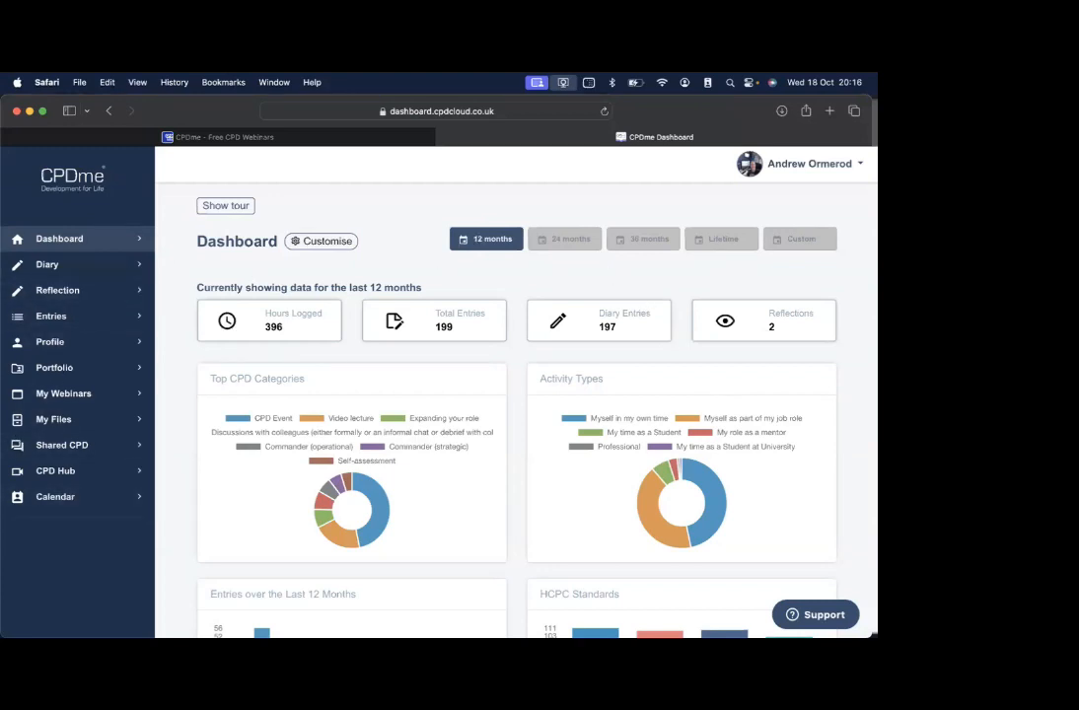
Set the dashboard to basic mode, turn off all four enabled graphs in the display options, and save the settings
click(814, 170)
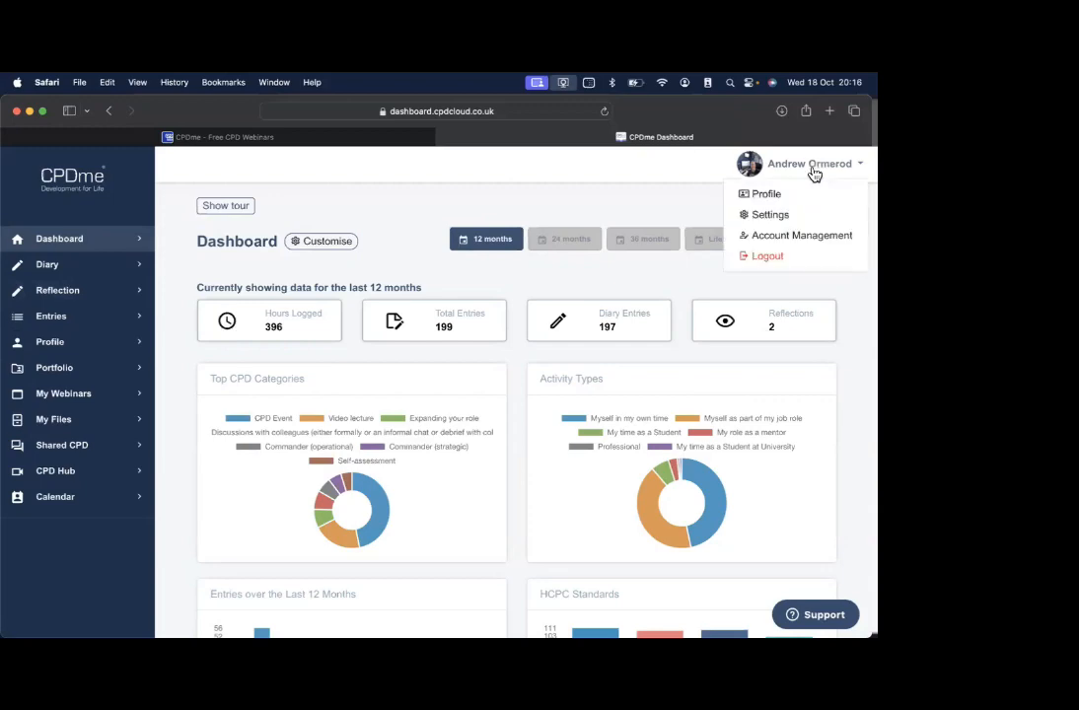
click(772, 216)
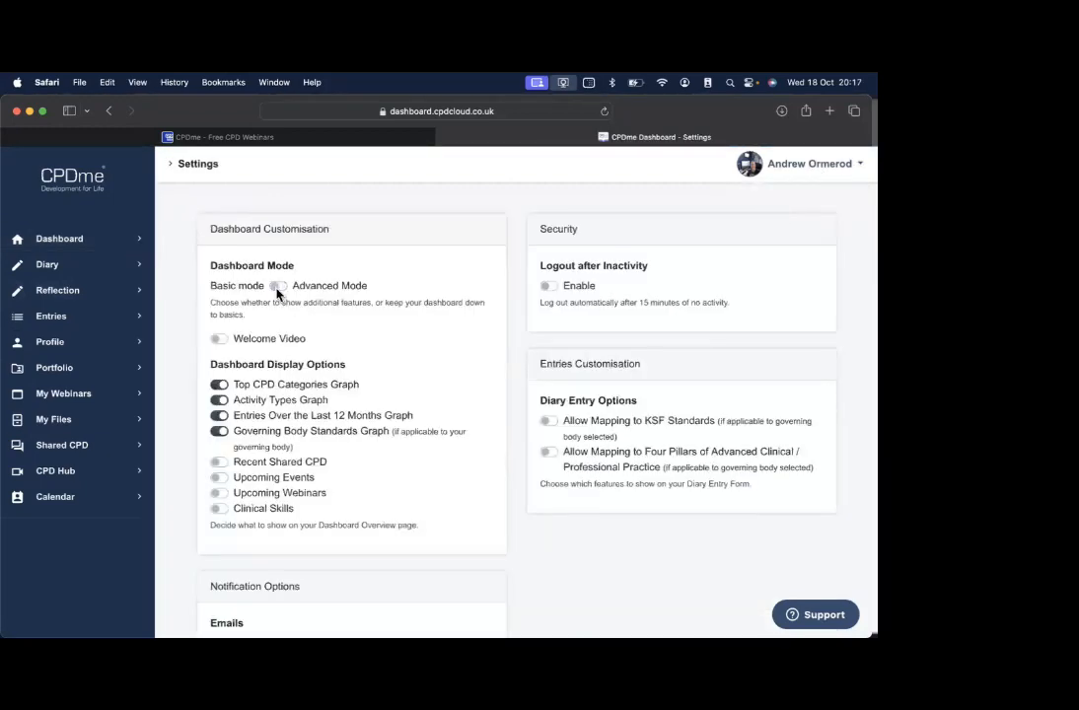
click(219, 401)
click(218, 385)
click(218, 415)
click(218, 431)
scroll(483, 458, down, 5)
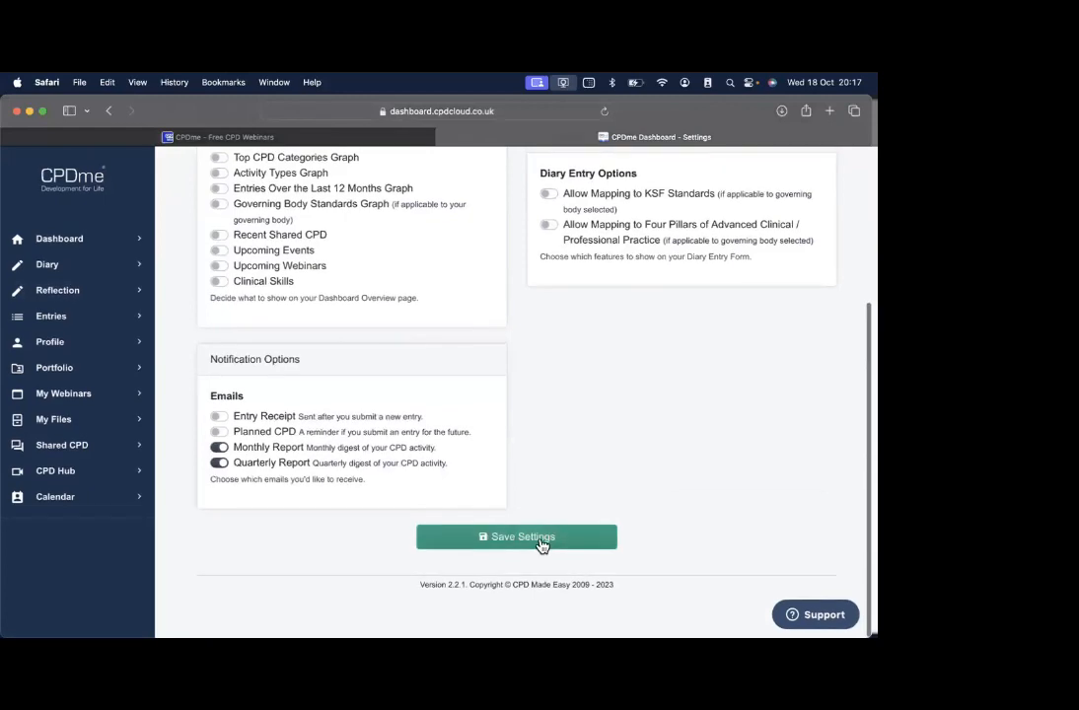
click(537, 539)
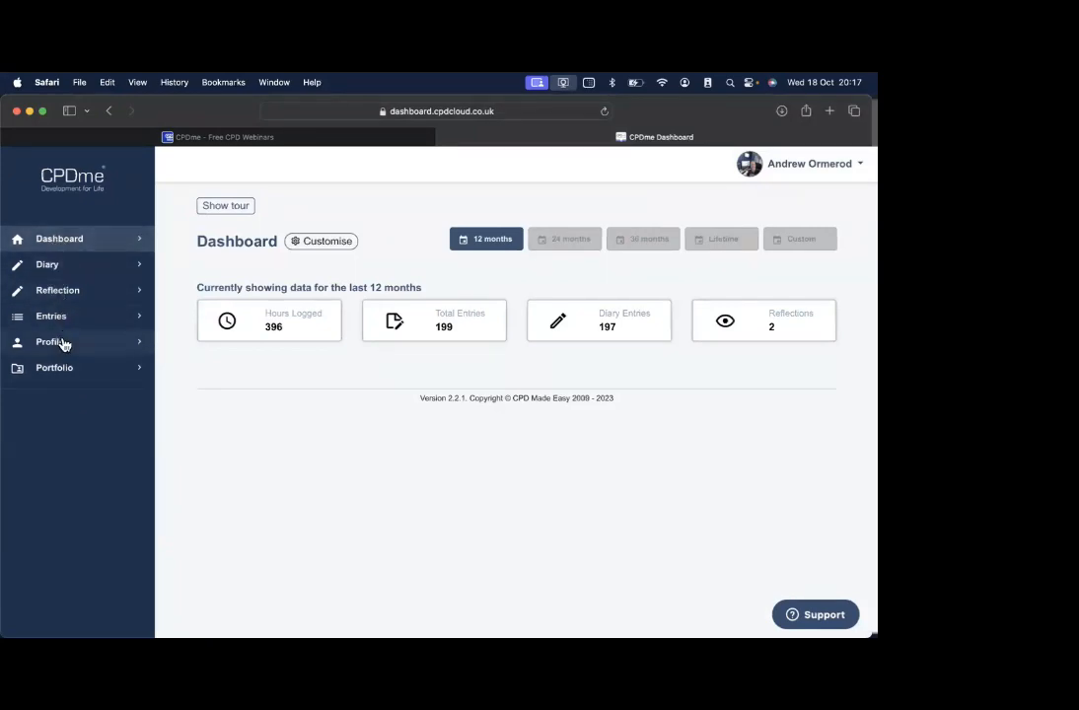
Enable advanced mode and the CPD categories, activity types, 12-month entries and governing body standards graphs in the dashboard customisation, and save
click(317, 246)
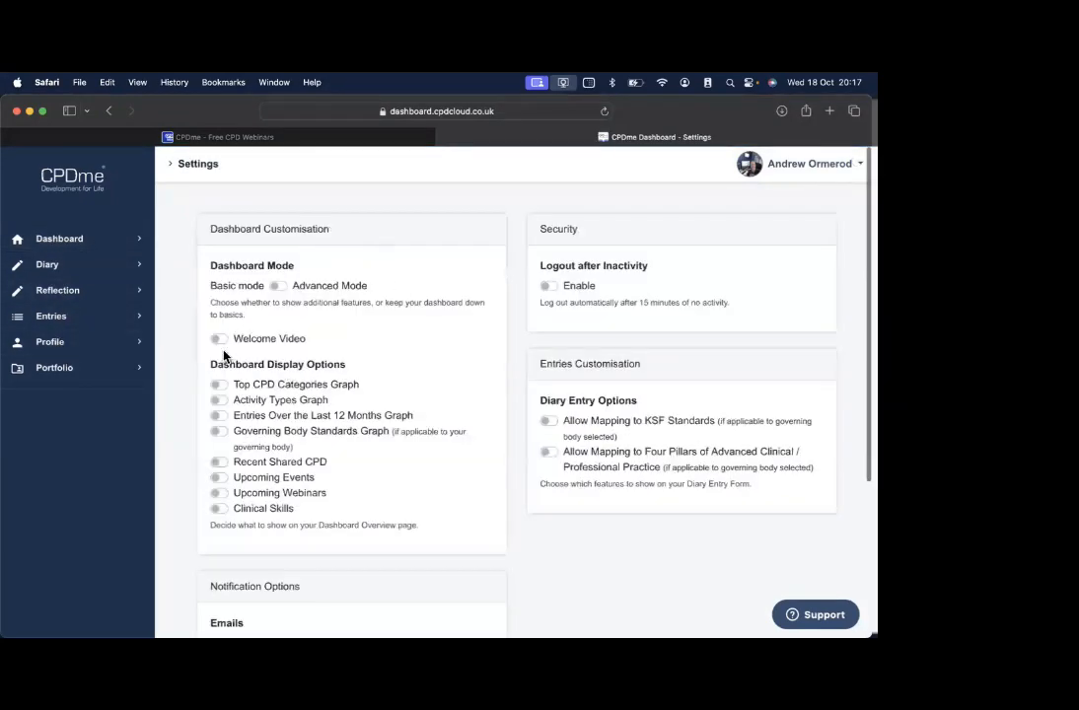
click(278, 286)
scroll(346, 349, down, 3)
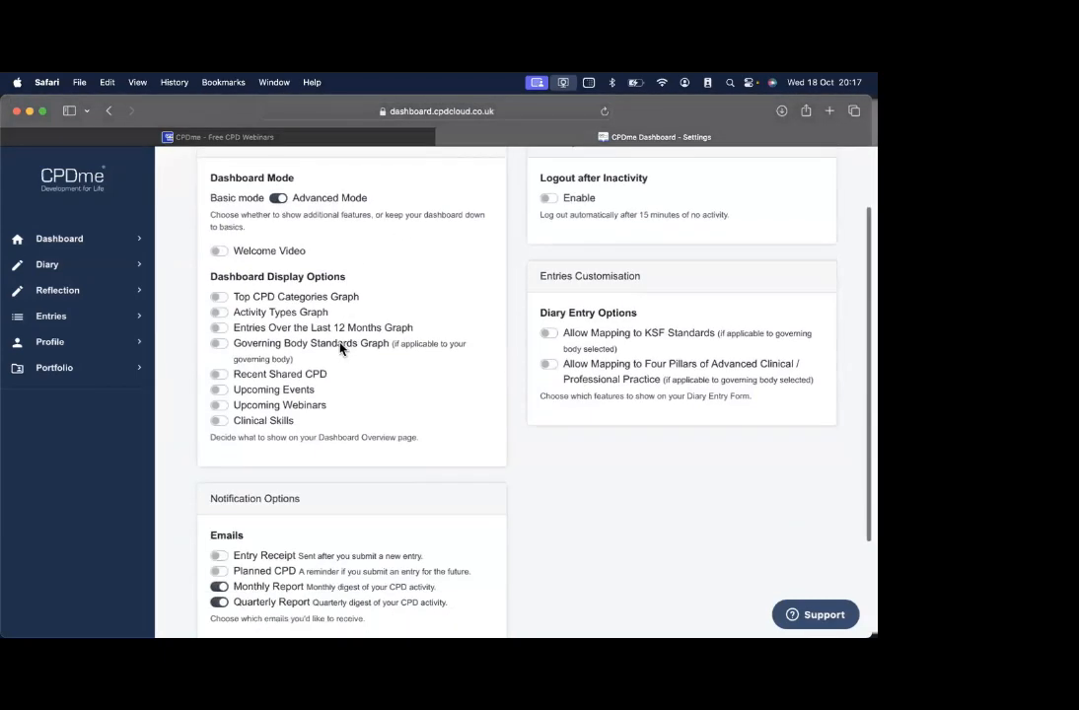
click(219, 296)
click(219, 314)
click(219, 346)
scroll(404, 393, down, 5)
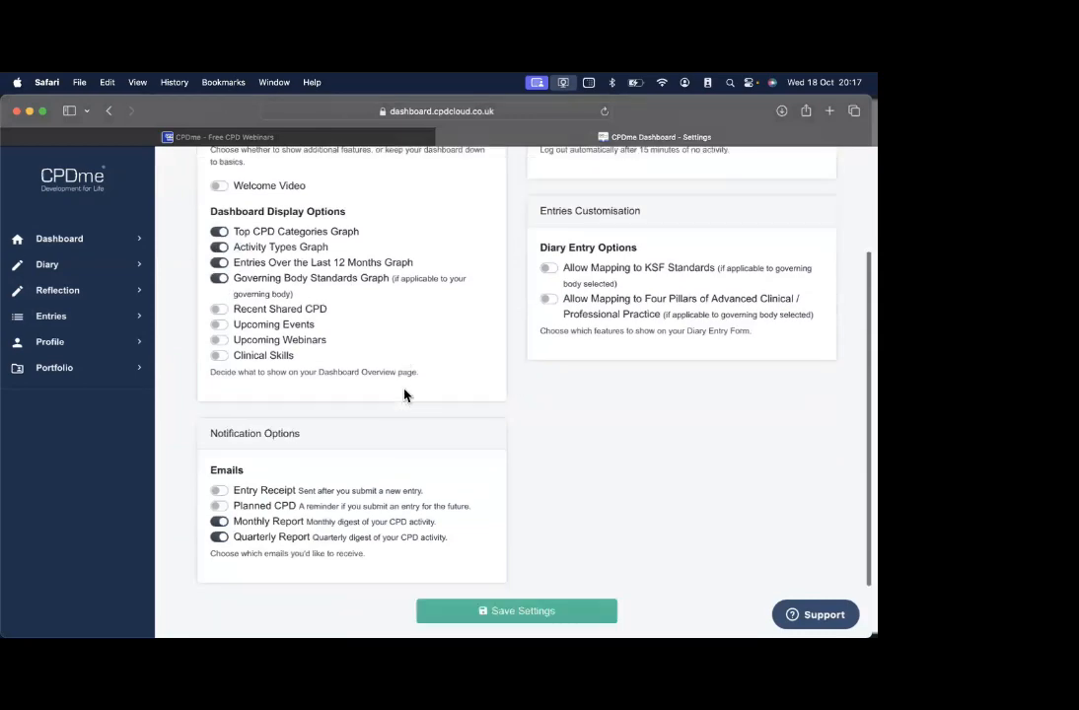
click(531, 541)
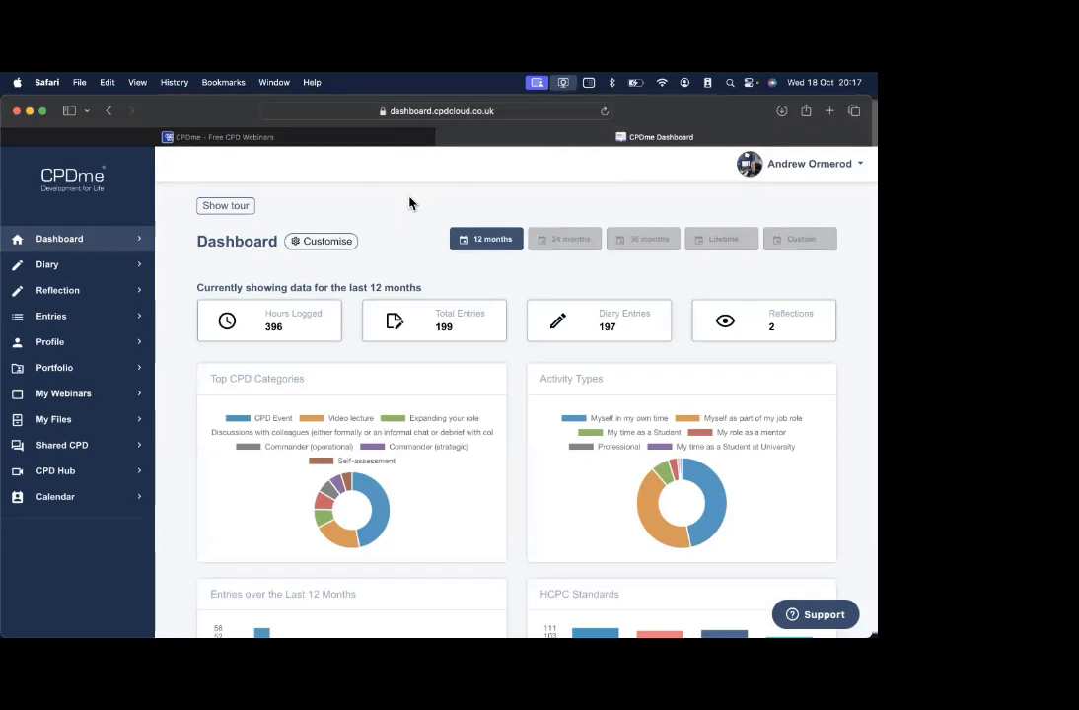
Show dashboard statistics for 24 months and run the page tour up to the total entries explanation before skipping the rest
click(561, 244)
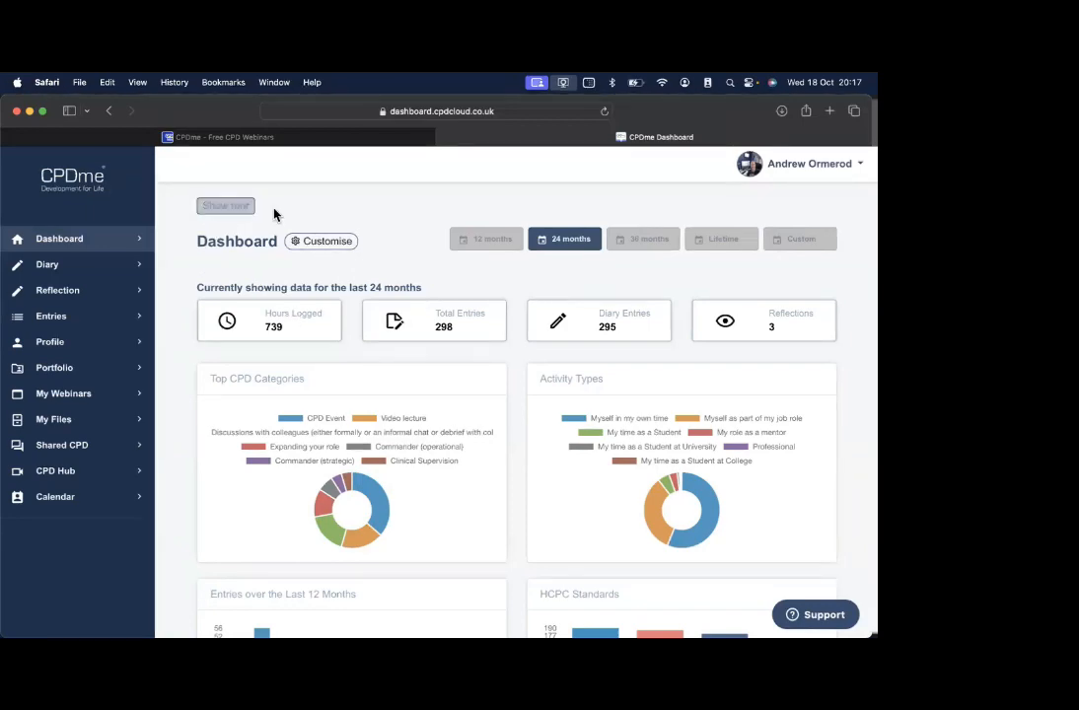
click(218, 207)
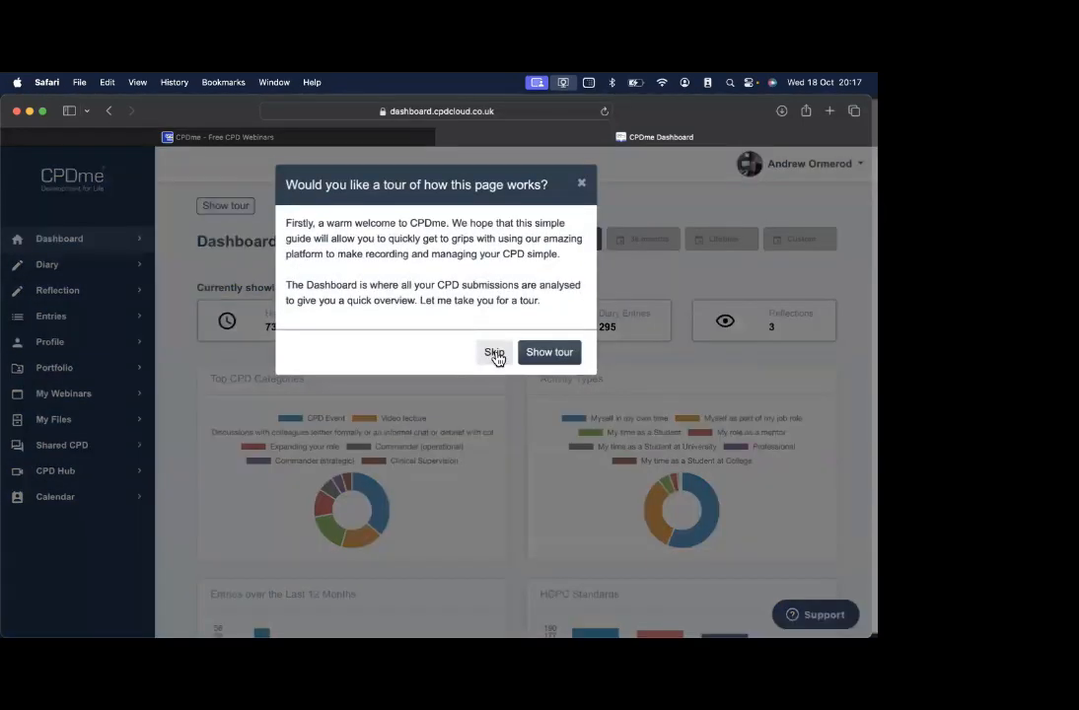
click(549, 357)
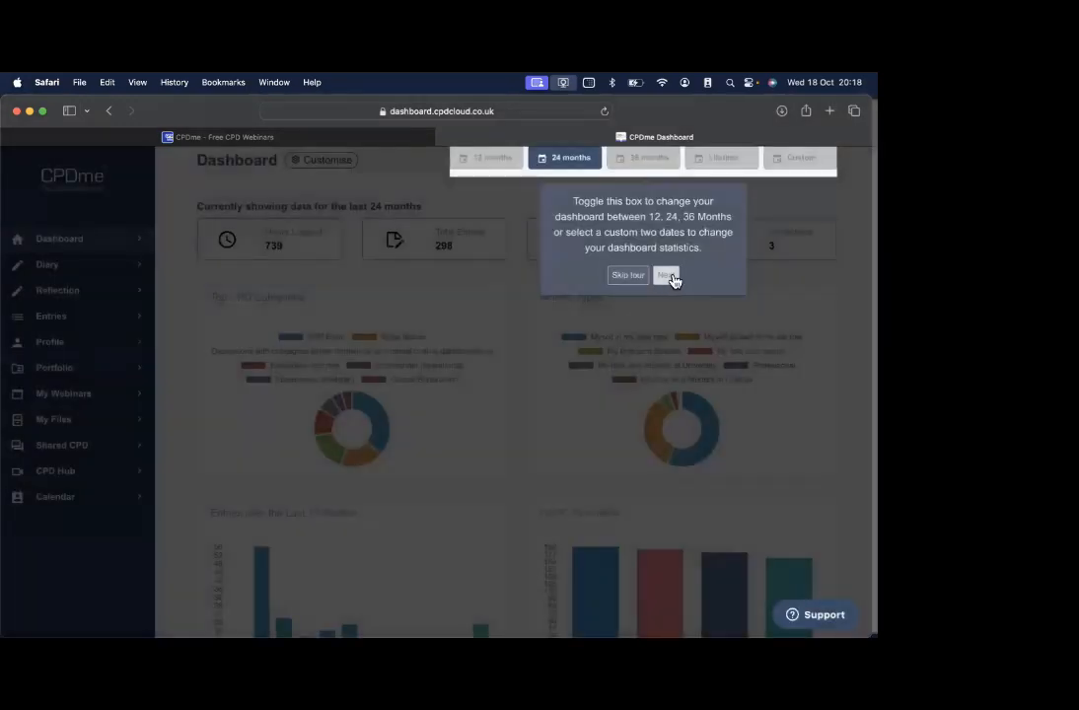
click(671, 278)
click(315, 271)
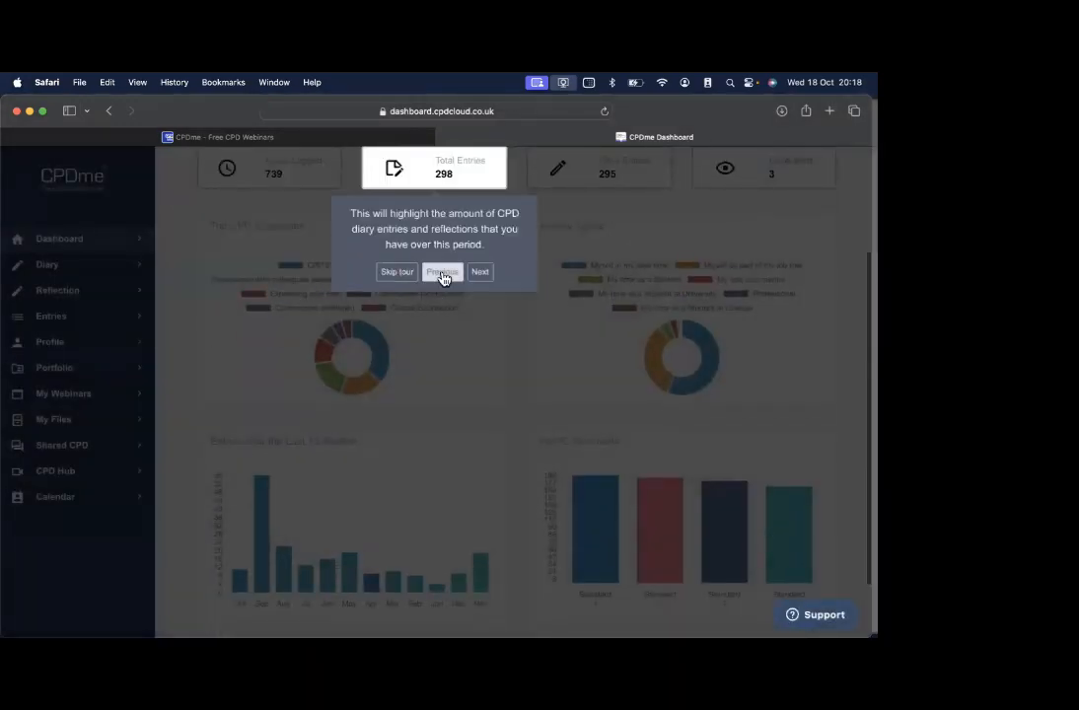
click(395, 272)
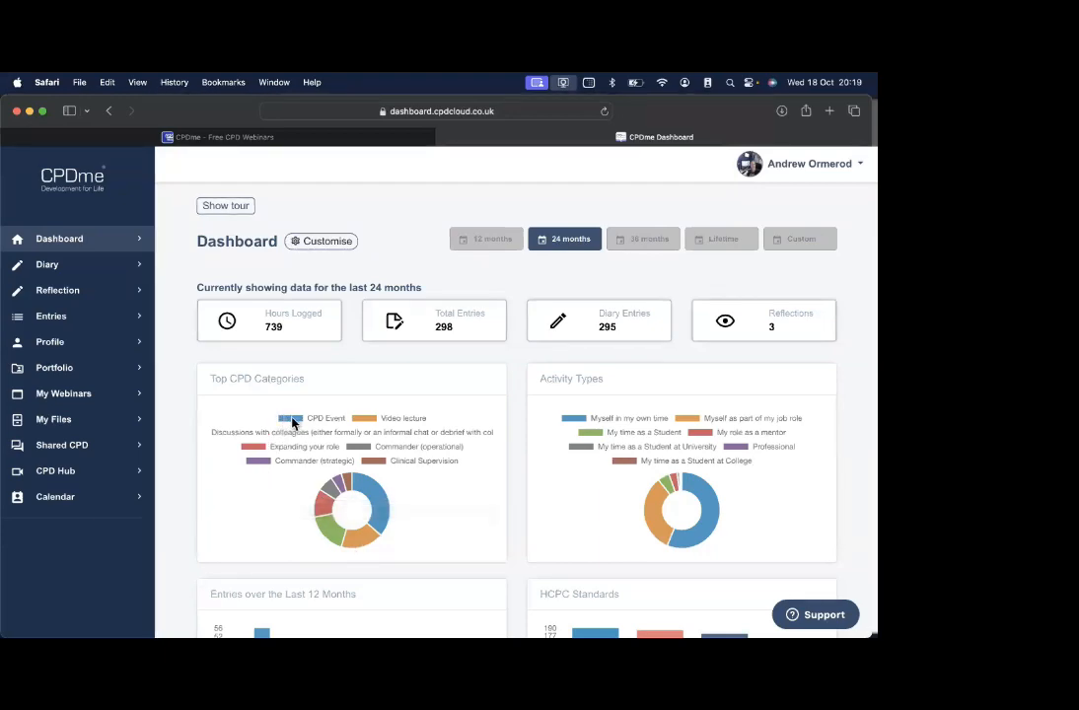
Examine the dashboard graphs, including the monthly entries and the description of each HCPC standard
mouse_move(373, 496)
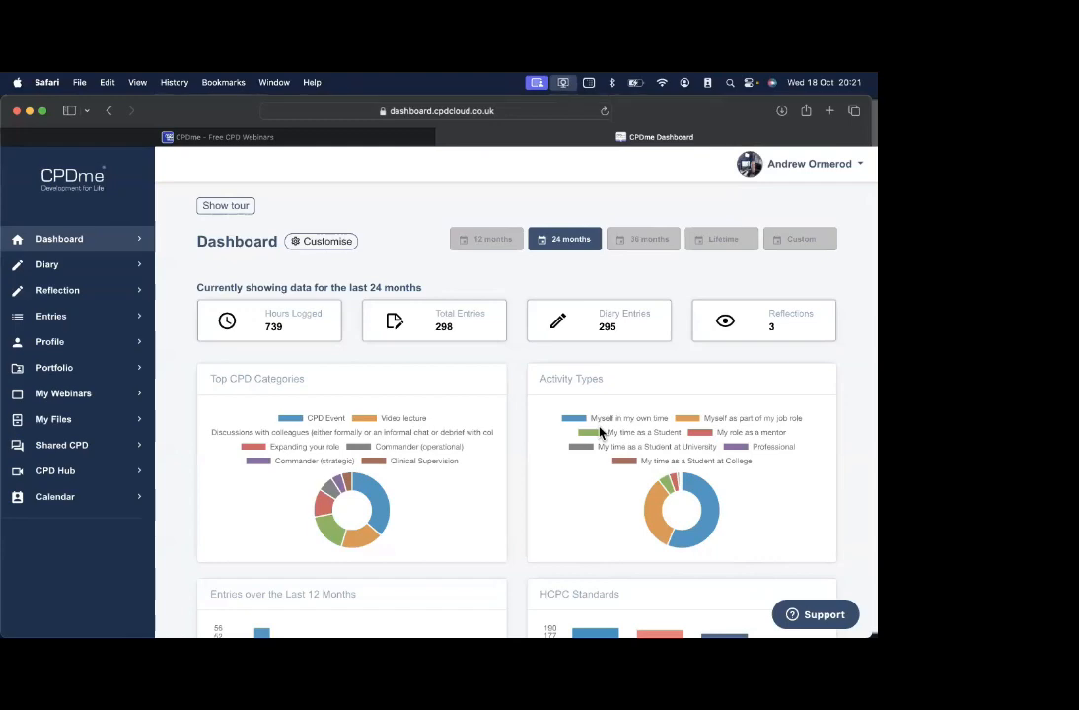
scroll(599, 431, down, 5)
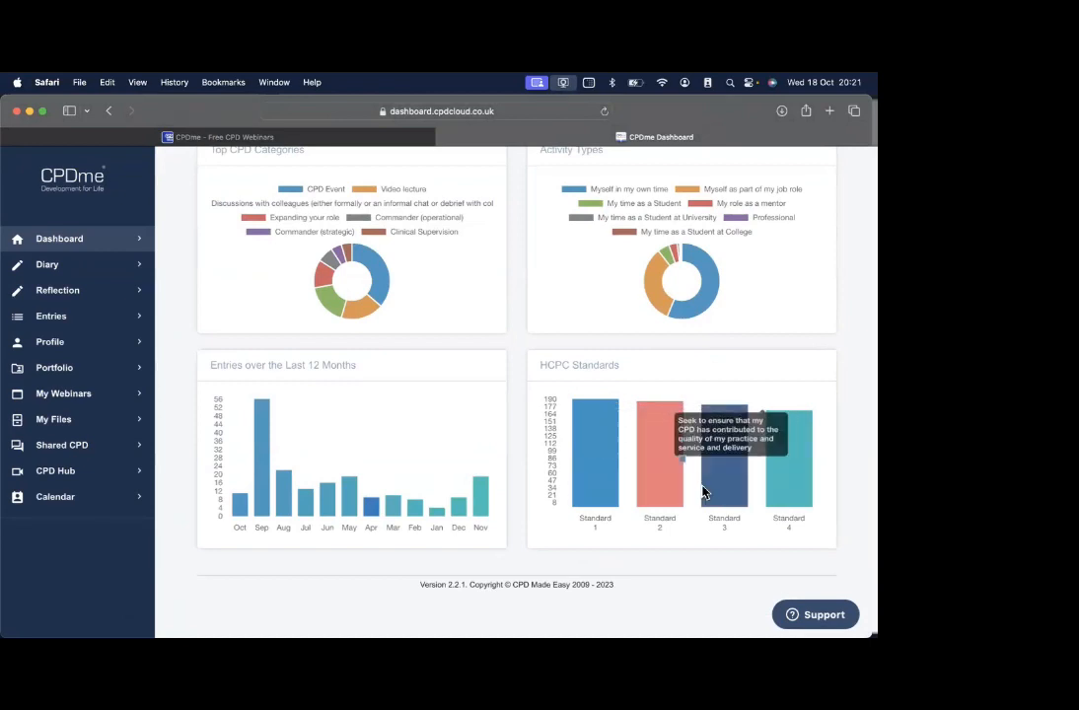
mouse_move(595, 483)
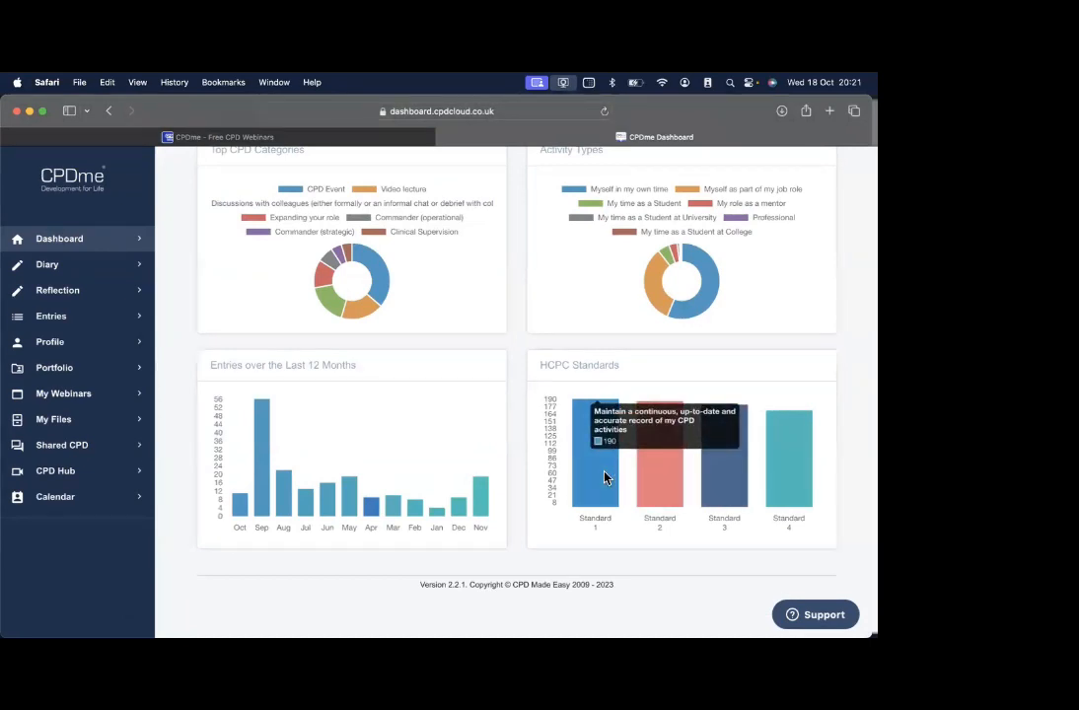
mouse_move(662, 475)
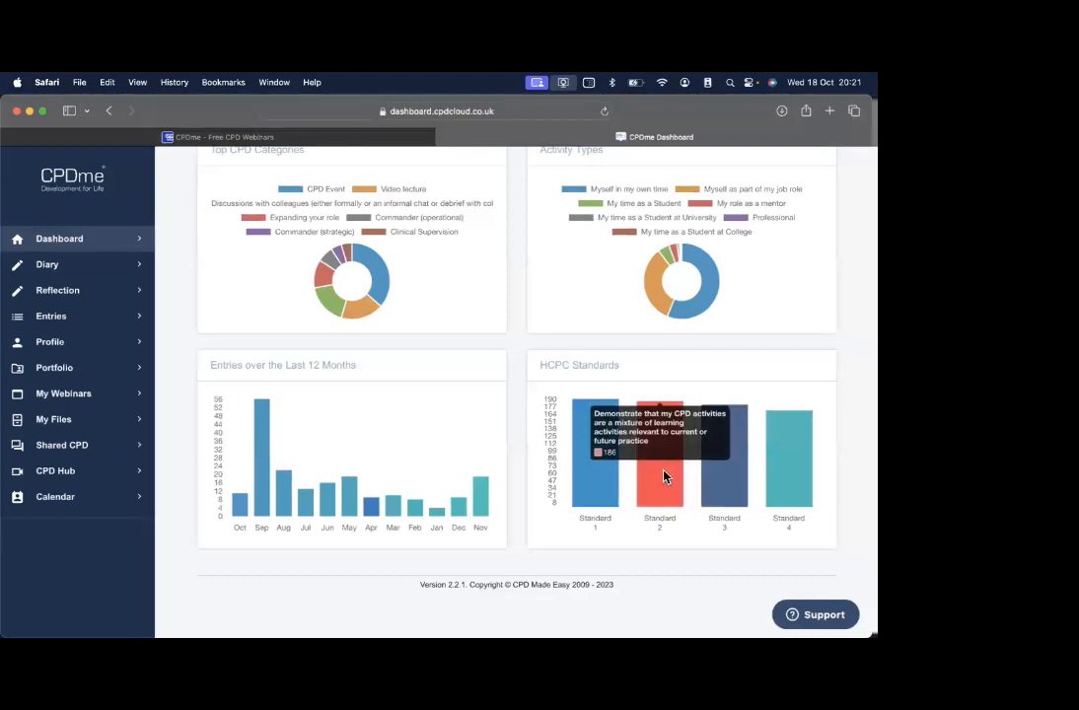
mouse_move(719, 482)
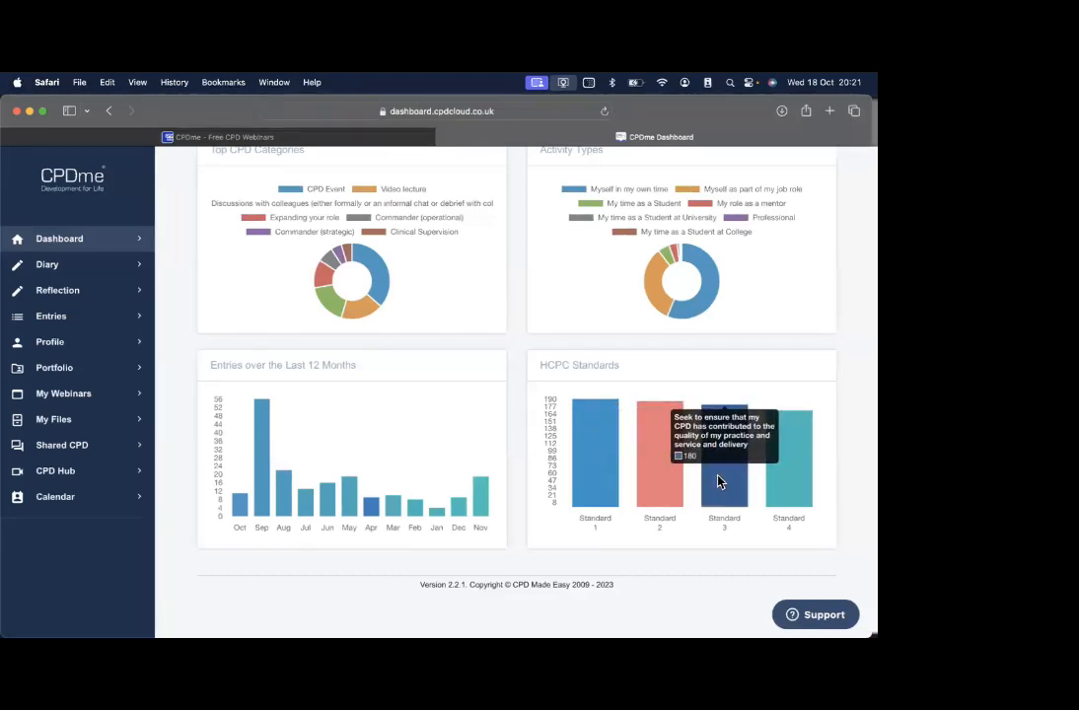
mouse_move(791, 482)
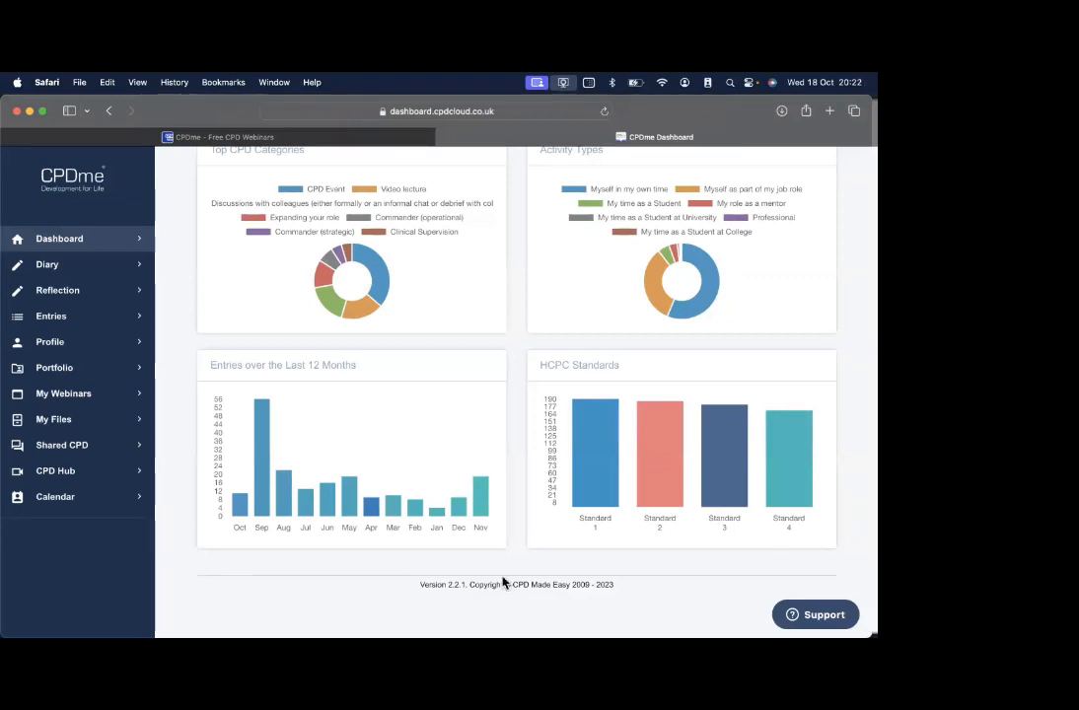
mouse_move(367, 511)
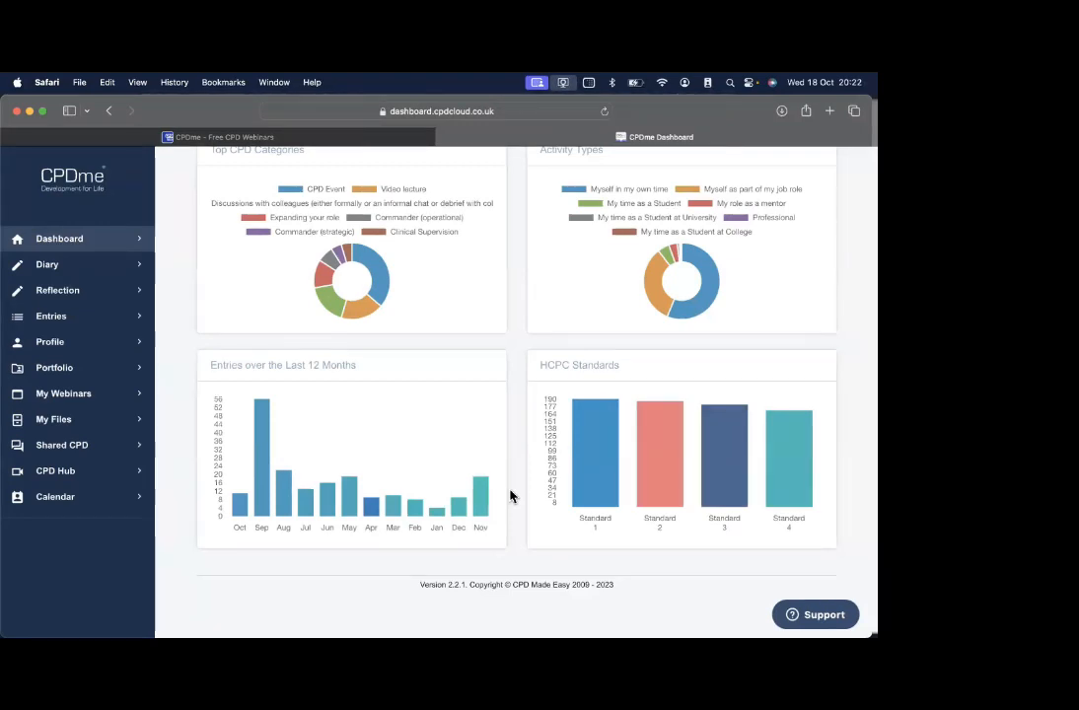
scroll(506, 505, left, 1)
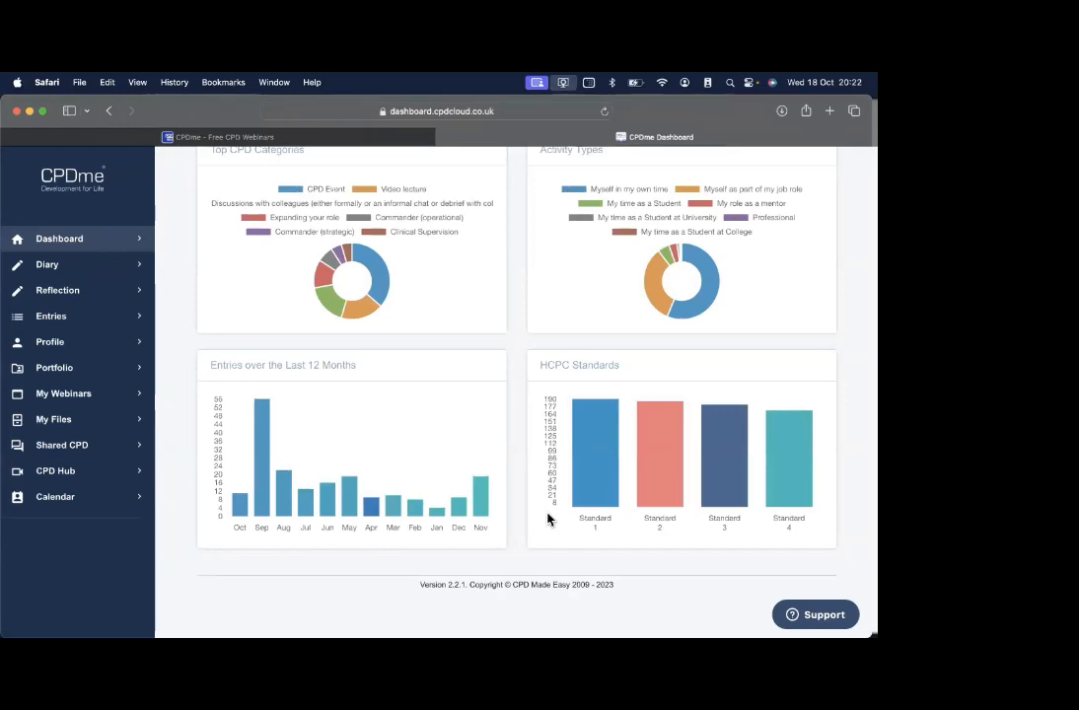
scroll(563, 361, up, 2)
scroll(563, 361, up, 2)
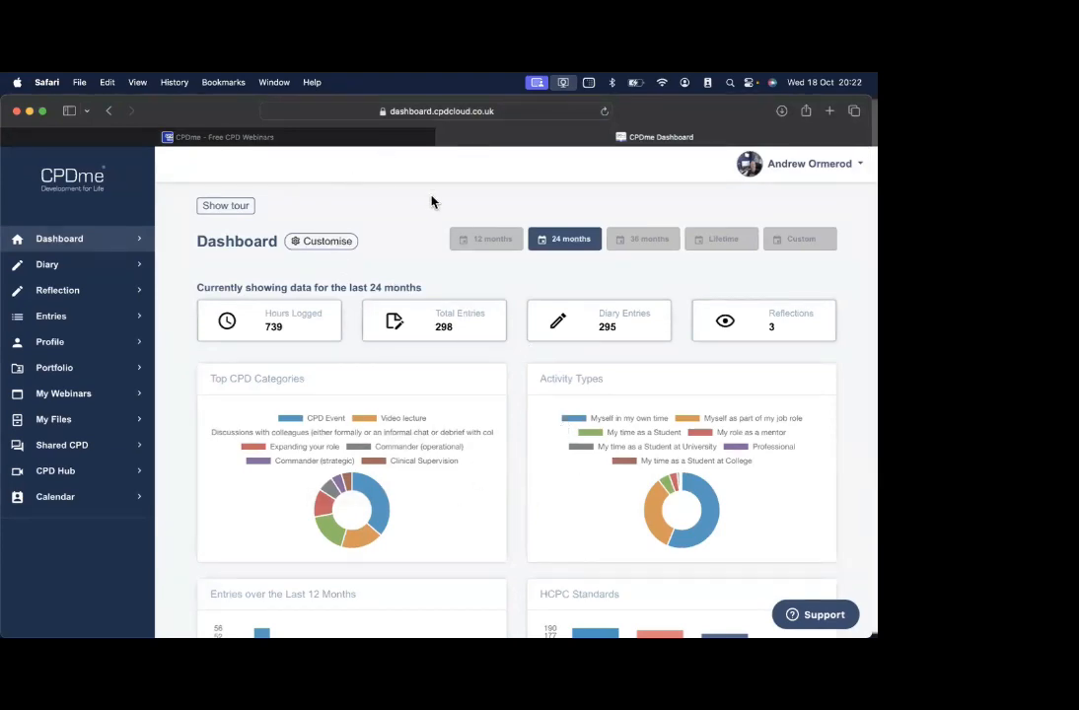
Start a new diary entry and title it as a discussion with the OT, given by first name, relating to recording CPD
click(74, 269)
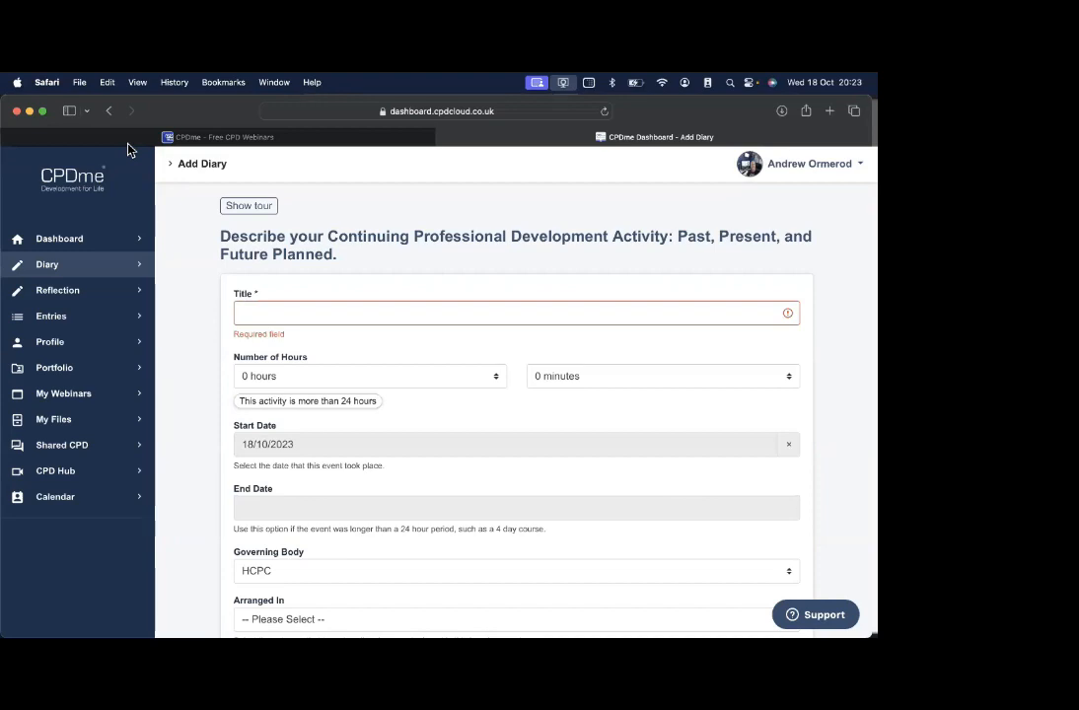
click(305, 313)
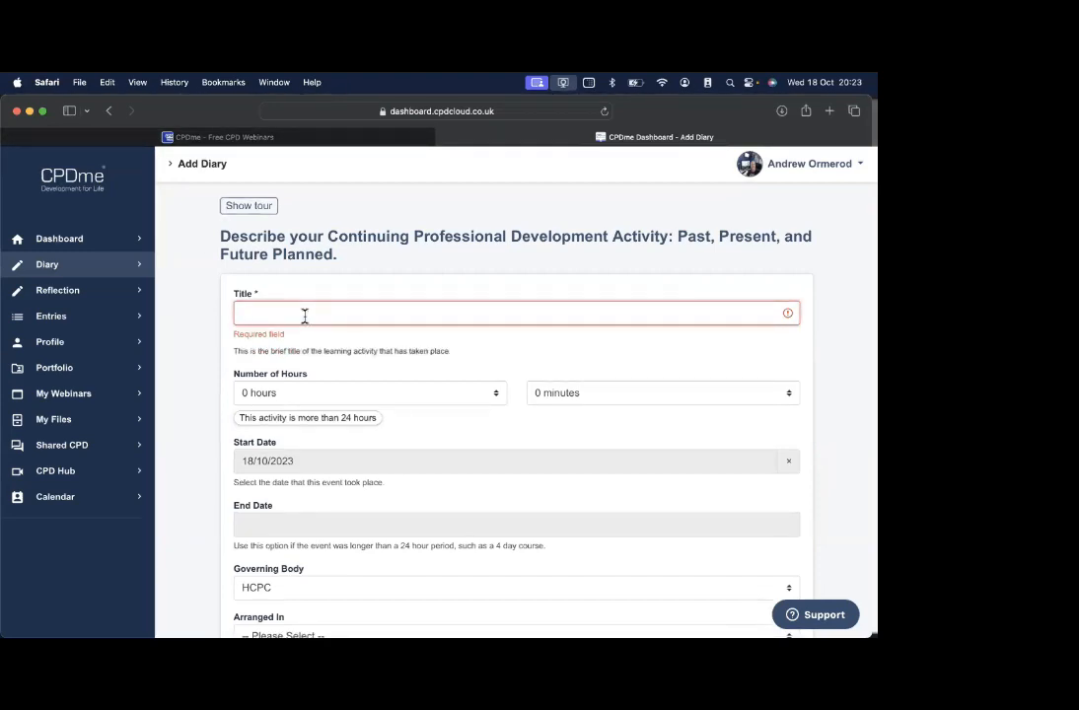
text(Disc)
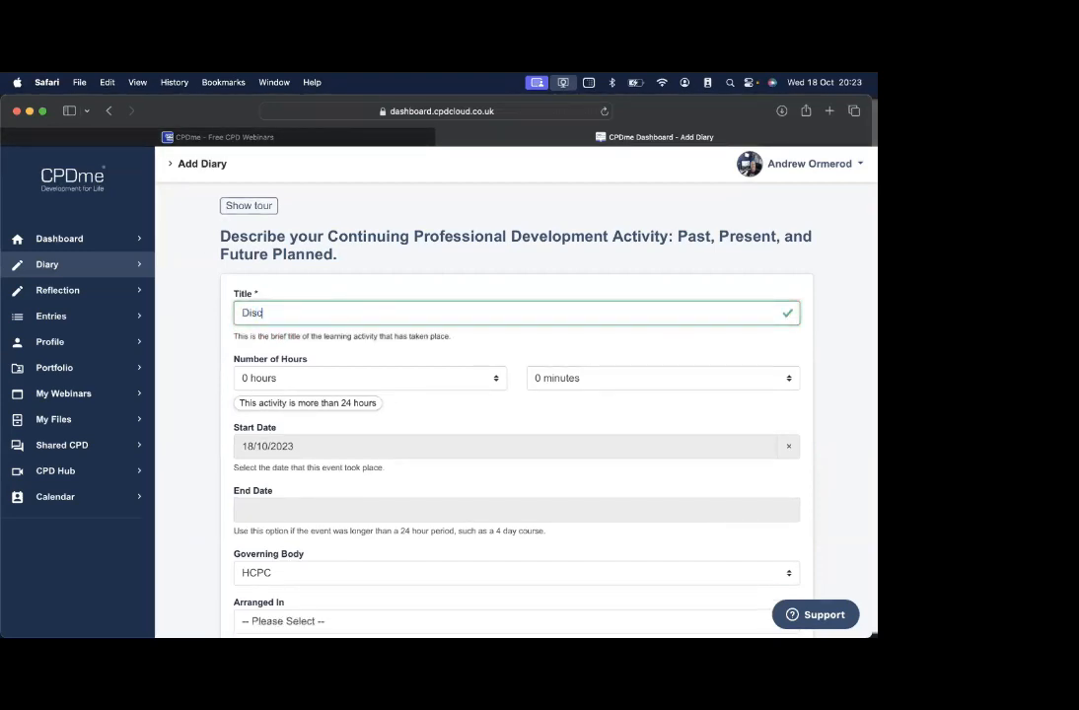
text(ussion with Lisa the )
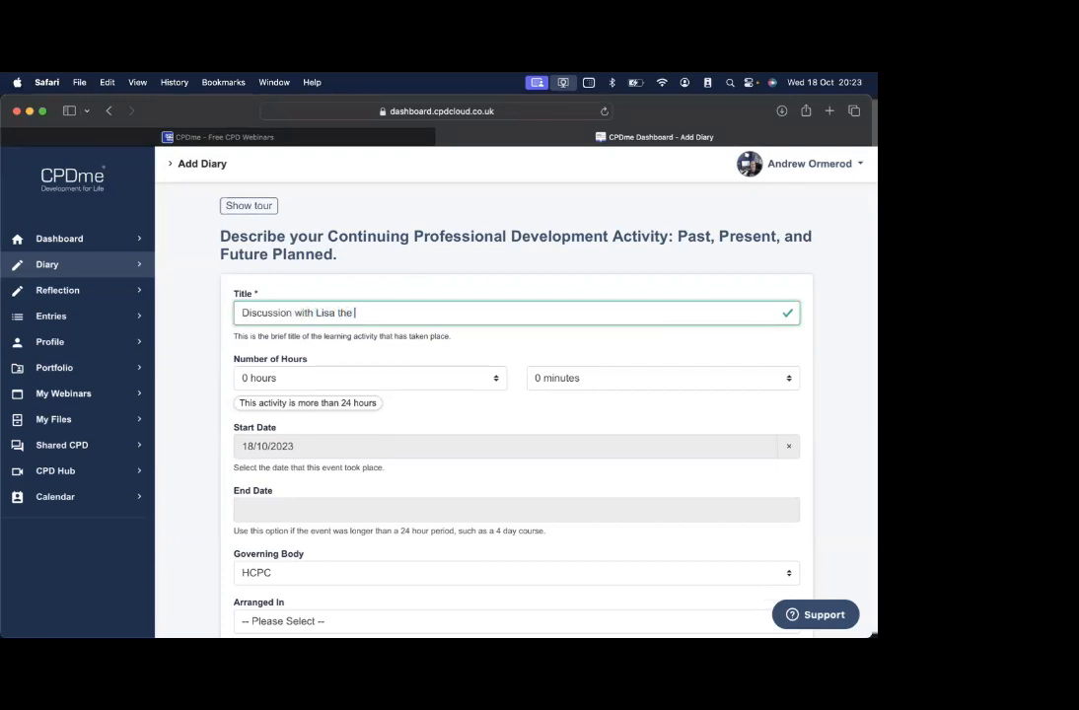
text(OT relating to recording CPD)
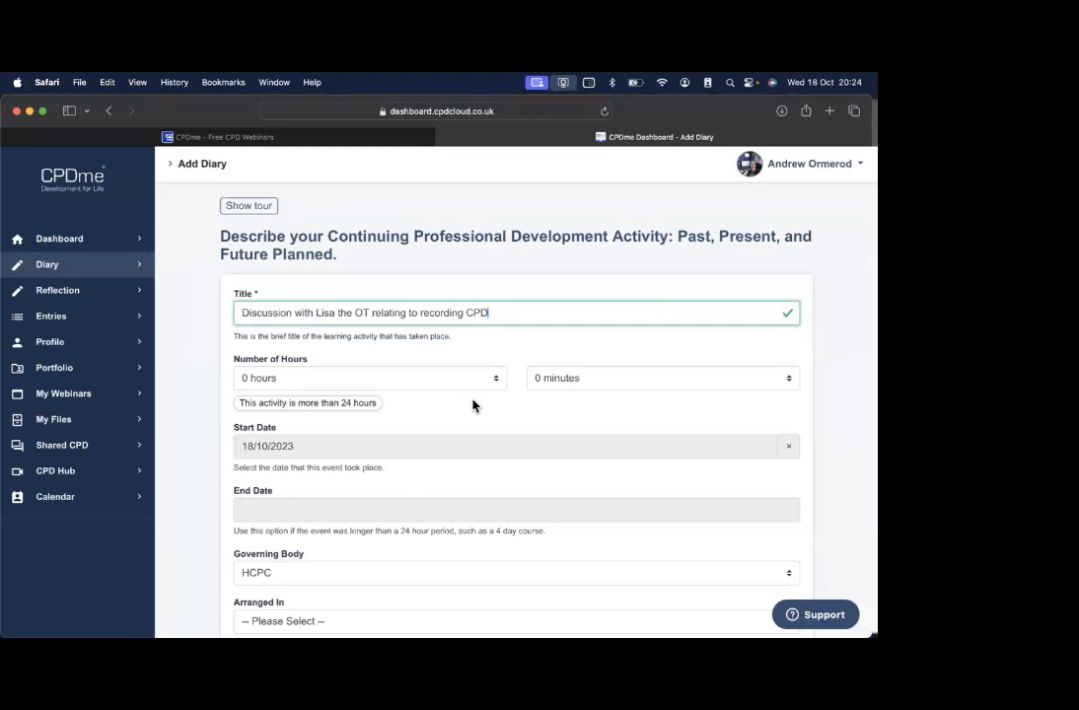
Set the activity duration to 3 hours 30 minutes and switch the hours entry to the format for activities over 24 hours
click(421, 385)
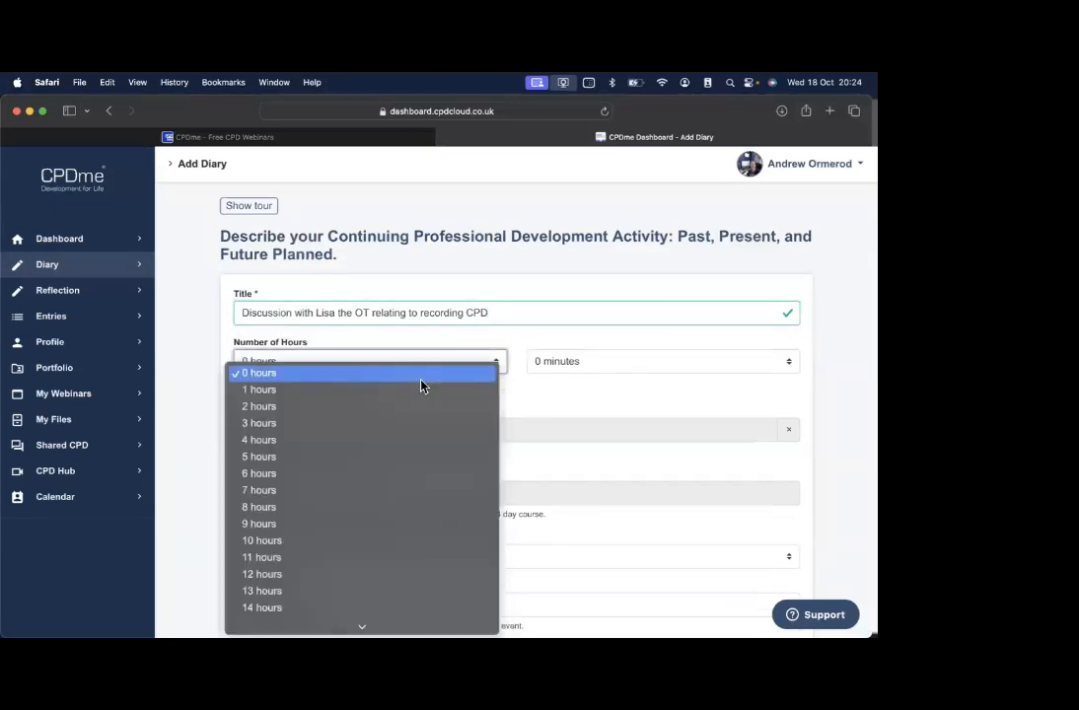
click(412, 427)
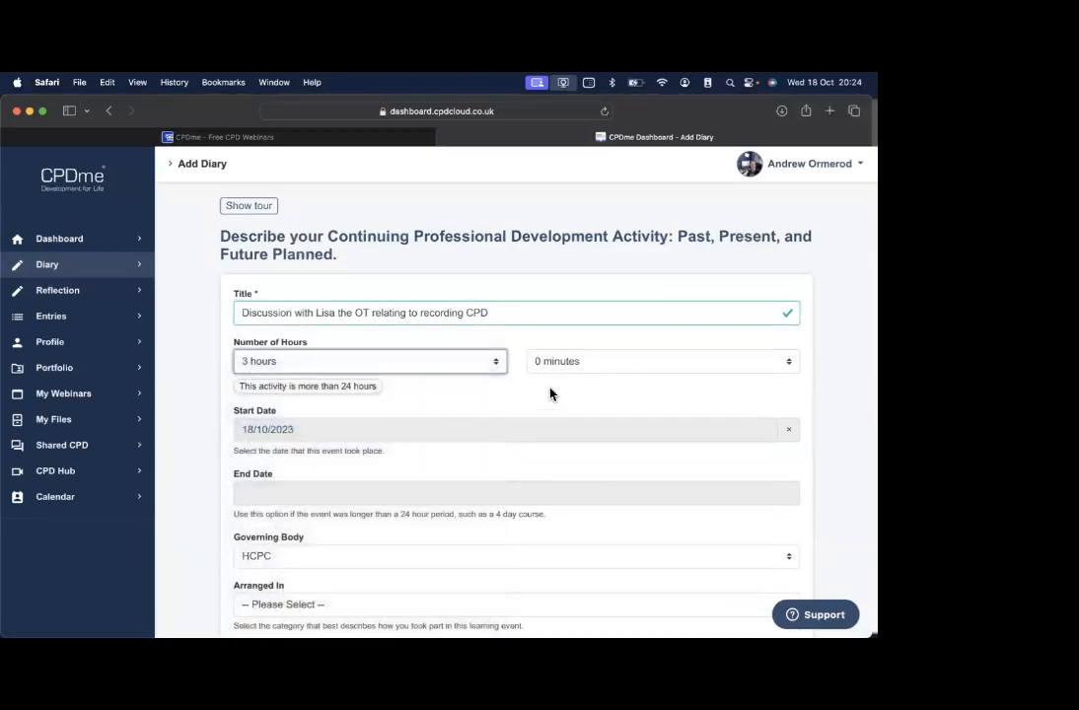
click(552, 362)
click(556, 425)
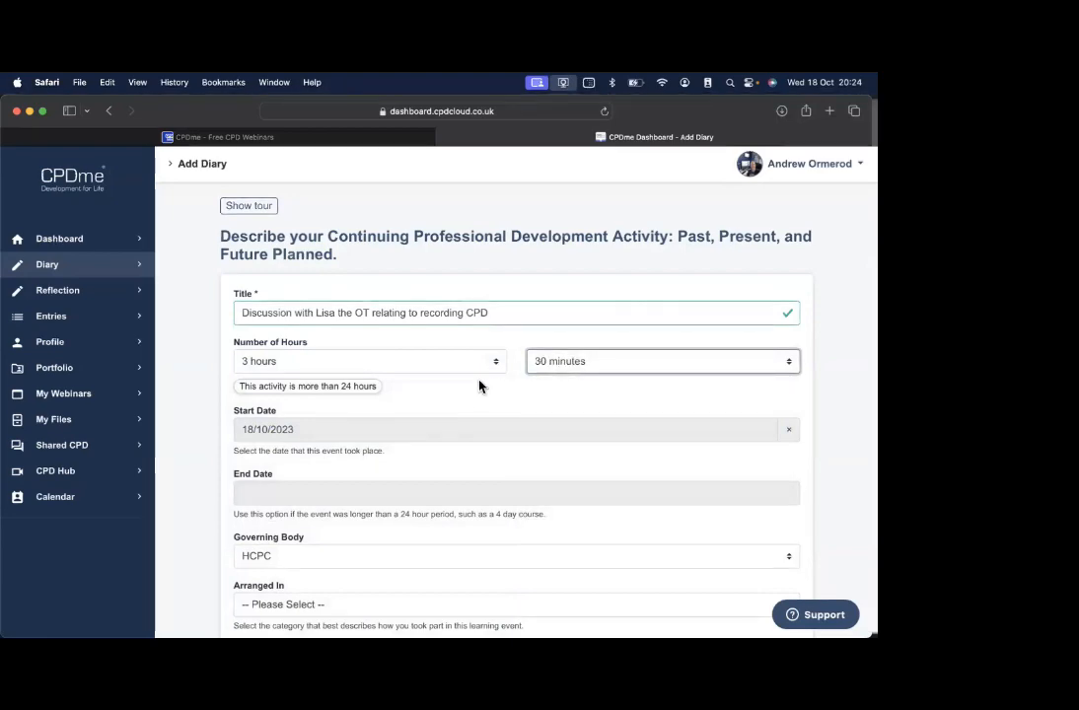
scroll(479, 385, down, 2)
scroll(480, 386, down, 1)
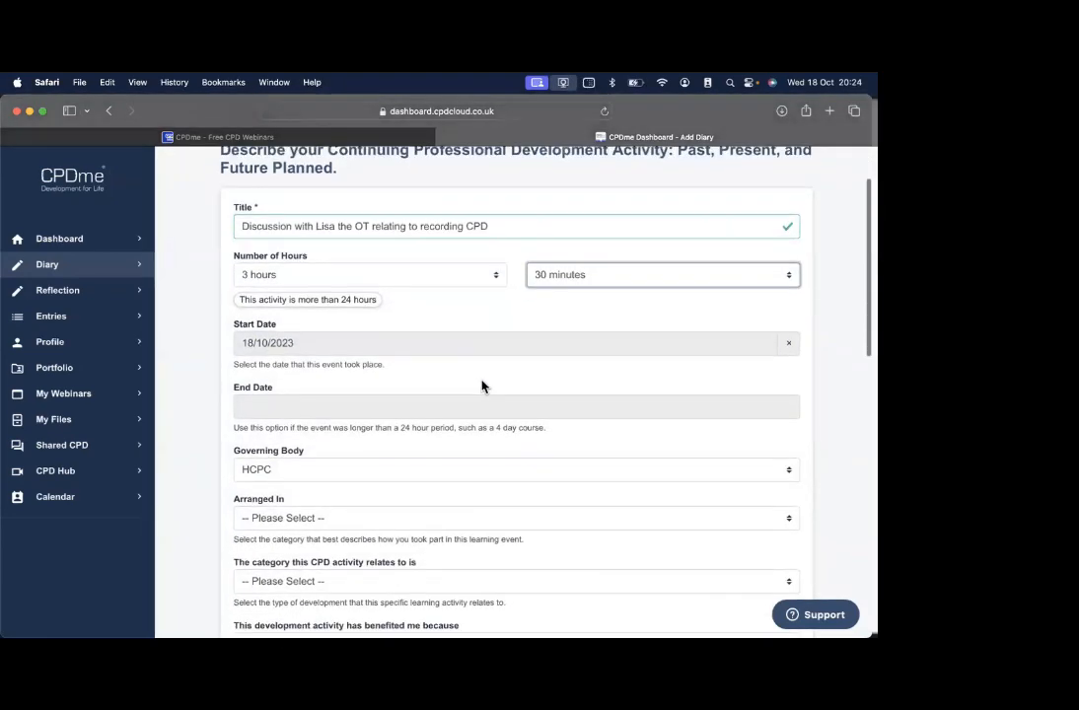
click(355, 306)
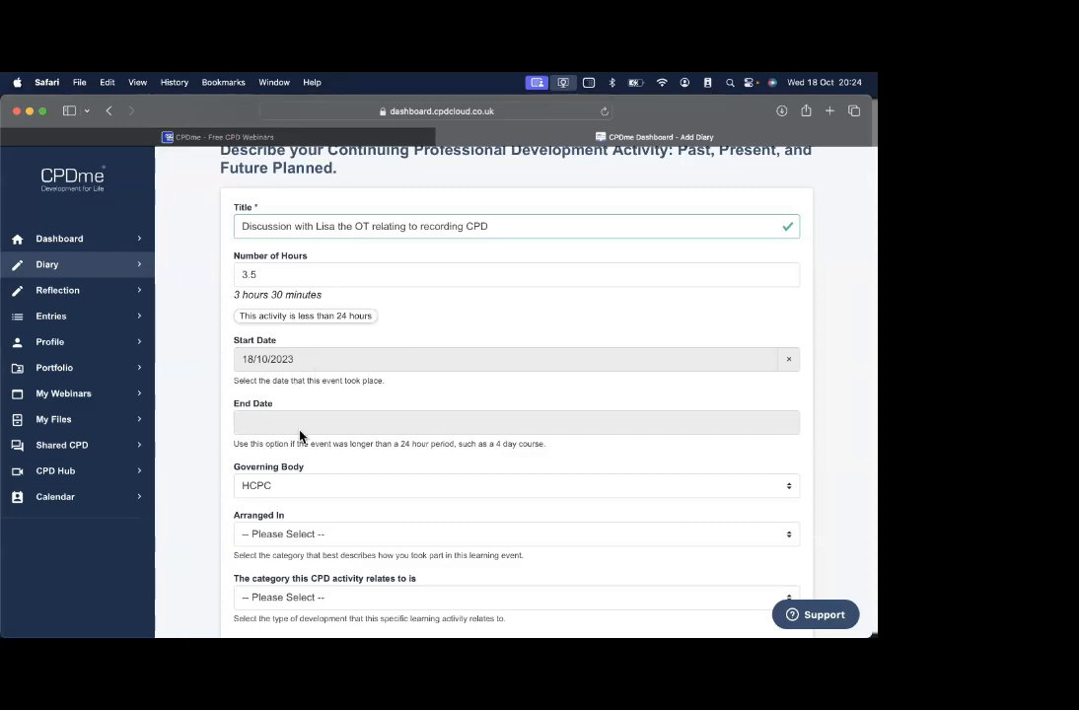
Browse the start date calendar back through earlier months of 2023 and earlier years such as 2013
click(313, 361)
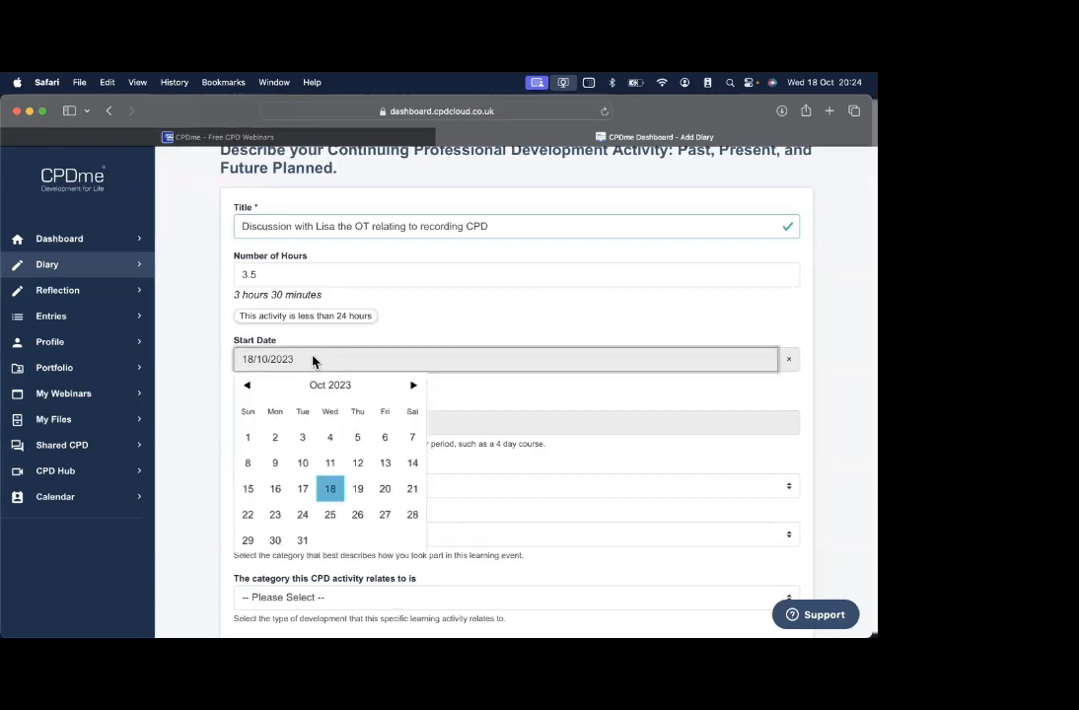
click(247, 386)
click(247, 385)
click(246, 385)
click(247, 386)
click(246, 386)
click(247, 386)
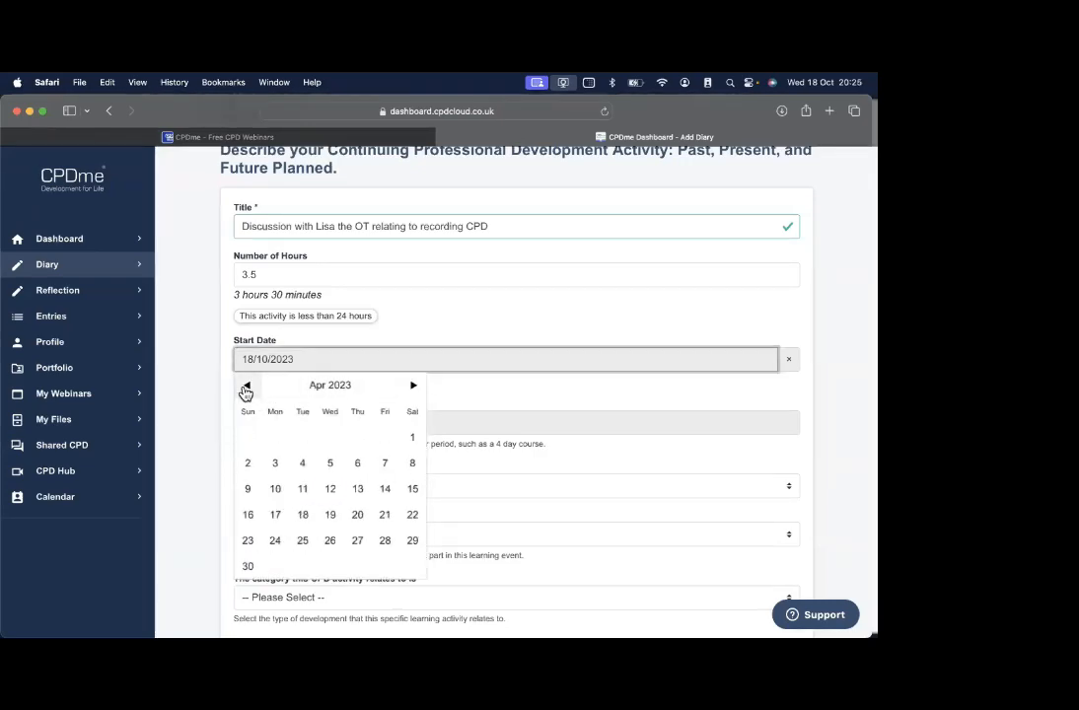
click(247, 386)
click(247, 386)
click(246, 385)
click(336, 385)
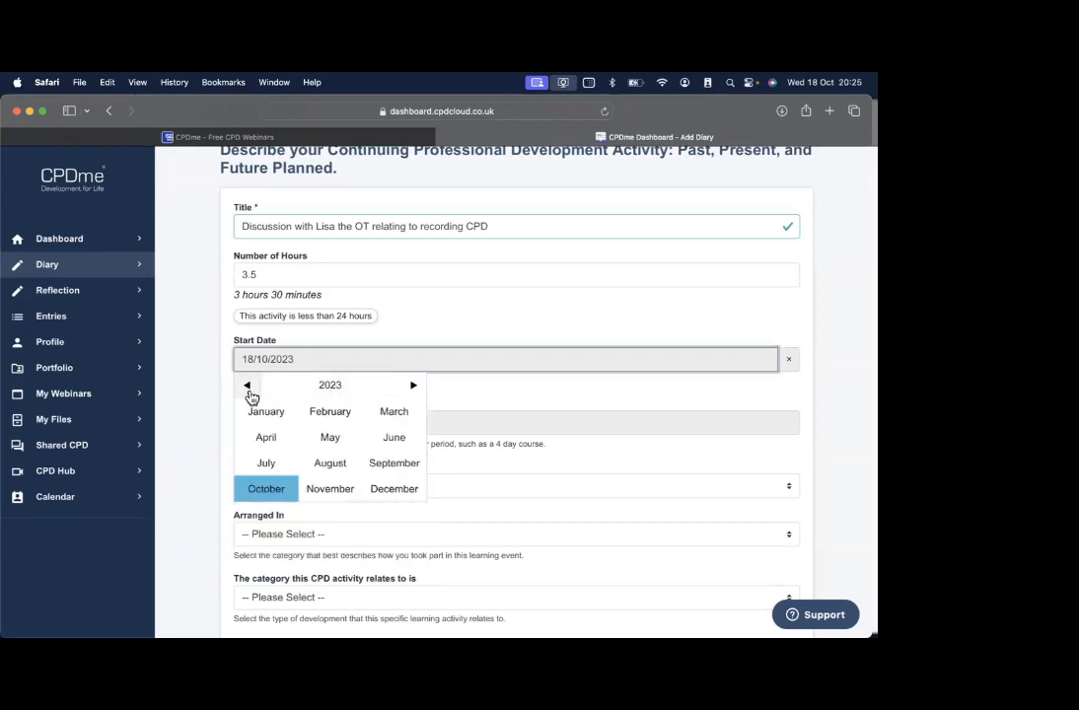
click(247, 387)
click(247, 387)
click(248, 387)
click(248, 387)
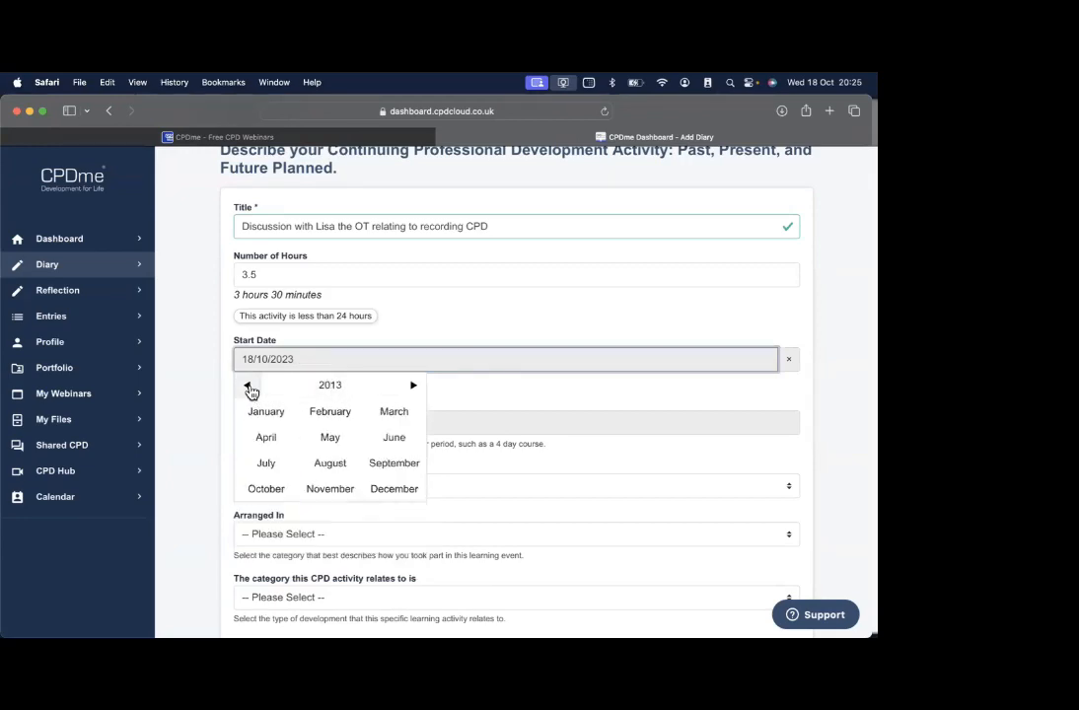
click(247, 386)
Clear the start date and set it to the future date 14/02/2024
click(788, 361)
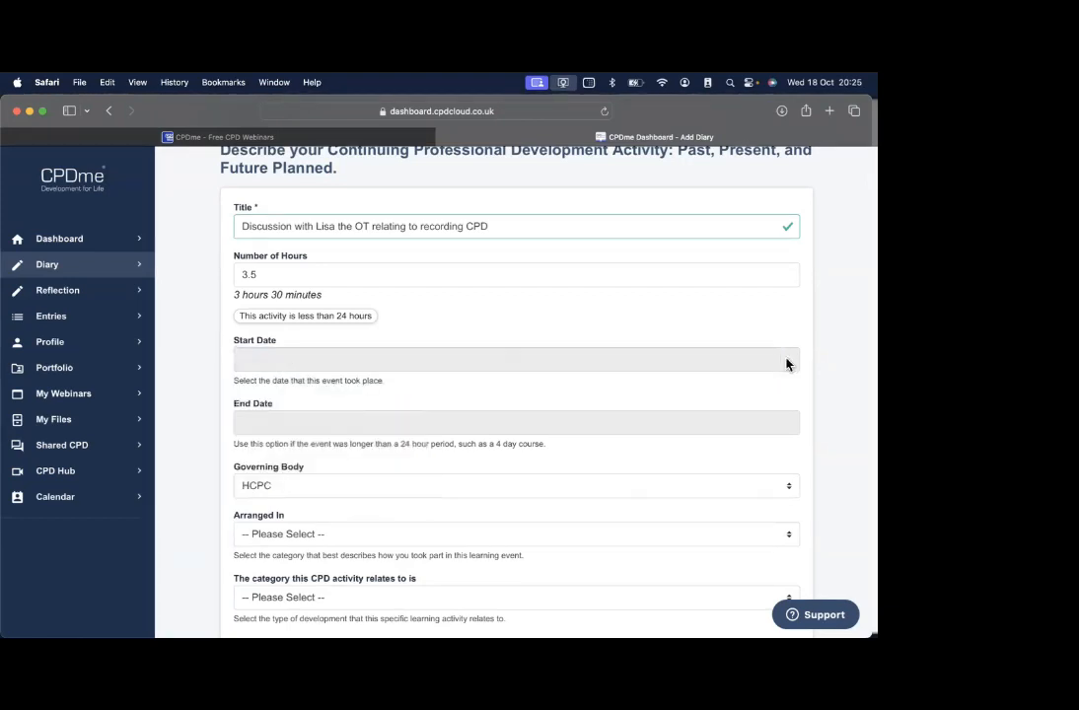
click(574, 364)
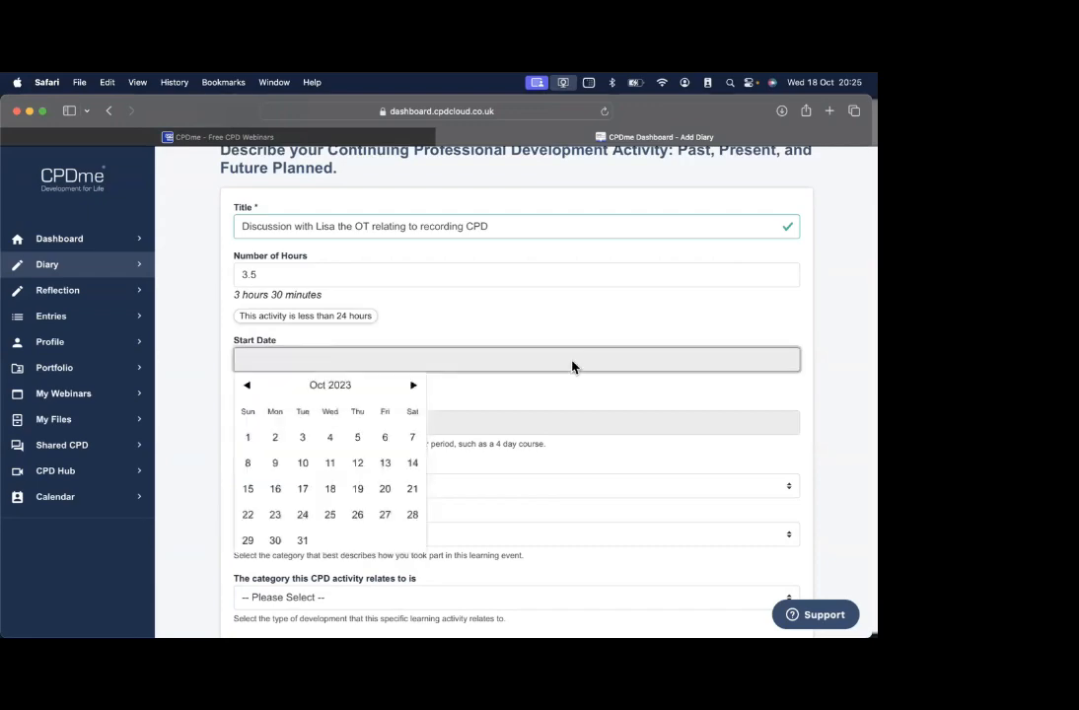
click(414, 386)
click(415, 387)
click(414, 387)
click(414, 387)
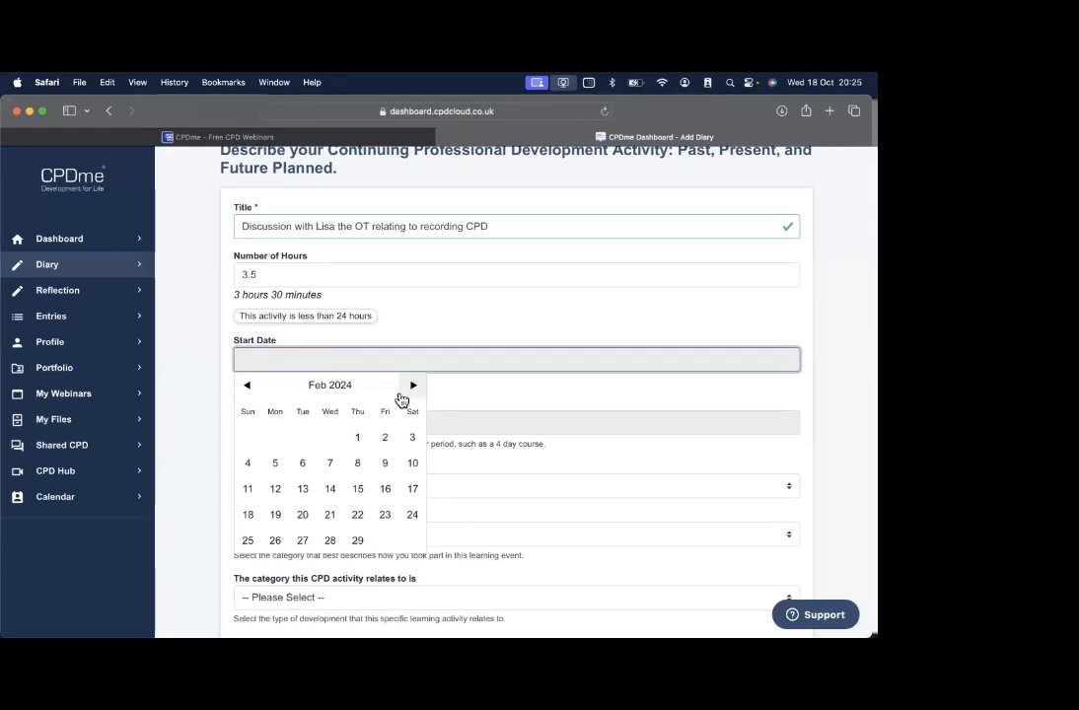
click(331, 489)
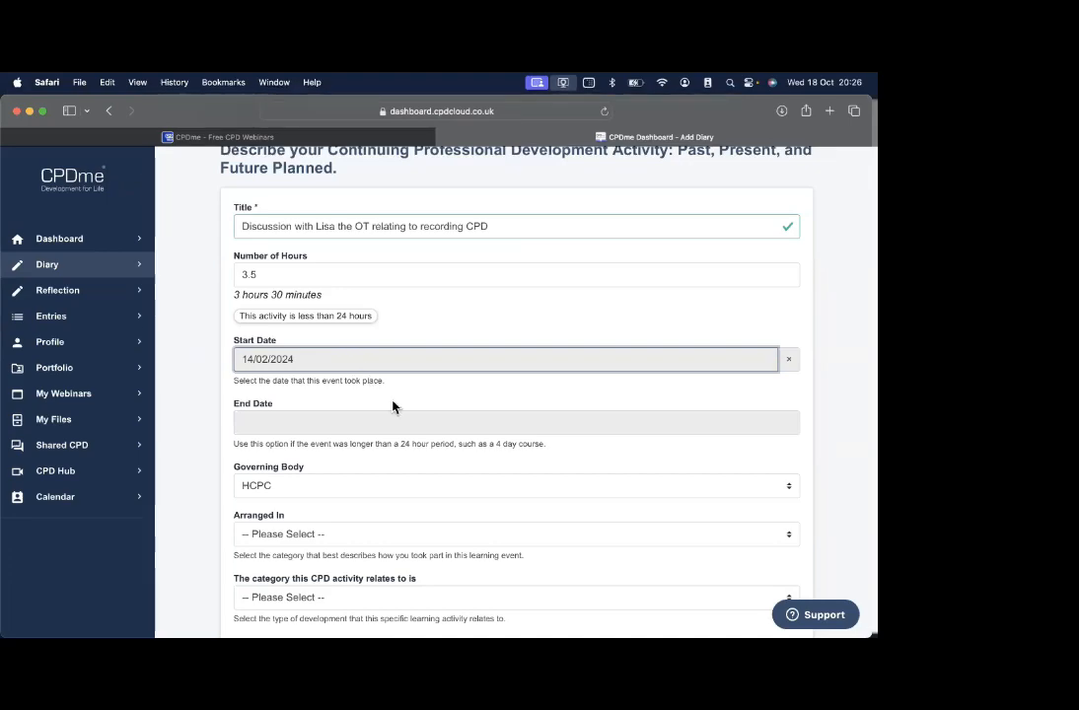
Clear the start date and set it to 18/10/2023
scroll(335, 359, down, 1)
click(789, 307)
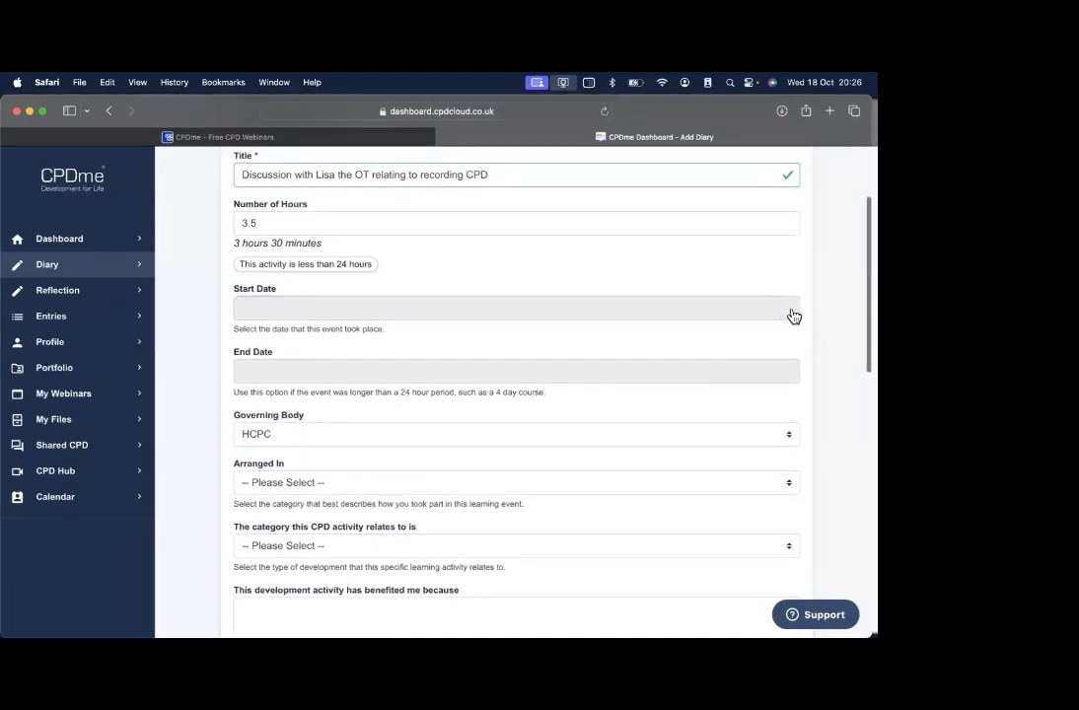
click(701, 312)
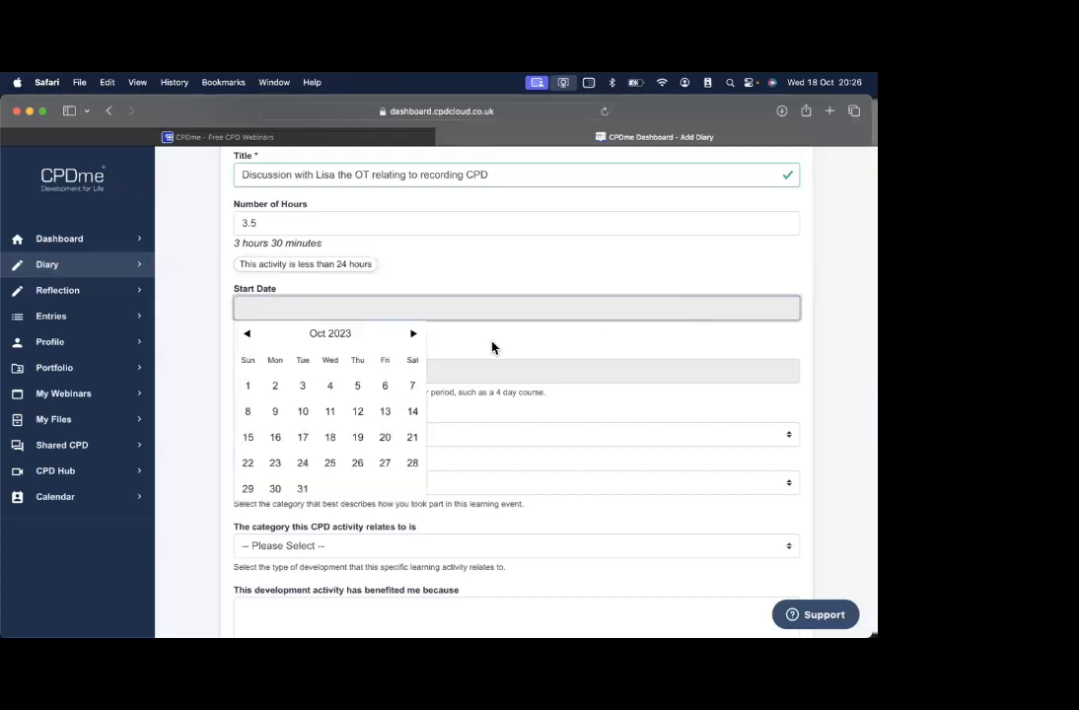
click(330, 439)
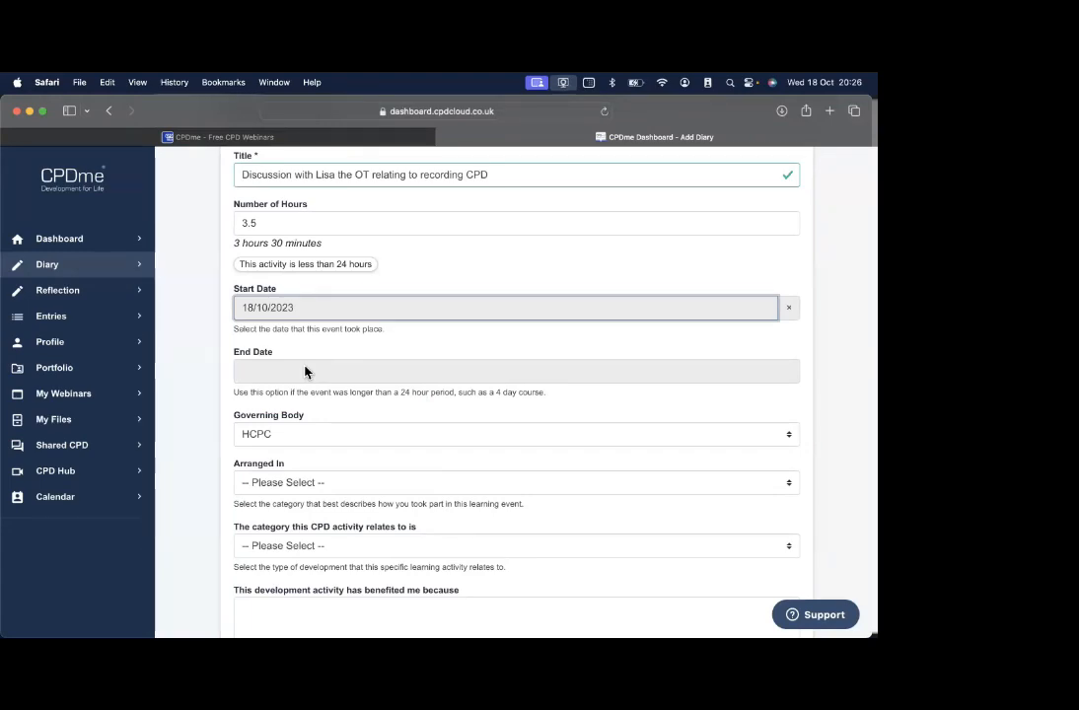
Look over the governing body options, keep HCPC, and examine the HCPC standards, tag and evidence fields of the entry form
scroll(340, 424, down, 5)
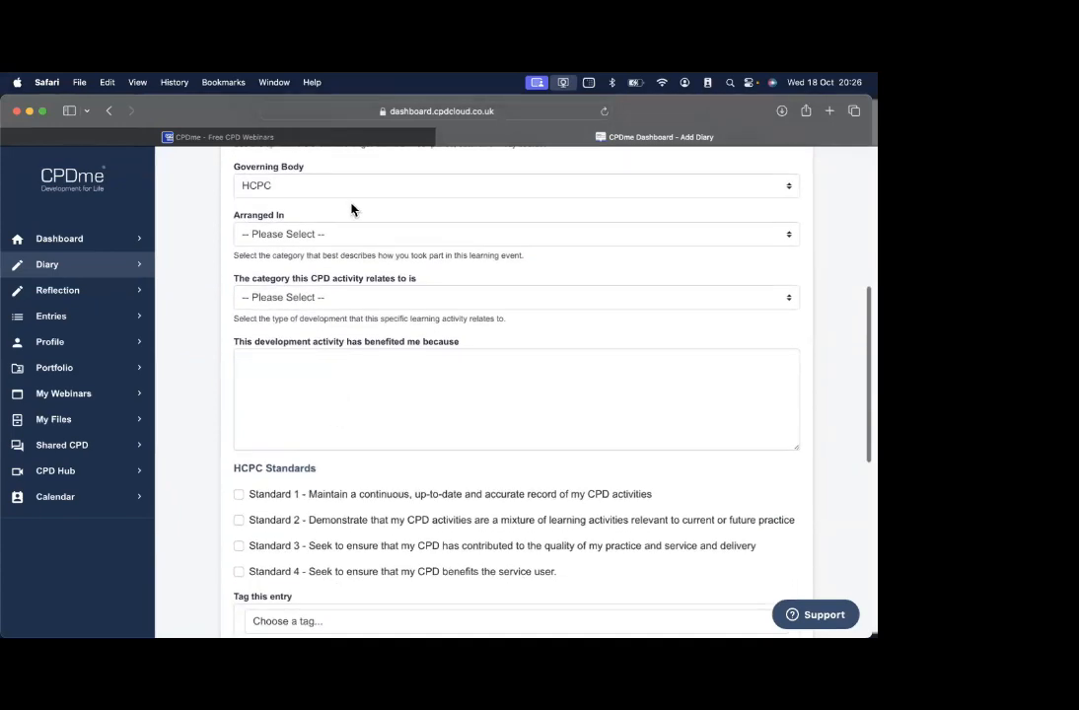
click(725, 188)
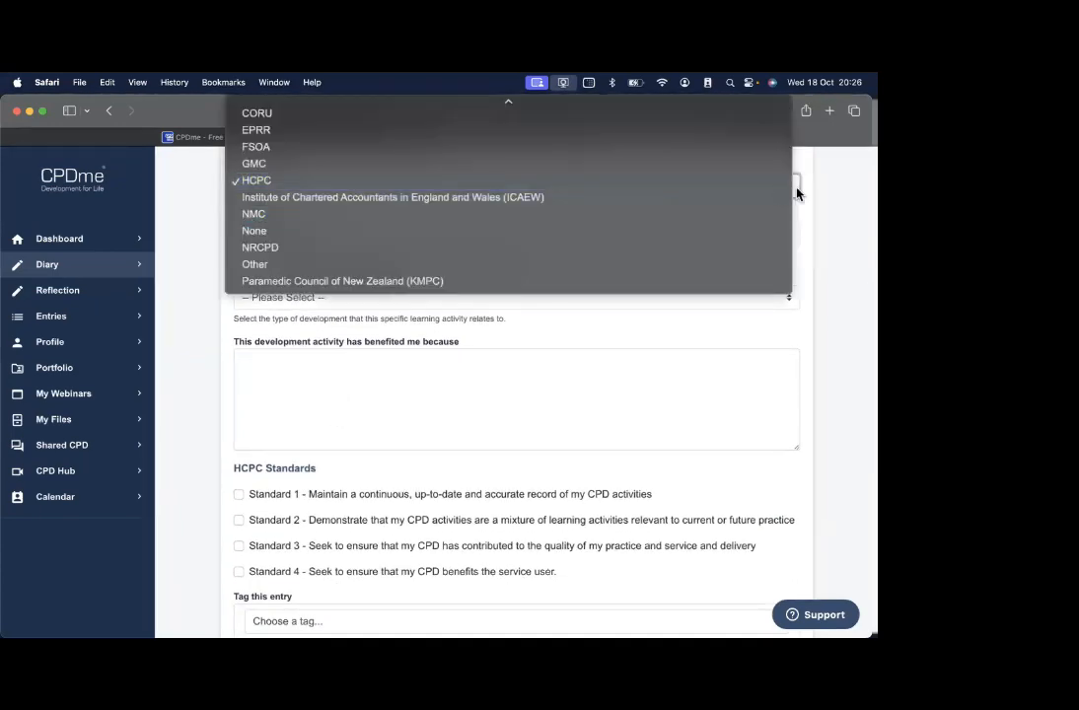
click(360, 183)
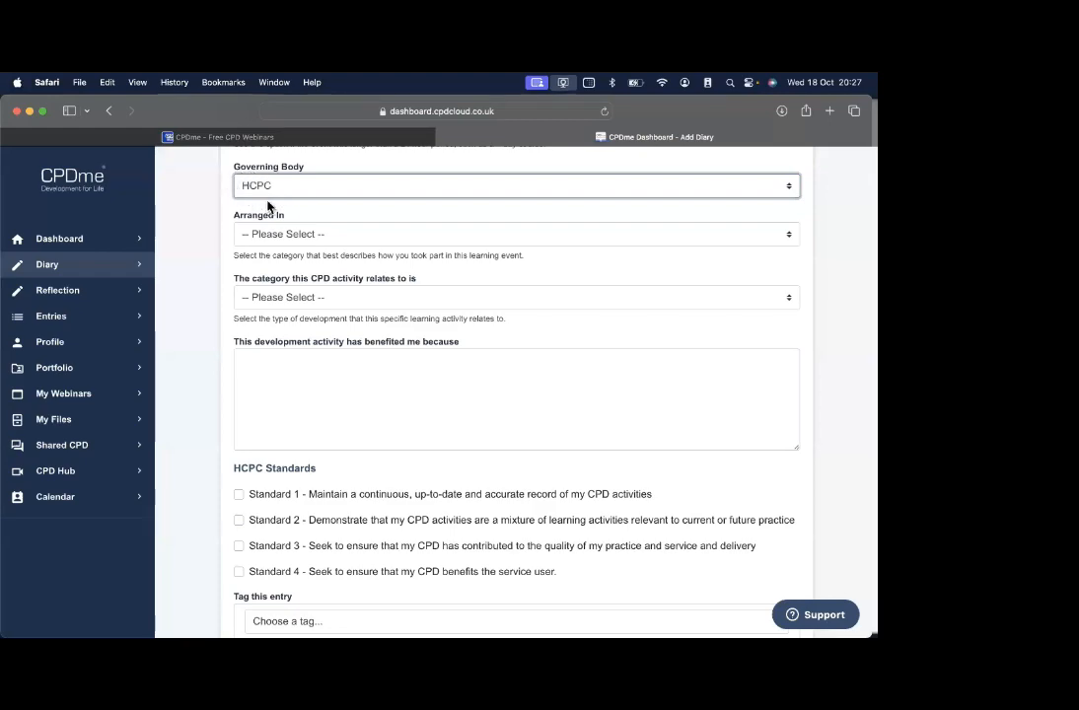
scroll(302, 212, down, 3)
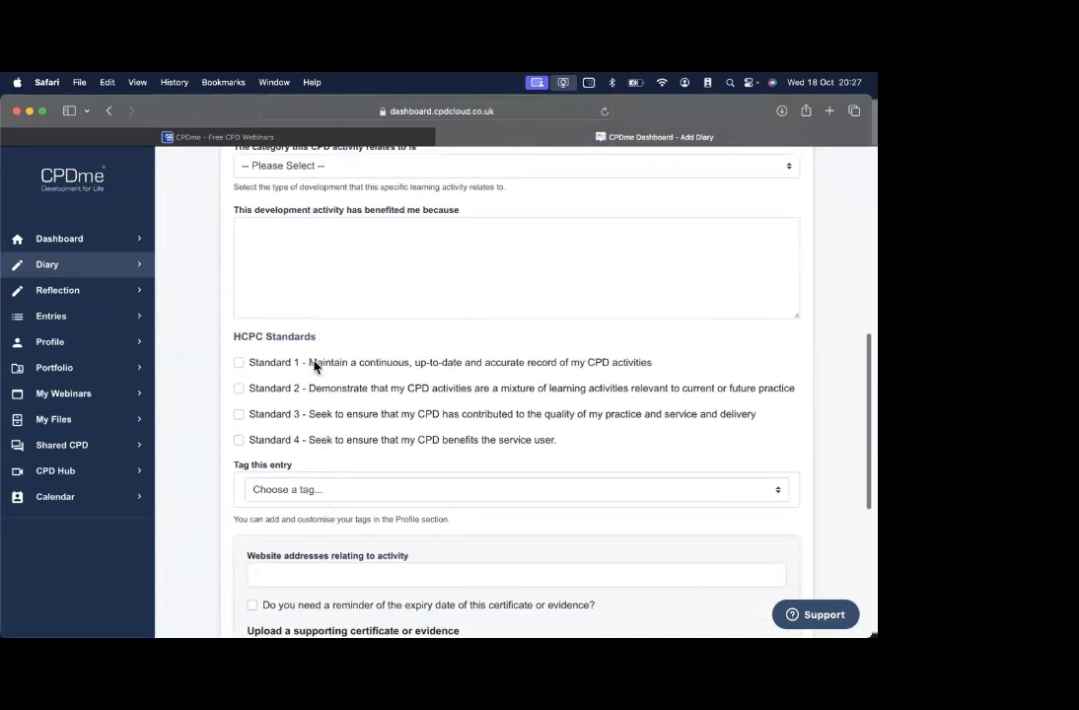
scroll(314, 366, down, 5)
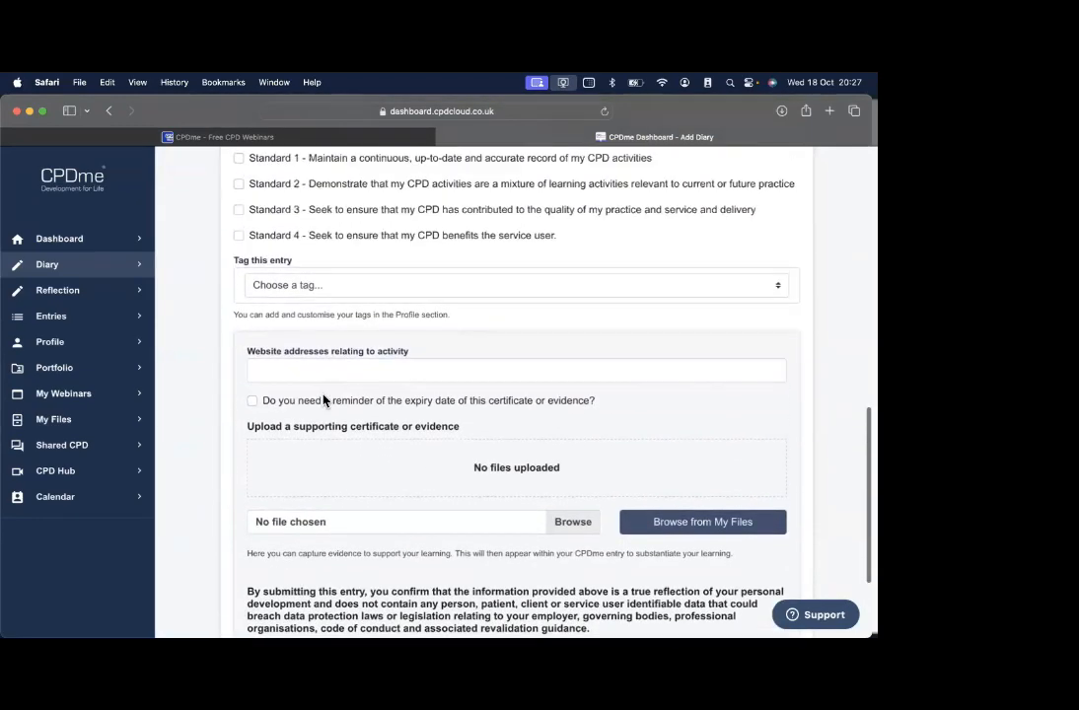
scroll(322, 399, up, 8)
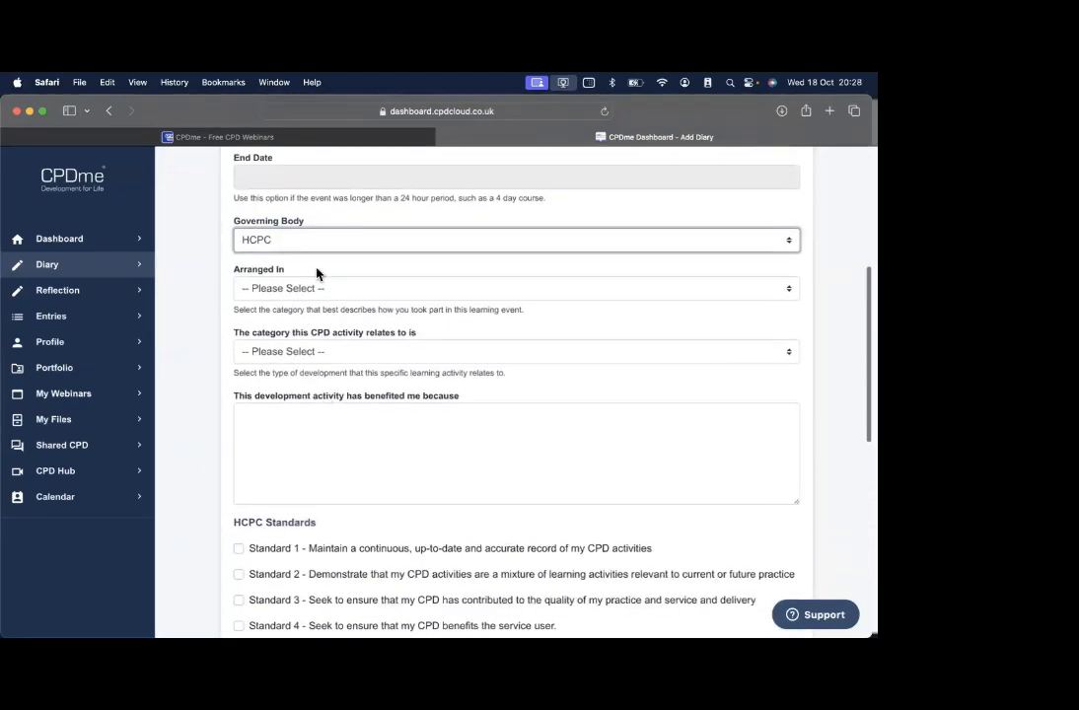
Switch the governing body to NMC and examine the NMC Code options and learning activity fields
click(309, 244)
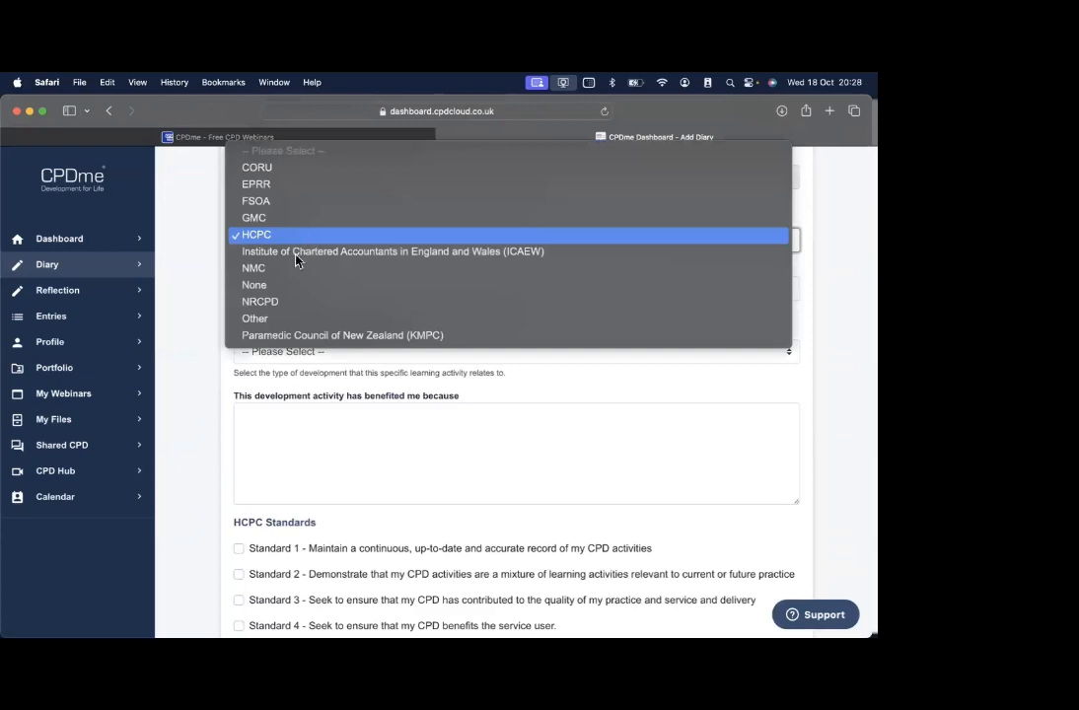
click(273, 275)
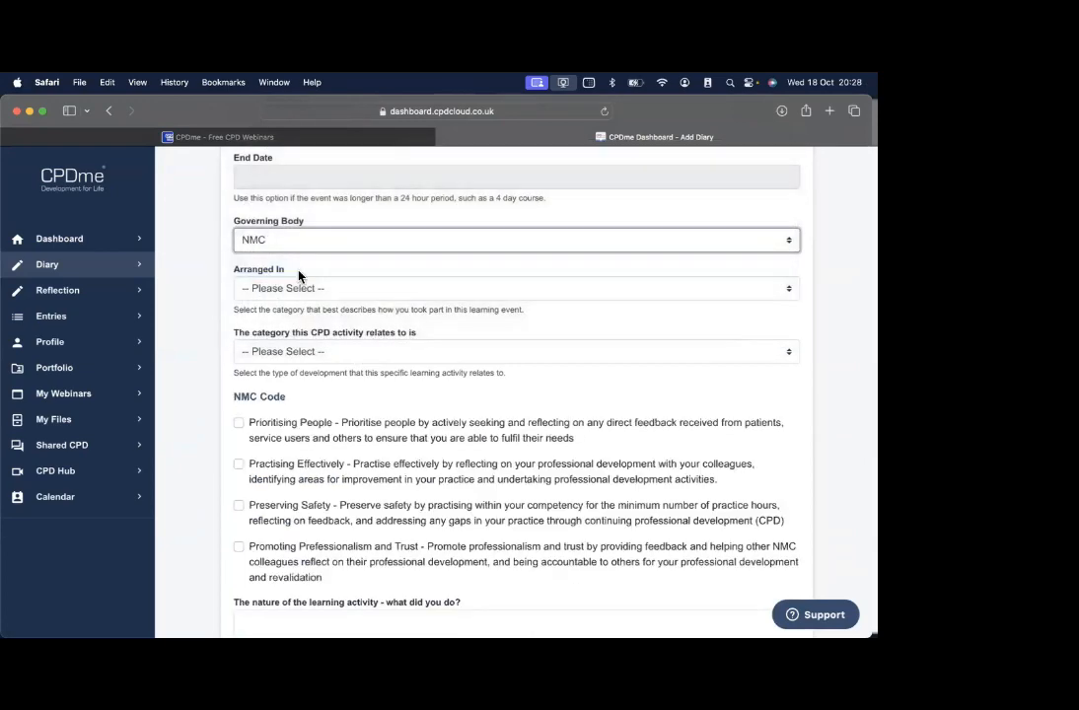
scroll(292, 275, down, 2)
scroll(296, 271, down, 3)
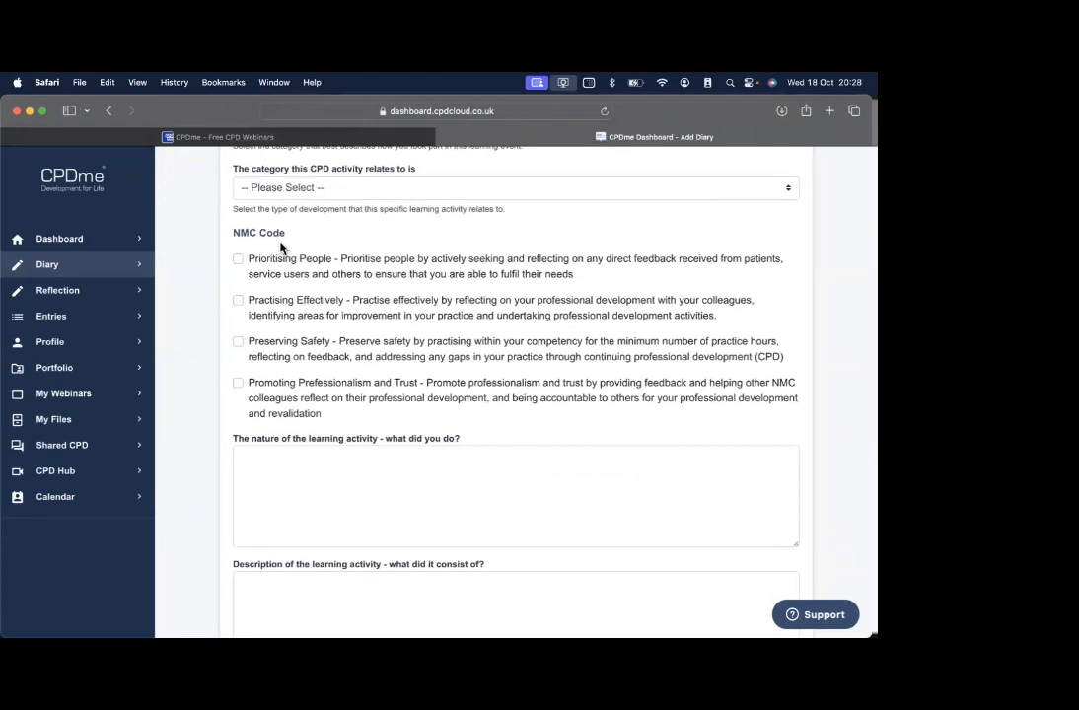
scroll(280, 246, down, 10)
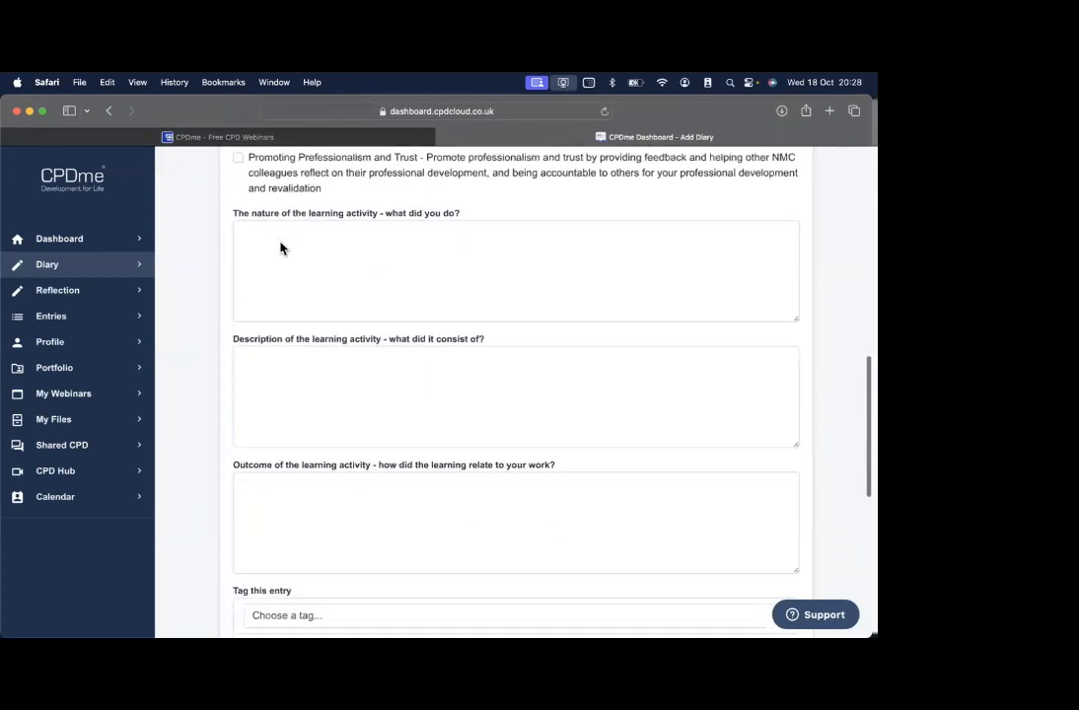
scroll(280, 243, down, 5)
scroll(281, 245, up, 8)
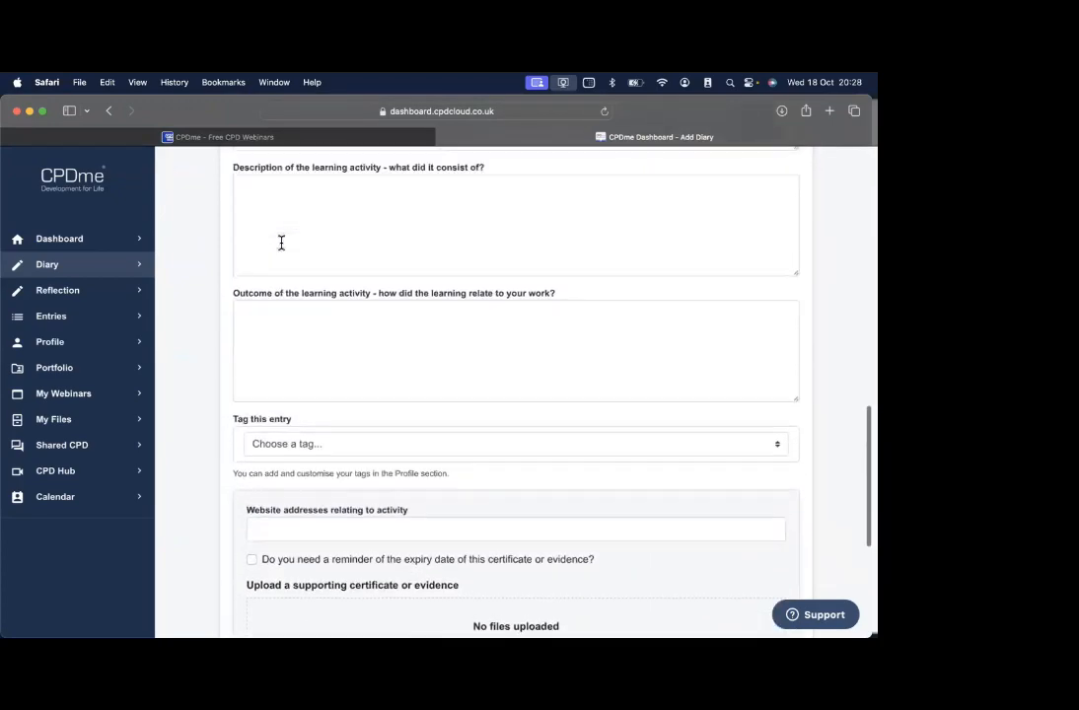
scroll(280, 249, up, 13)
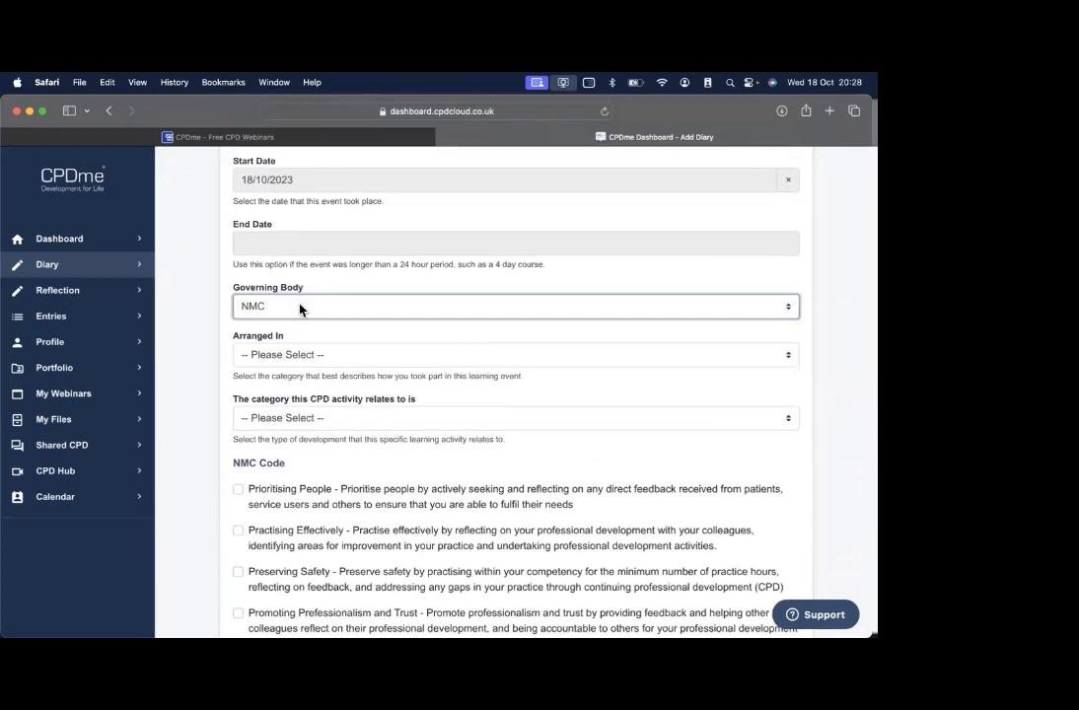
Set the governing body to HCPC and Arranged In to "My role as a mentor"
click(300, 307)
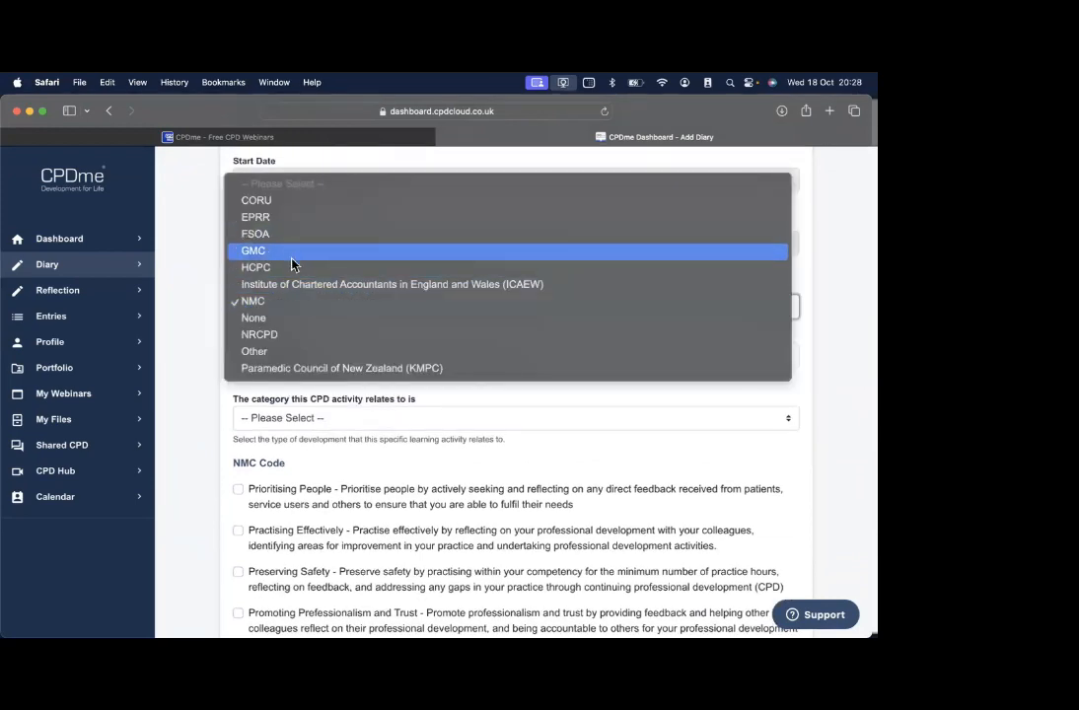
click(292, 267)
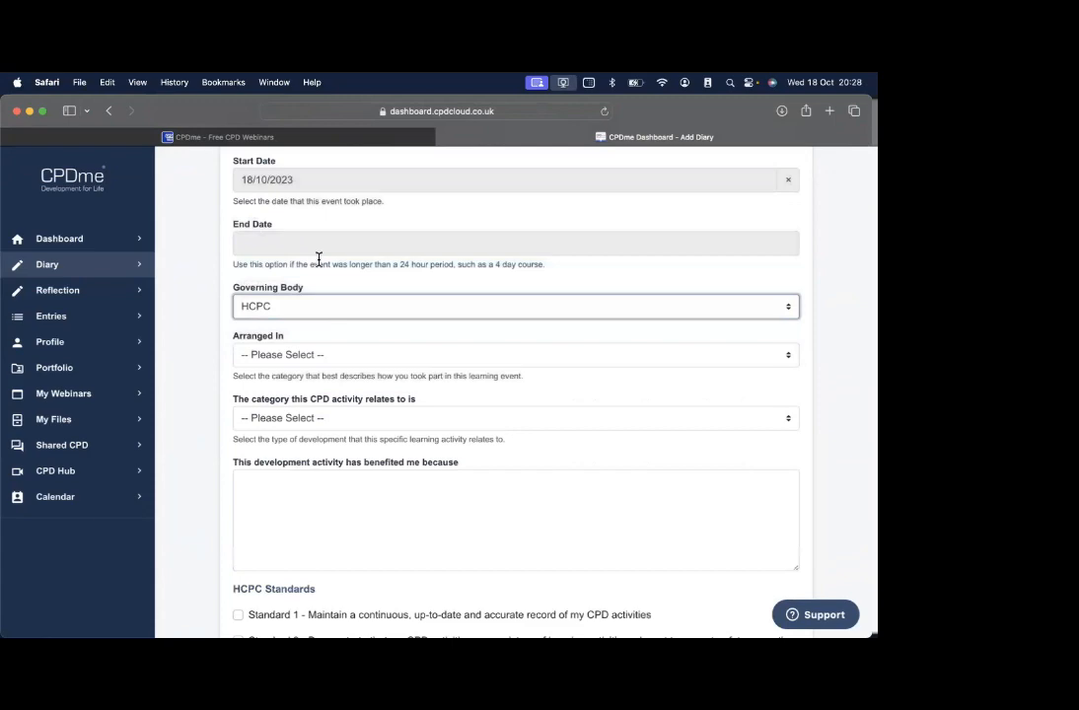
scroll(319, 263, down, 1)
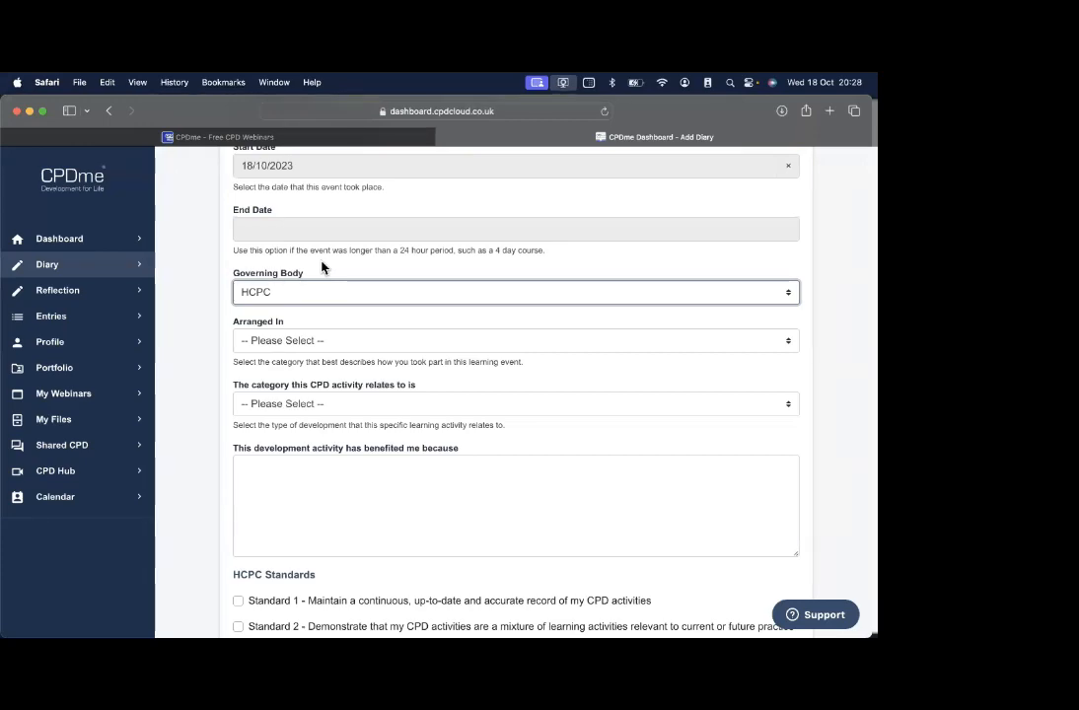
click(329, 341)
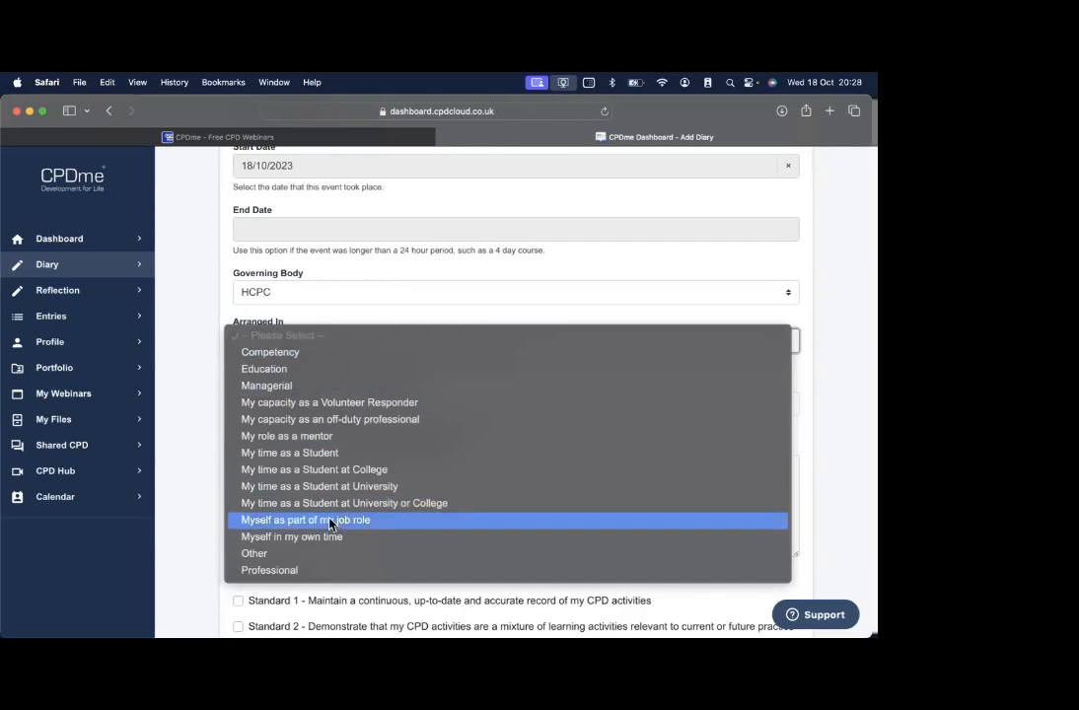
click(302, 441)
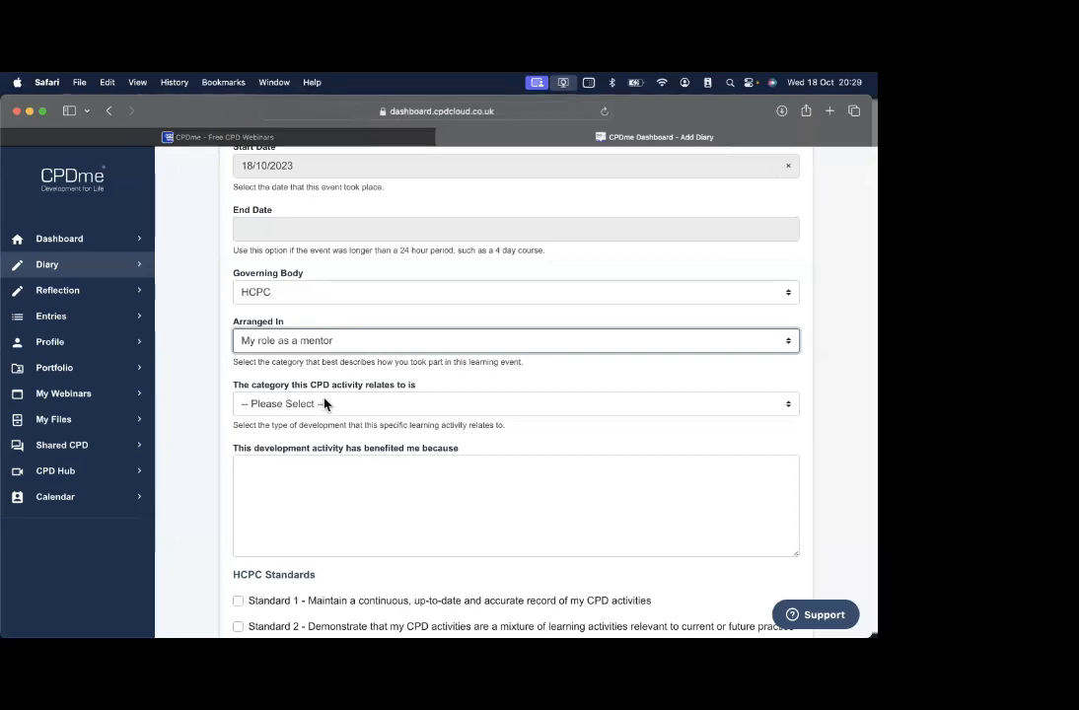
Look through the CPD activity categories and set the category to "Attending a course/seminar"
click(323, 403)
scroll(324, 405, down, 15)
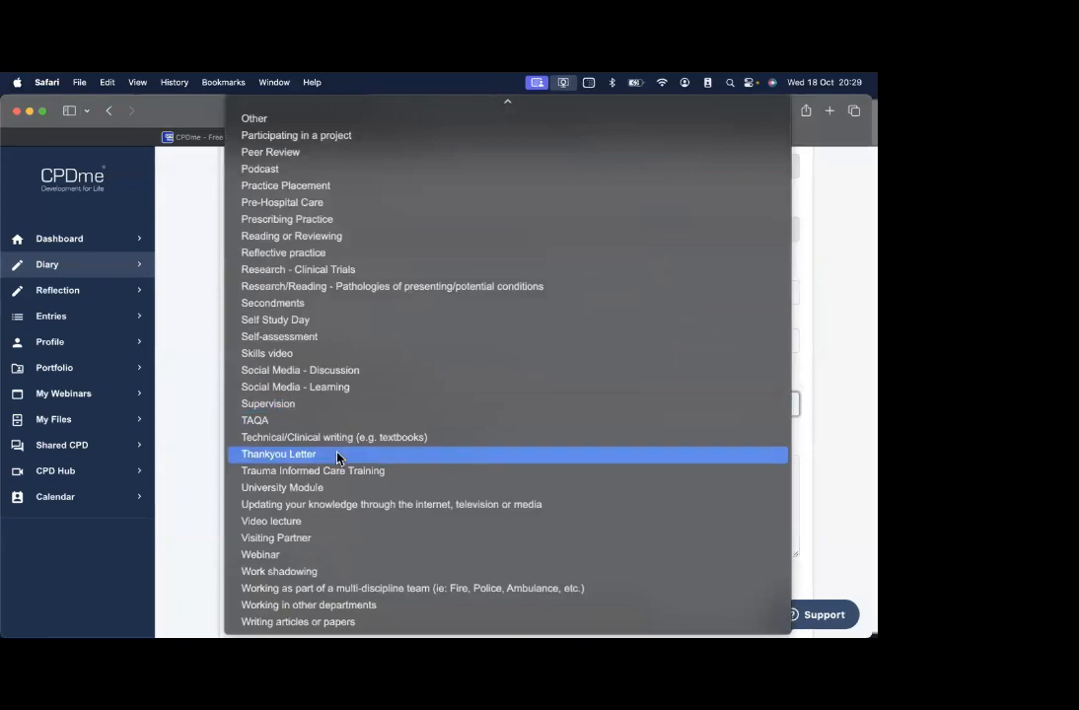
scroll(337, 453, up, 5)
scroll(333, 448, down, 5)
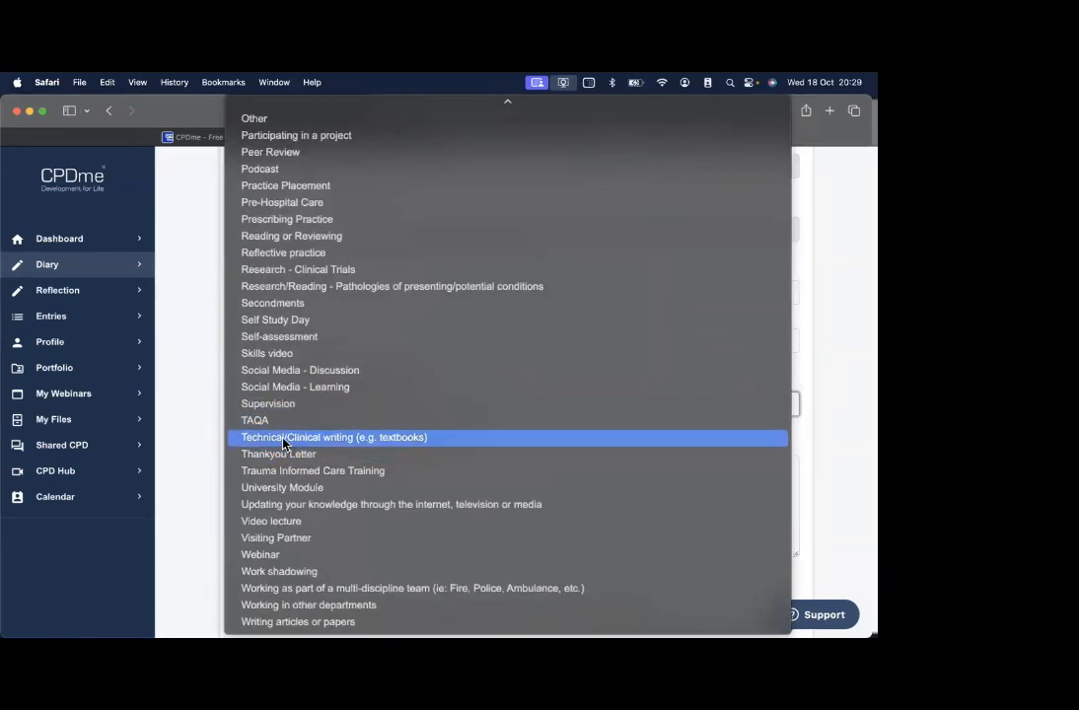
scroll(290, 521, up, 4)
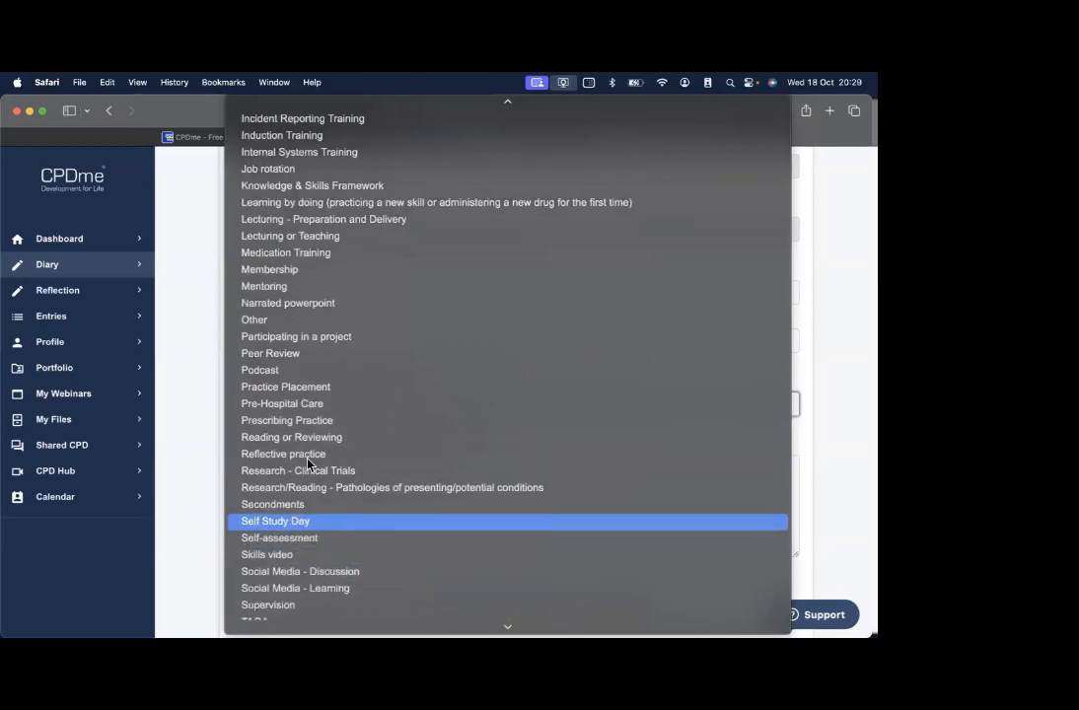
scroll(296, 306, up, 5)
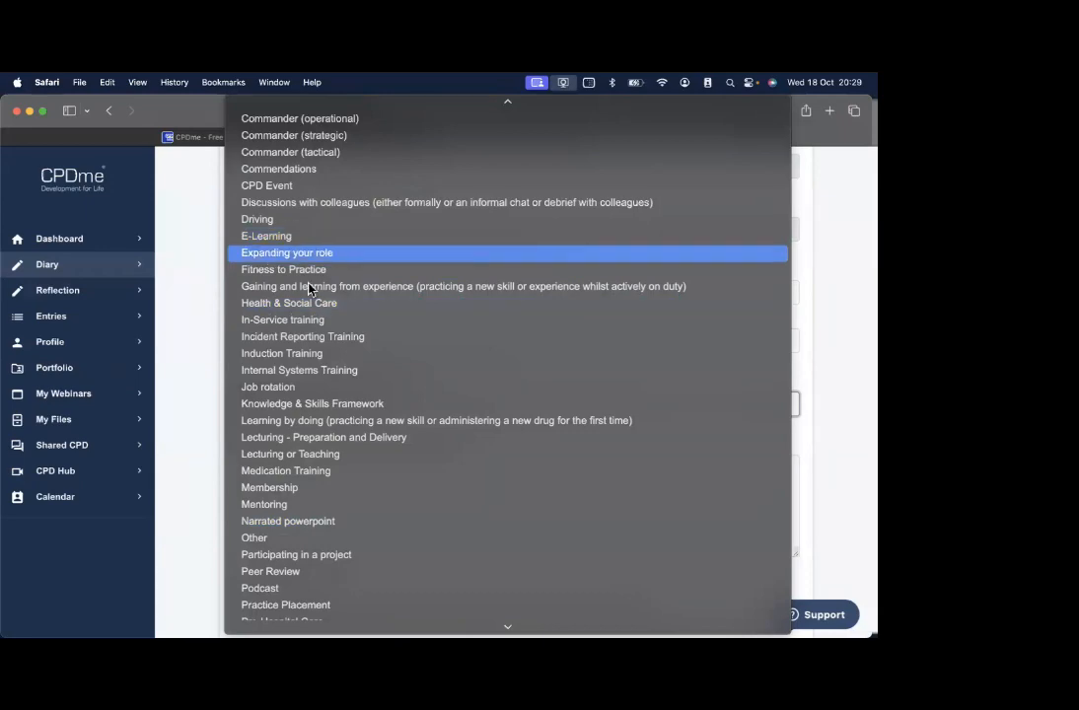
scroll(324, 290, down, 8)
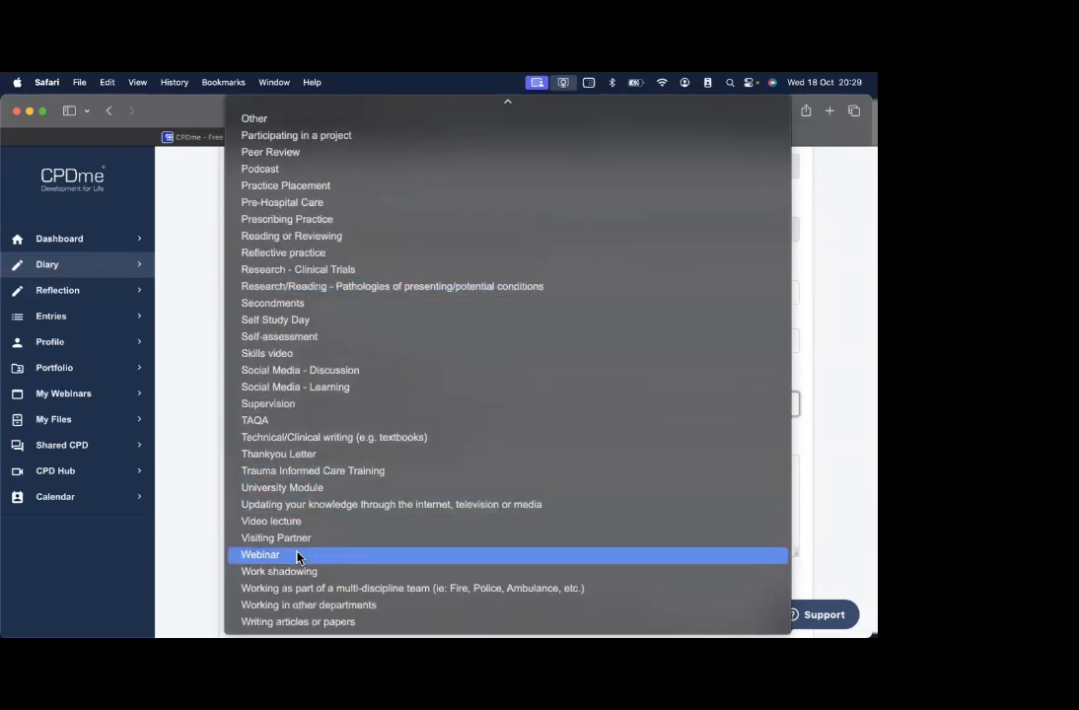
scroll(311, 373, up, 6)
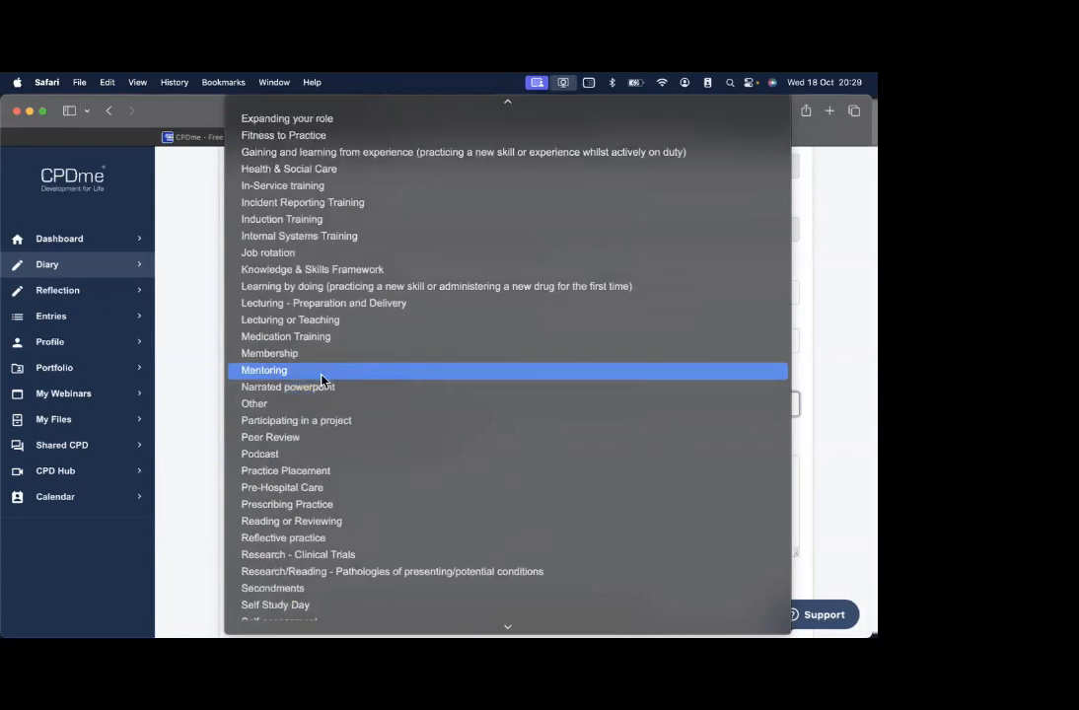
scroll(316, 373, up, 8)
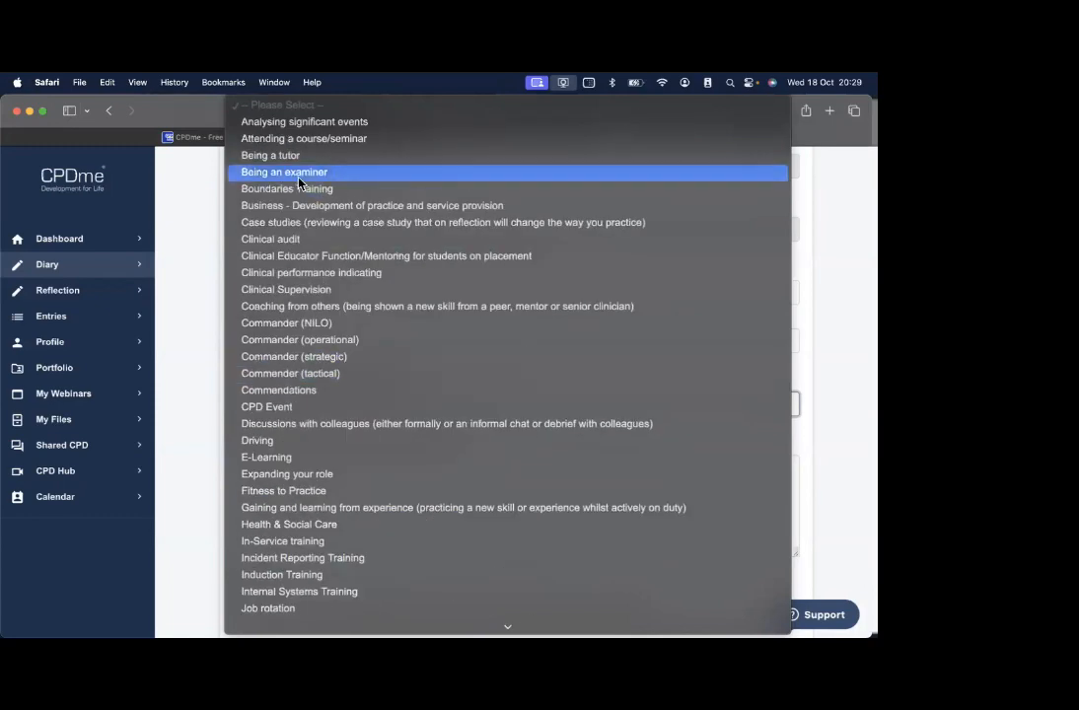
click(296, 146)
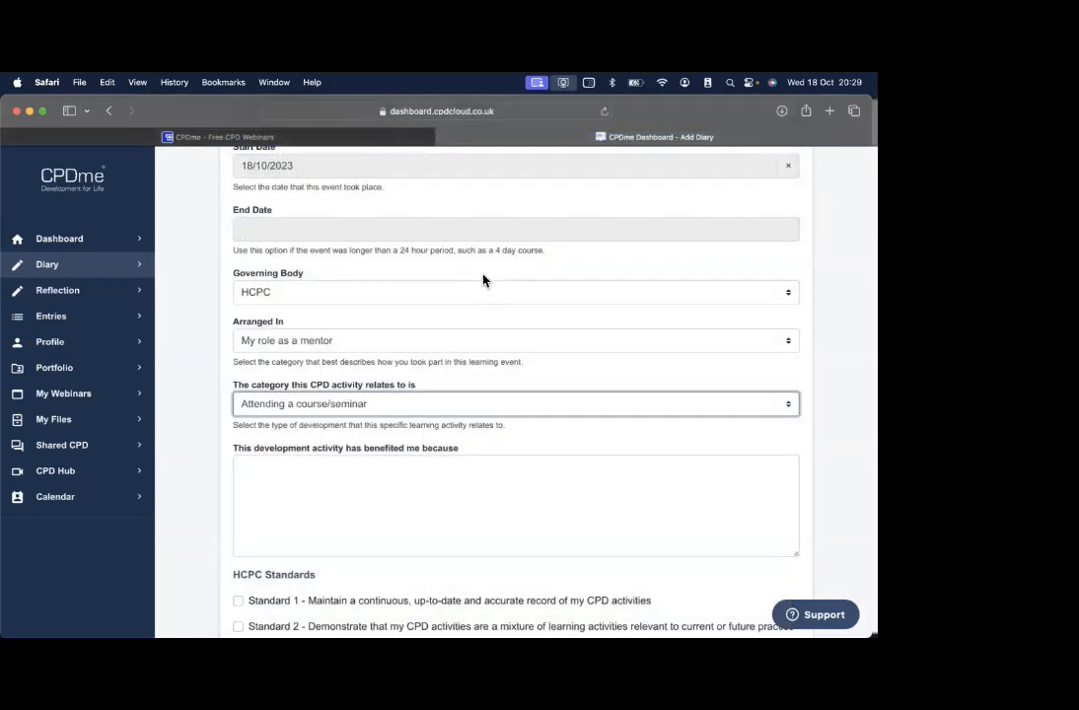
Review the details entered so far and examine the reflective guidance for the "This development activity has benefited me because" field
scroll(478, 274, up, 4)
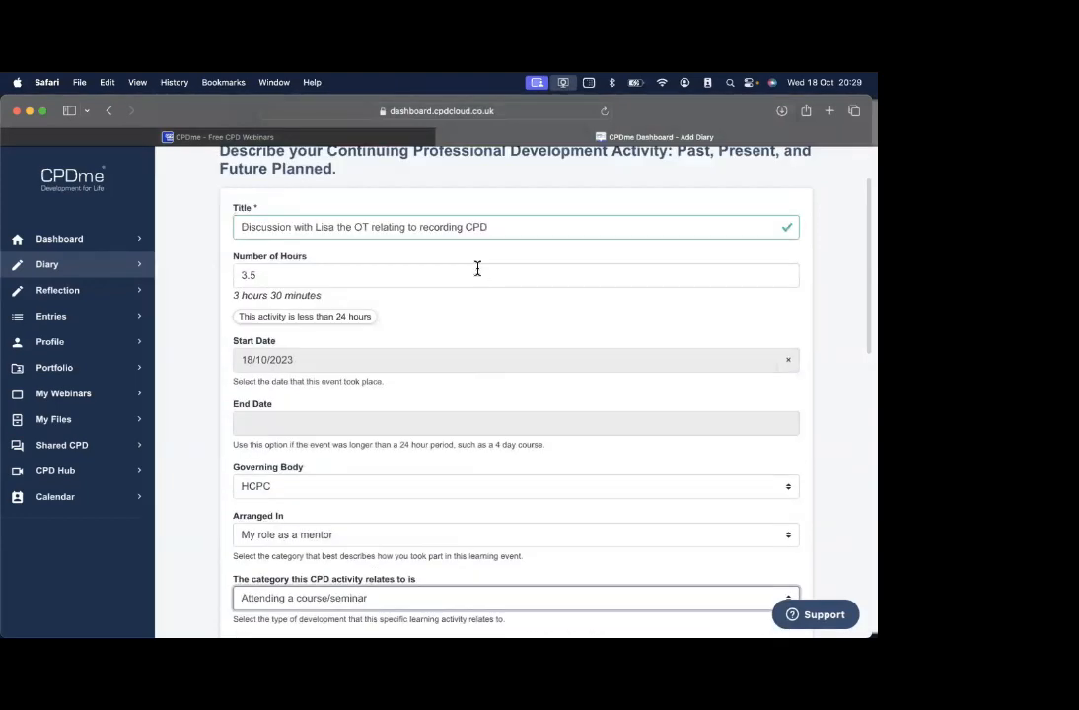
scroll(477, 268, down, 8)
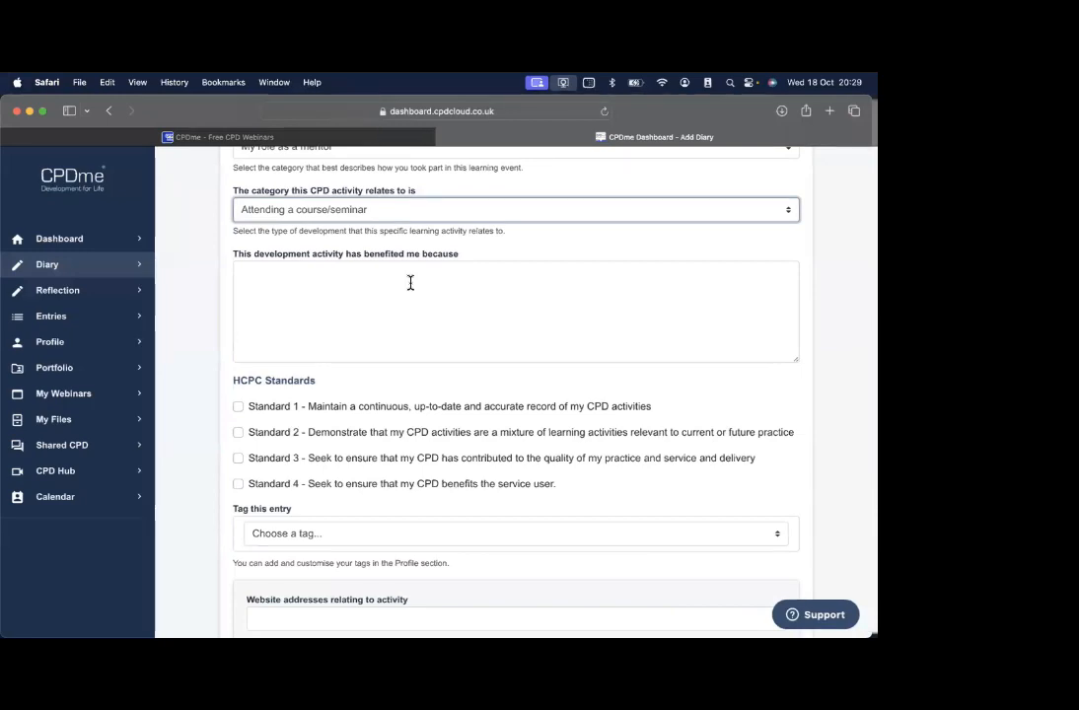
click(411, 283)
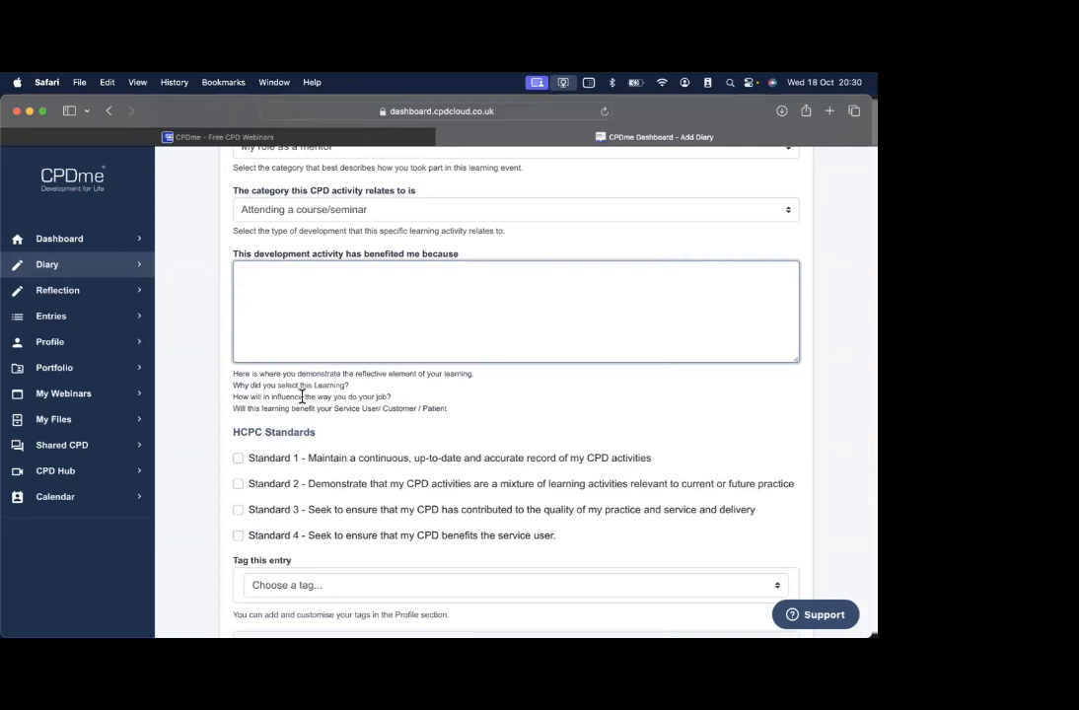
scroll(306, 394, down, 3)
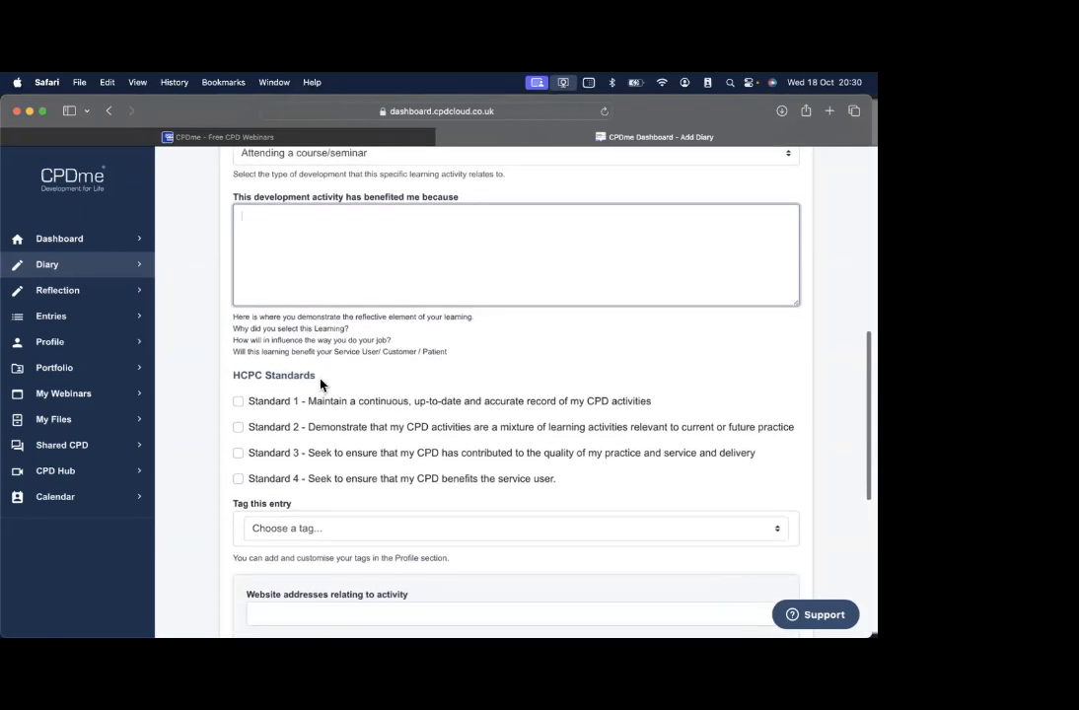
scroll(323, 384, up, 3)
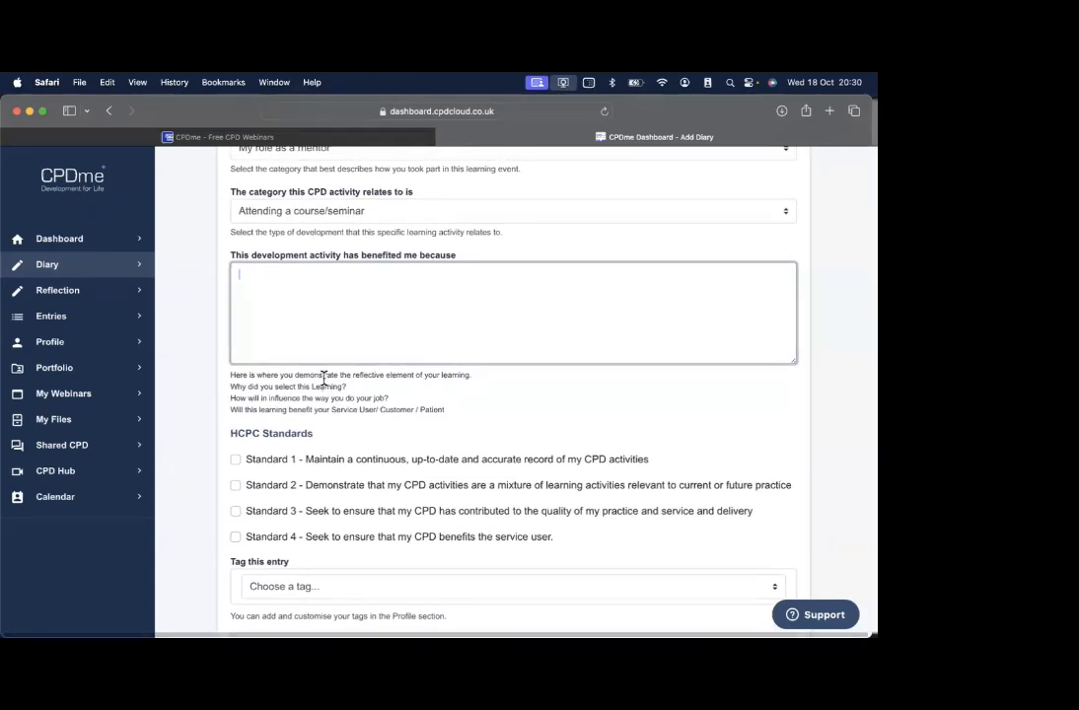
scroll(323, 378, up, 2)
Mark the diary entry as meeting HCPC Standard 1 and Standard 2 only
scroll(323, 378, down, 4)
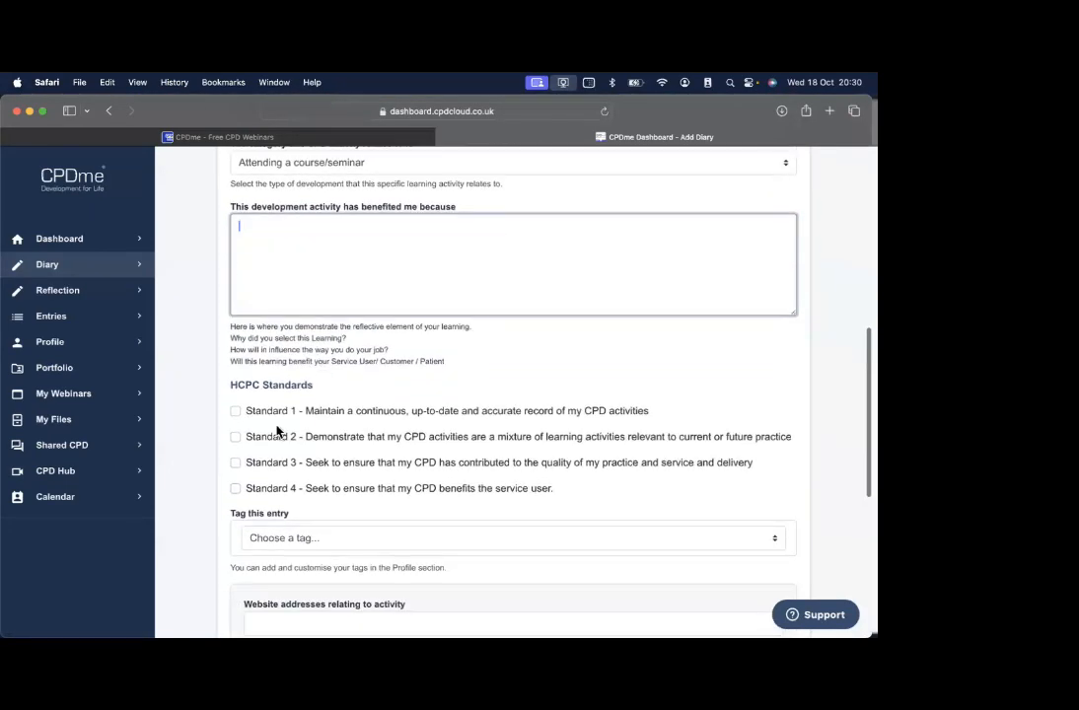
click(256, 461)
click(260, 412)
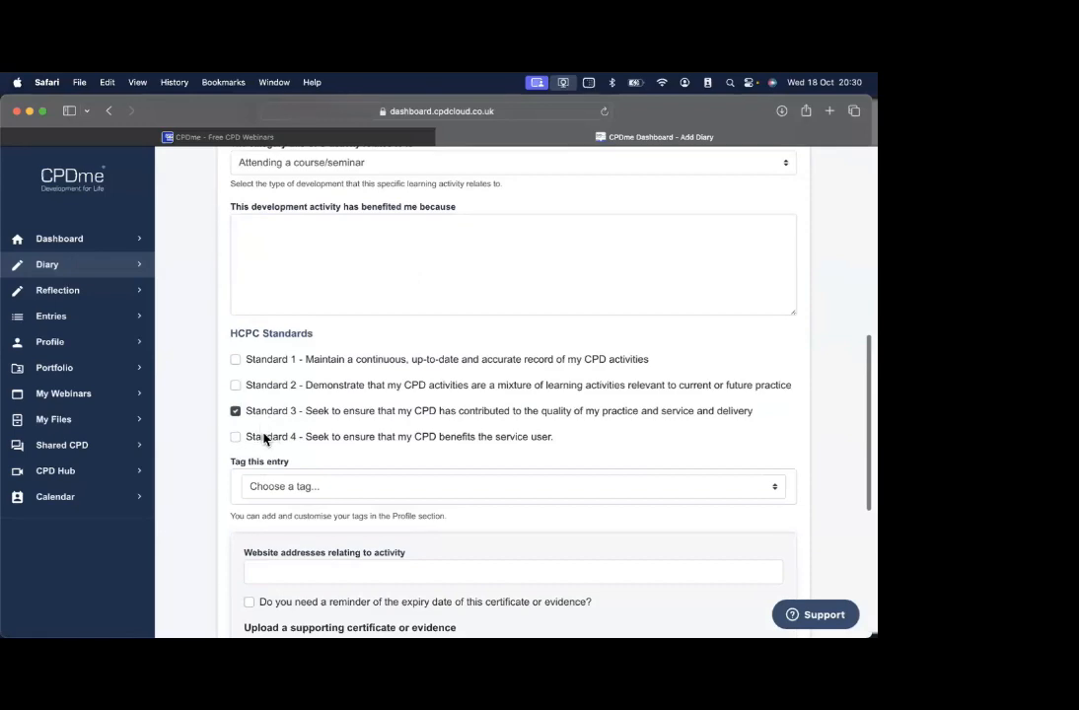
click(266, 441)
click(265, 415)
click(270, 361)
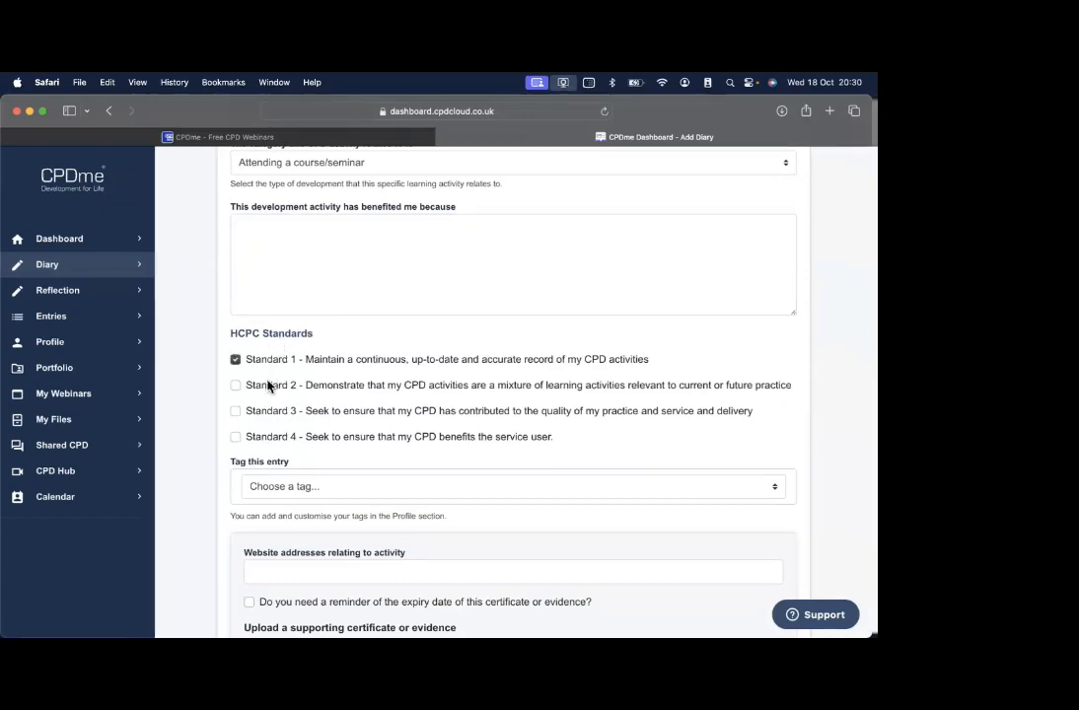
click(268, 388)
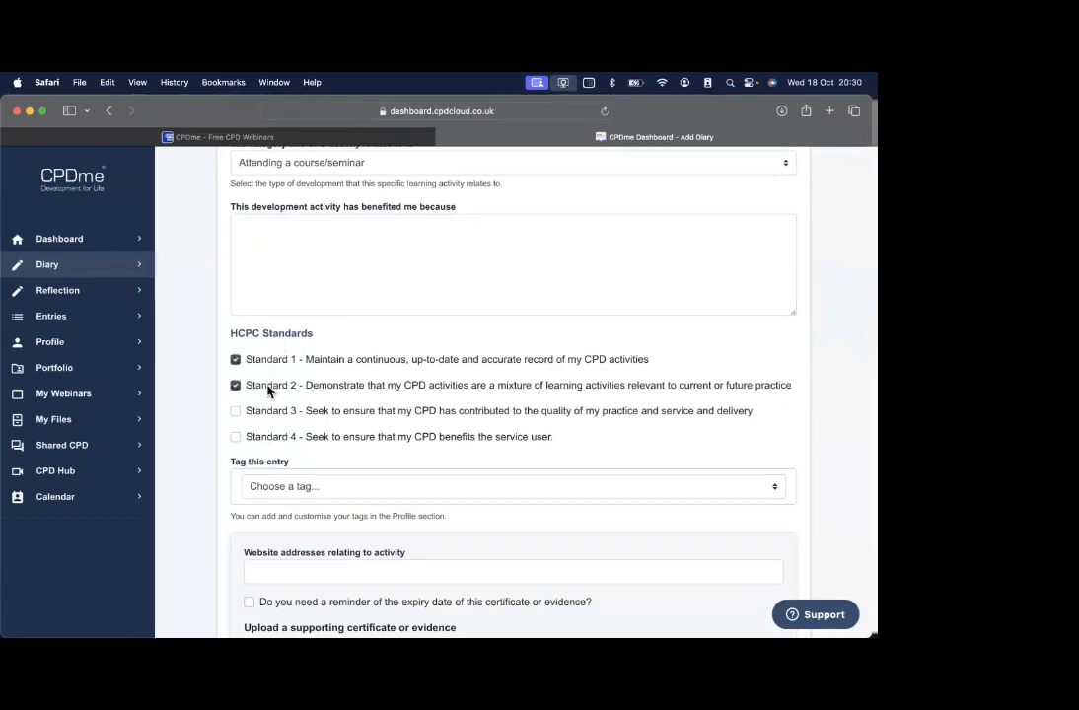
Tag the entry with CPDme Webinar, Mandatory Training and Self Study Day
click(260, 244)
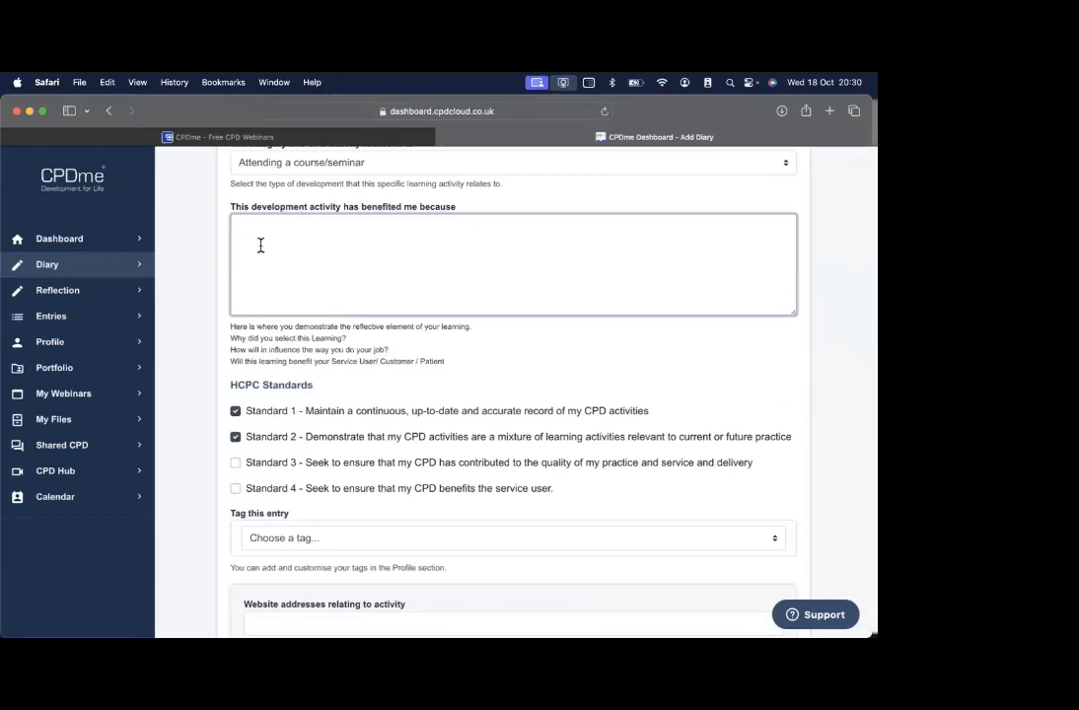
scroll(344, 300, down, 2)
scroll(344, 300, down, 2)
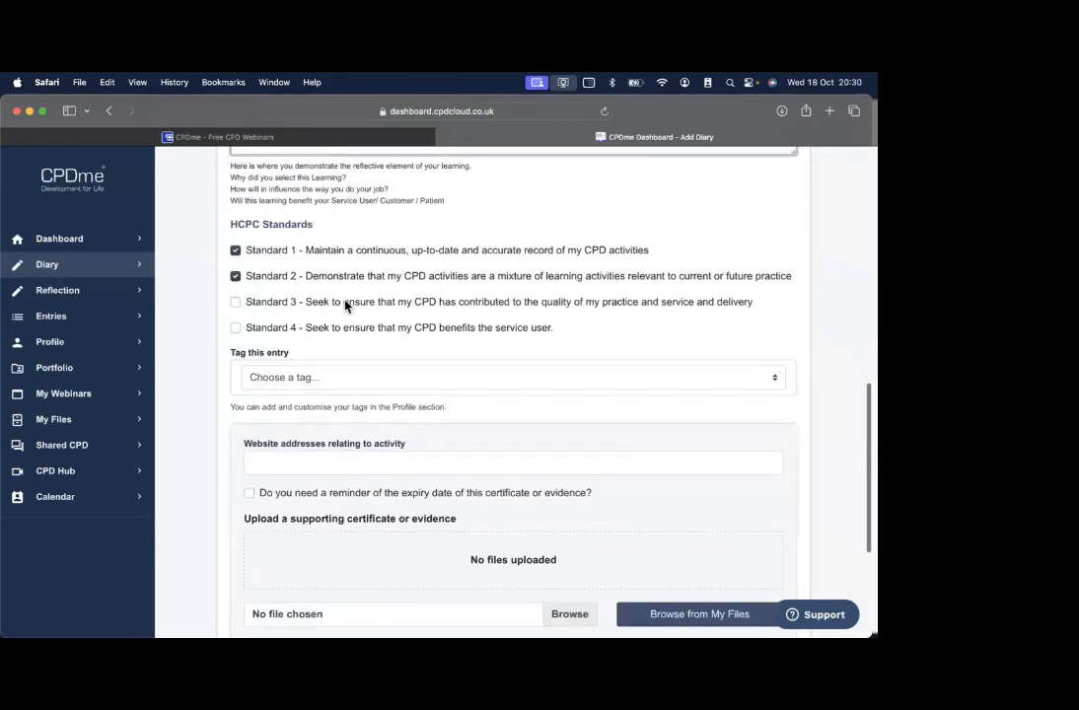
scroll(402, 283, down, 1)
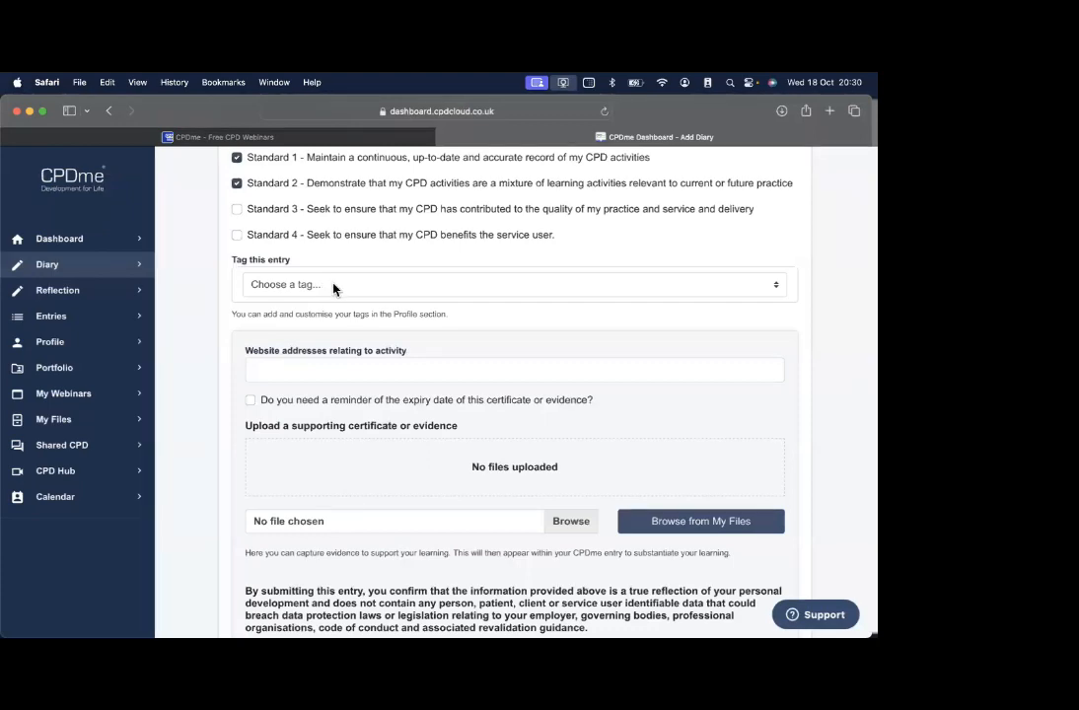
click(333, 286)
click(312, 299)
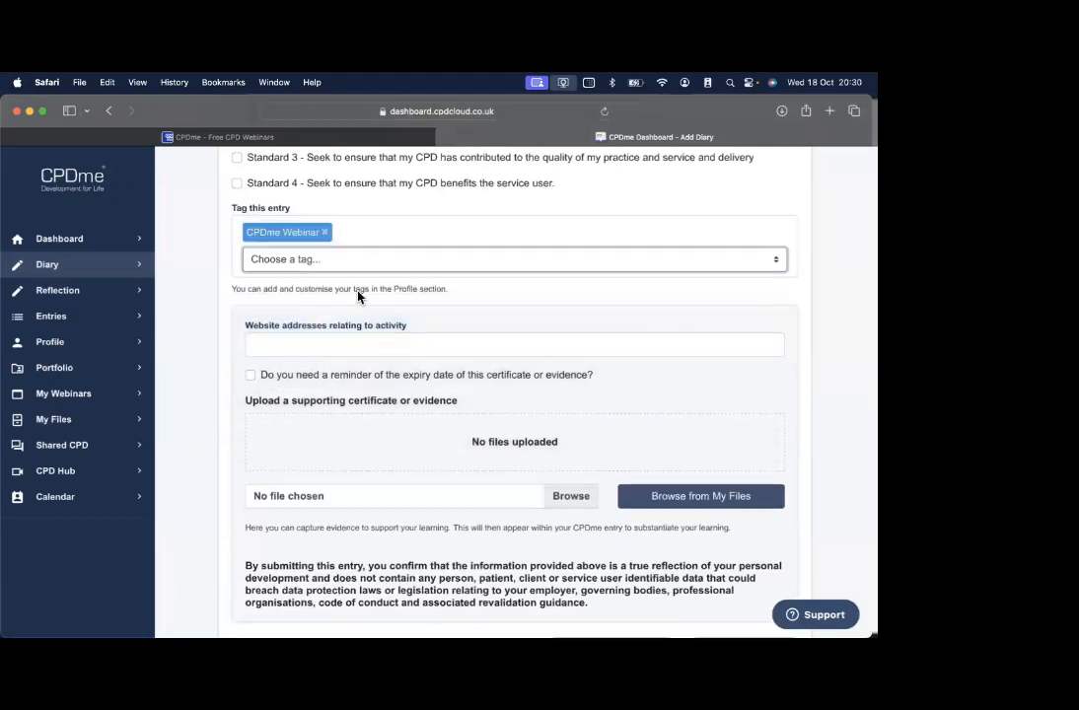
click(362, 260)
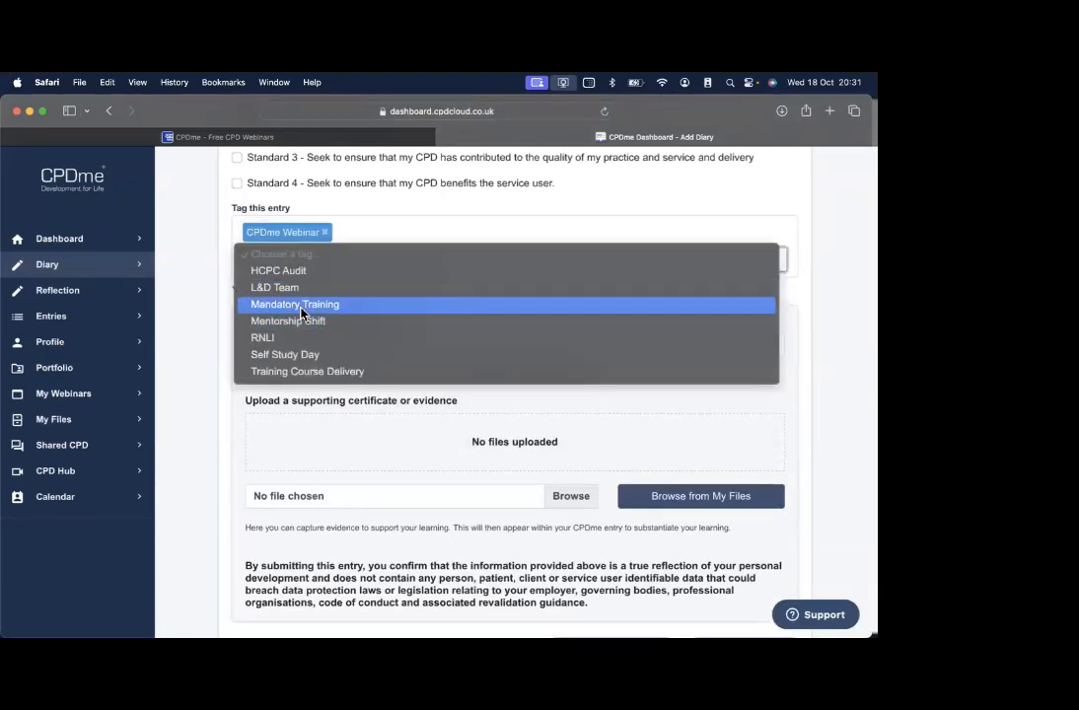
click(300, 306)
click(341, 262)
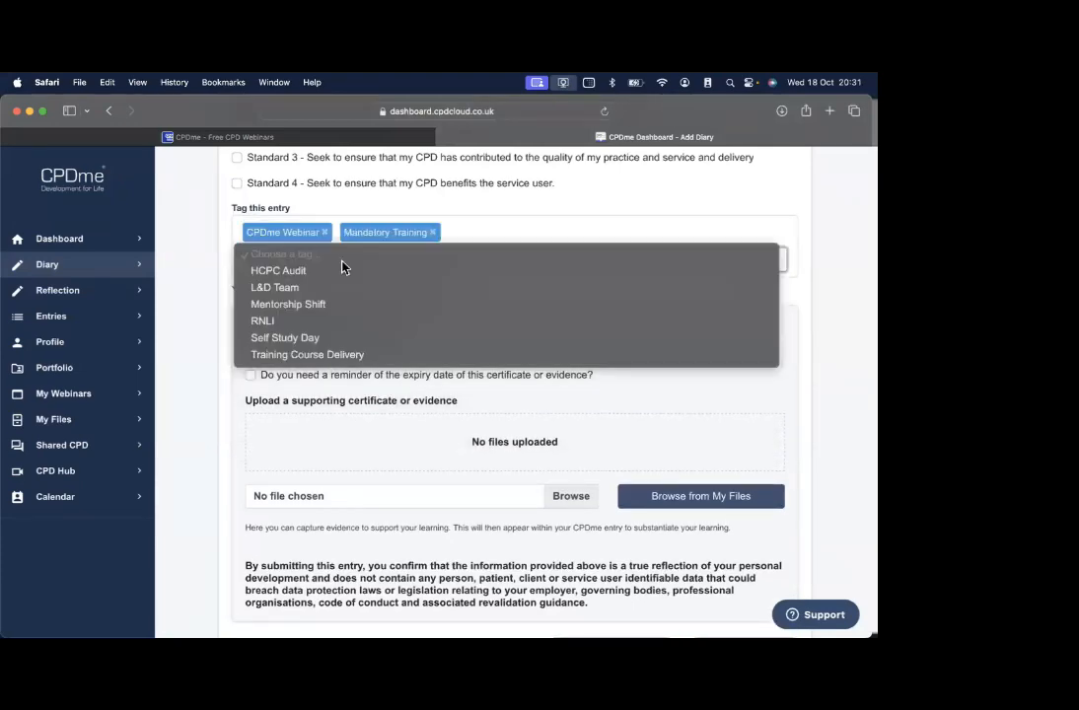
click(316, 338)
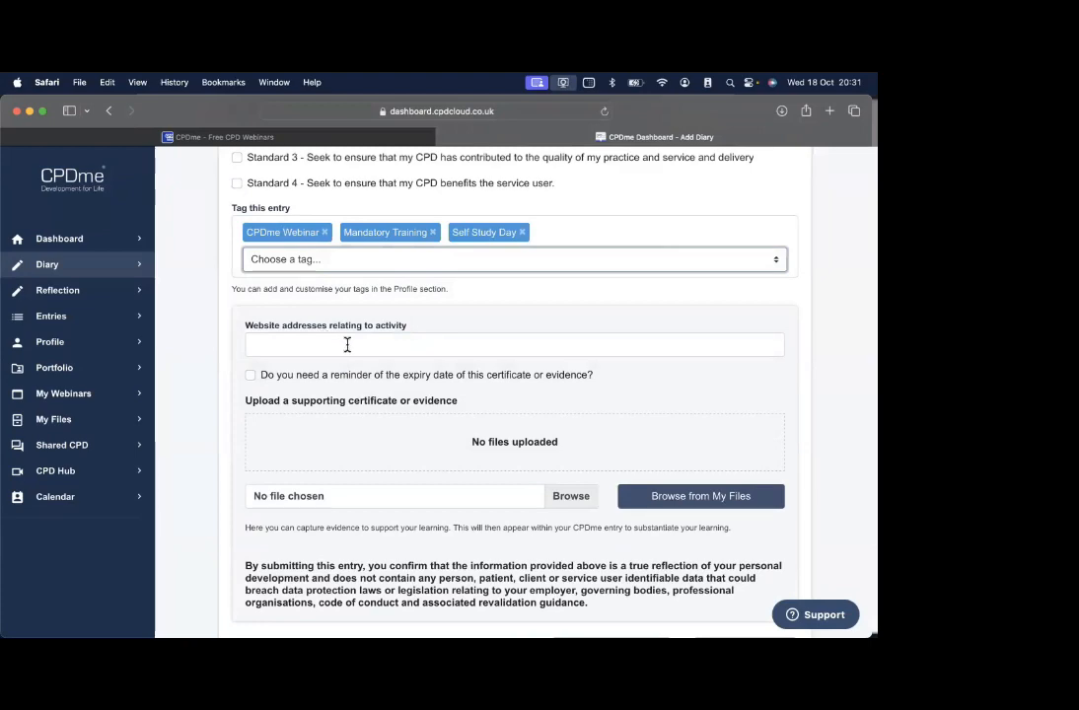
scroll(347, 343, down, 2)
scroll(347, 345, down, 1)
scroll(347, 351, down, 2)
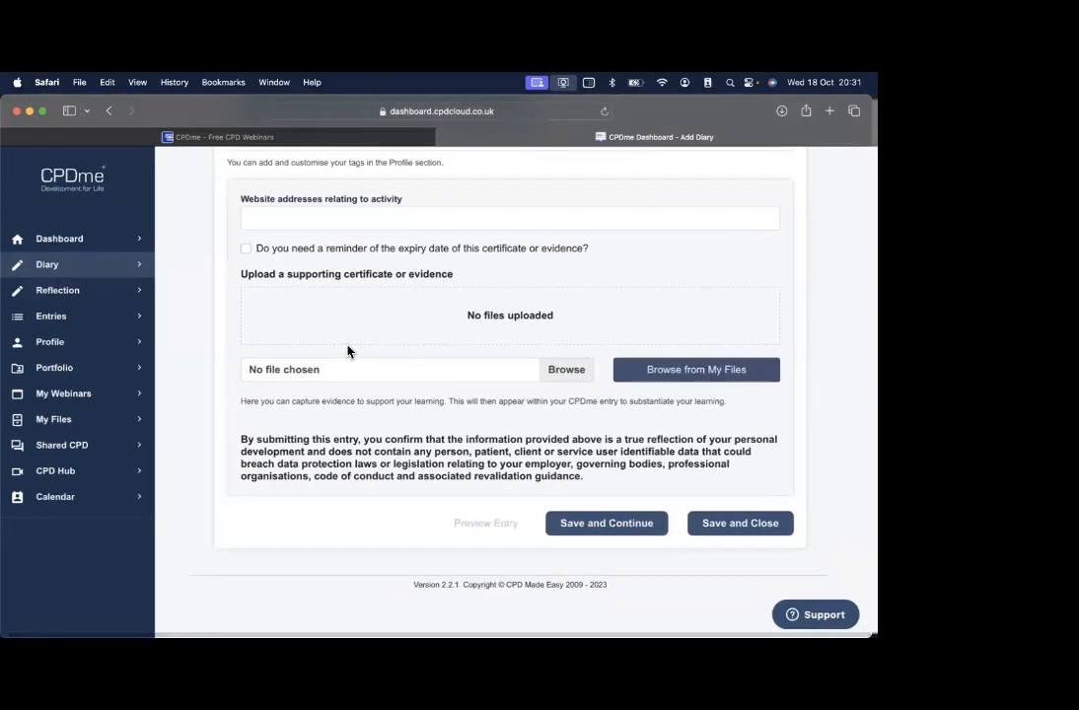
scroll(317, 218, up, 1)
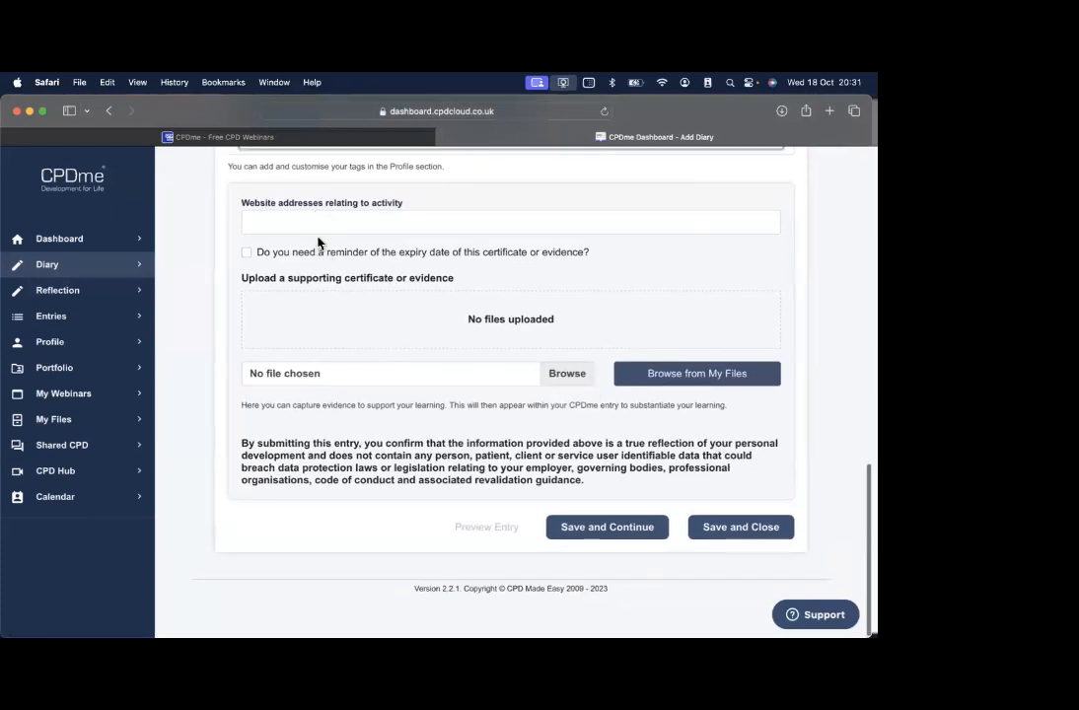
click(309, 219)
text(www)
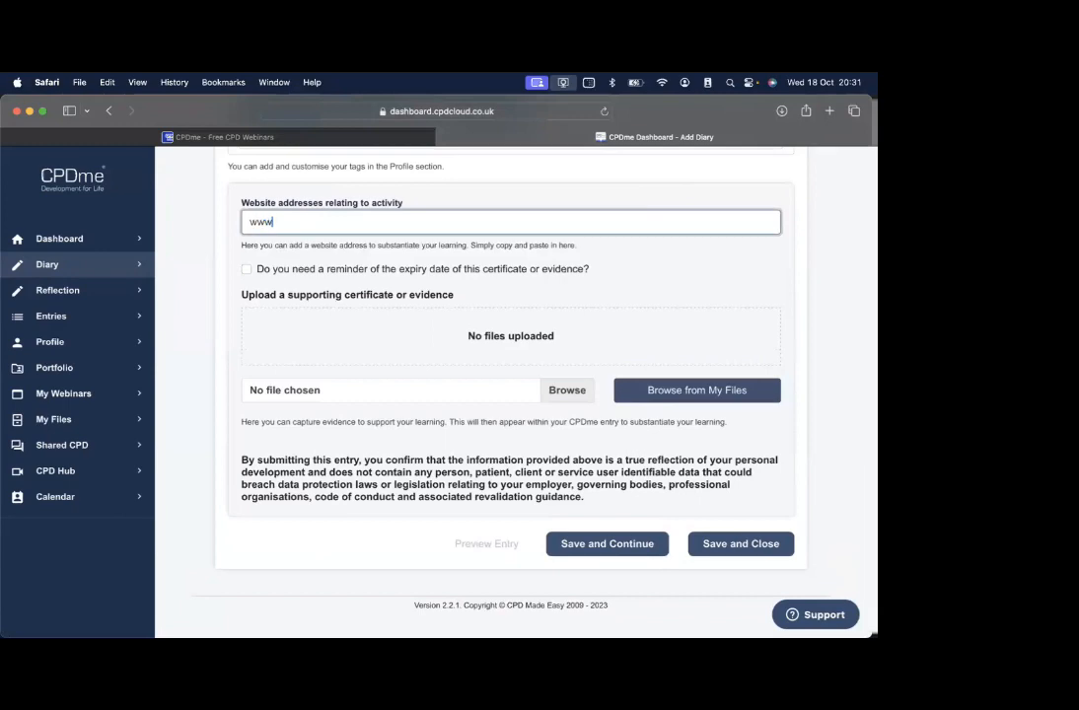
text(.cpdme.com/webinar)
click(250, 221)
text(https)
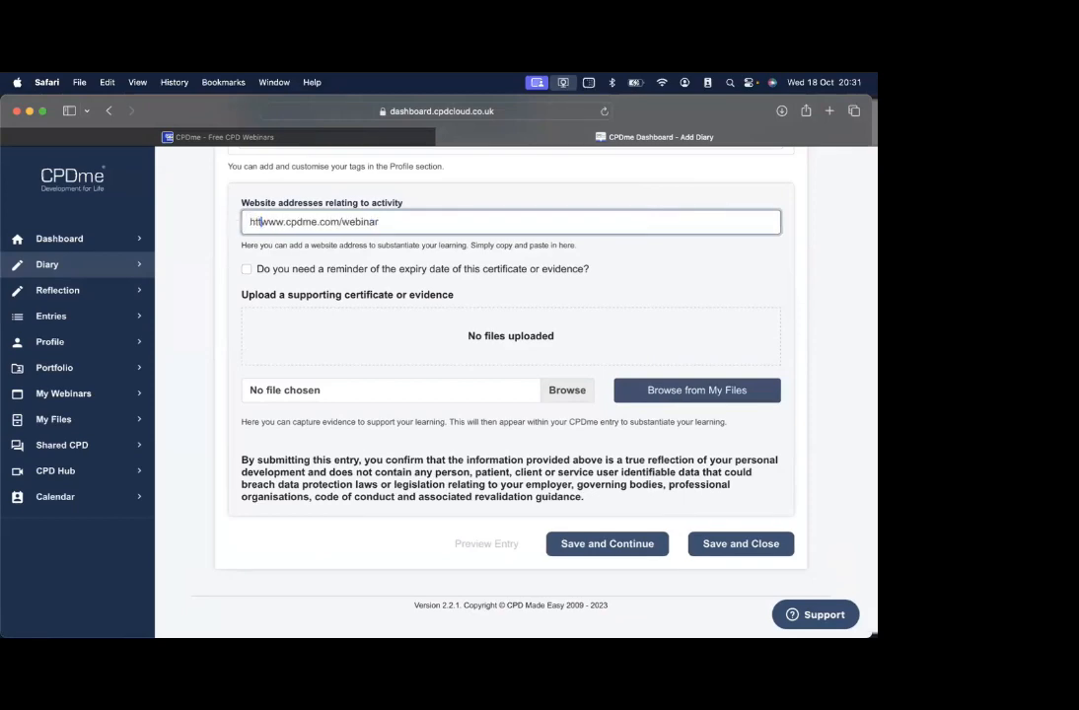
text(://)
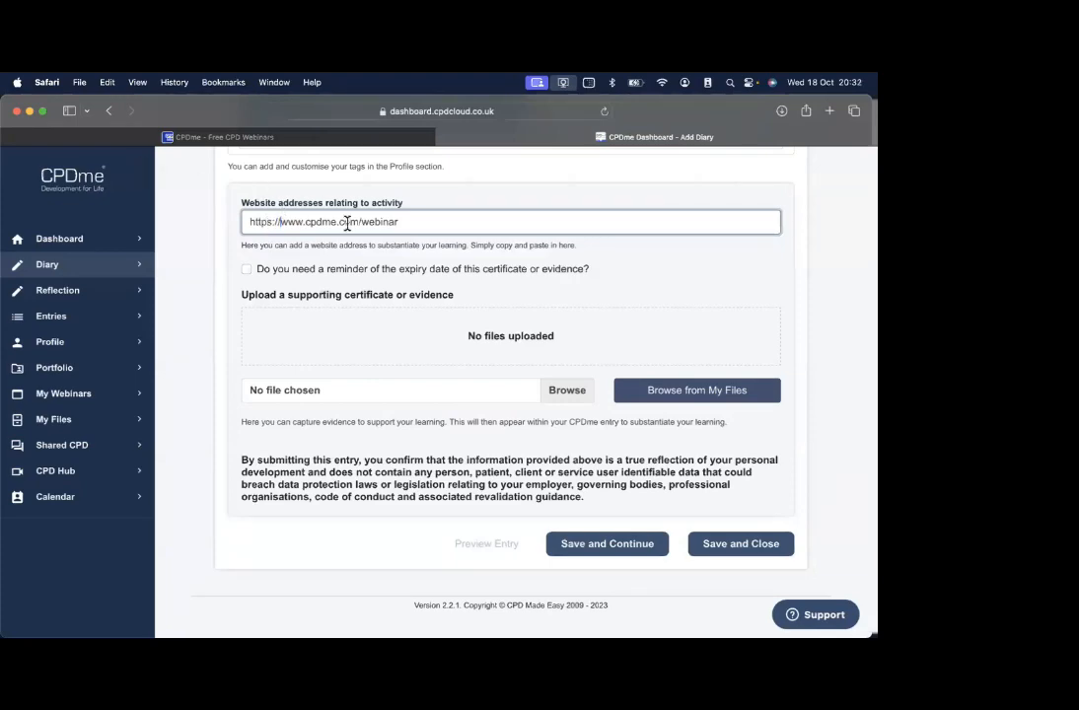
Enable the expiry reminder for the certificate or evidence and set its date to 21/10/2023
scroll(246, 273, down, 1)
right_click(246, 272)
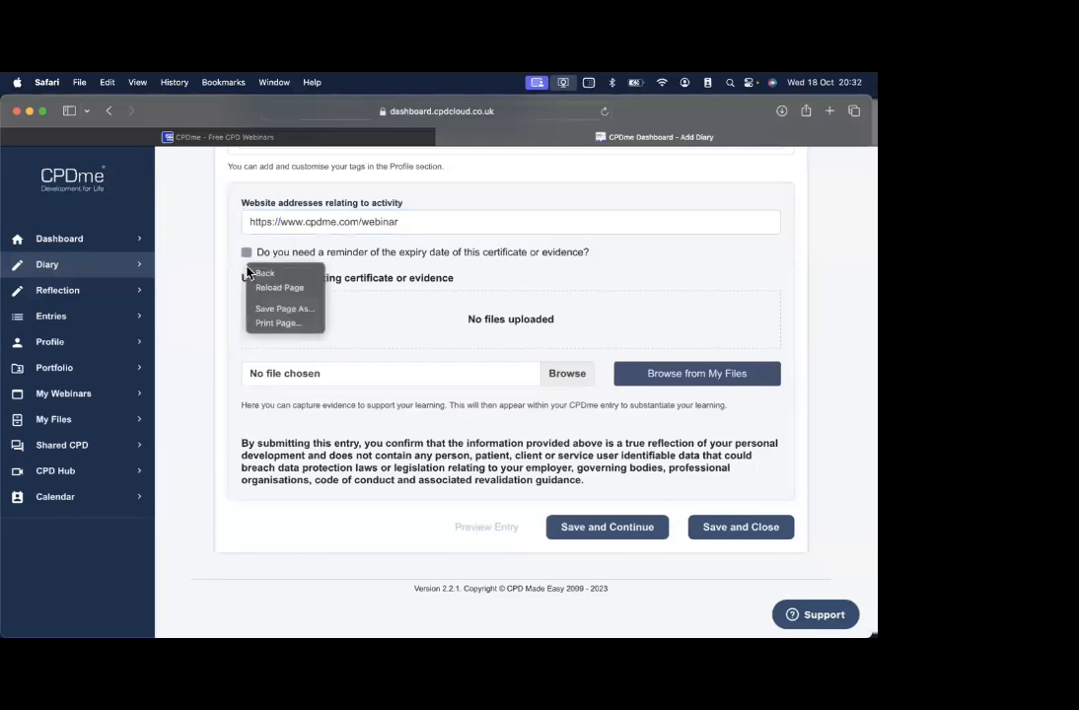
click(247, 253)
click(247, 253)
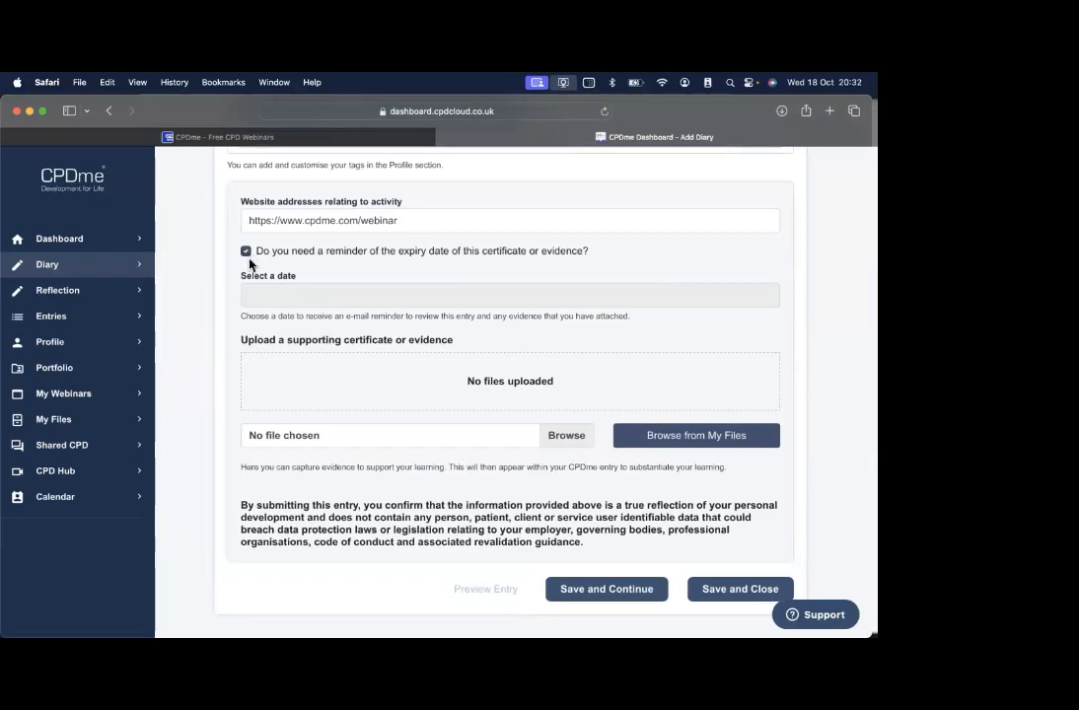
click(293, 298)
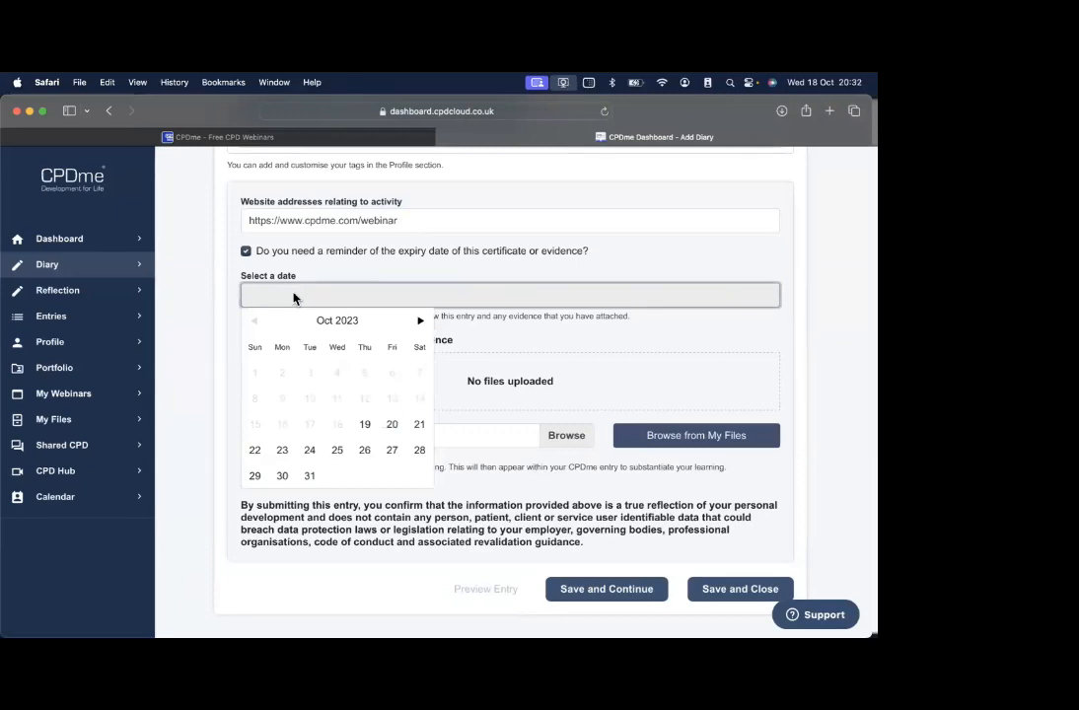
click(420, 428)
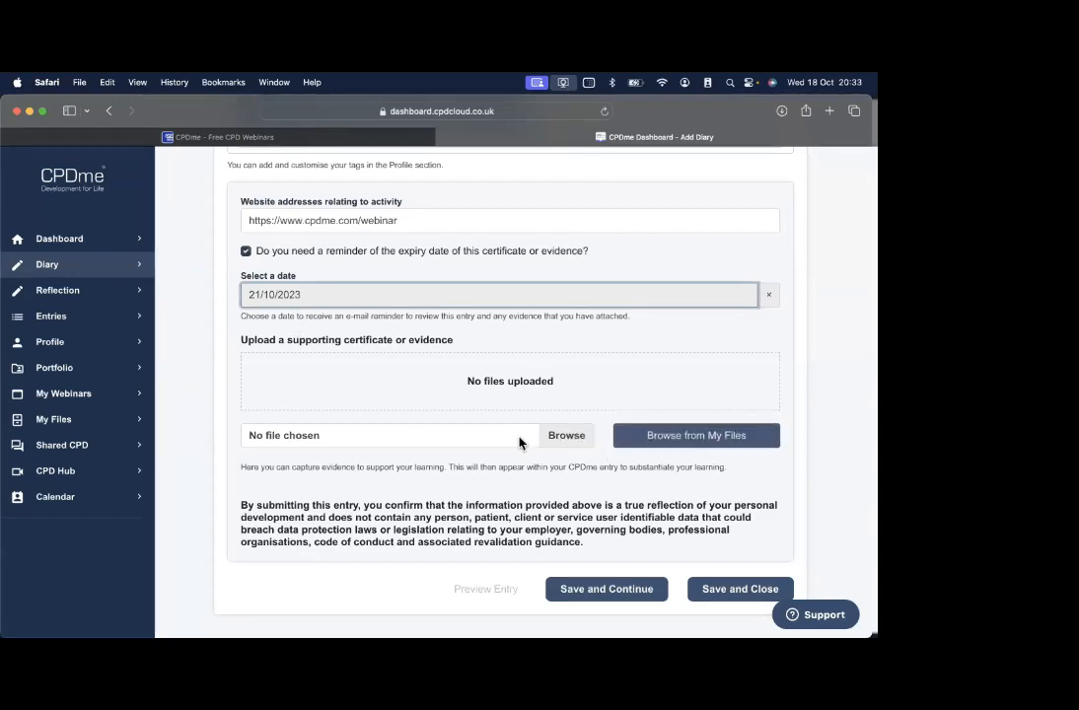
View the computer's Downloads folder as a source for supporting evidence, and close the file chooser without selecting a file
click(570, 438)
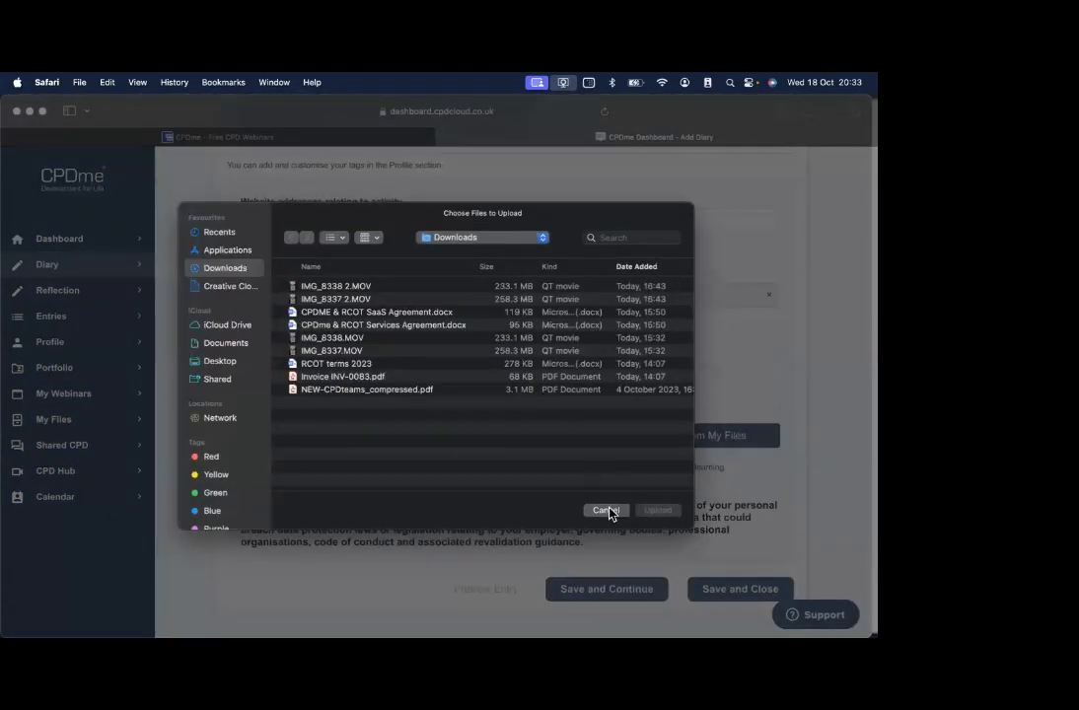
click(607, 511)
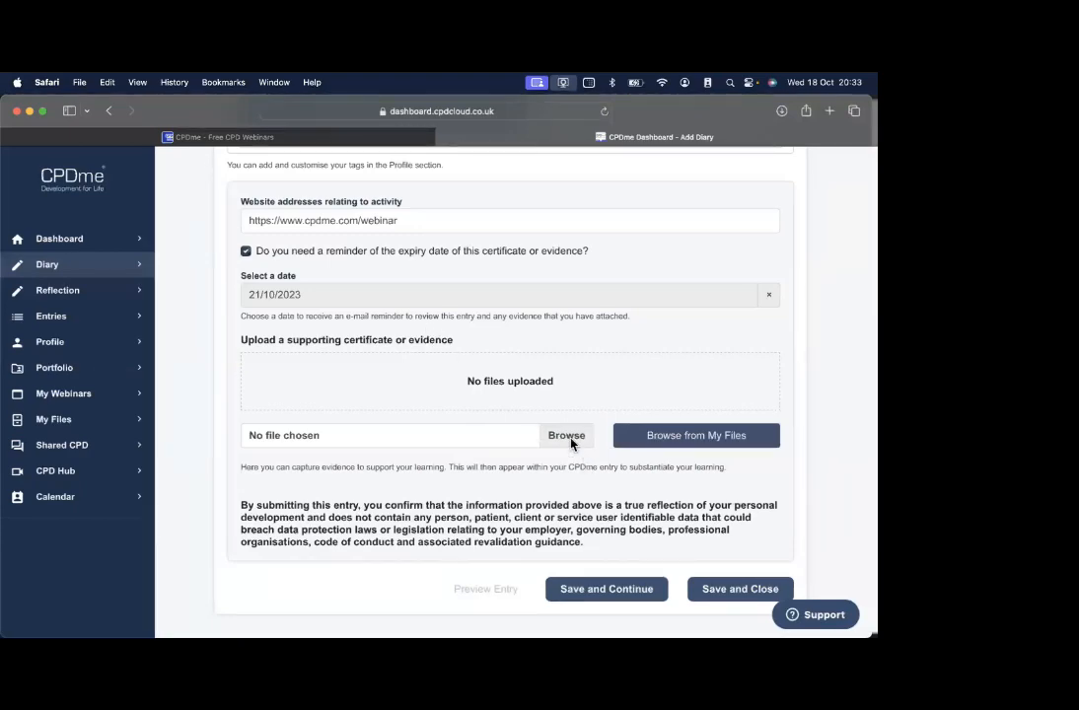
Attach Basic Cert.pdf from My Files to the diary entry as supporting evidence
click(688, 440)
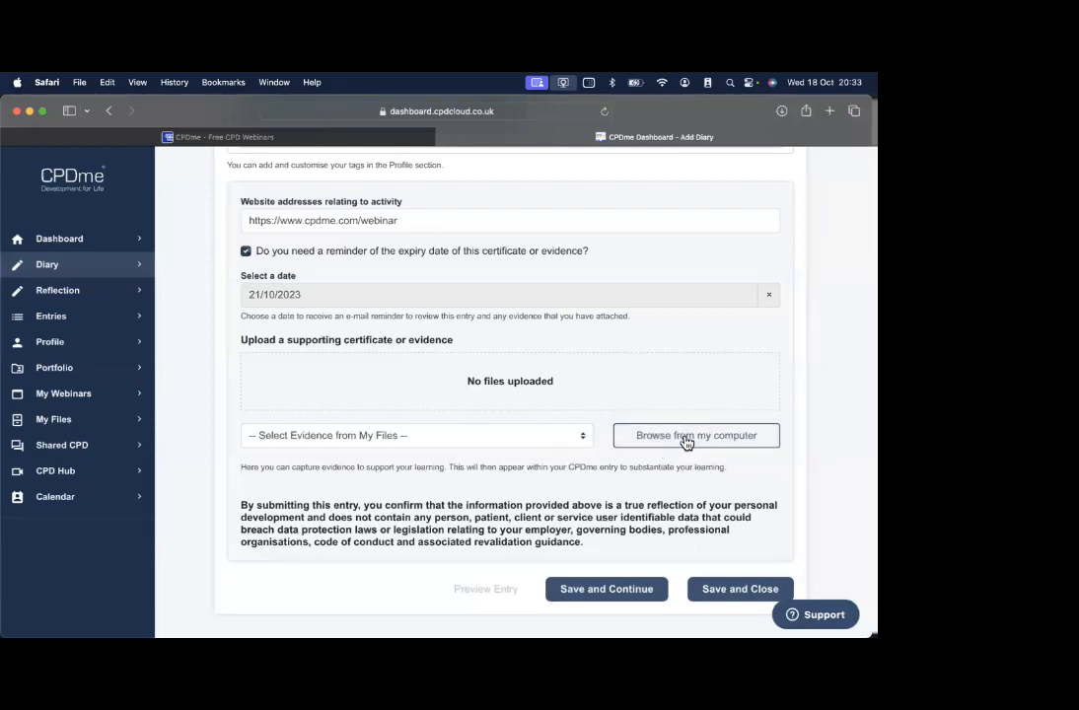
click(551, 437)
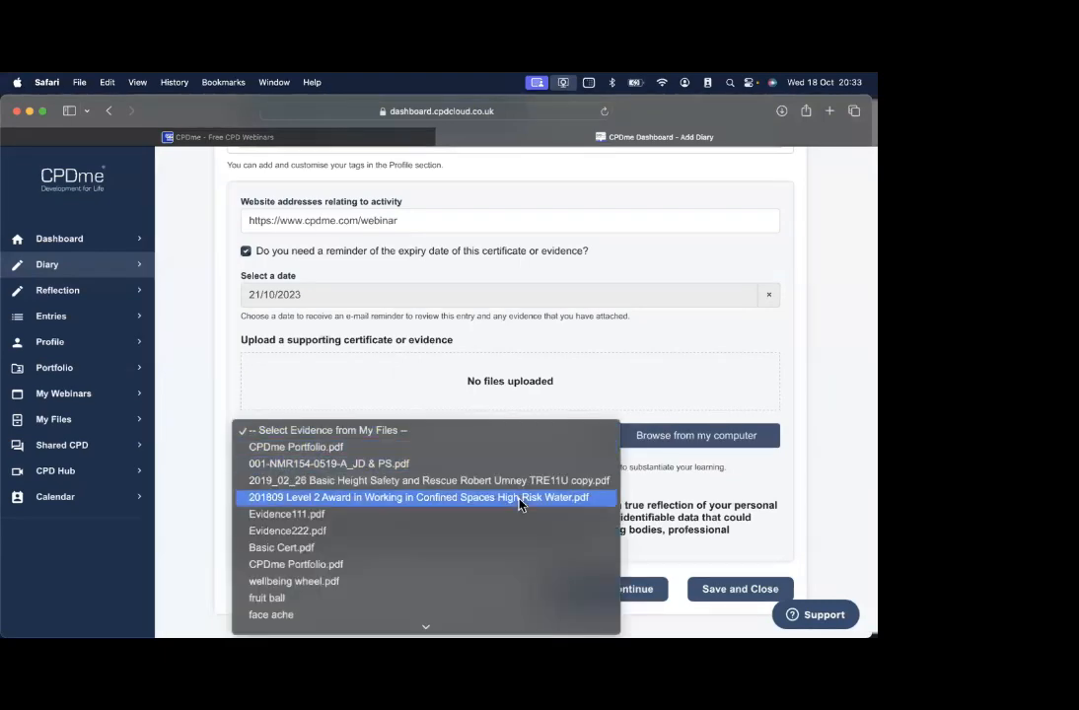
click(485, 548)
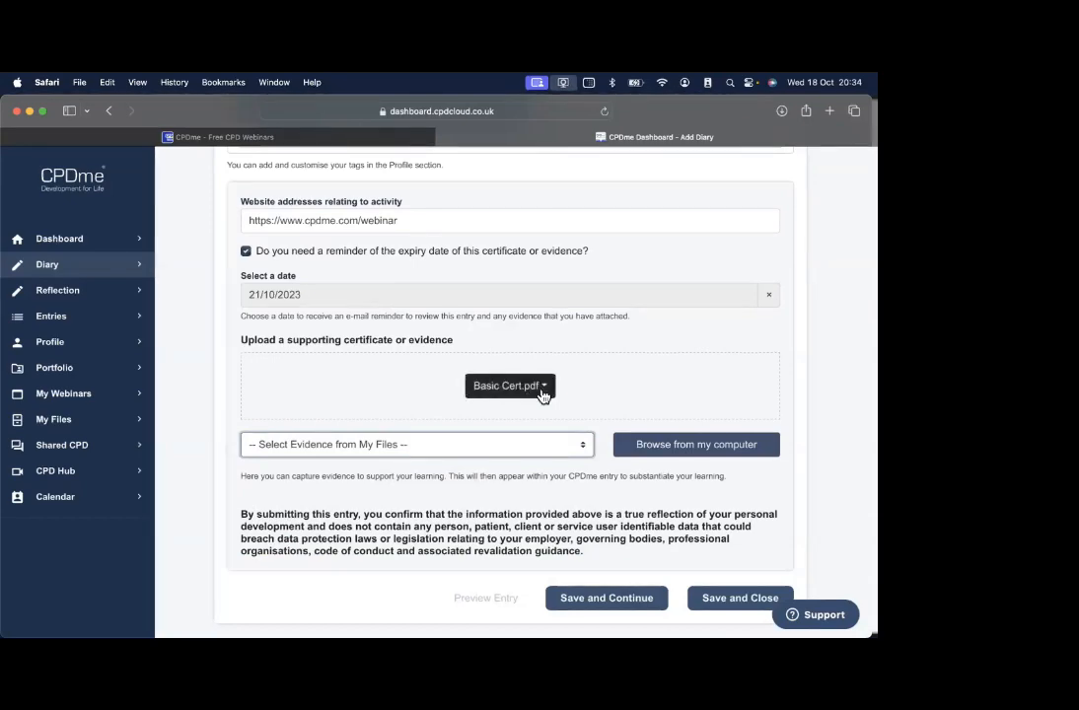
Review the completed diary form from its title to its evidence, and save the entry while keeping it open for editing
scroll(556, 443, up, 10)
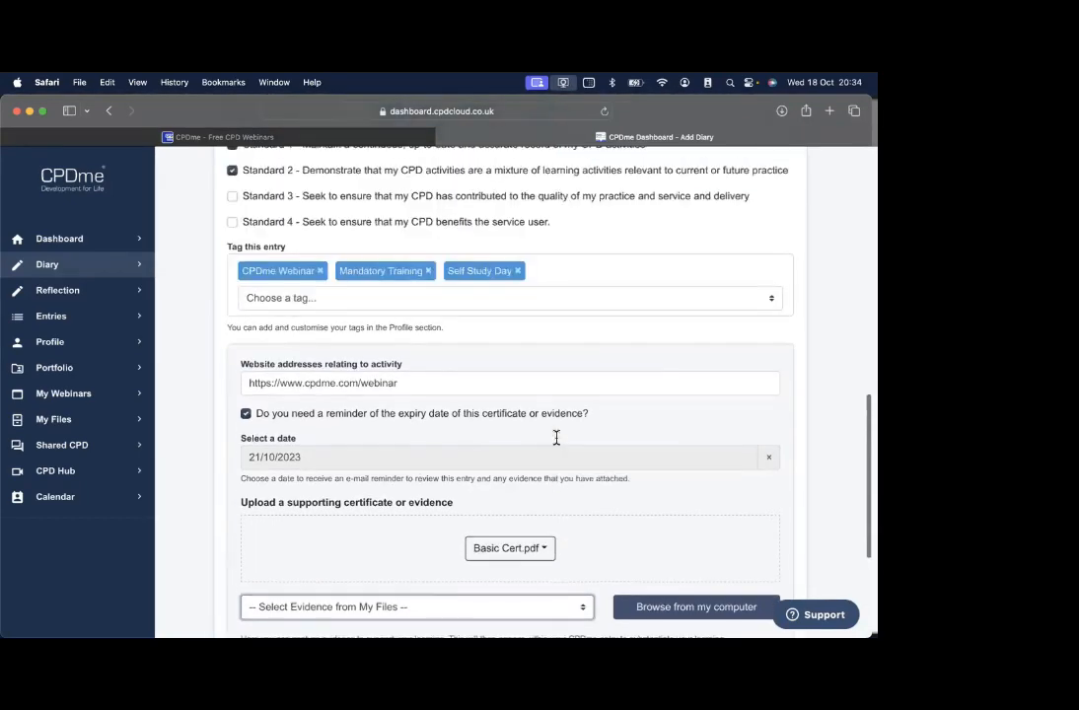
scroll(560, 447, down, 2)
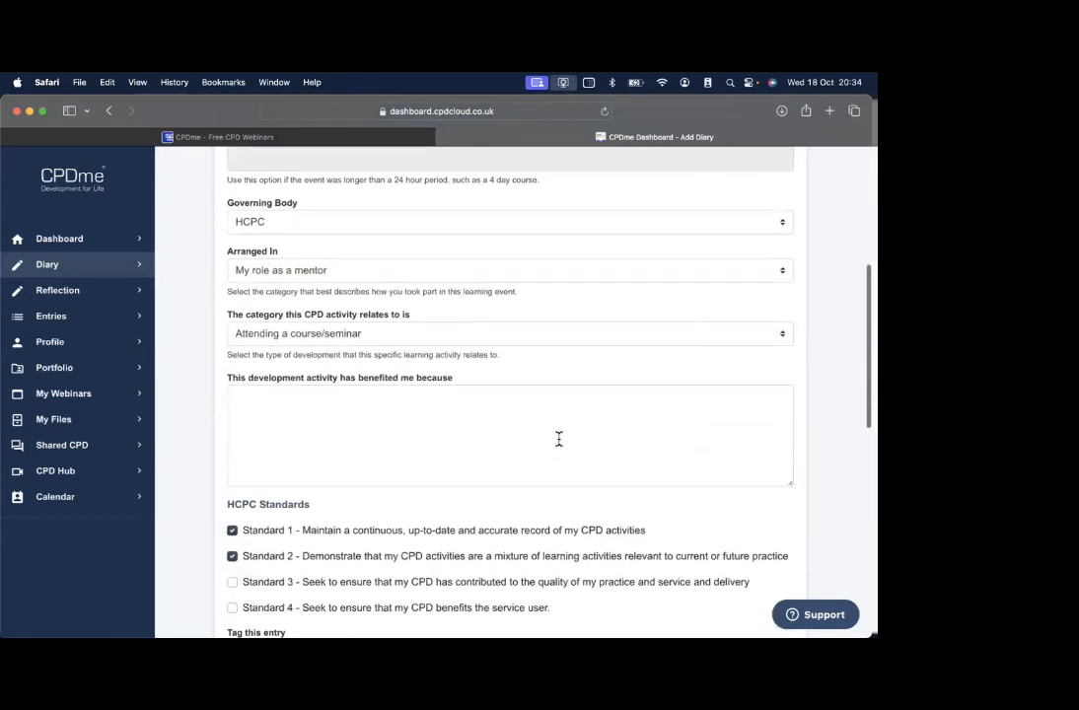
click(336, 422)
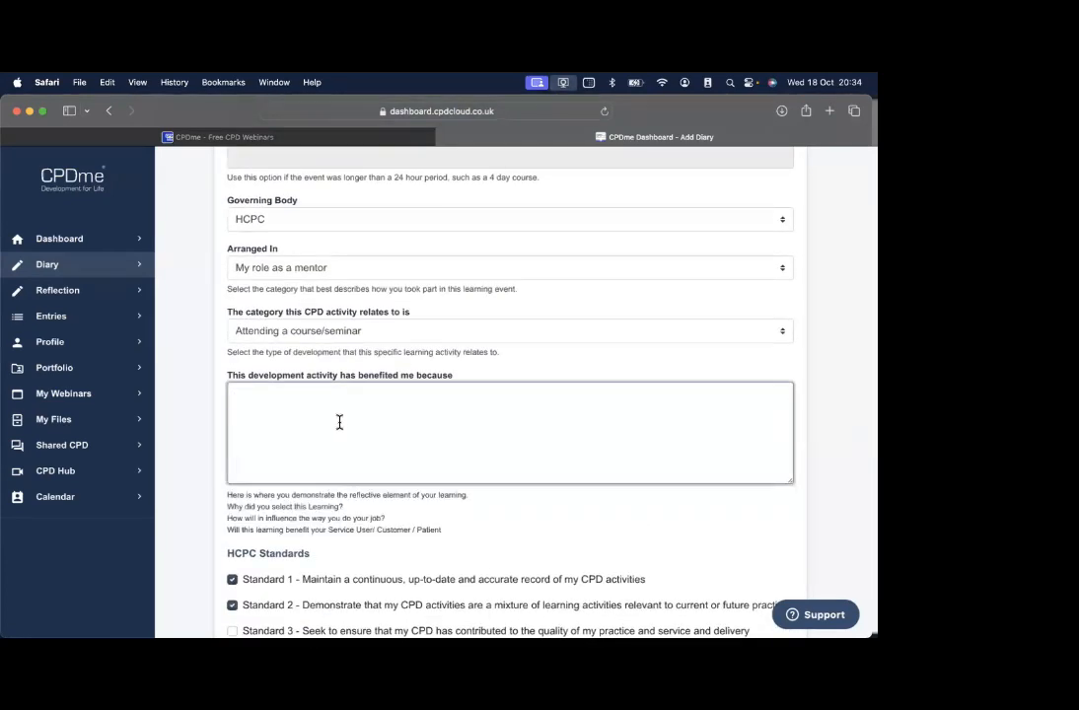
scroll(432, 448, up, 5)
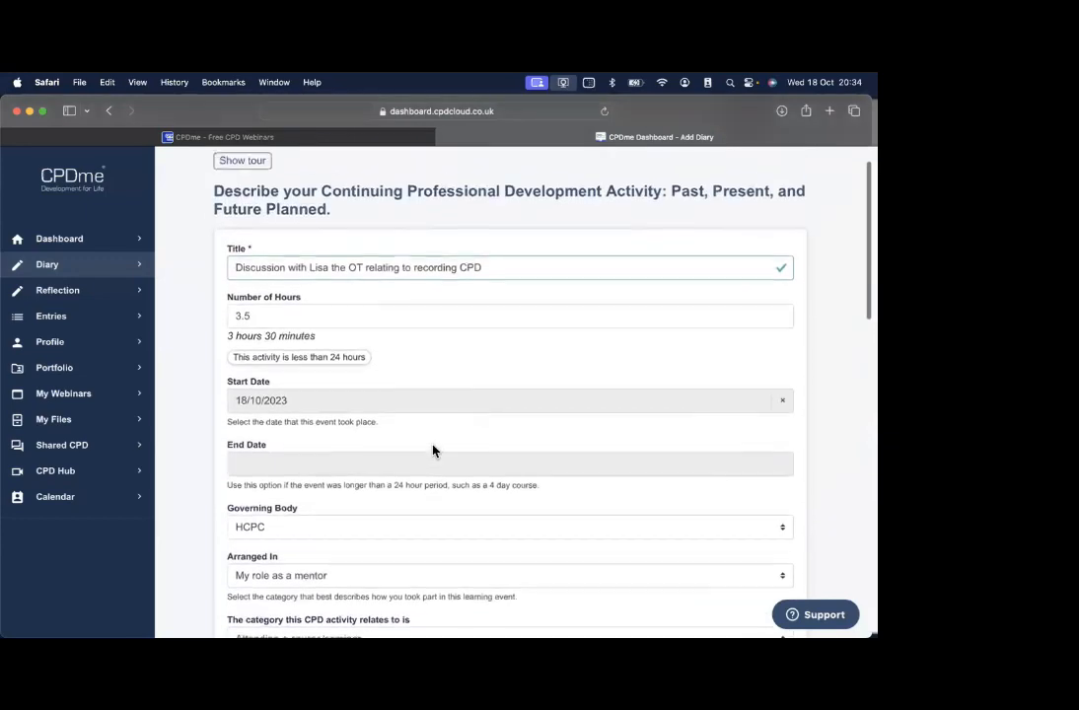
scroll(432, 451, down, 15)
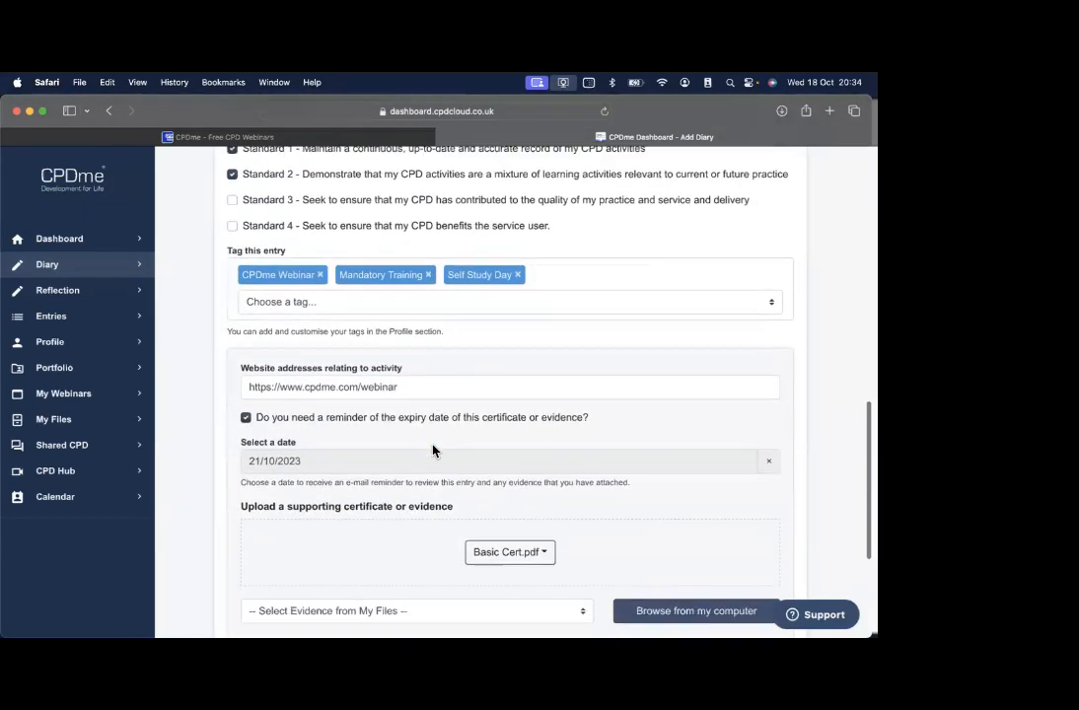
scroll(498, 465, down, 3)
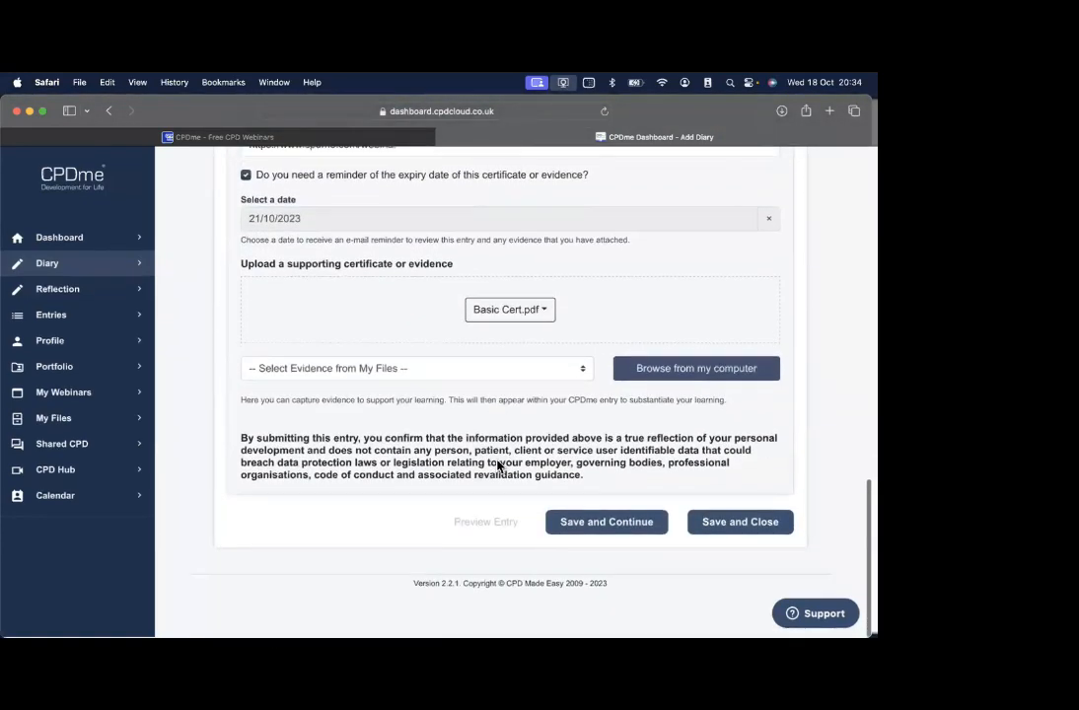
click(599, 527)
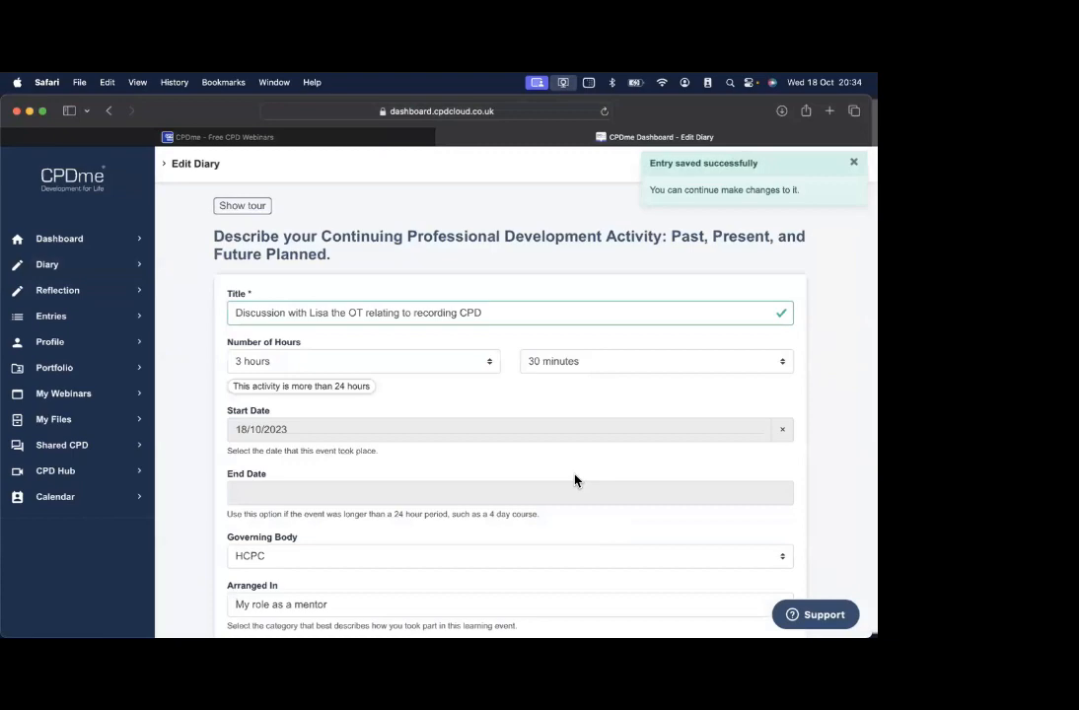
Check the saved entry's standards, tags, reminder and evidence, and save and close it
scroll(576, 480, down, 10)
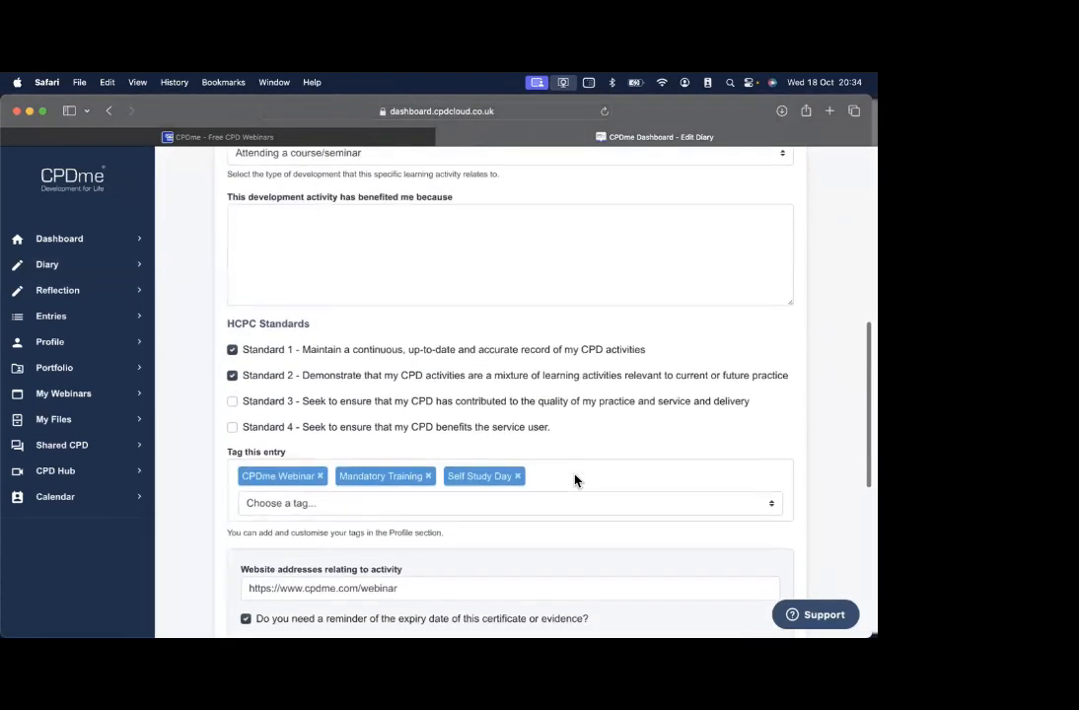
scroll(576, 481, down, 8)
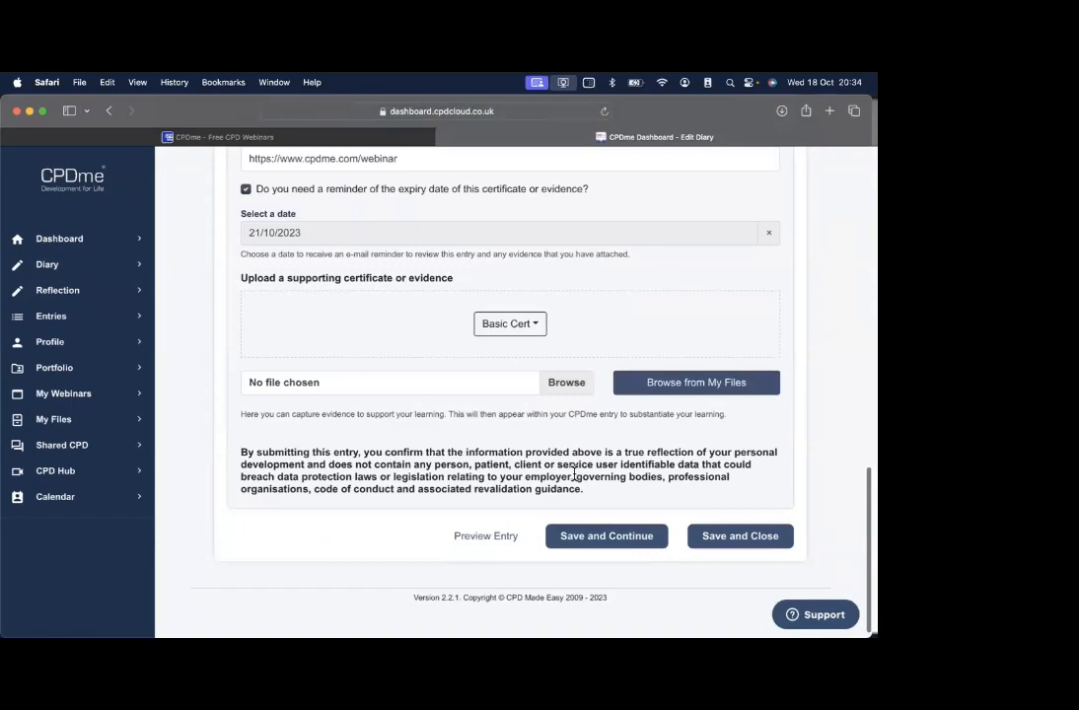
scroll(636, 508, up, 5)
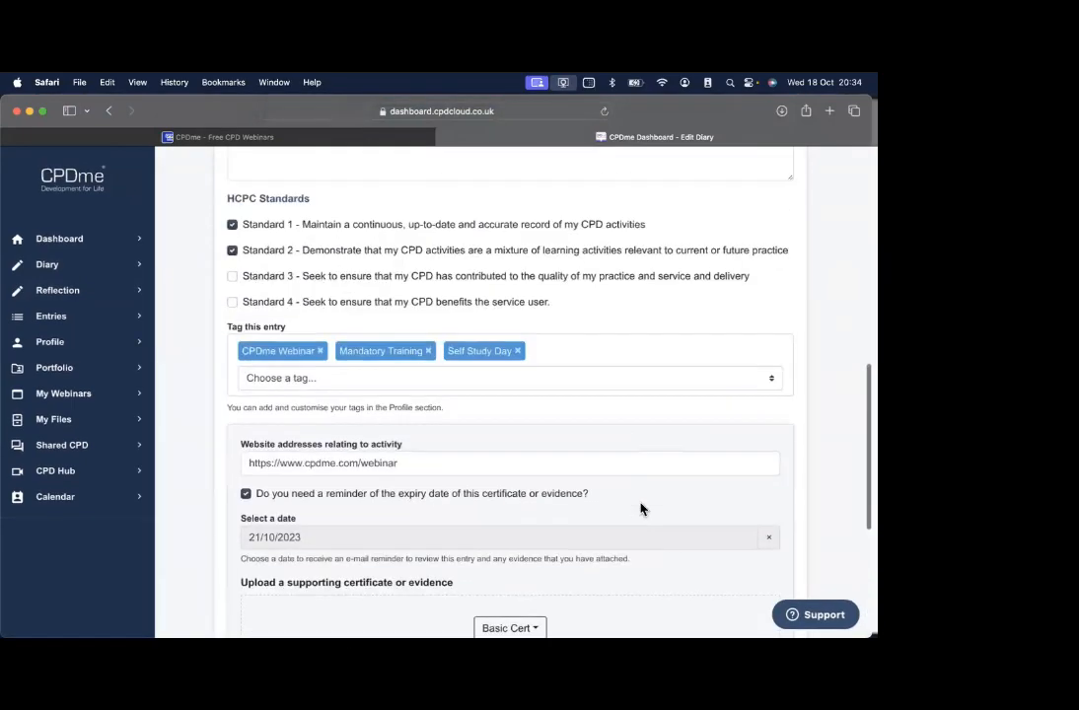
scroll(642, 508, up, 4)
scroll(641, 508, down, 9)
click(737, 604)
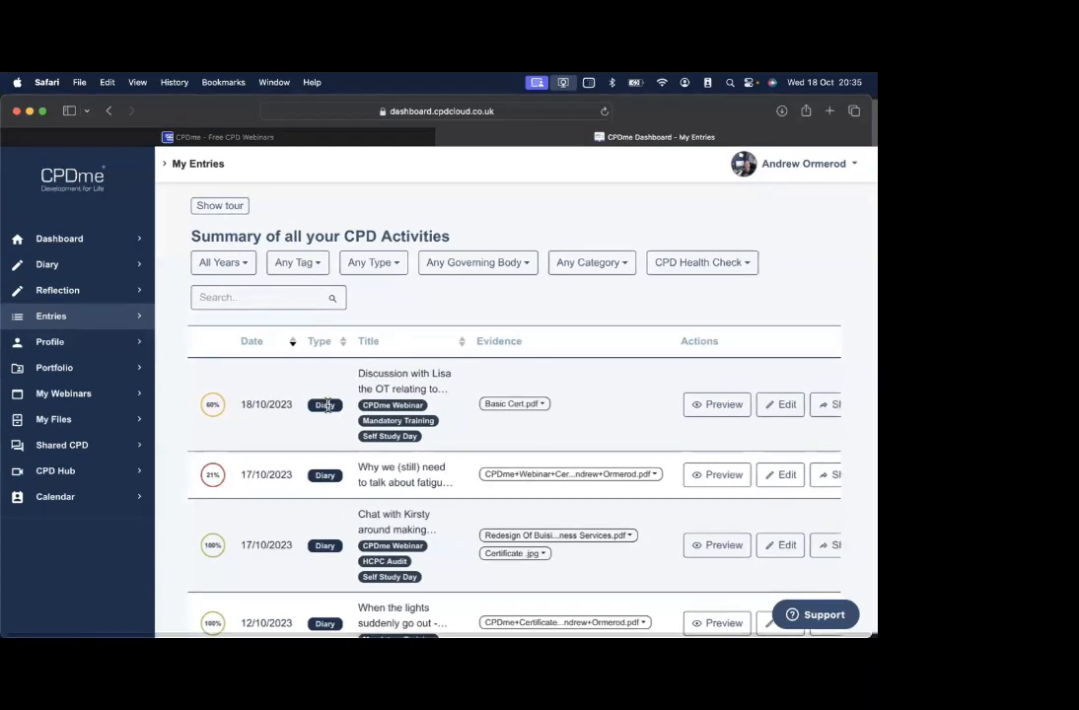
Preview the new CPD discussion entry dated 18/10/2023 from the activities summary, read both pages and close the preview
scroll(325, 404, right, 1)
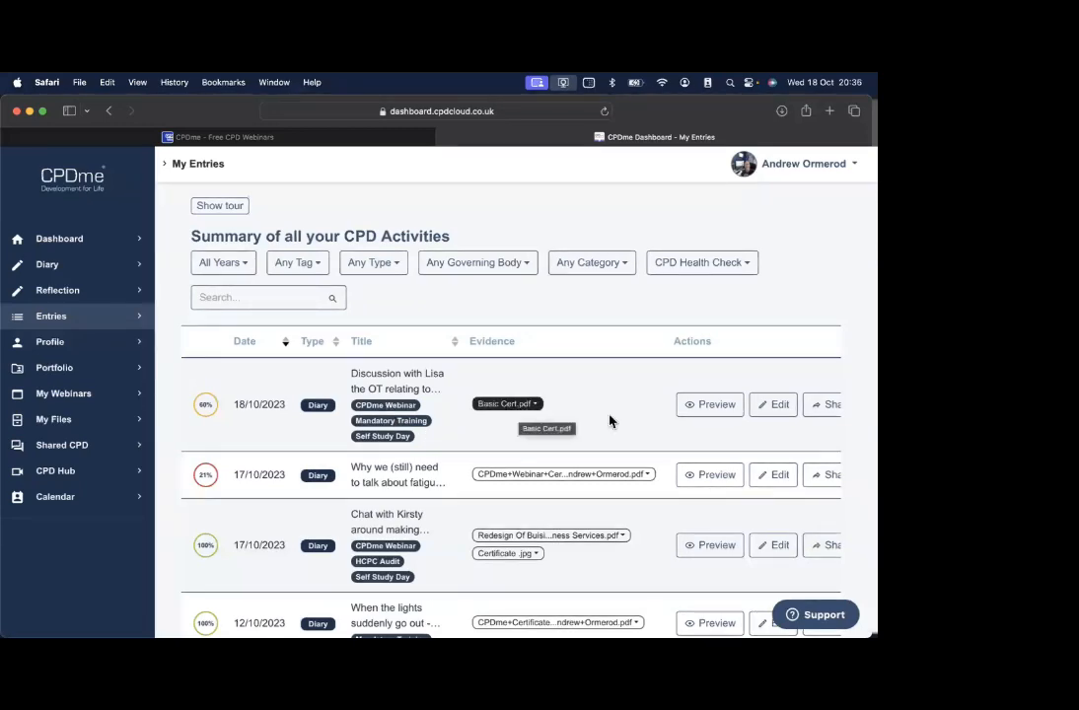
scroll(621, 421, right, 5)
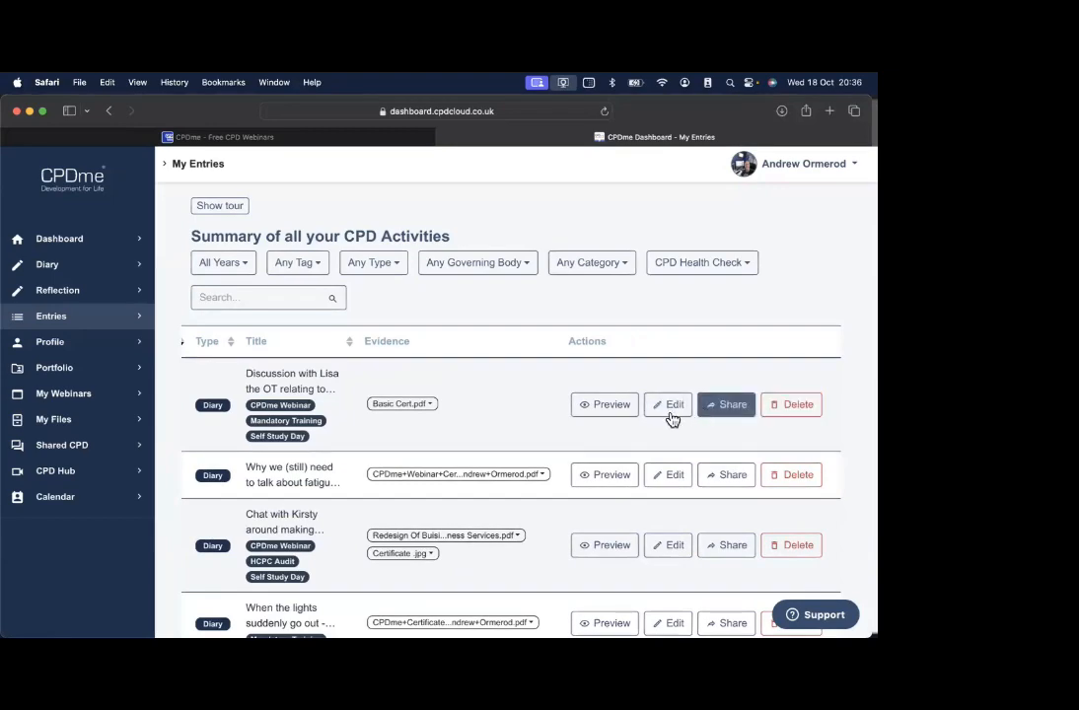
click(609, 408)
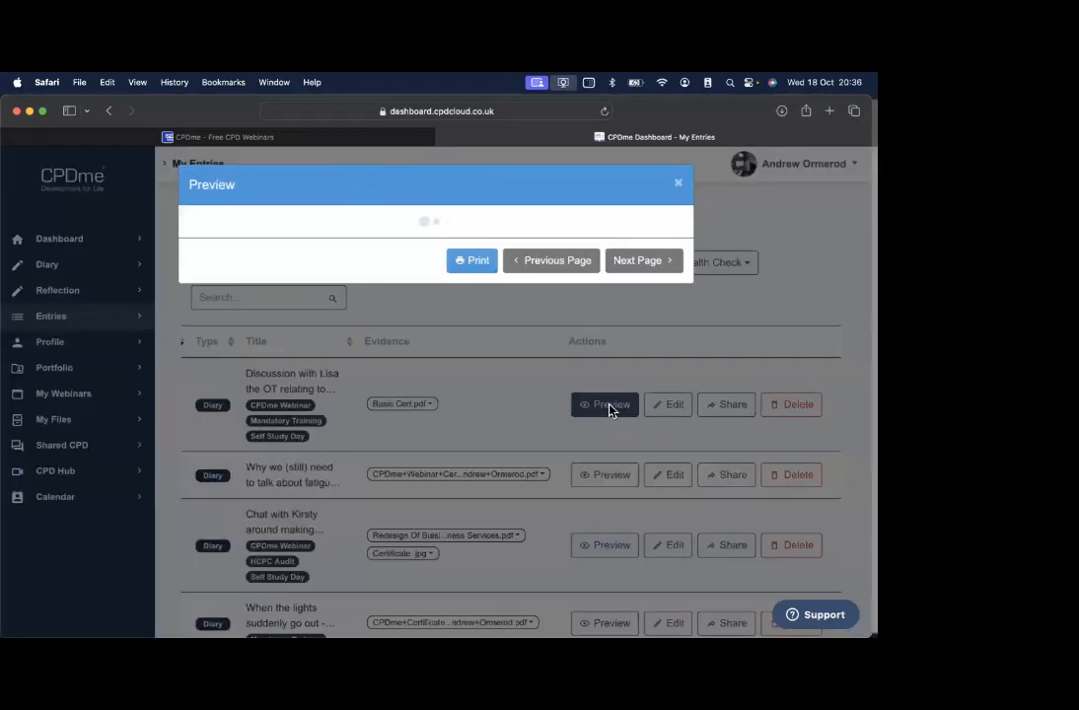
scroll(526, 407, down, 5)
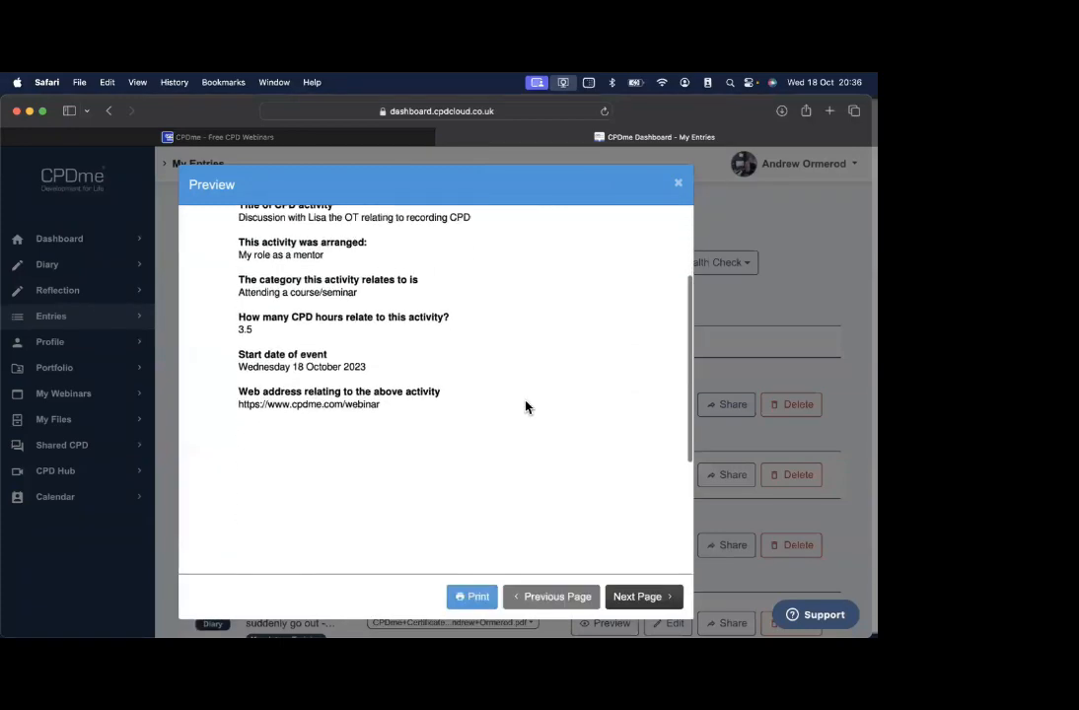
scroll(526, 407, up, 5)
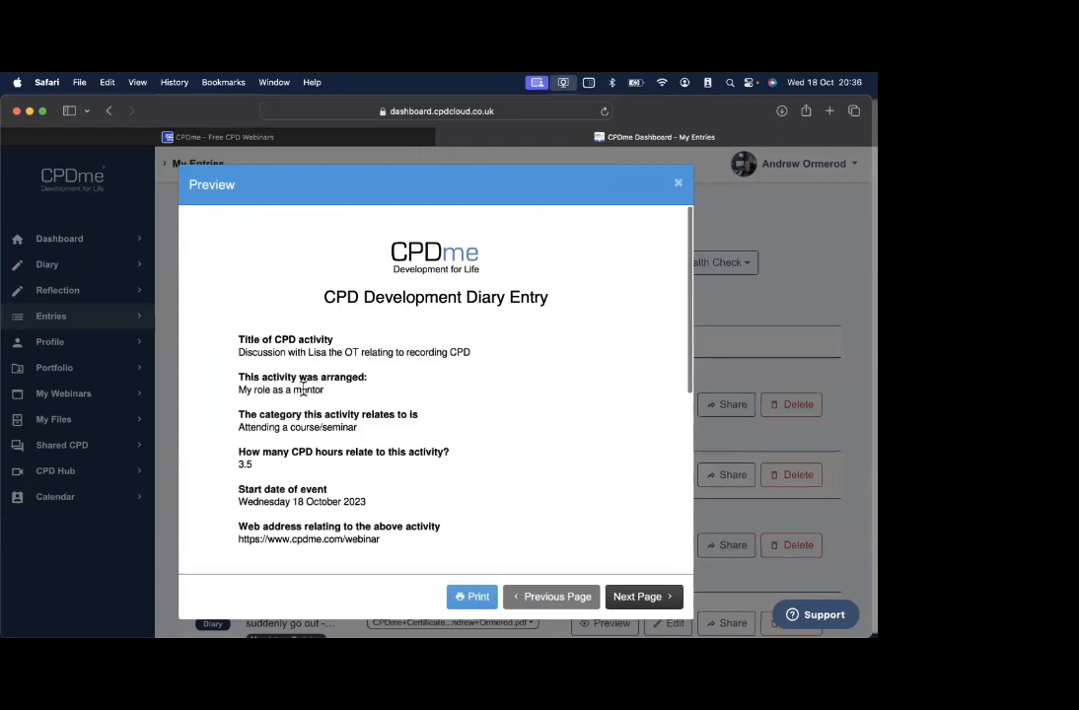
scroll(322, 421, down, 3)
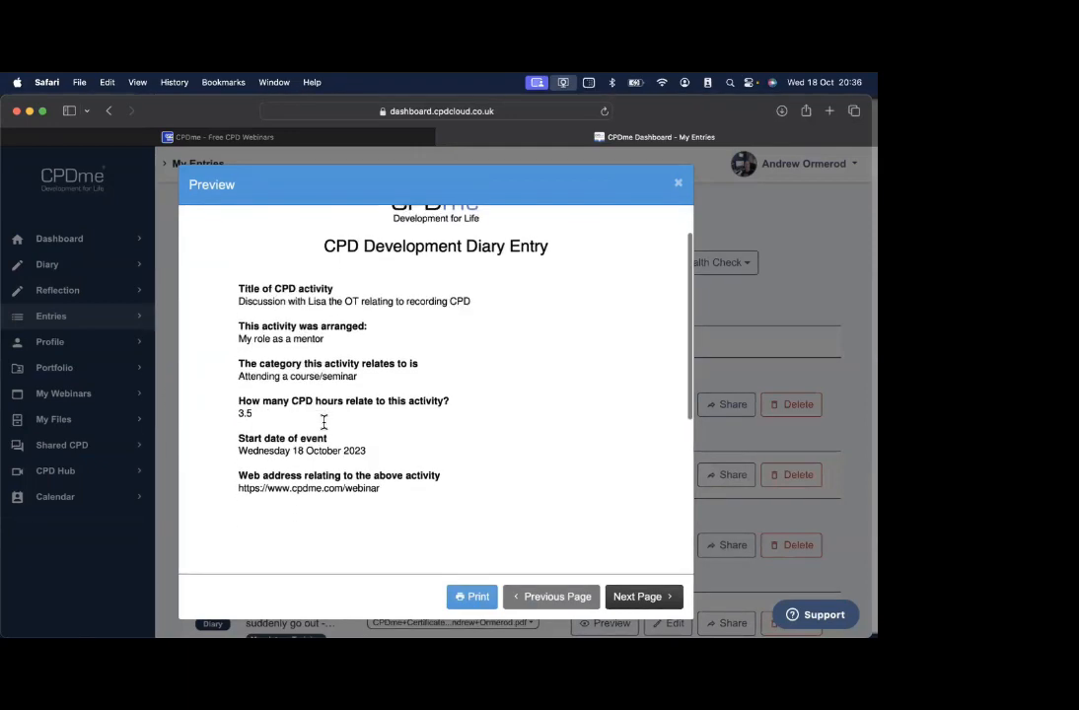
scroll(316, 409, down, 1)
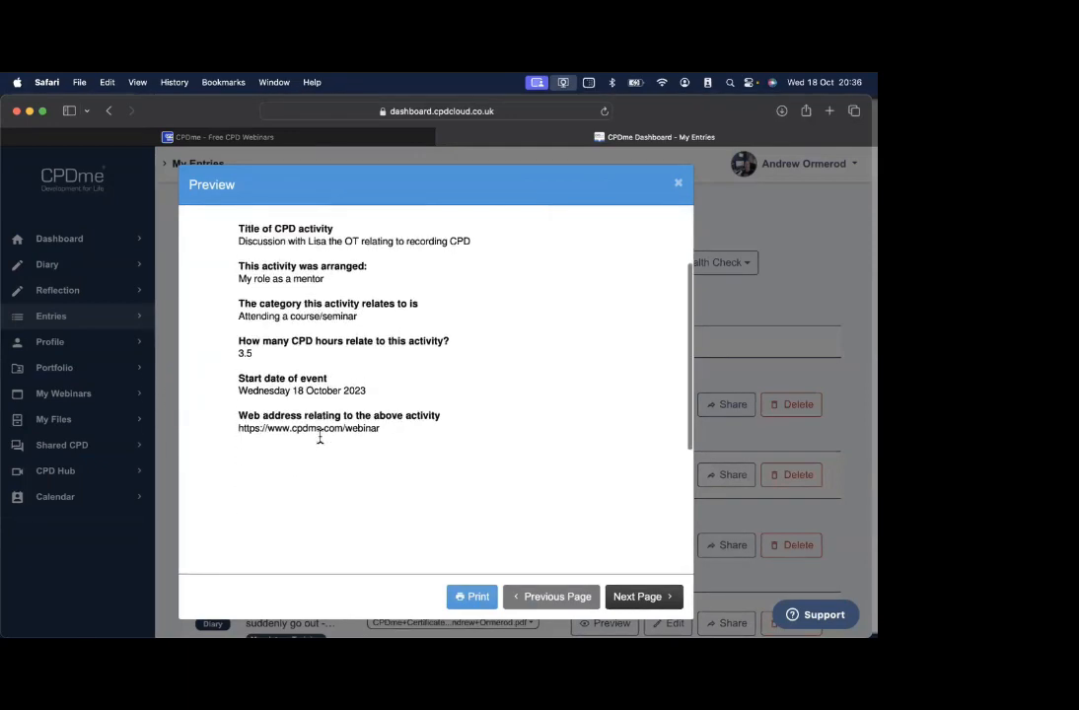
click(639, 599)
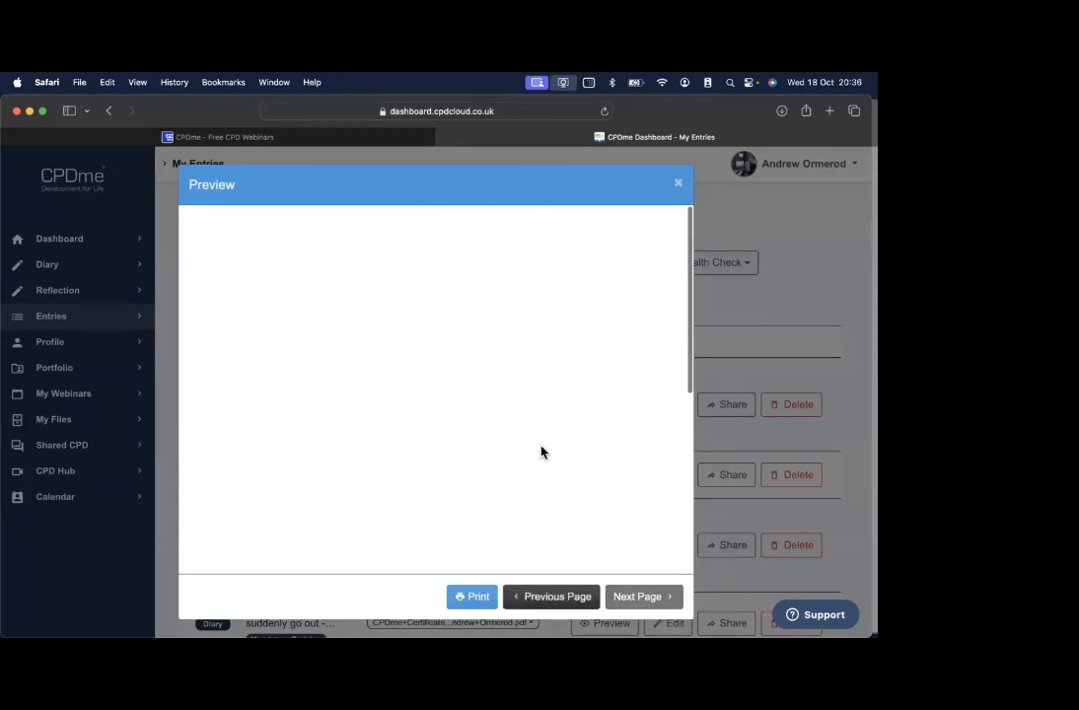
scroll(540, 452, down, 5)
scroll(540, 452, up, 5)
click(679, 184)
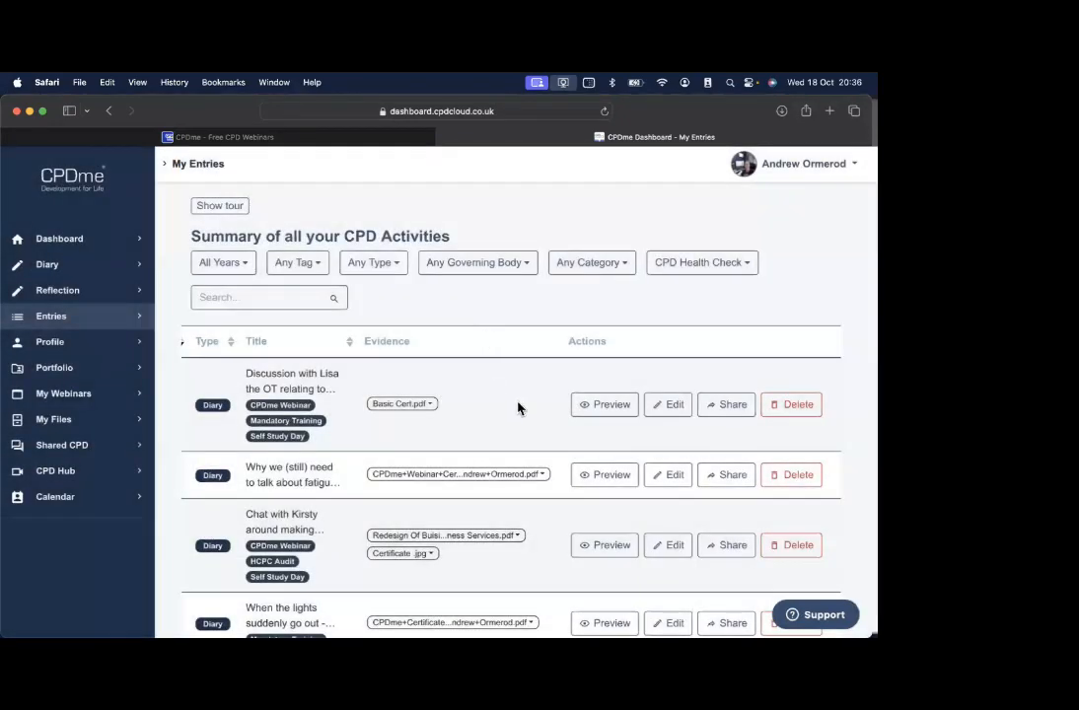
Filter the CPD activities by year, viewing 2010 and 2016, and reset the filter to all years
scroll(519, 408, left, 3)
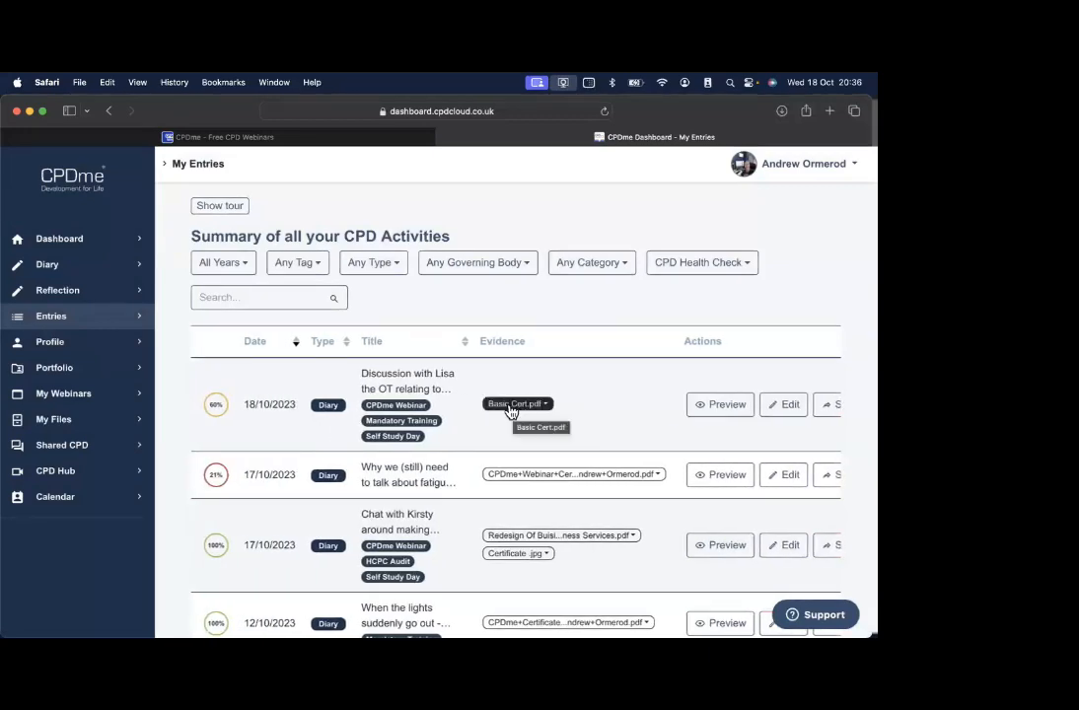
click(226, 270)
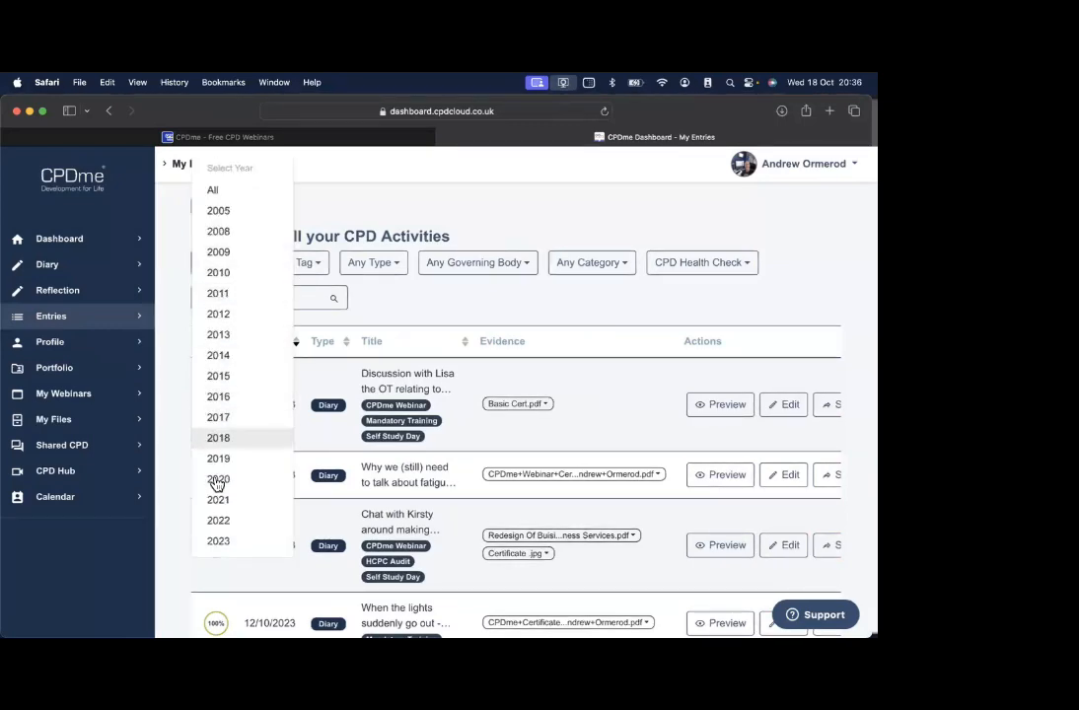
click(245, 276)
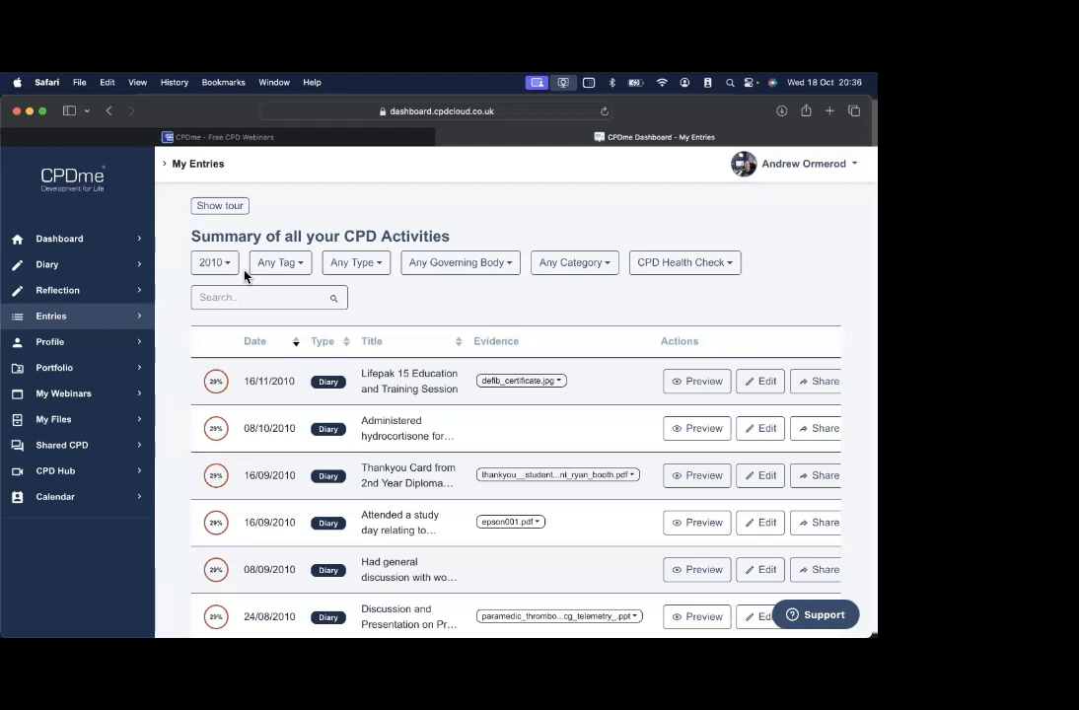
click(230, 272)
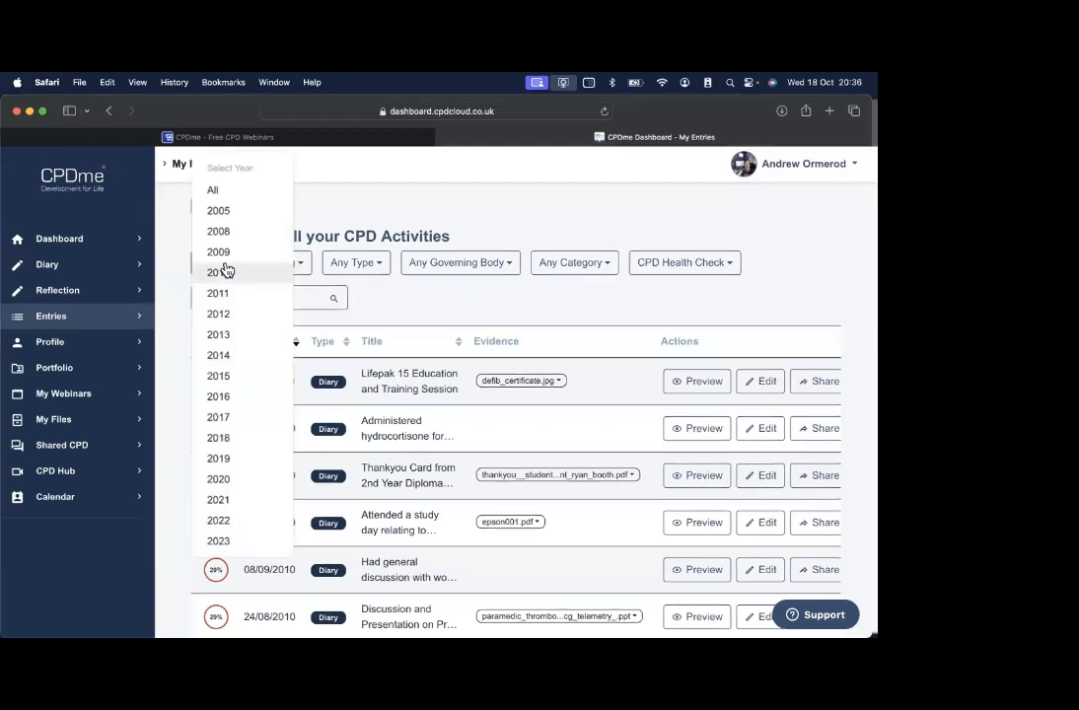
click(219, 396)
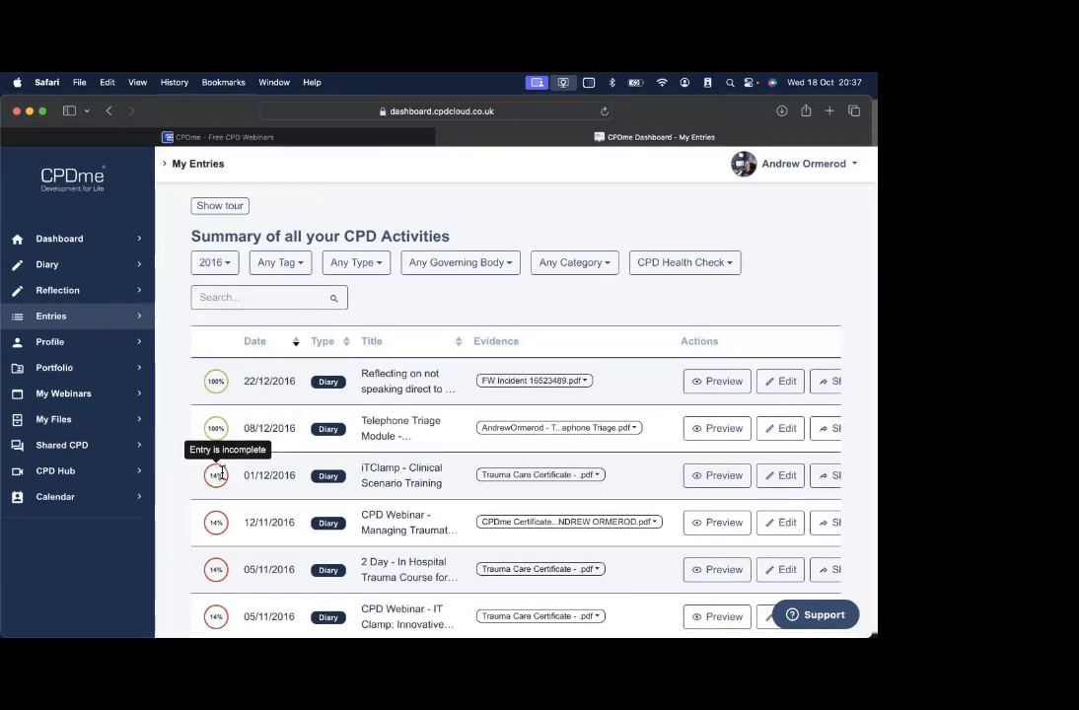
click(214, 262)
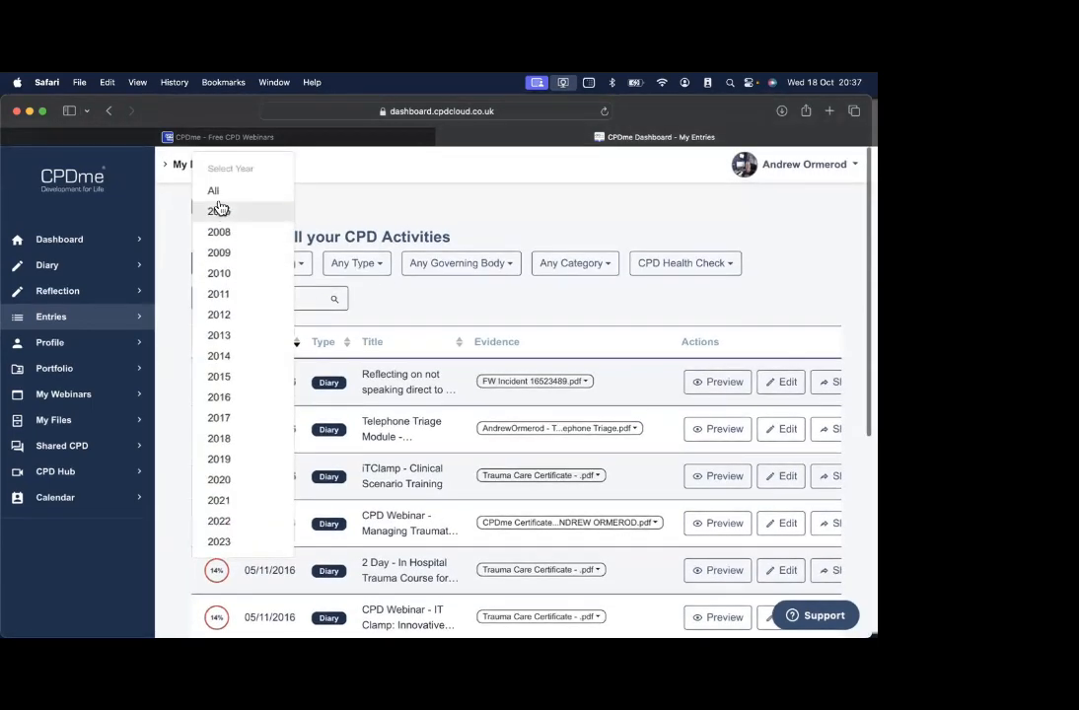
click(216, 192)
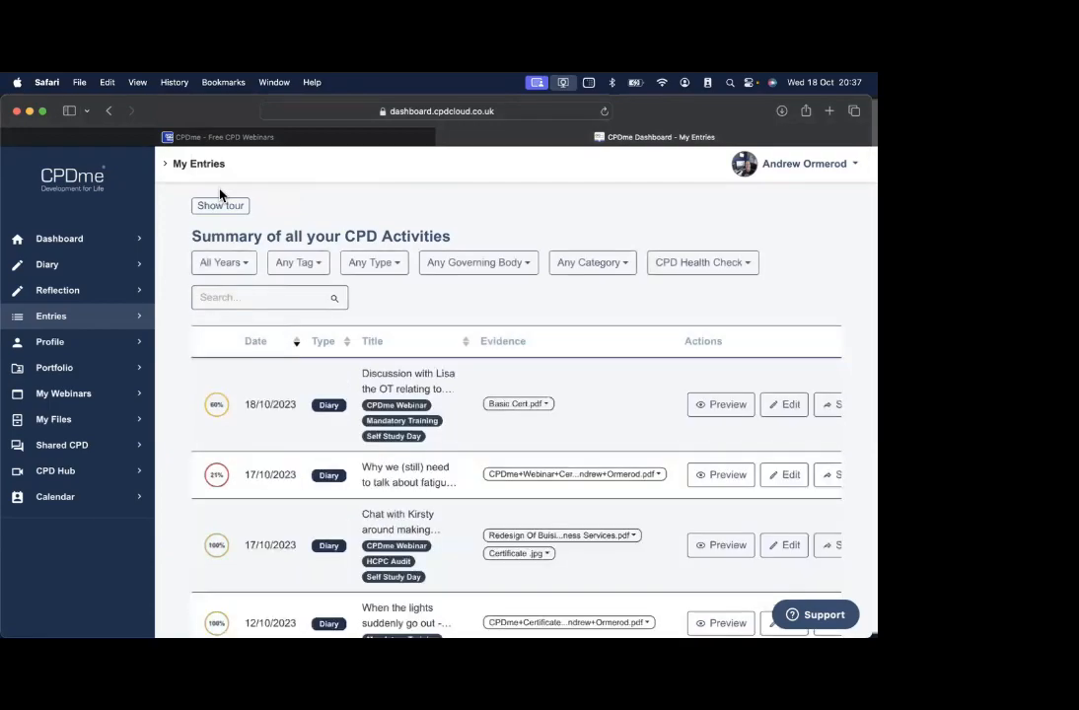
Filter the CPD activities by the CPDme Webinar tag and look through the matching entries
click(304, 265)
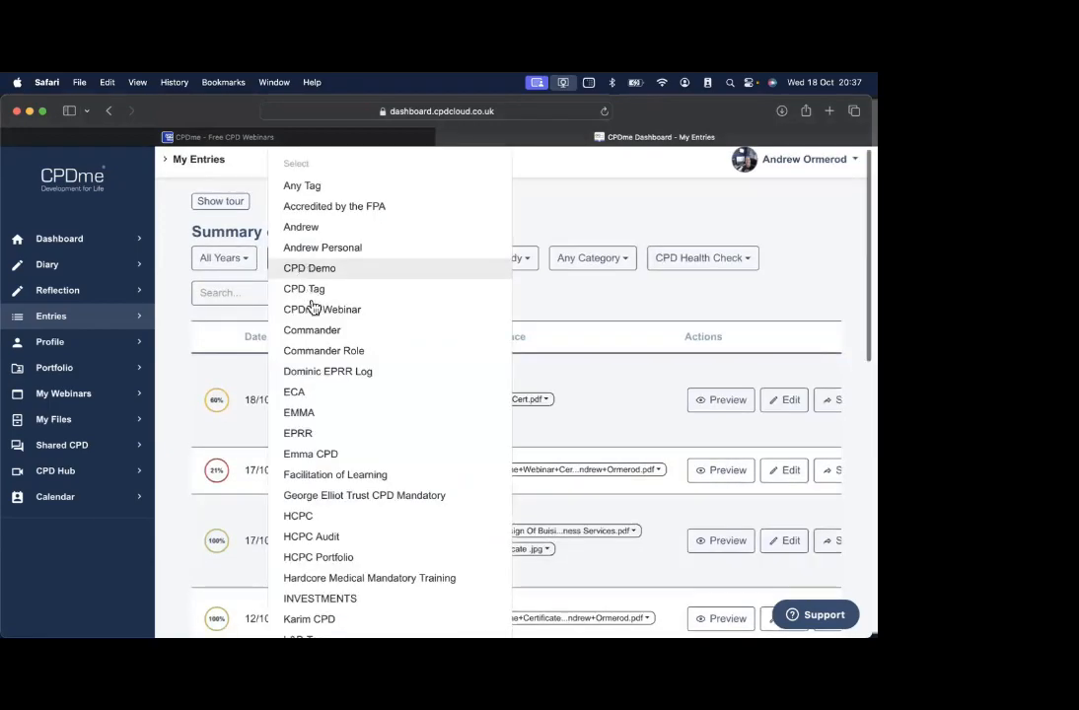
scroll(315, 436, down, 8)
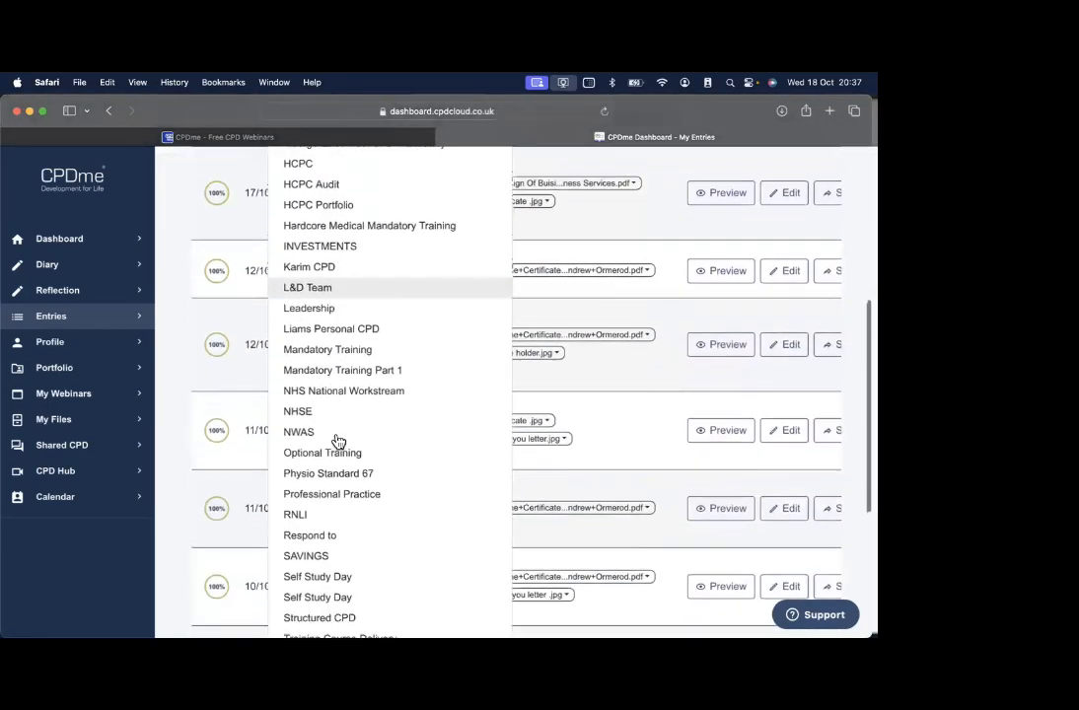
scroll(336, 441, down, 5)
scroll(337, 441, up, 10)
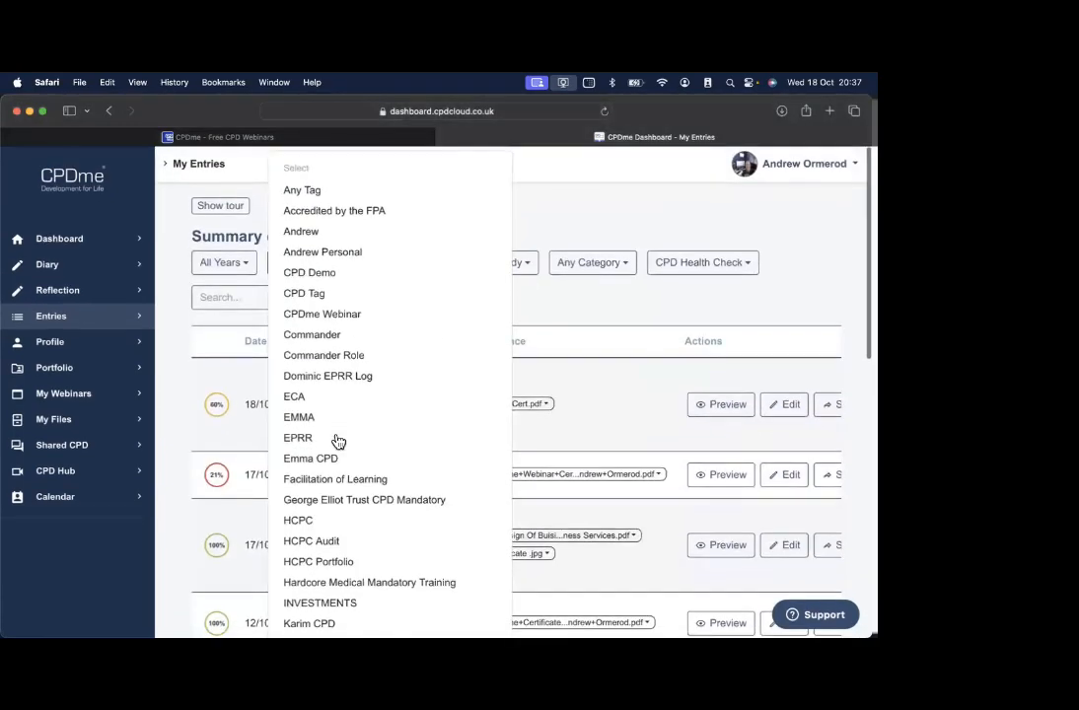
click(330, 315)
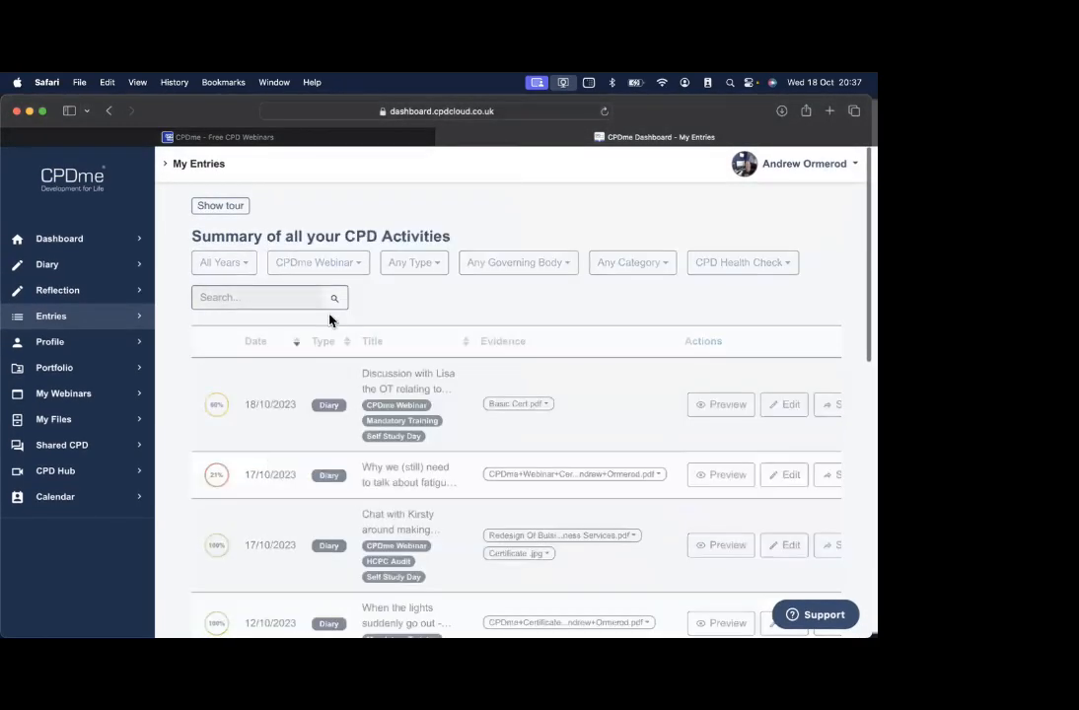
scroll(443, 323, down, 4)
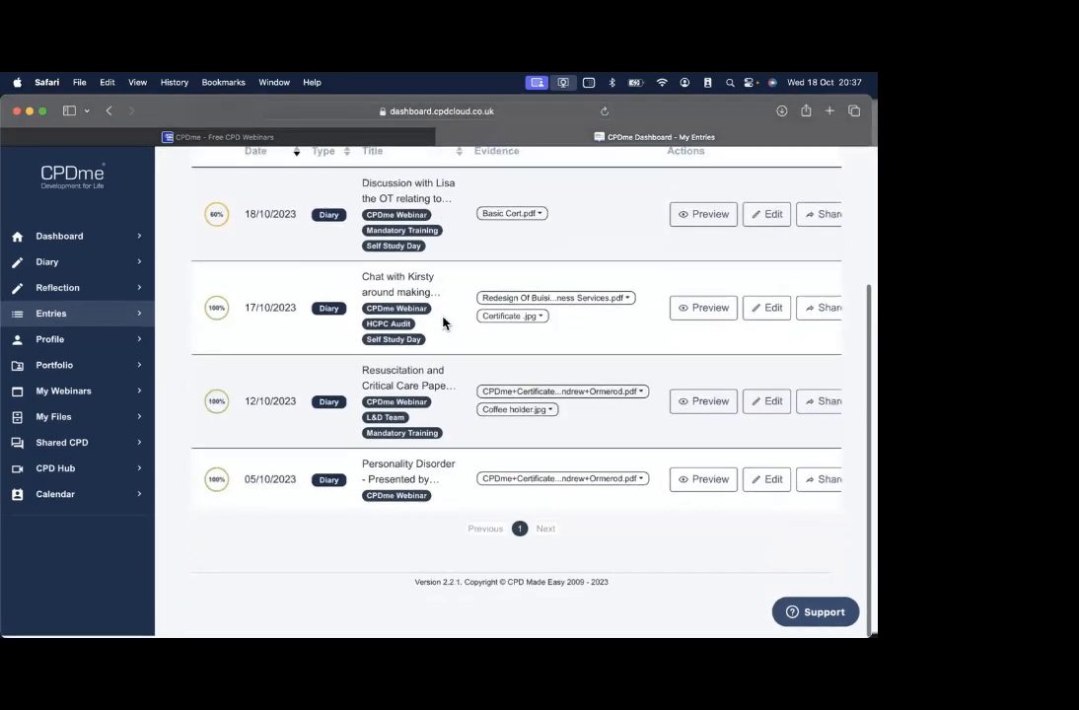
Reset the tag filter of the CPD activities summary to Any Tag
scroll(443, 323, up, 4)
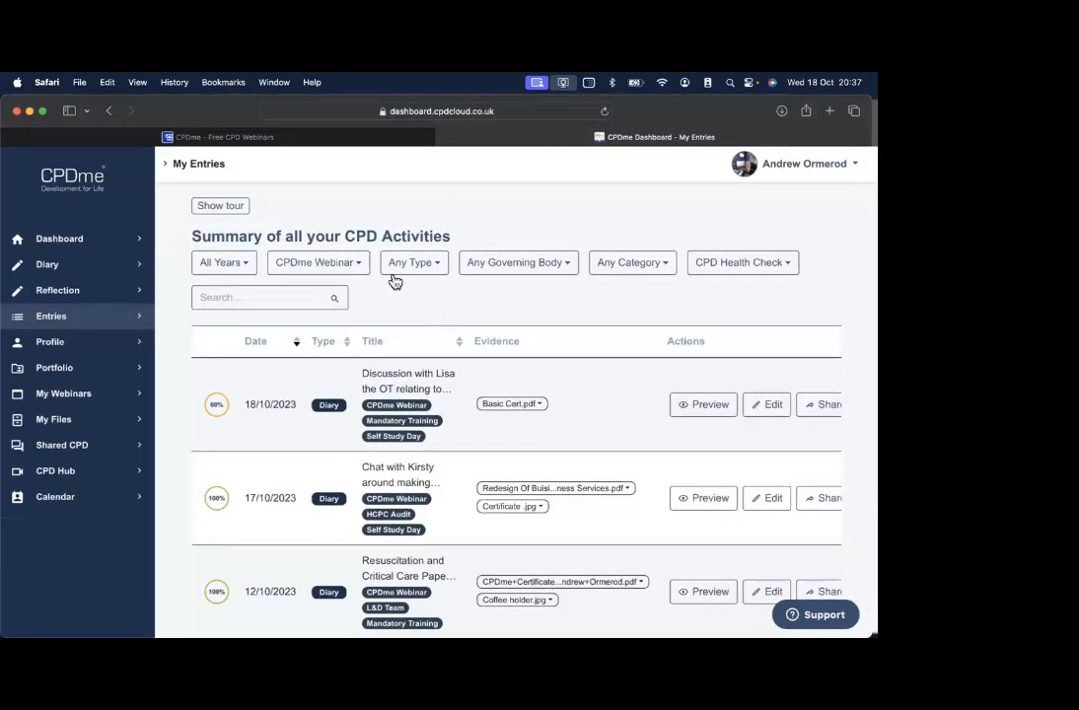
click(347, 265)
click(304, 186)
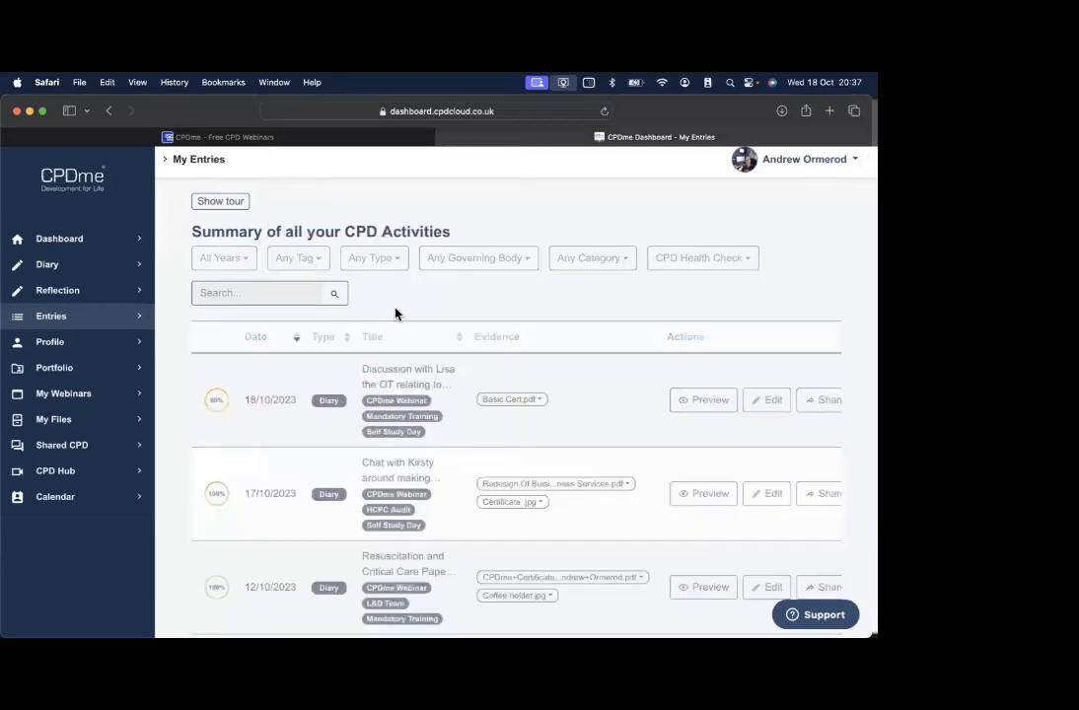
Filter the CPD activities by the Reflection type, look through the matching entries and reset the filter to Any Type
click(377, 261)
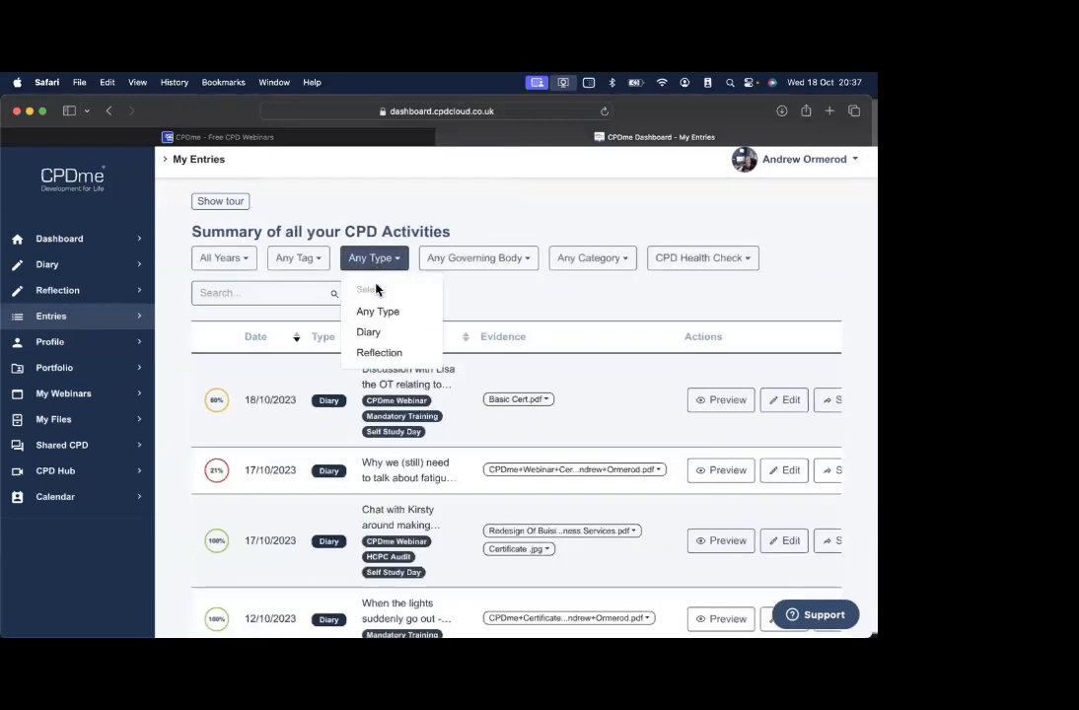
click(380, 355)
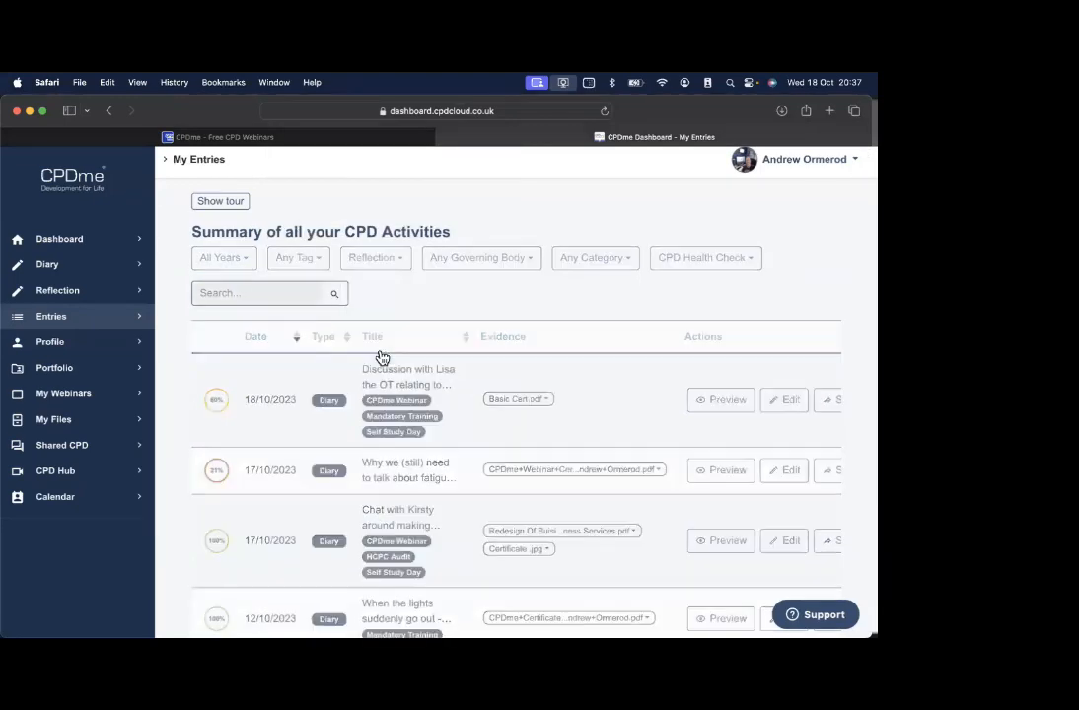
scroll(383, 357, down, 6)
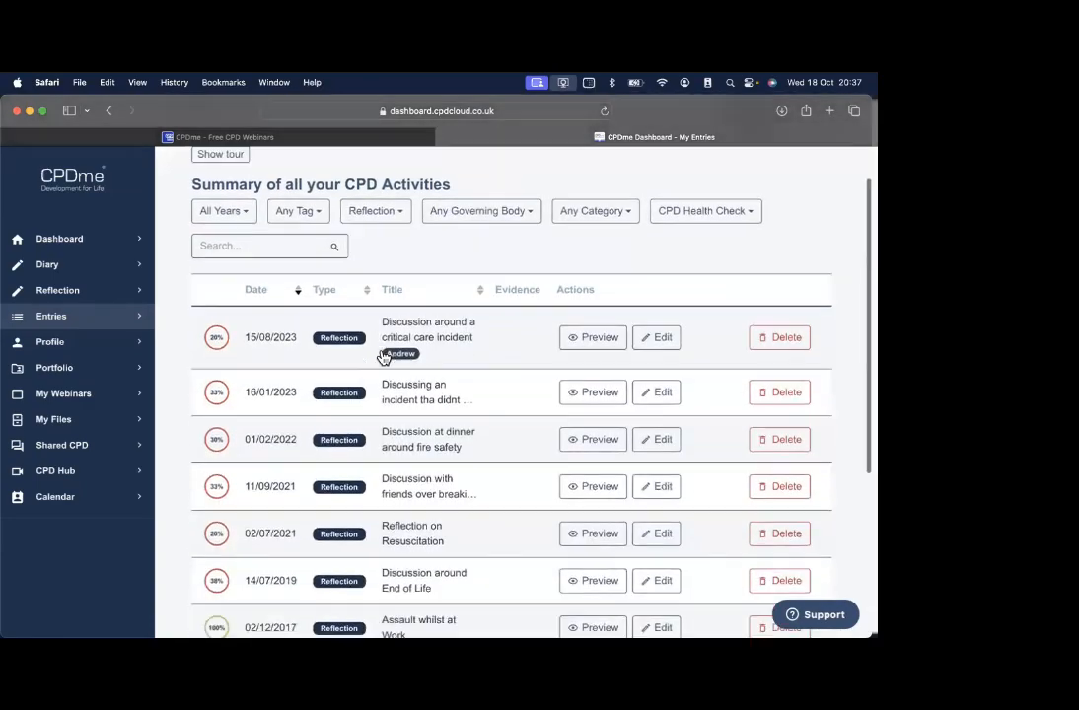
scroll(383, 357, up, 8)
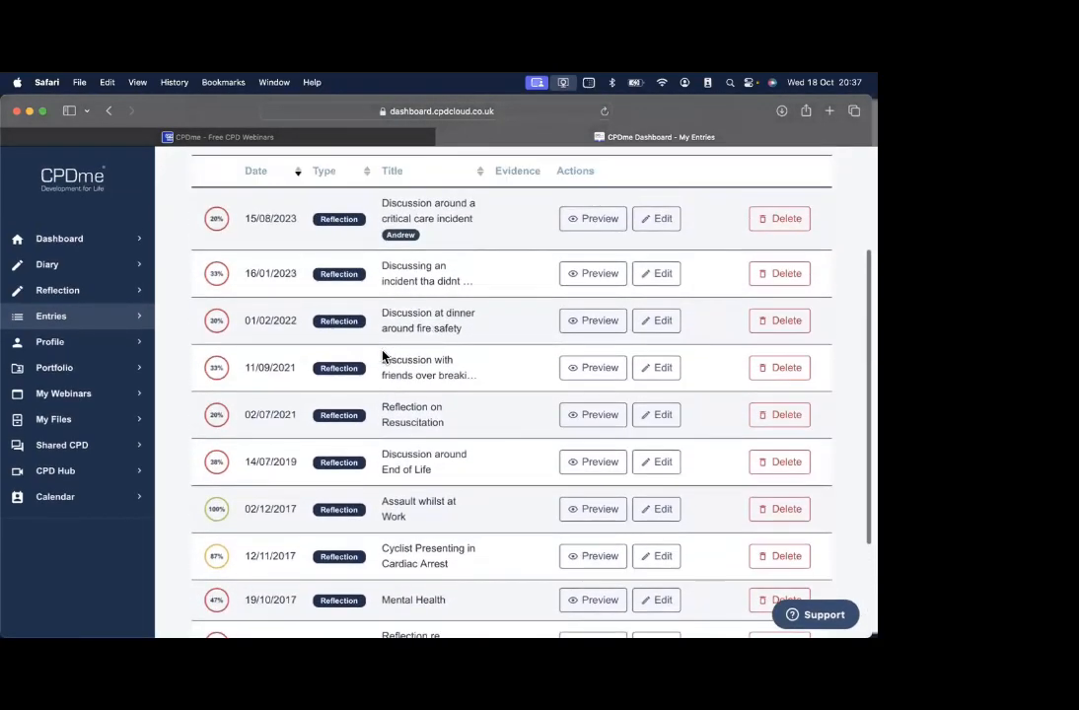
scroll(382, 326, up, 2)
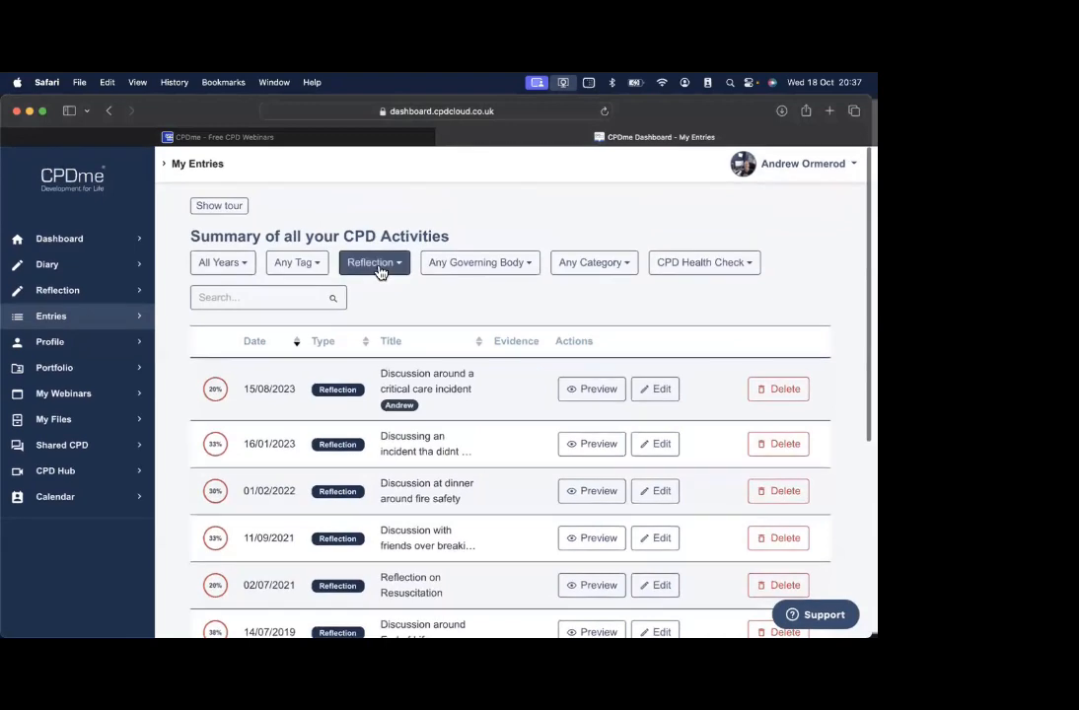
click(380, 265)
click(390, 317)
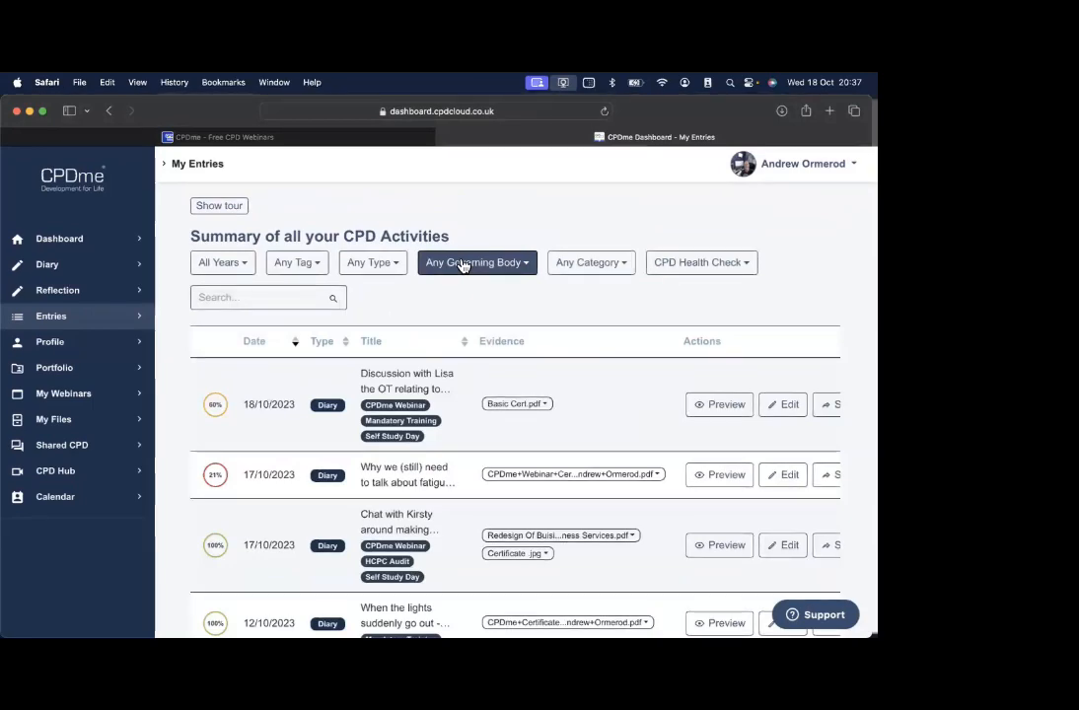
Filter the CPD activities by the Clinical Supervision category and look through the matching entries
click(577, 268)
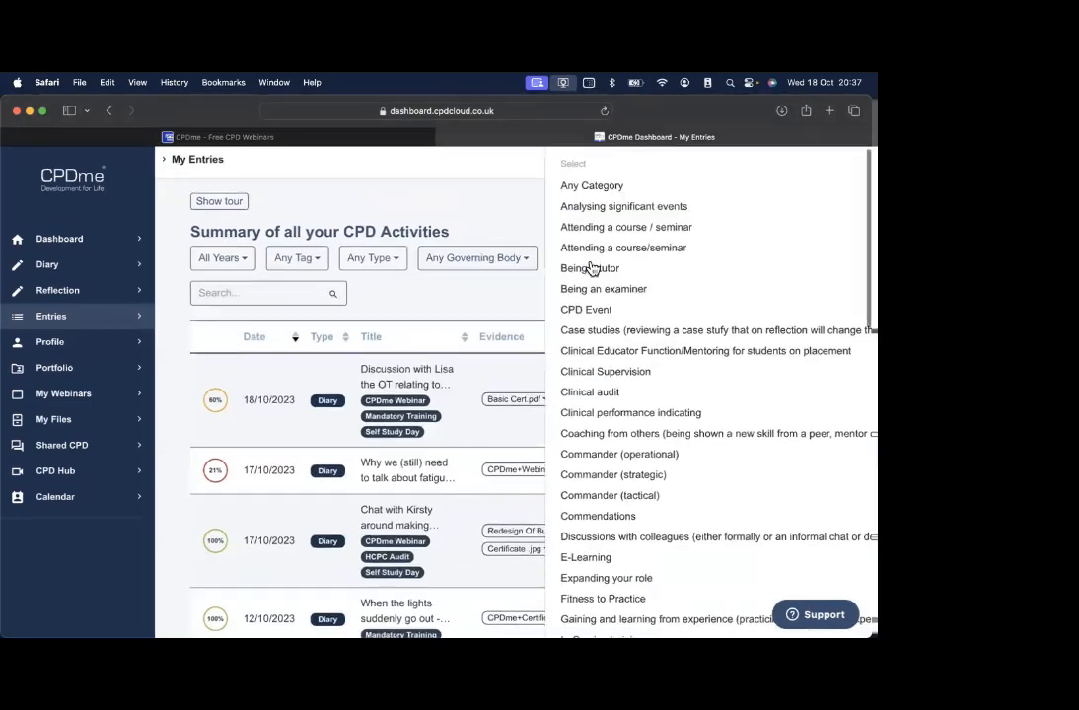
click(608, 372)
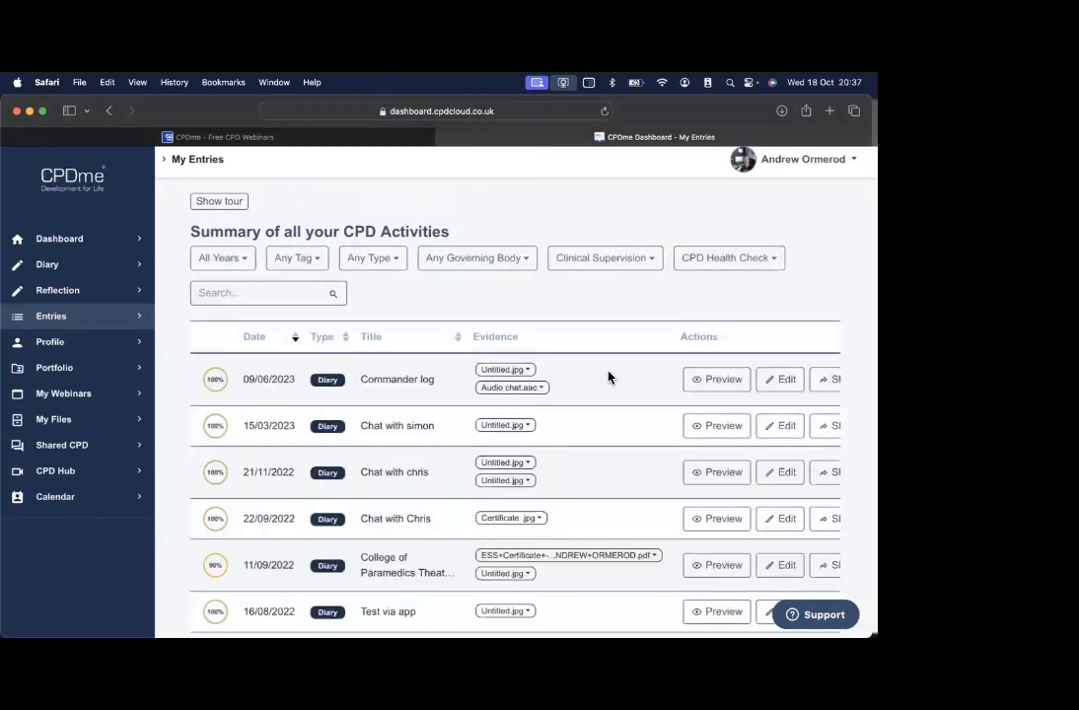
scroll(608, 375, down, 5)
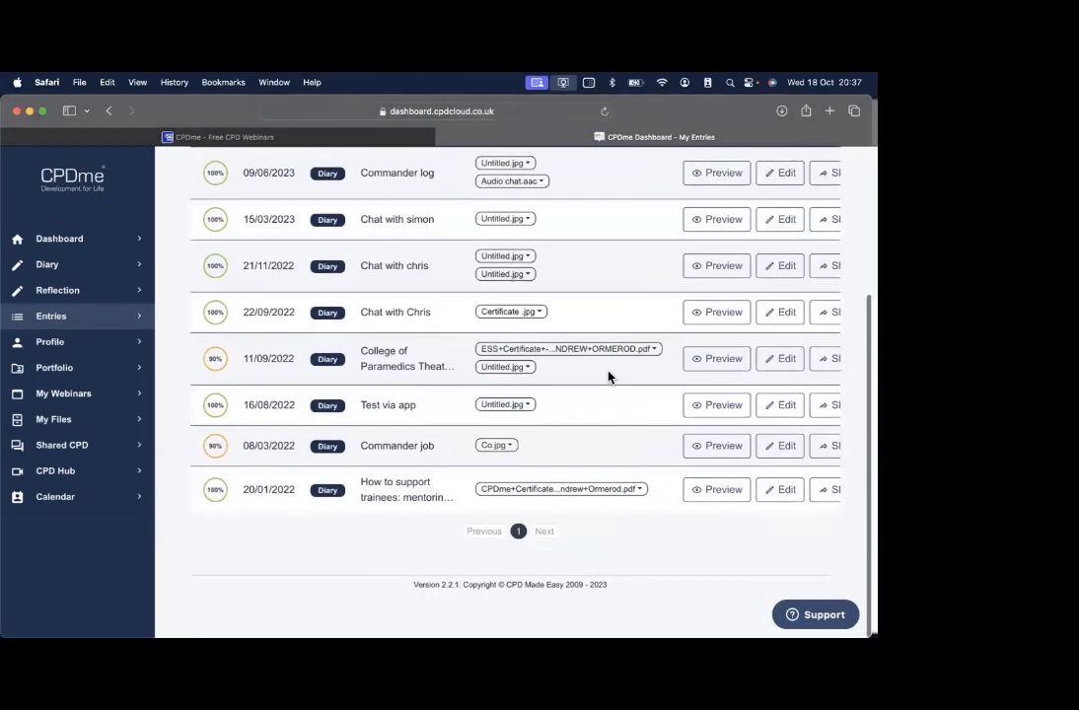
scroll(607, 376, up, 5)
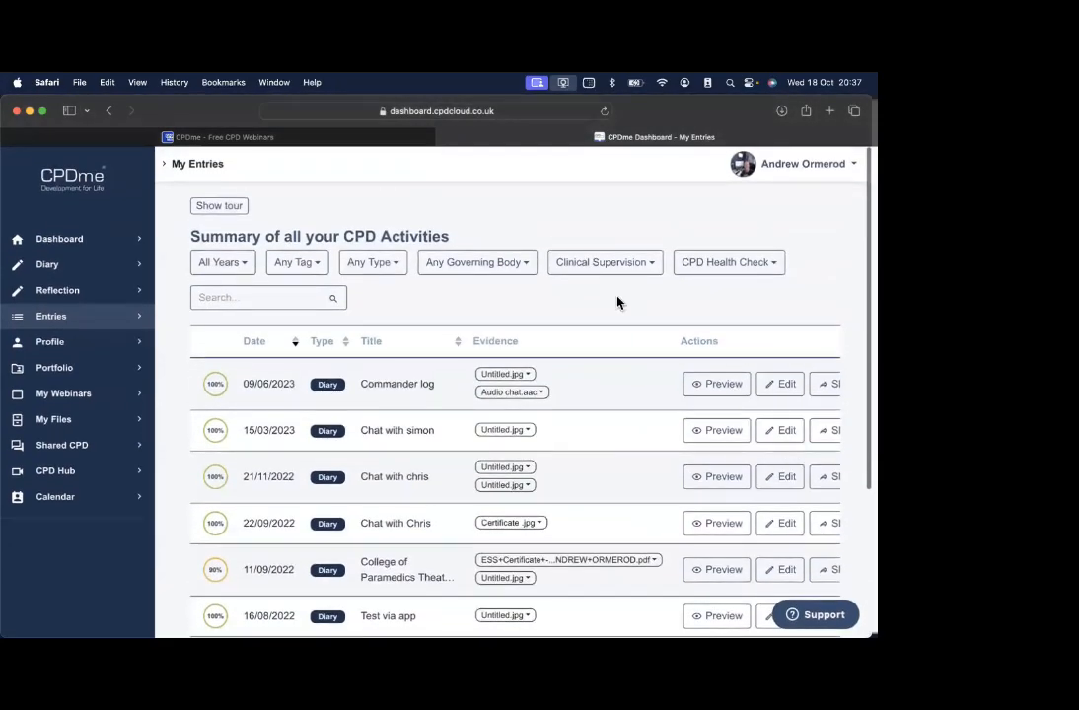
Switch the category filter to E-Learning, look through the matching entries and reset it to Any Category
click(598, 265)
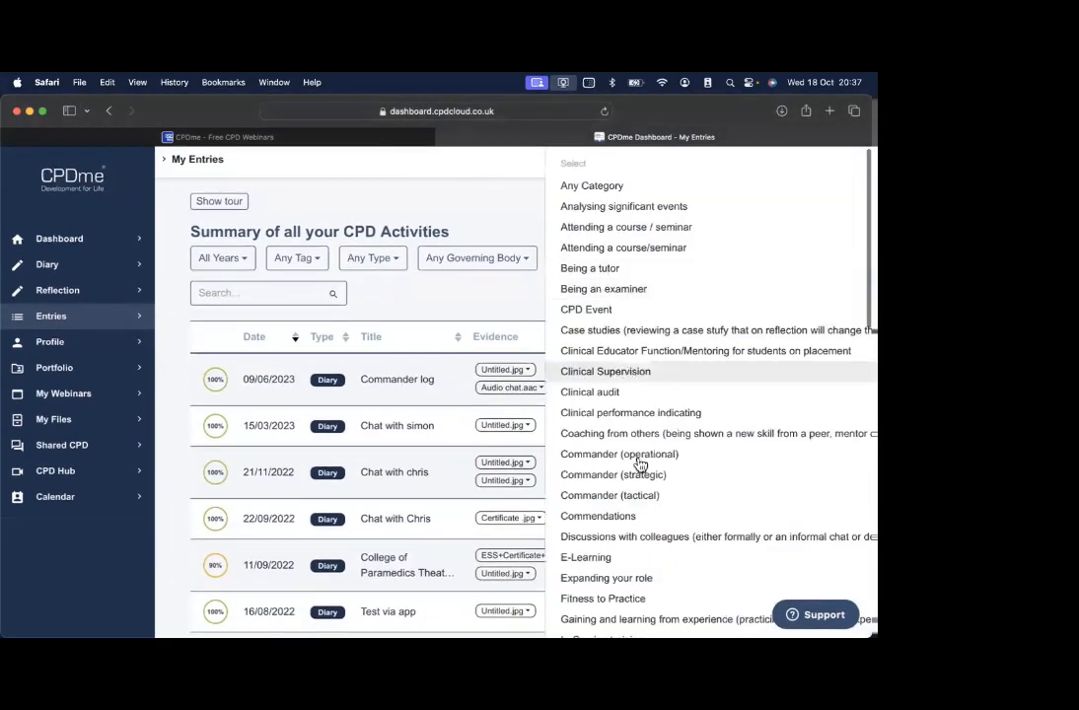
click(590, 561)
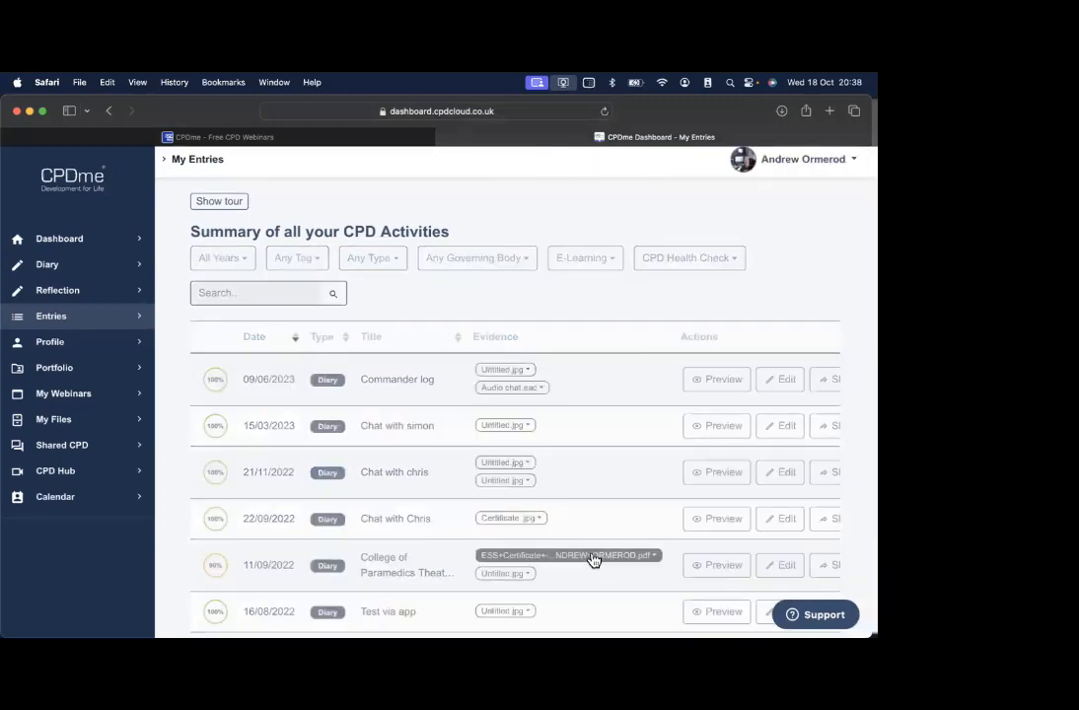
scroll(615, 529, down, 4)
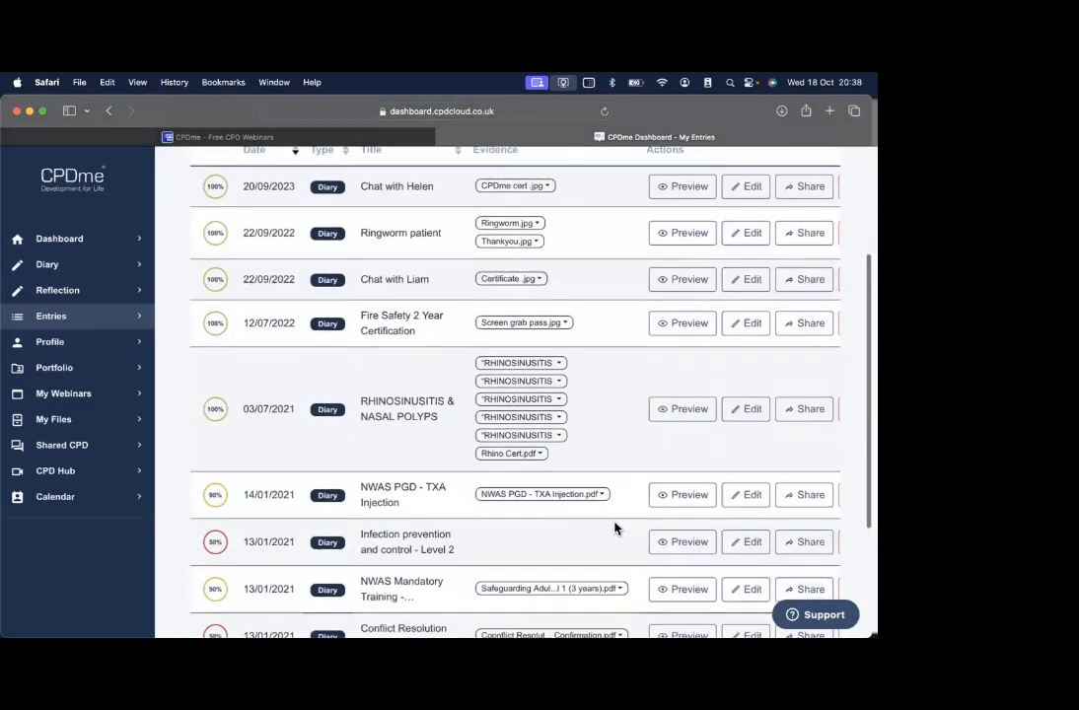
scroll(616, 529, up, 4)
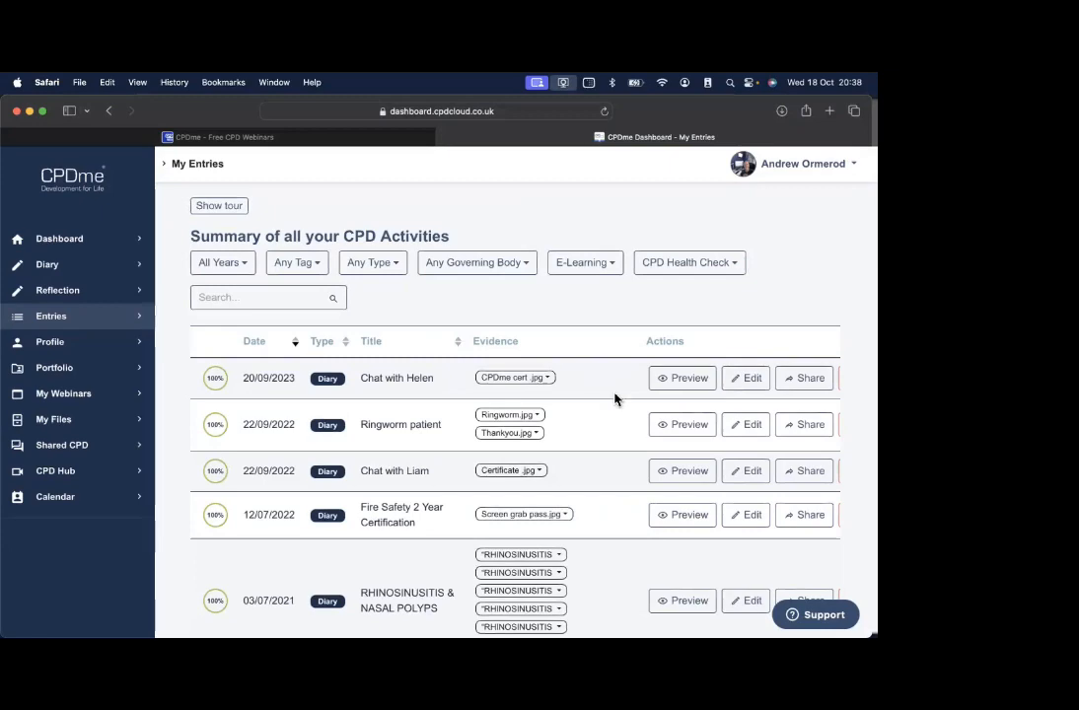
click(591, 273)
click(590, 186)
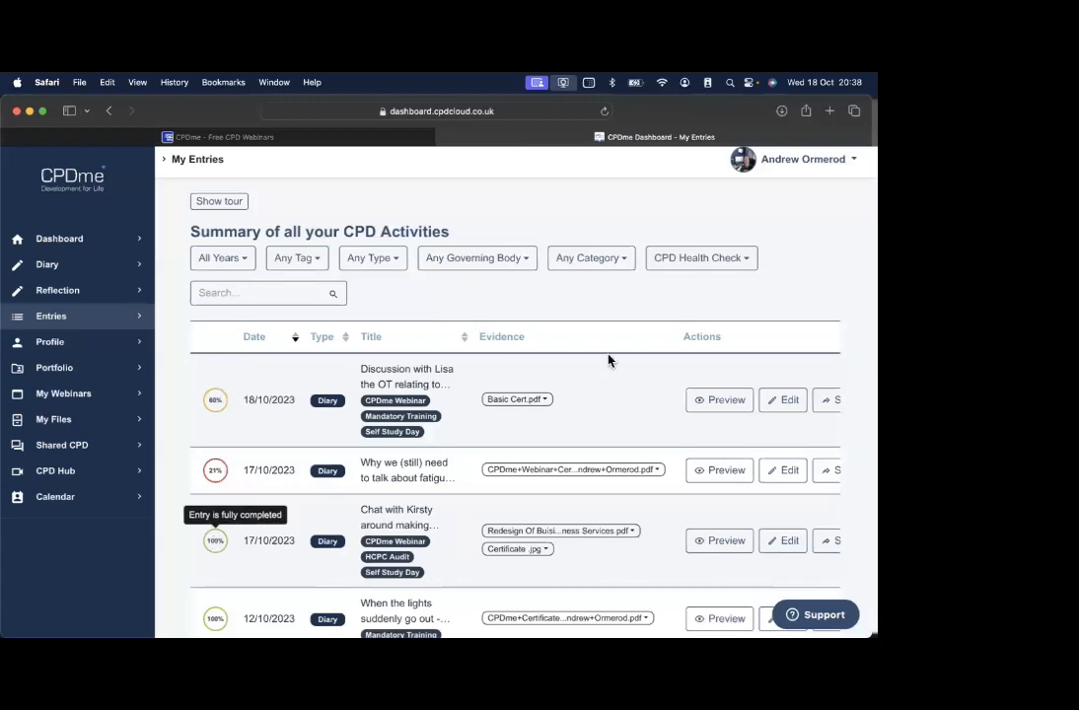
Filter the CPD activities by health check, viewing the Complete entries and then looking through the Partially complete ones
click(689, 260)
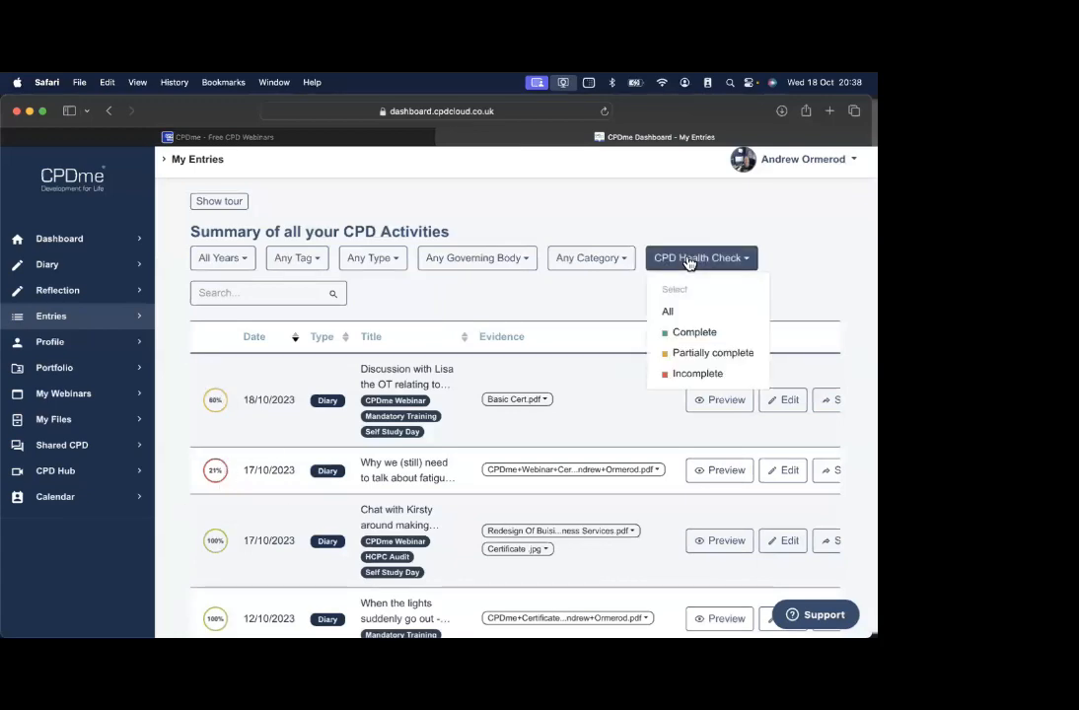
click(689, 333)
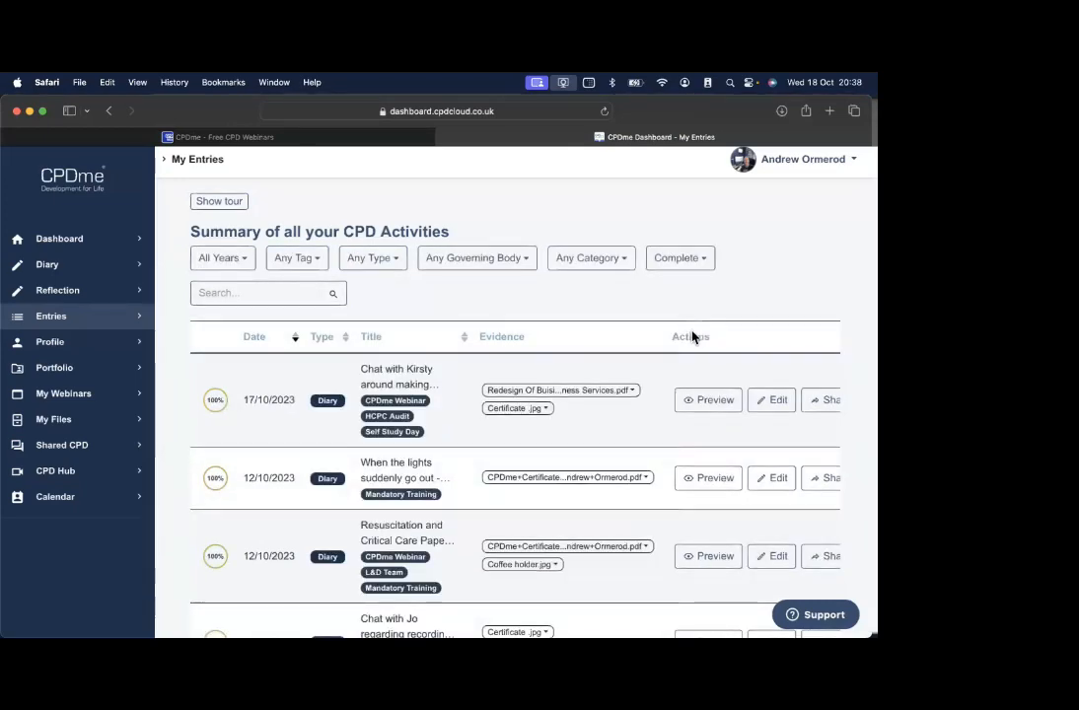
click(681, 260)
click(687, 354)
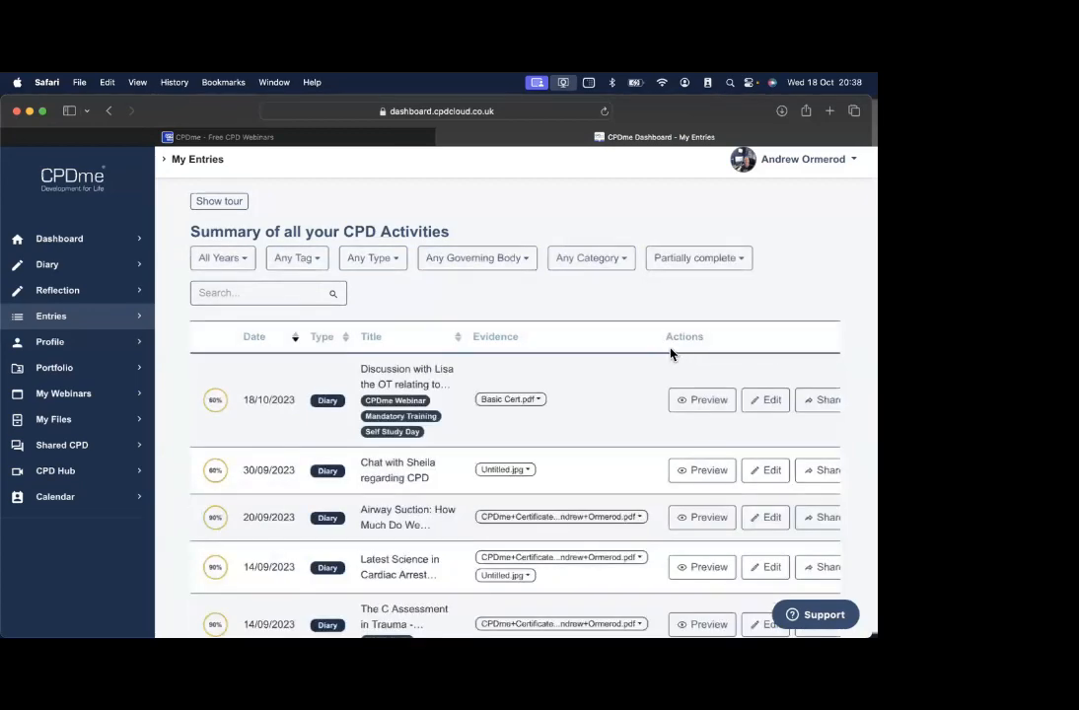
scroll(671, 353, down, 10)
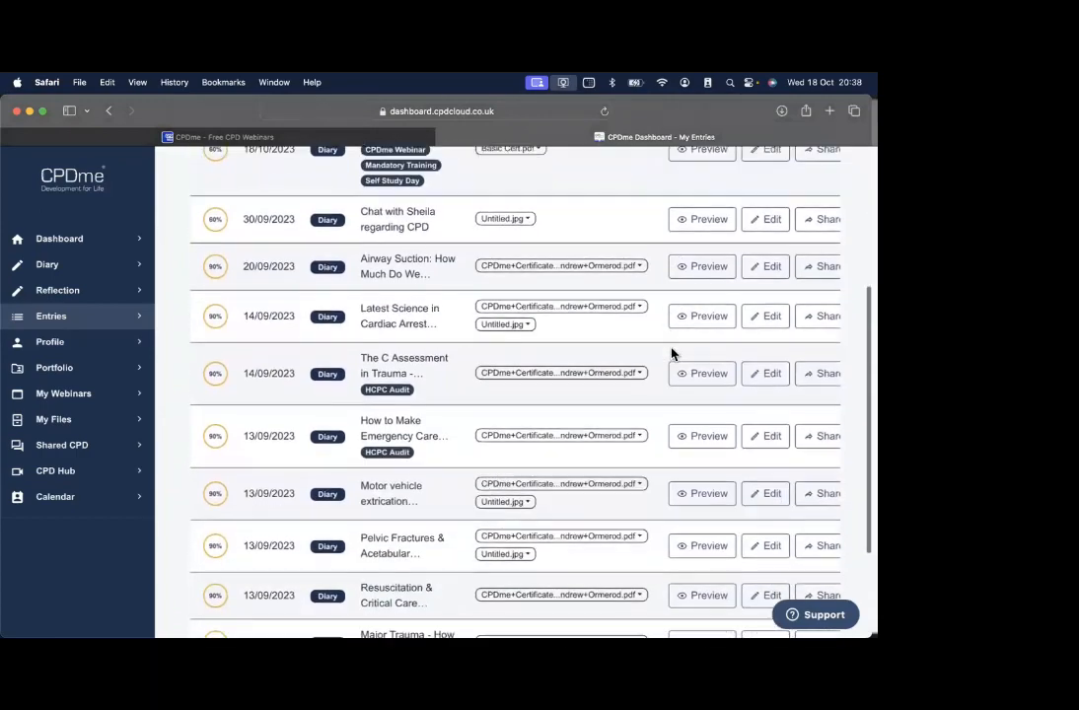
scroll(670, 353, up, 10)
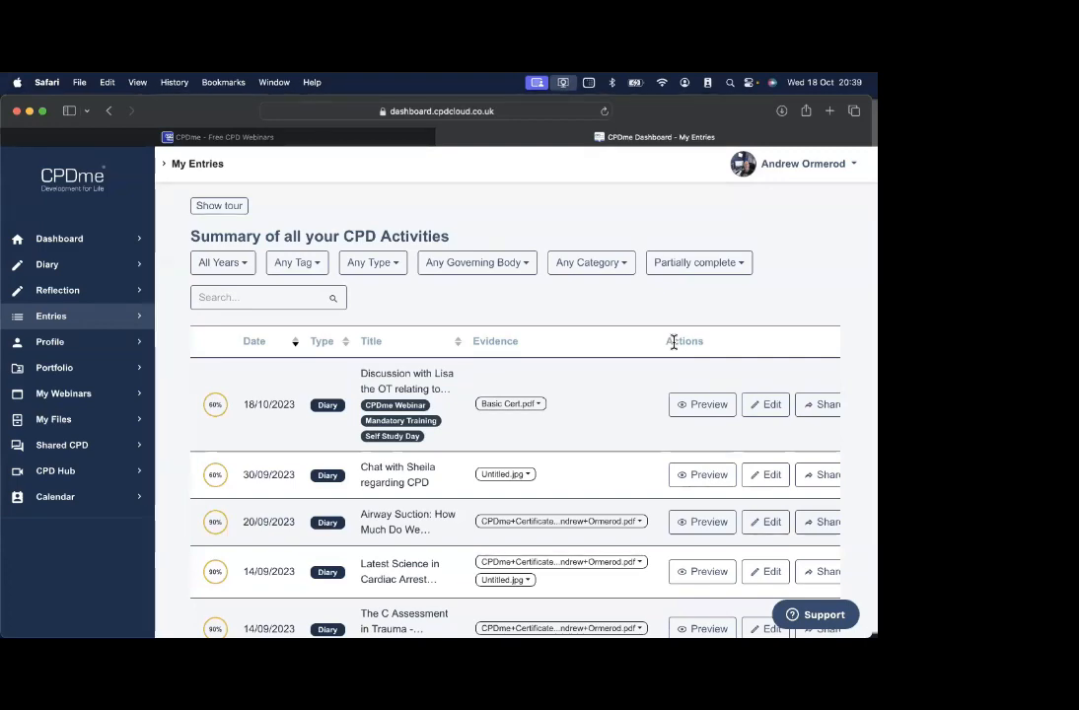
Show only the Incomplete entries through the CPD health check filter and reset it to All
click(697, 264)
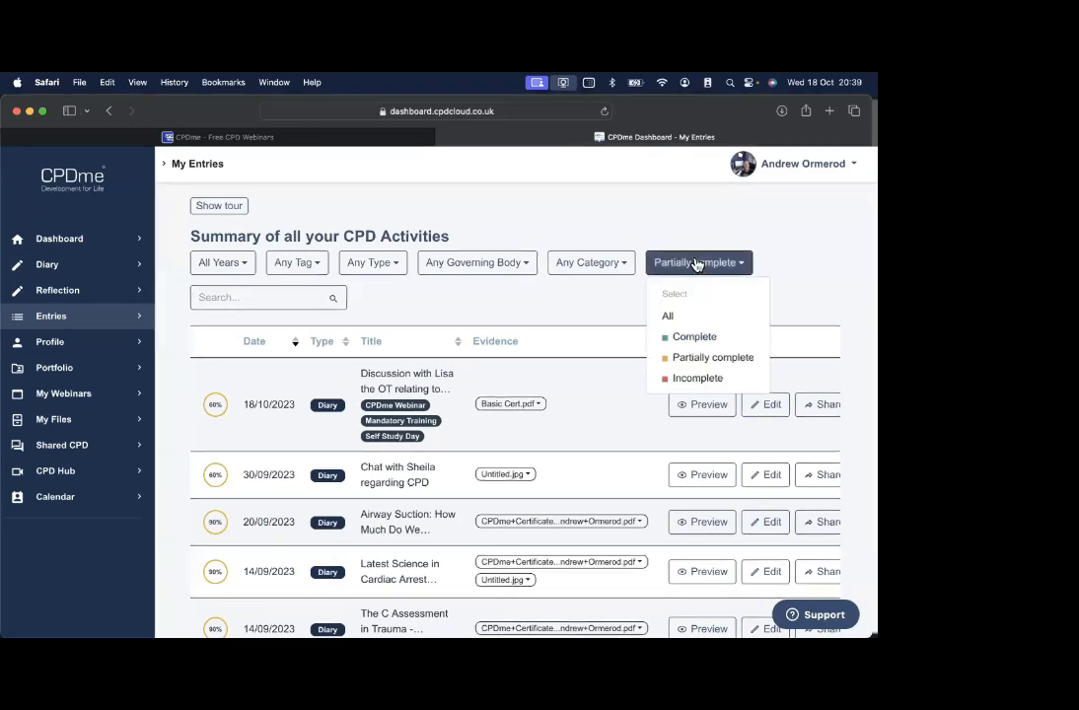
click(698, 380)
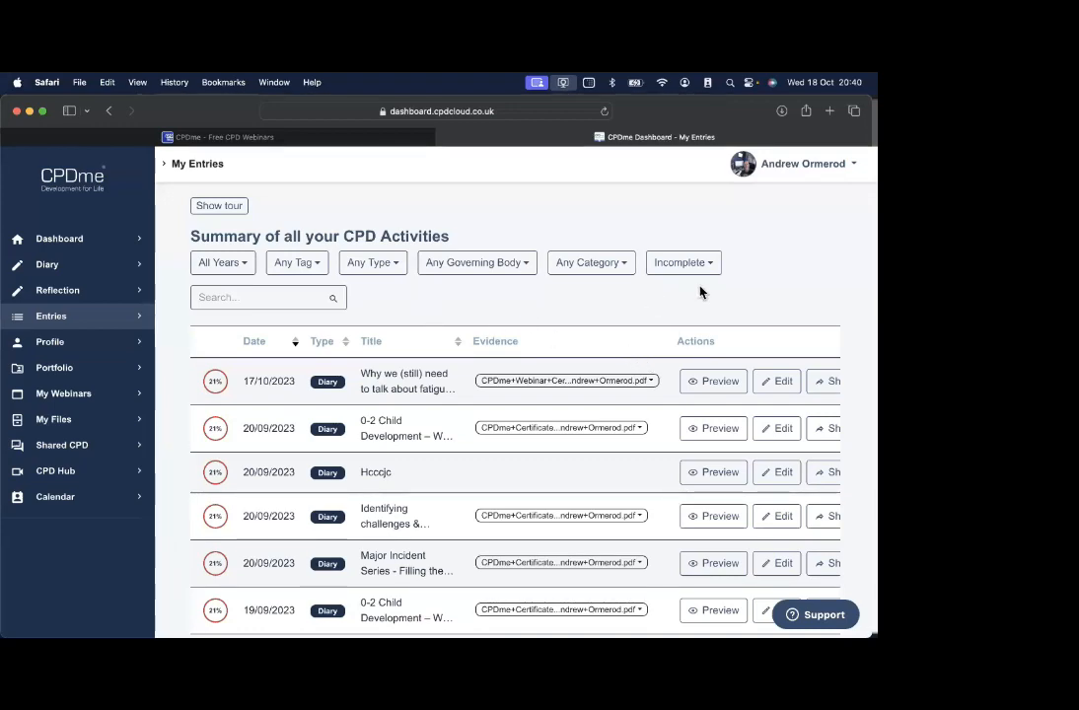
click(684, 264)
click(681, 318)
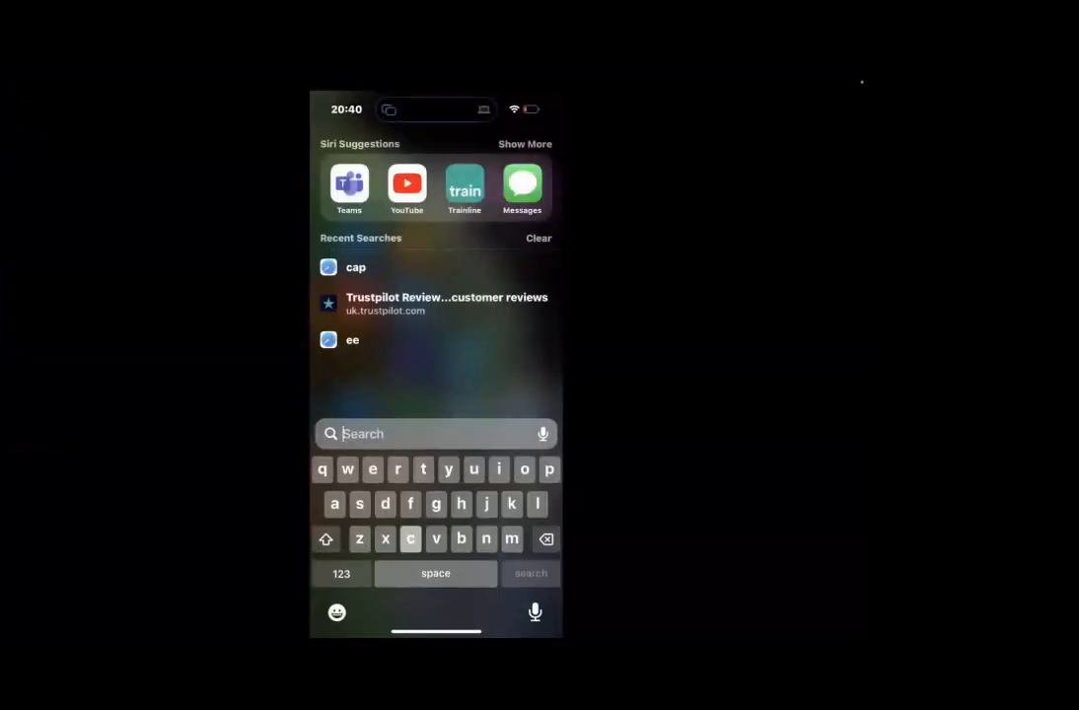
Search for the CPD Portfolio app on the phone and launch it
text(cpD Portfolio)
key(Return)
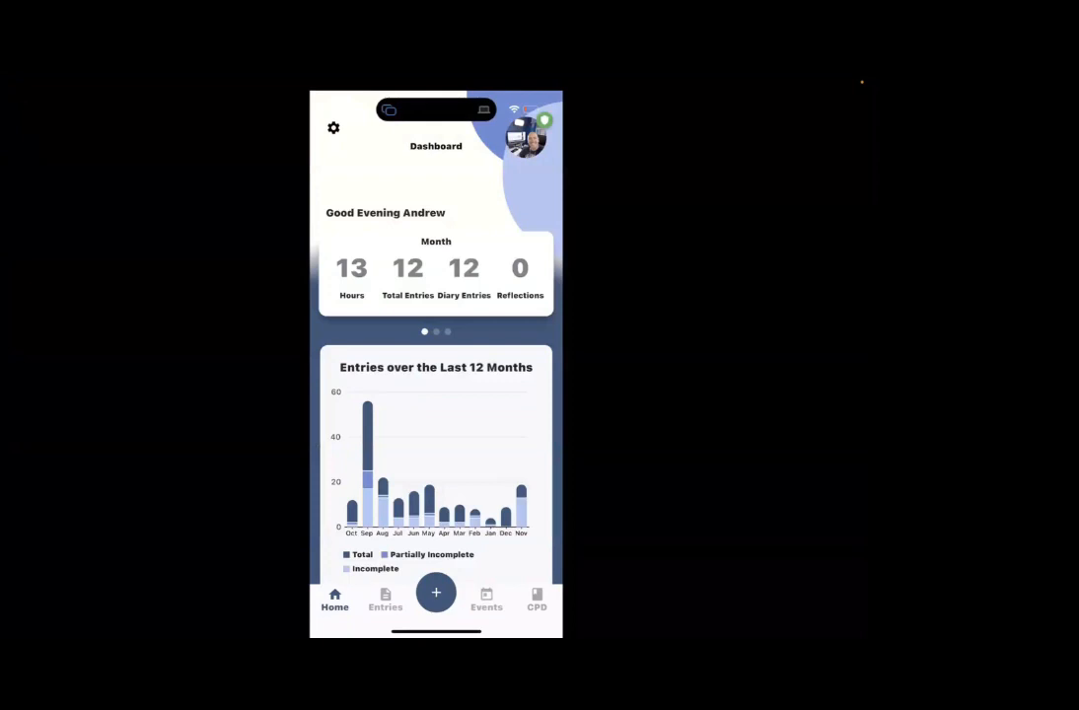
Open the 18 October discussion diary entry from the entries list and save through its details and governing body pages to Benefit of Activity
click(384, 599)
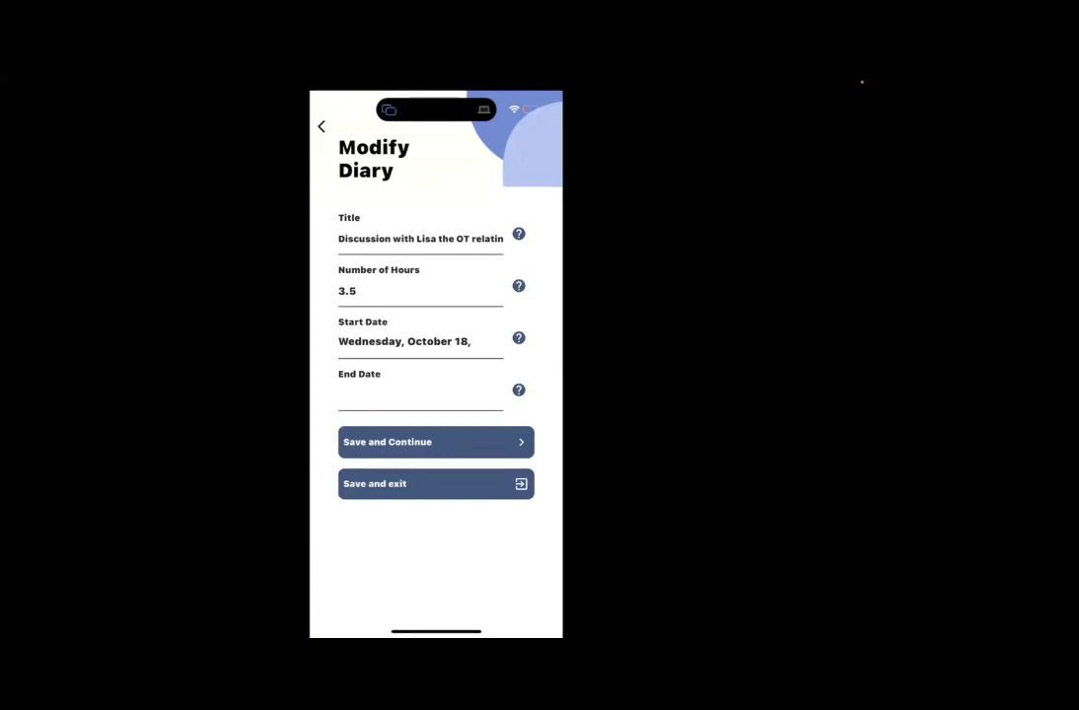
click(436, 442)
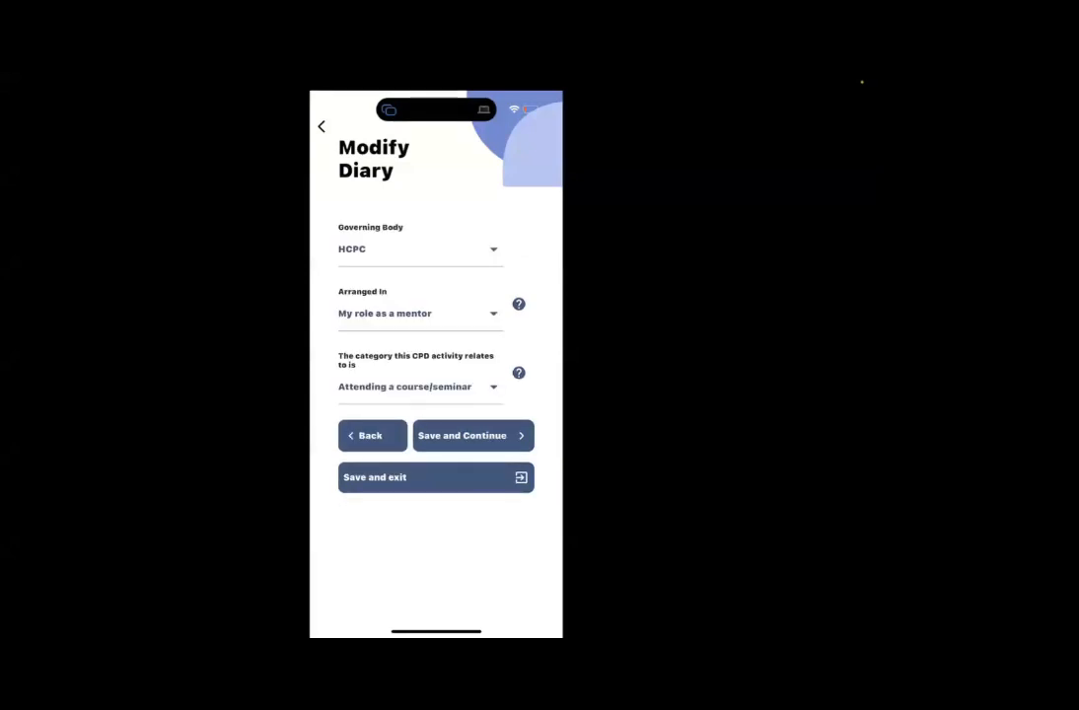
click(474, 435)
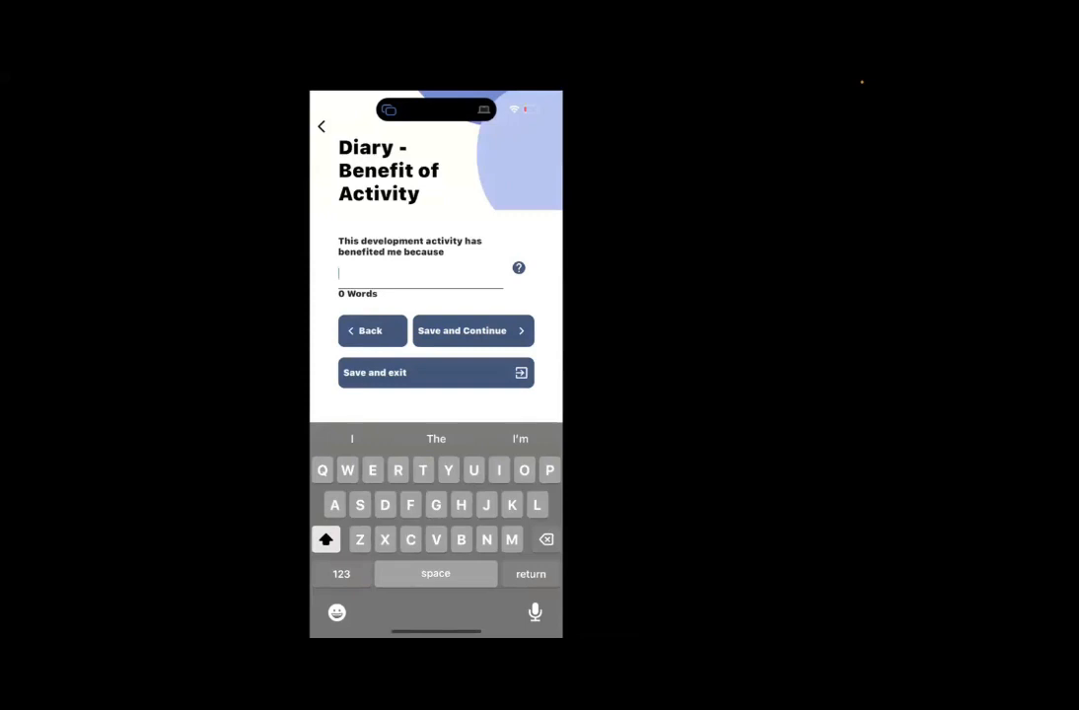
text(Rudydu)
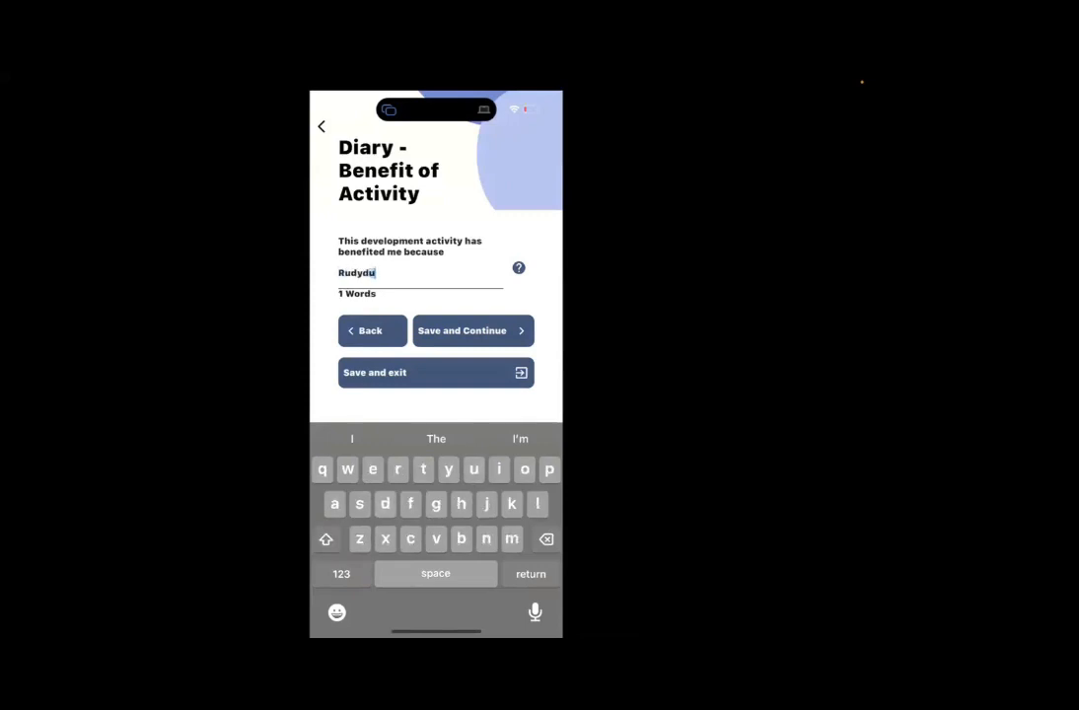
text(ddydudududufufufufufufufufufufu)
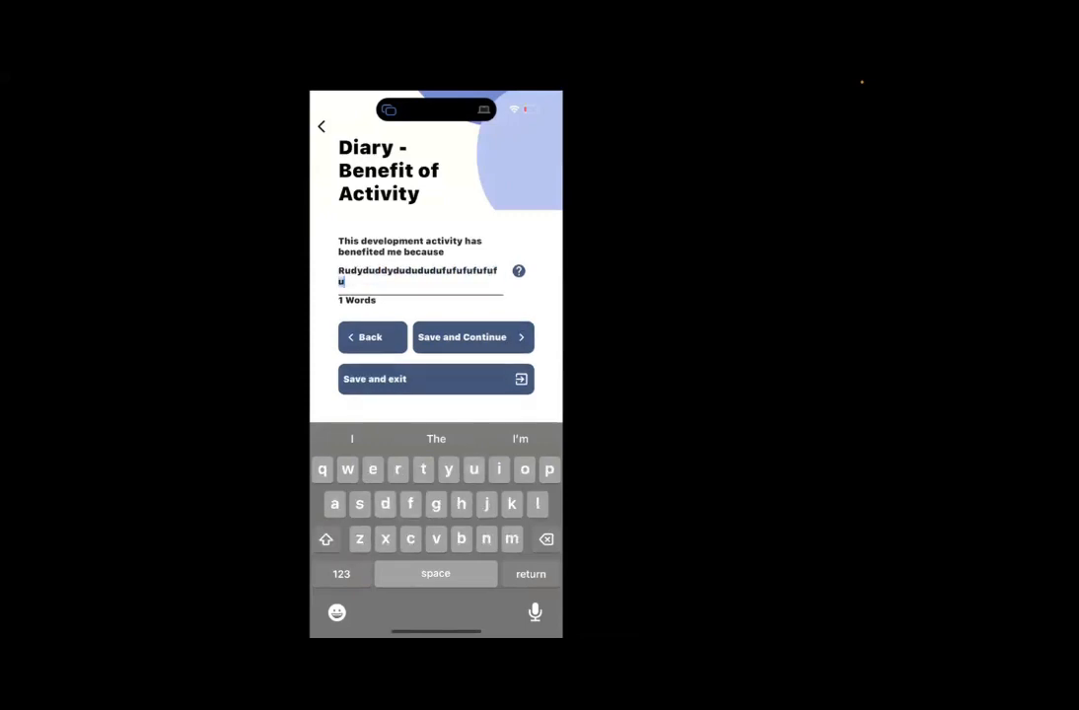
double_click(417, 271)
key(BackSpace)
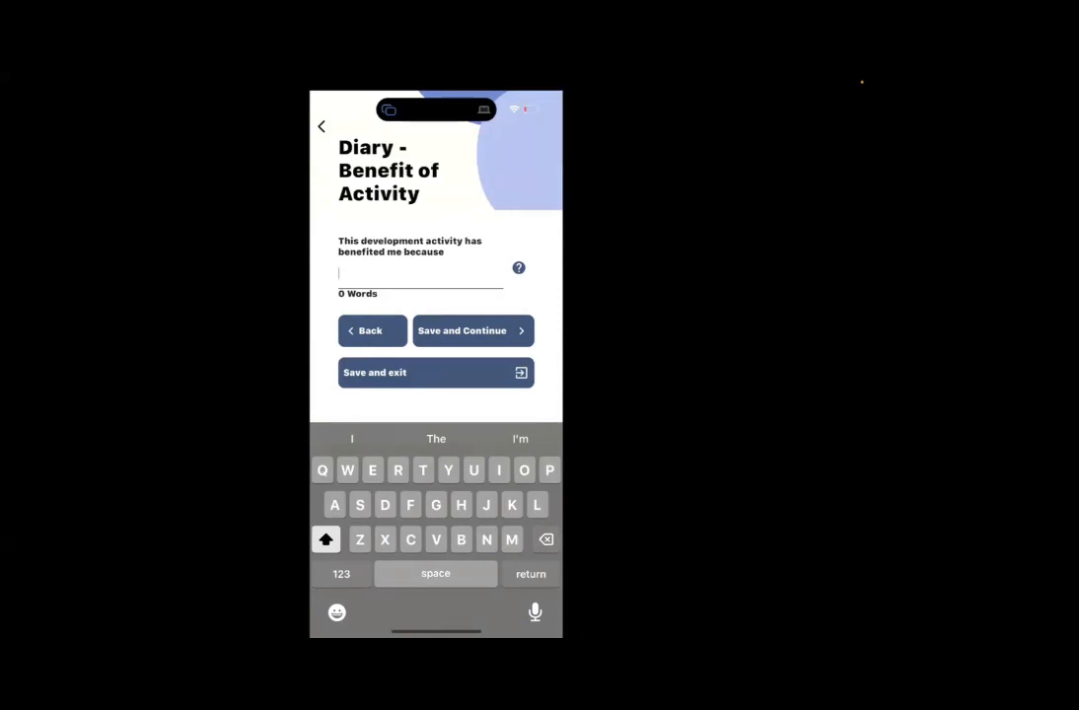
Dictate the benefit text about recording CPD with the simple system and capturing conference evidence in the mobile app, and review it from the start
click(535, 612)
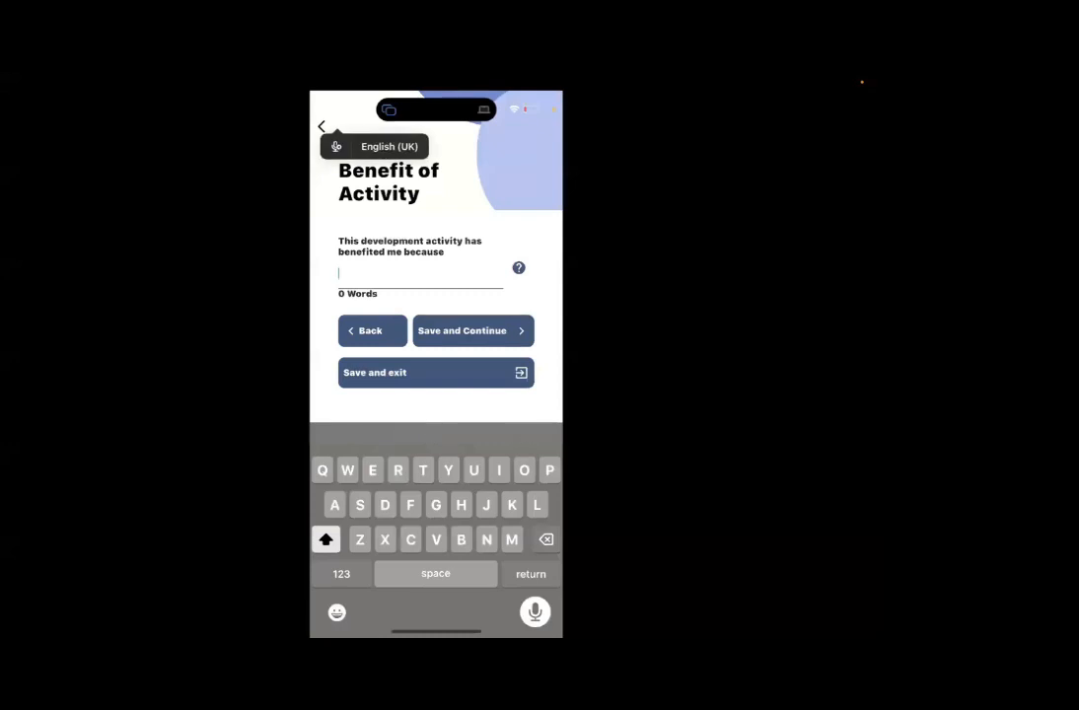
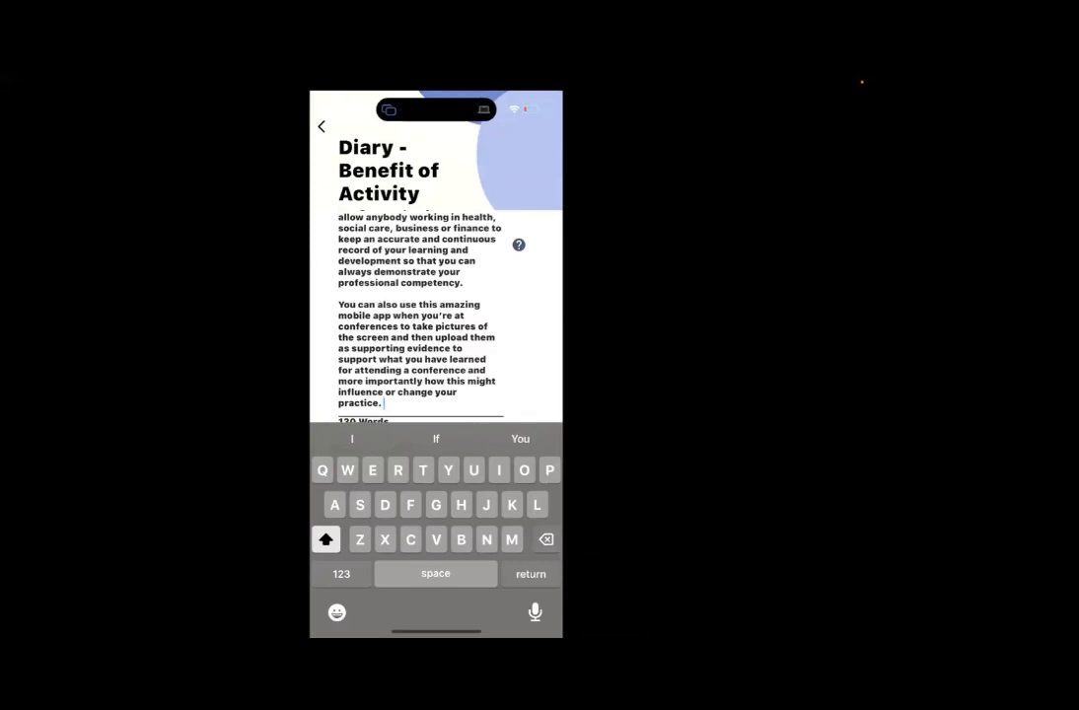
scroll(420, 315, up, 5)
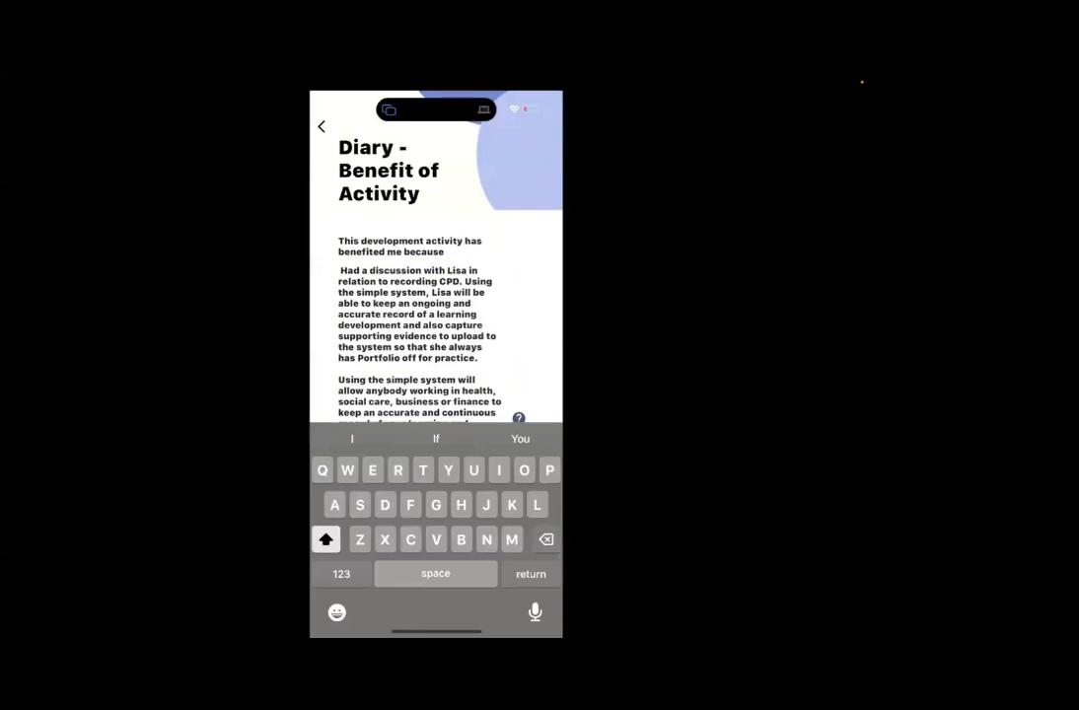
Check the dictated benefit text to its end, save it, and mark HCPC Standards 3 and 4 as met
scroll(419, 316, down, 5)
scroll(419, 315, up, 5)
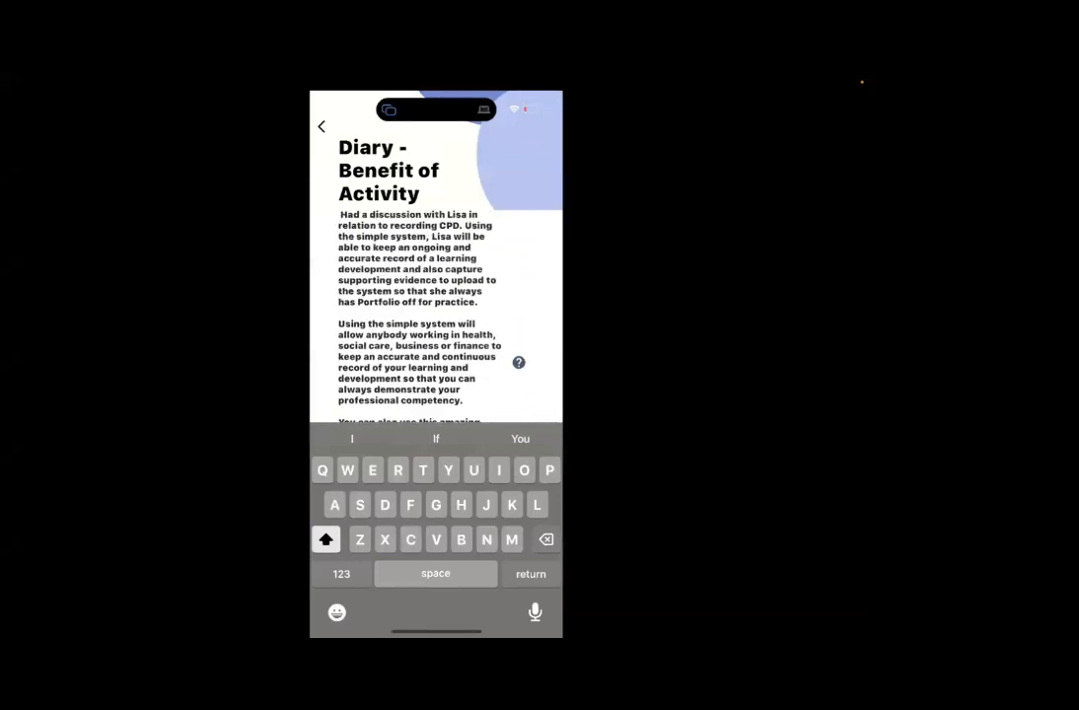
scroll(419, 316, up, 3)
scroll(420, 315, down, 6)
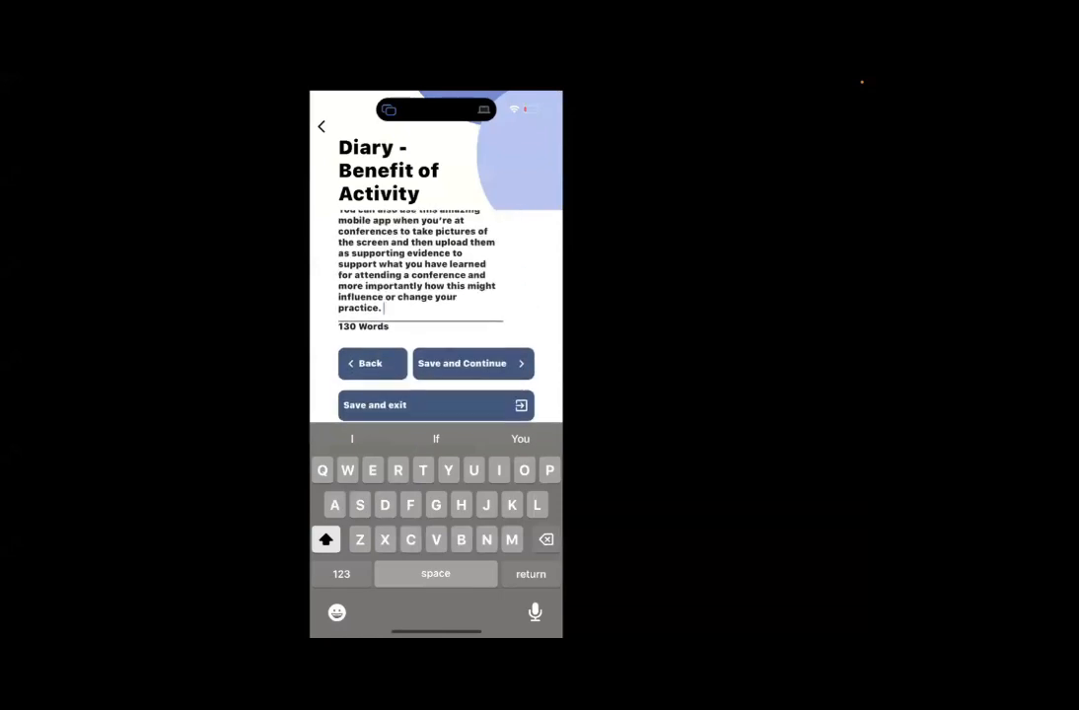
scroll(419, 286, up, 4)
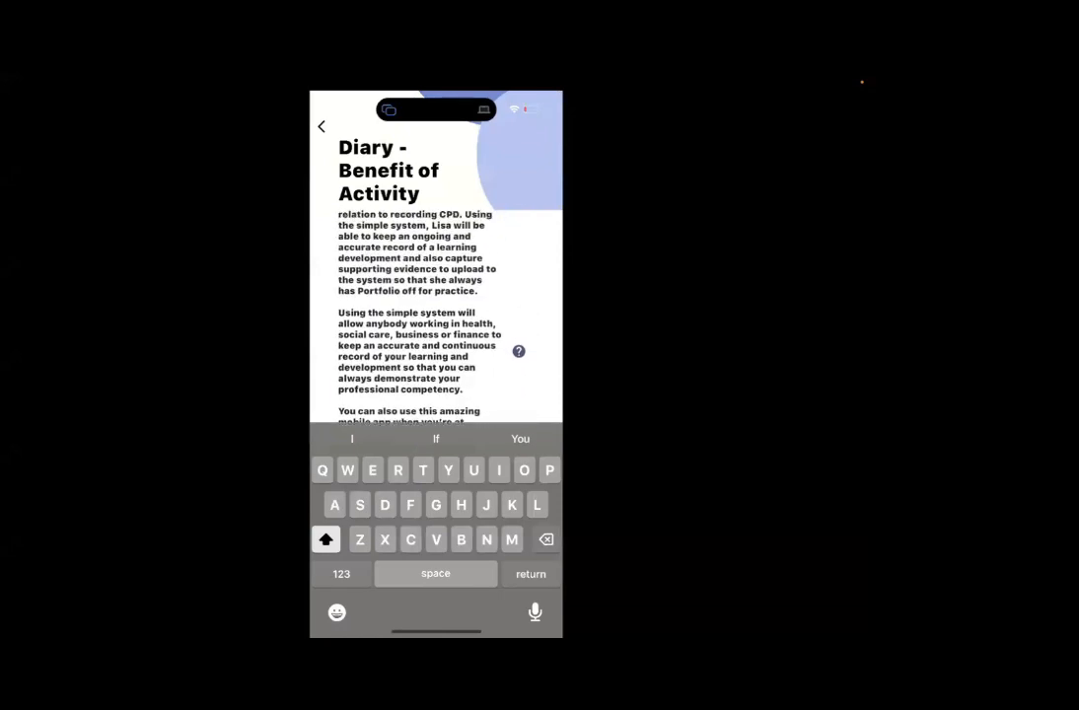
scroll(420, 286, down, 4)
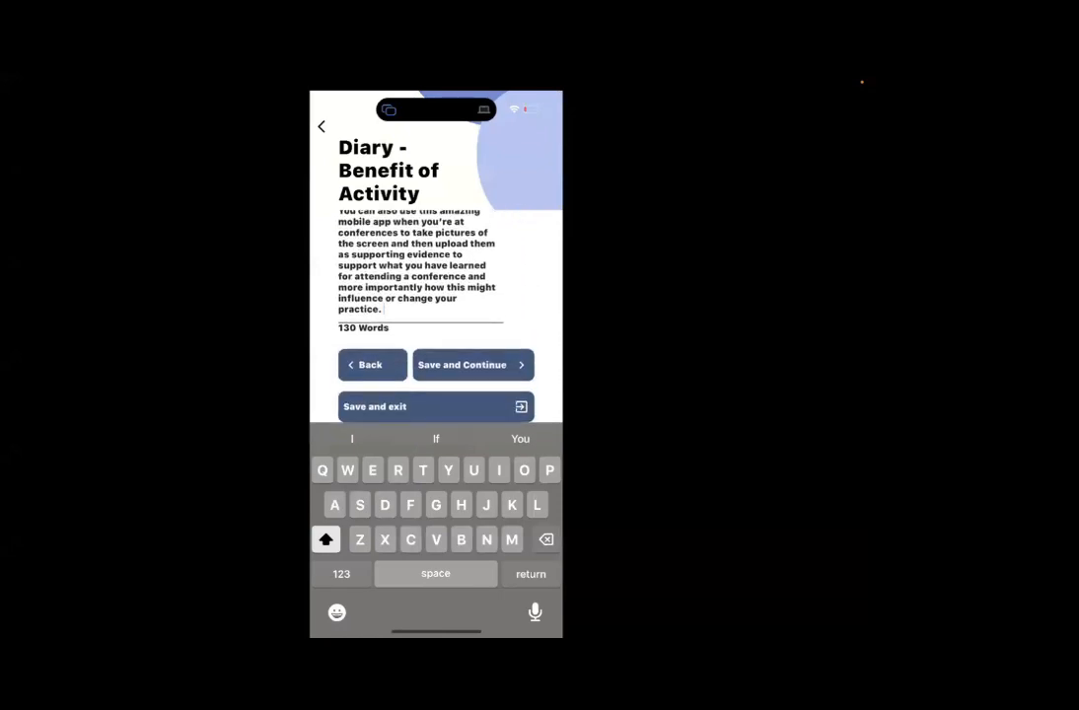
click(473, 365)
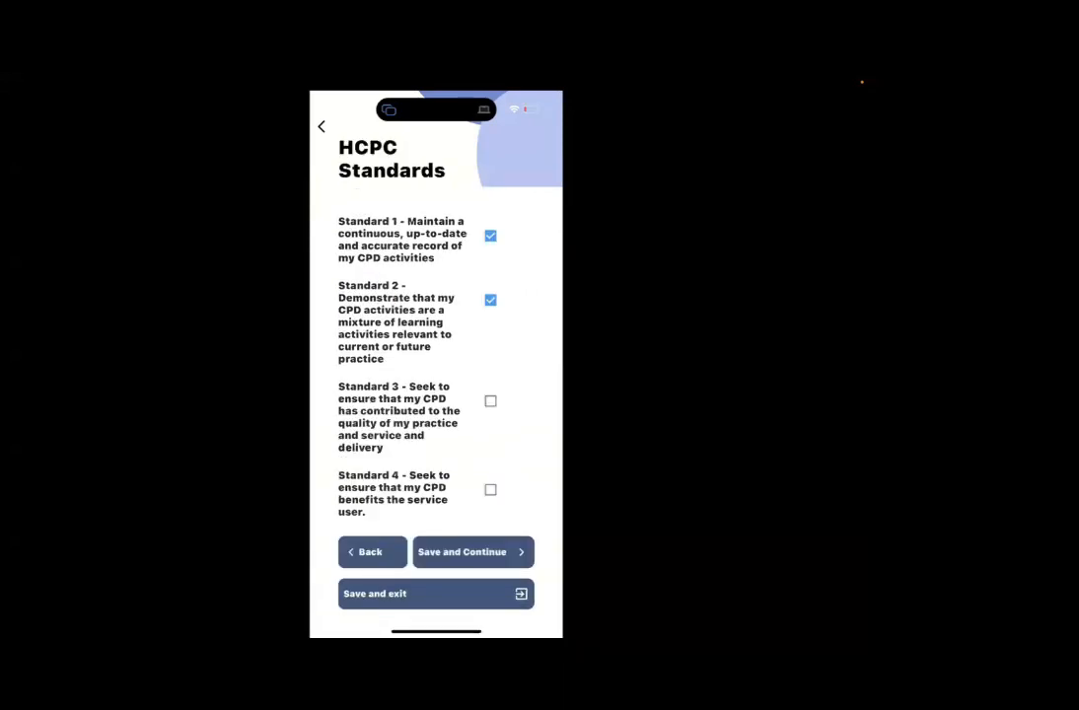
click(491, 400)
click(491, 489)
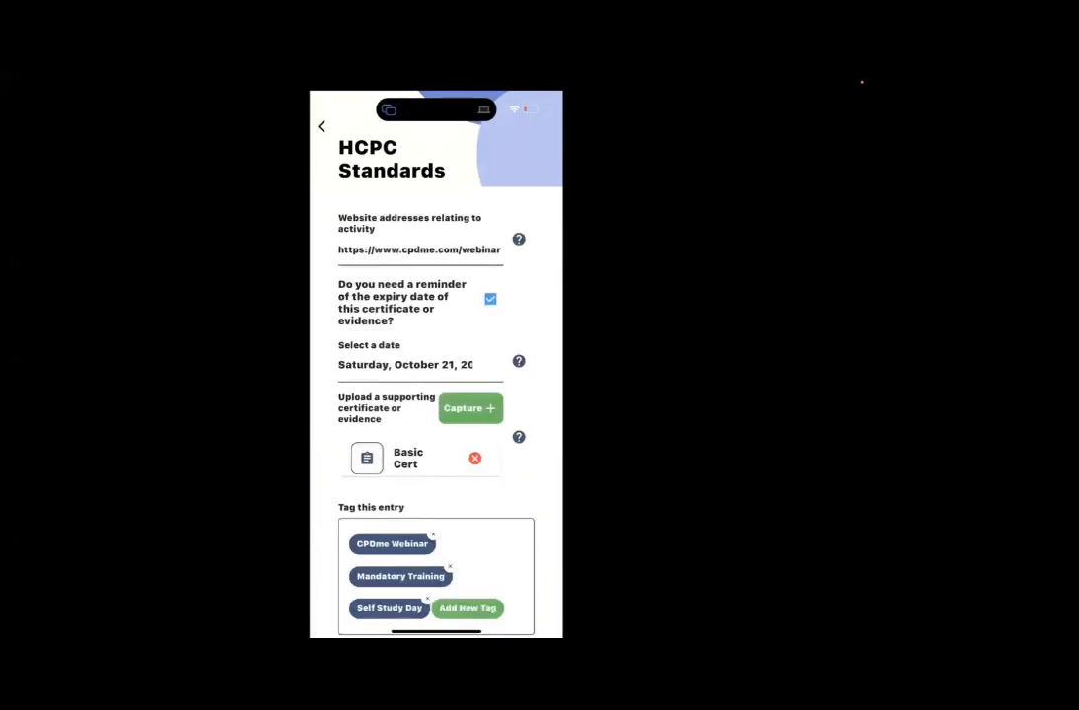
Remove the Basic Cert evidence from the diary entry and confirm its removal
click(474, 458)
click(509, 429)
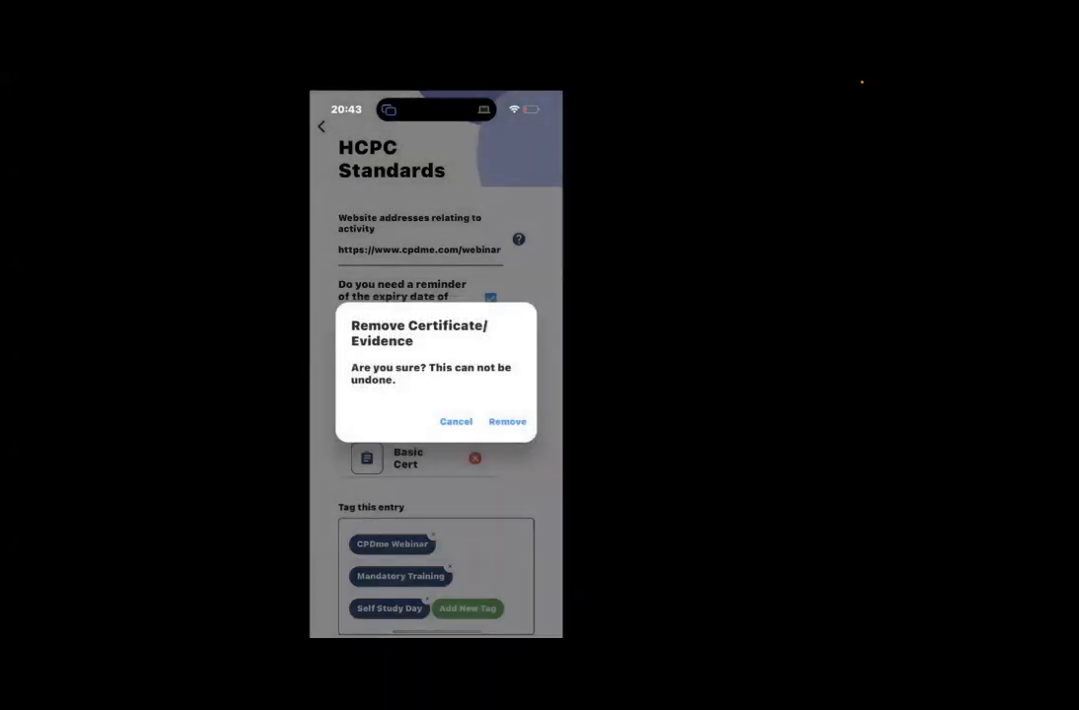
click(507, 421)
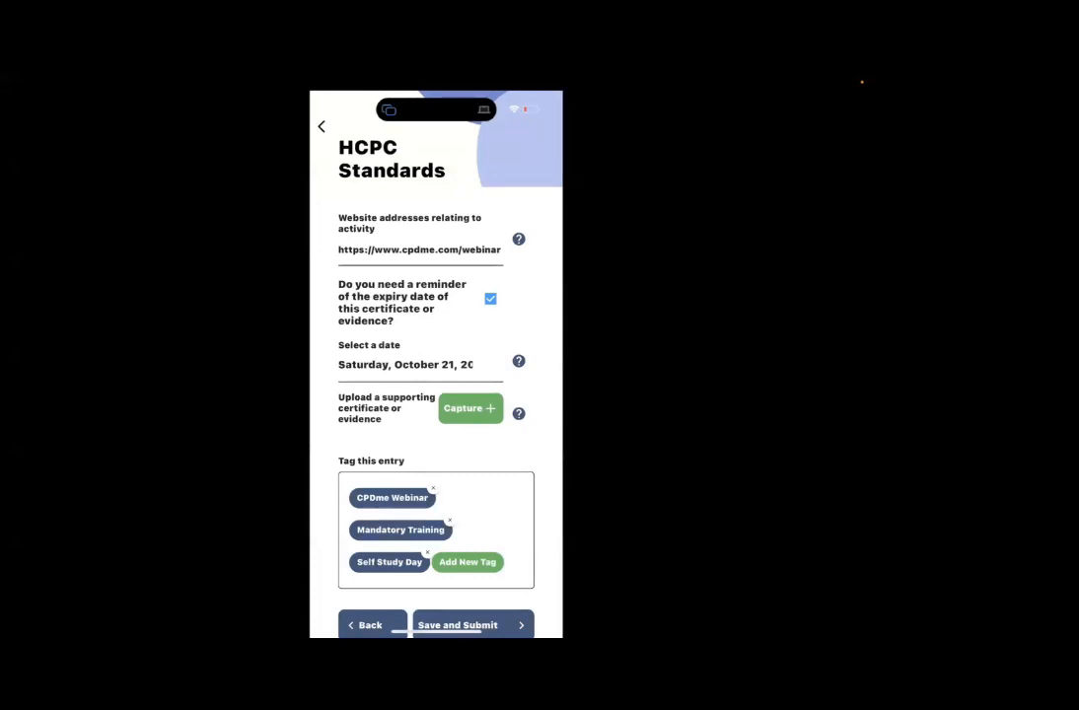
Capture a new piece of supporting evidence with the camera and name it Certificate
click(470, 407)
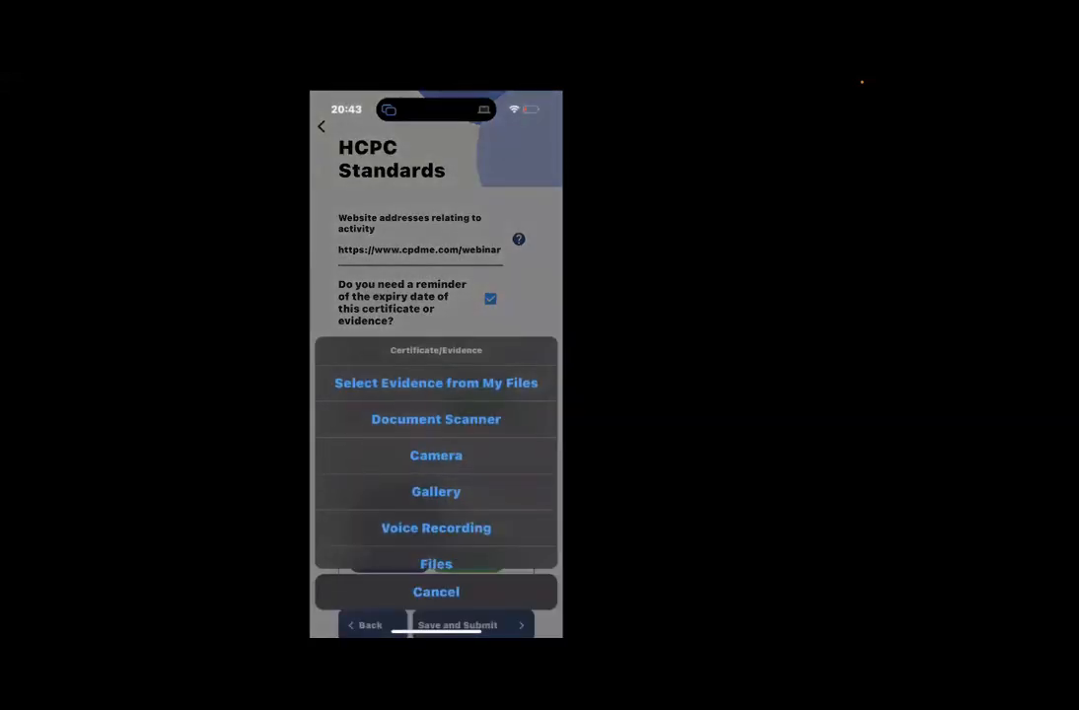
click(436, 454)
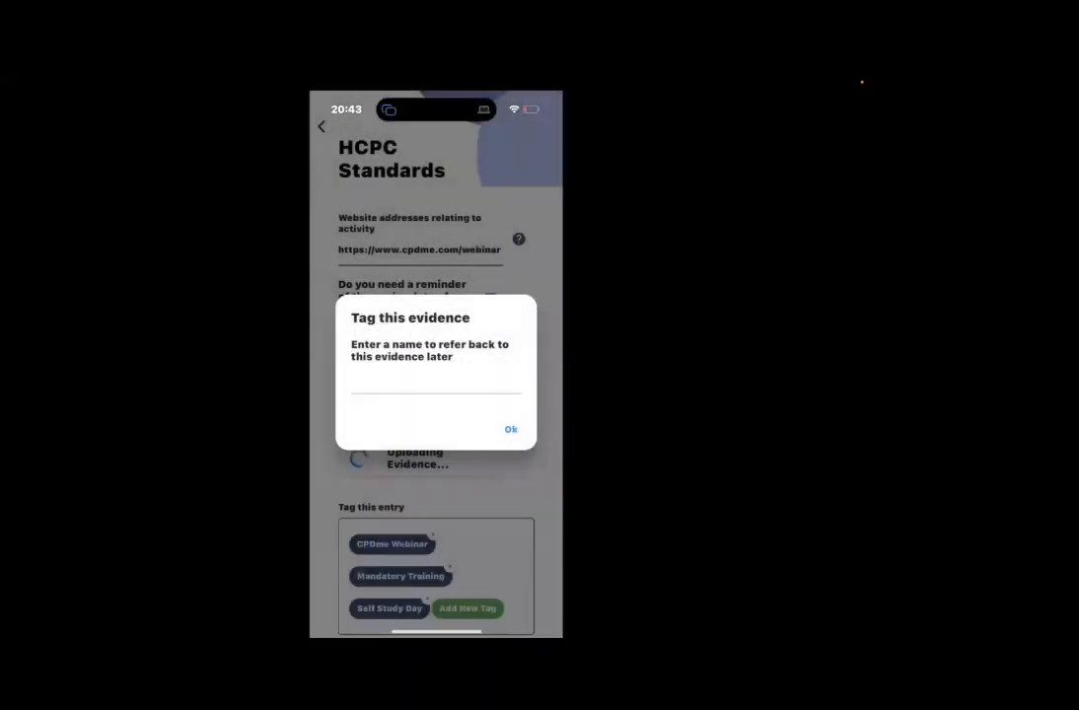
text(Certificate)
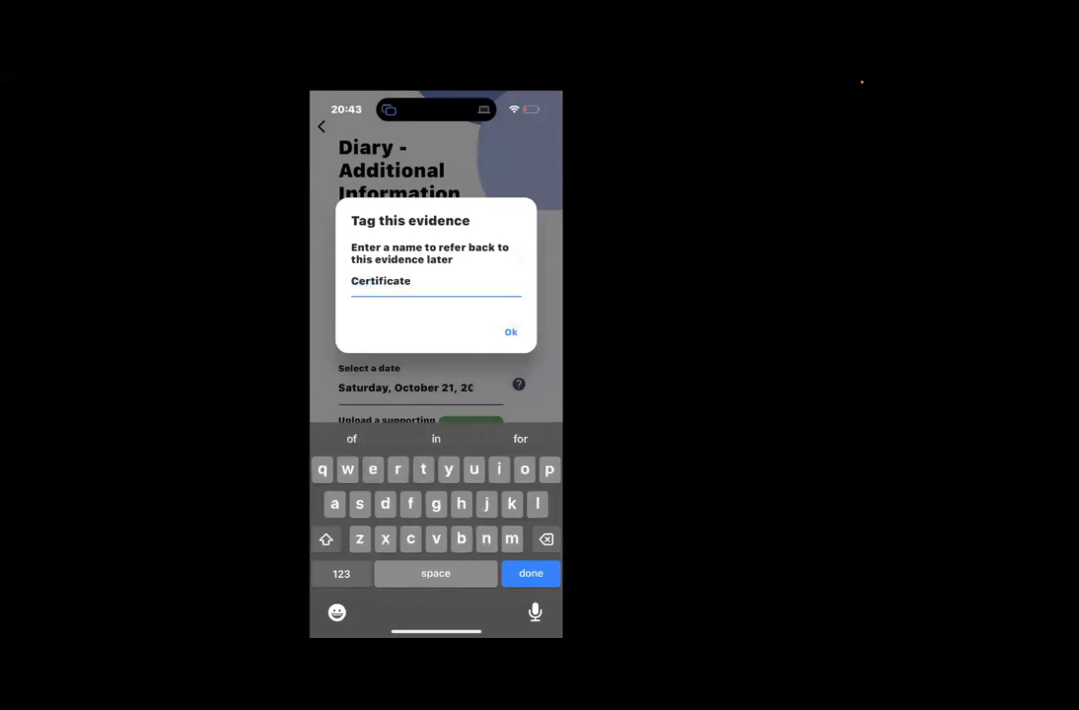
key(Return)
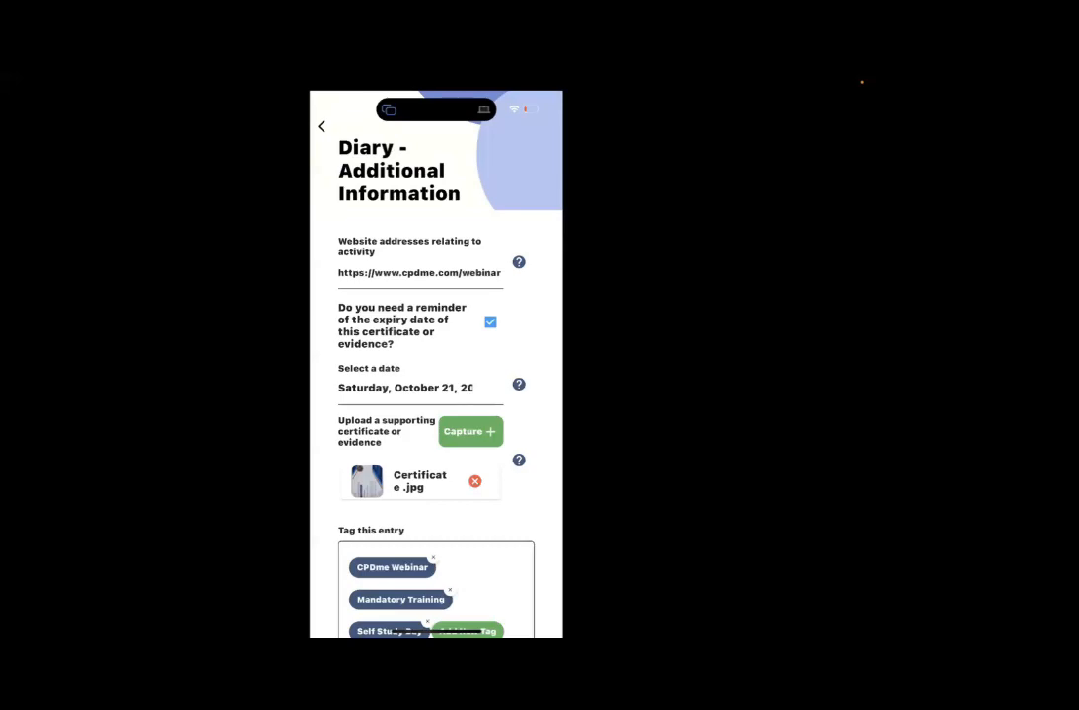
Scan the thank-you letter as further evidence with the document scanner, accept the scan and choose to censor it before upload
click(470, 431)
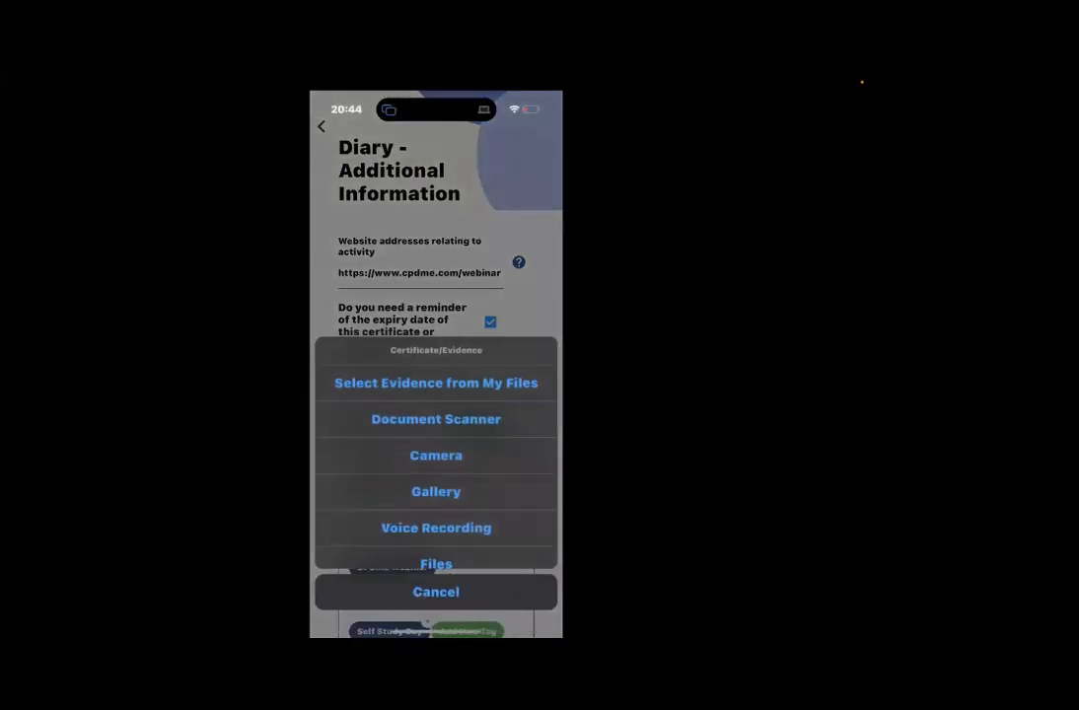
click(436, 419)
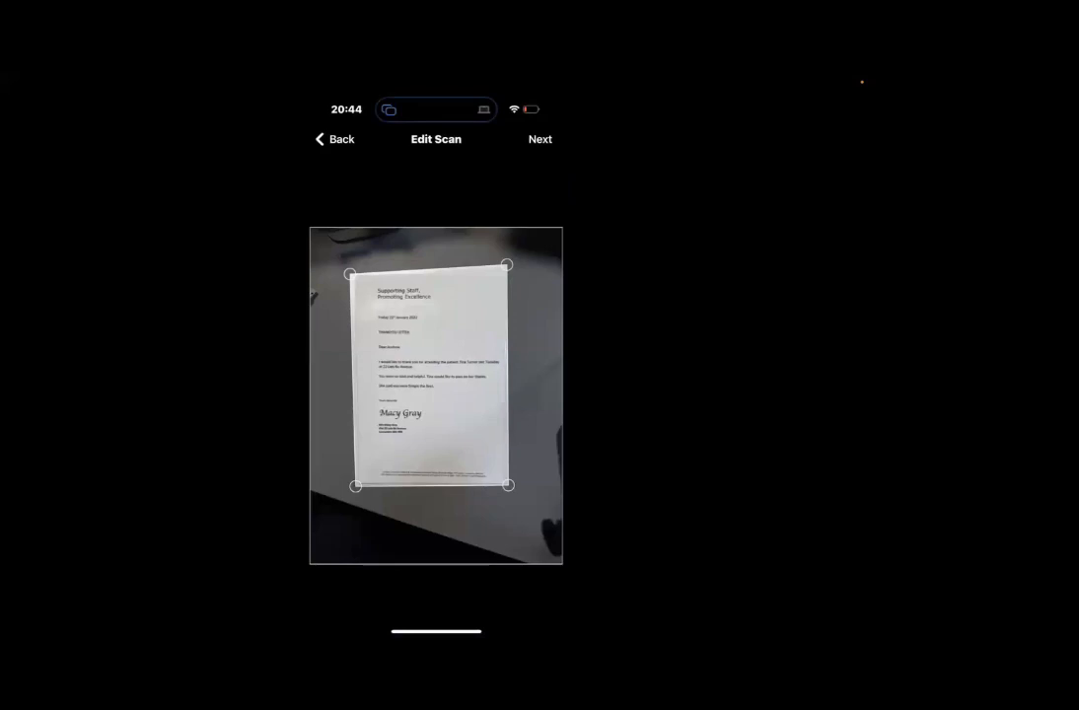
click(540, 139)
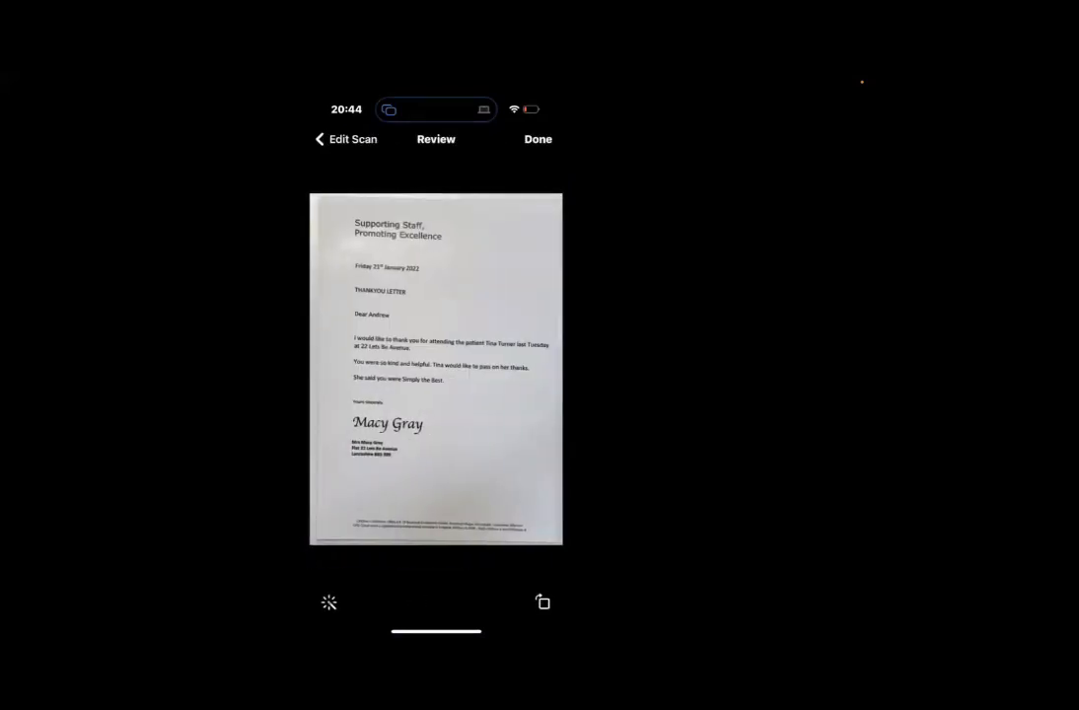
click(538, 139)
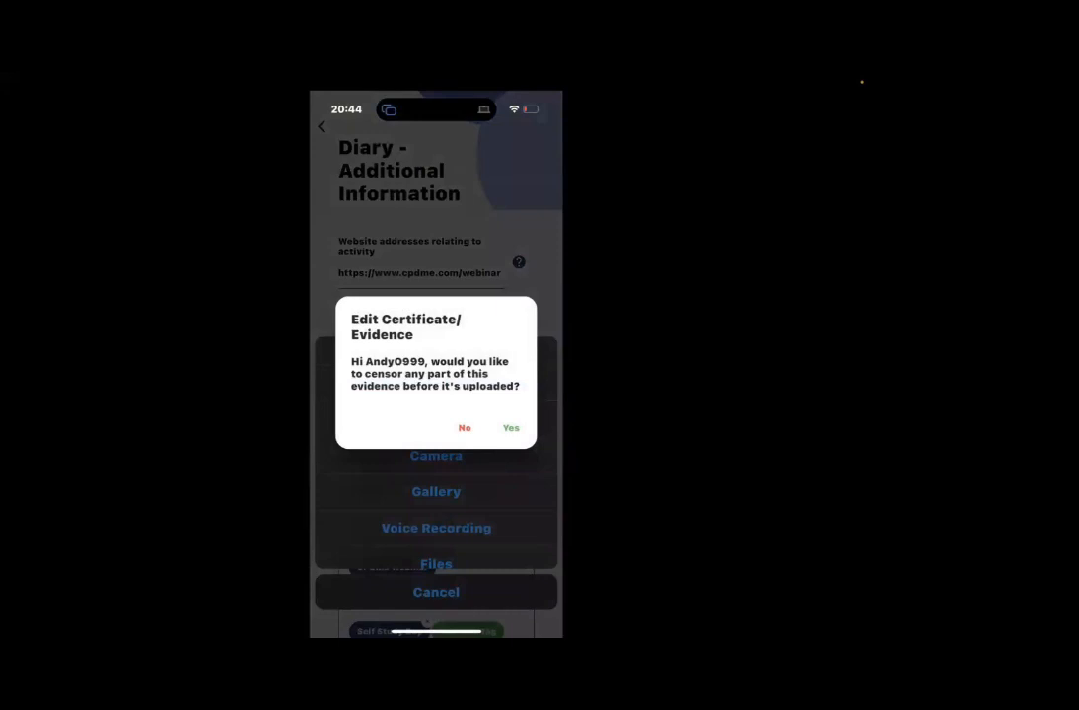
click(511, 427)
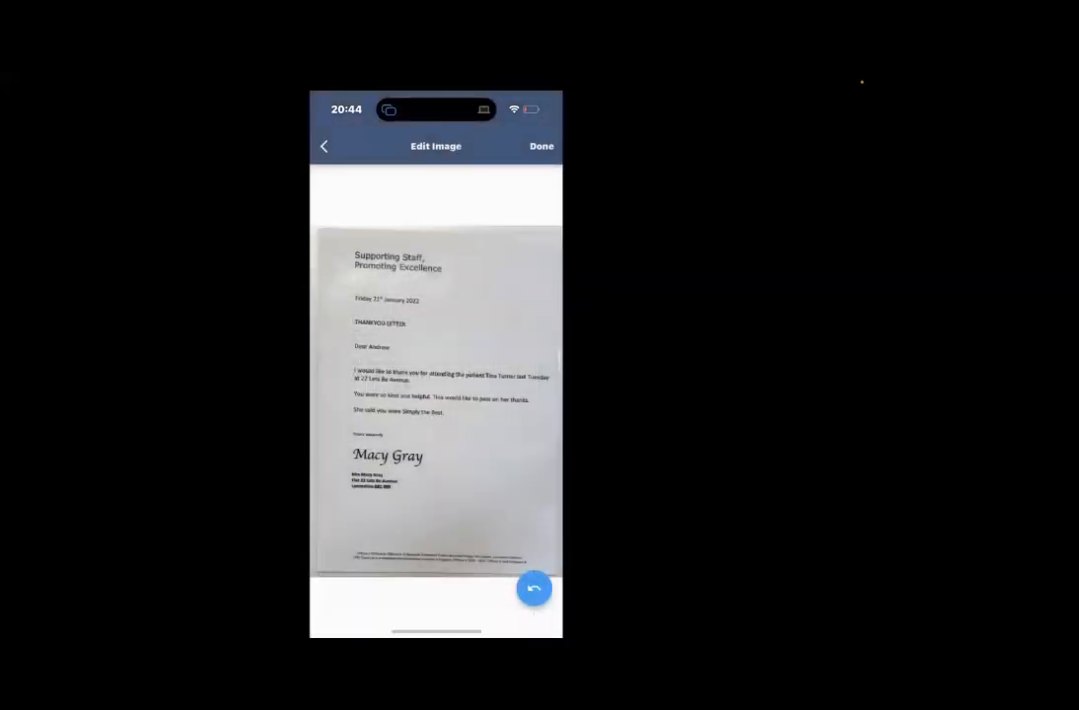
Try blacking out the letter's signature block and two areas of its opening paragraph, and undo the censoring
drag(446, 439, 331, 498)
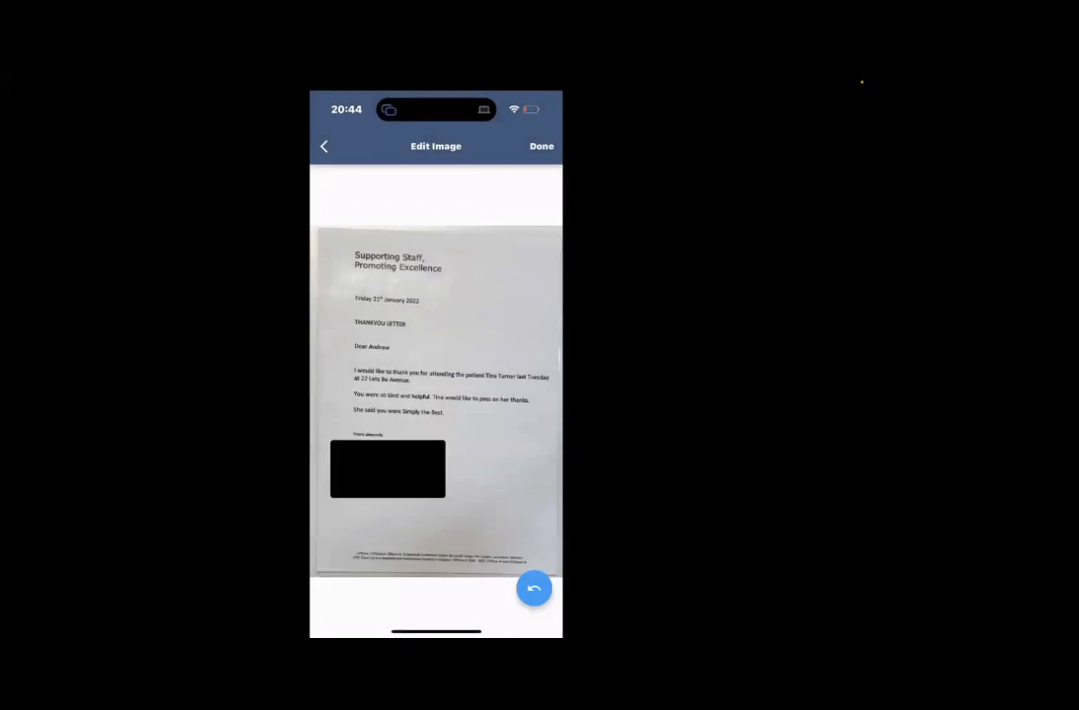
mouse_move(422, 358)
mouse_down()
mouse_move(352, 380)
mouse_move(347, 393)
mouse_up()
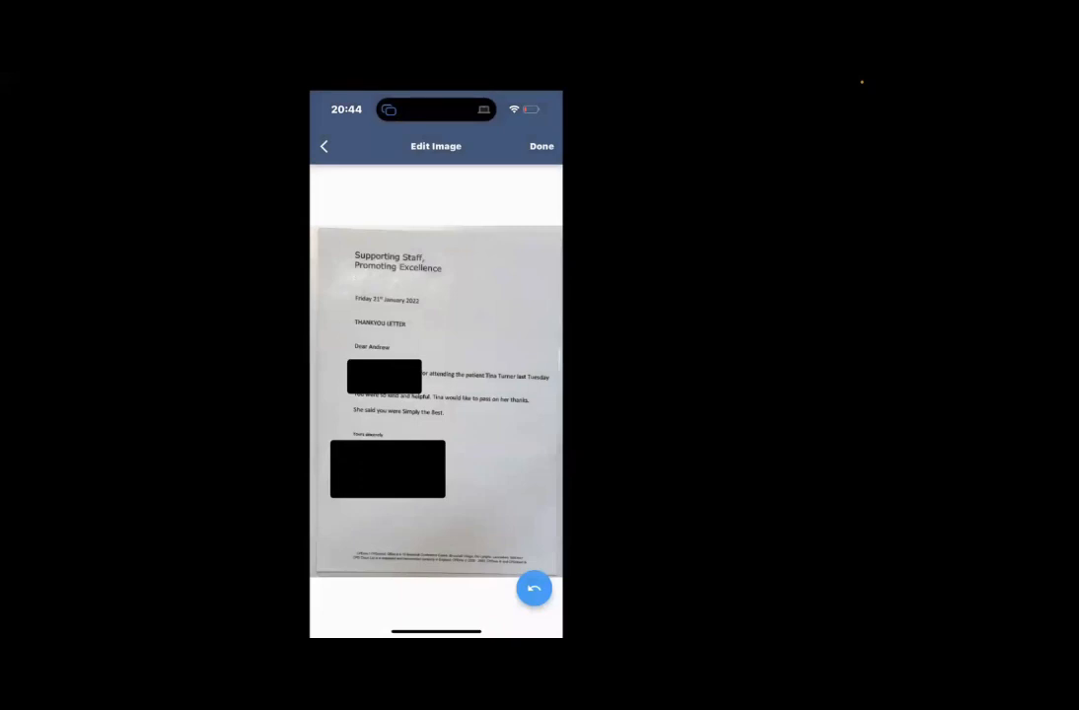
drag(469, 351, 535, 404)
click(534, 589)
click(533, 589)
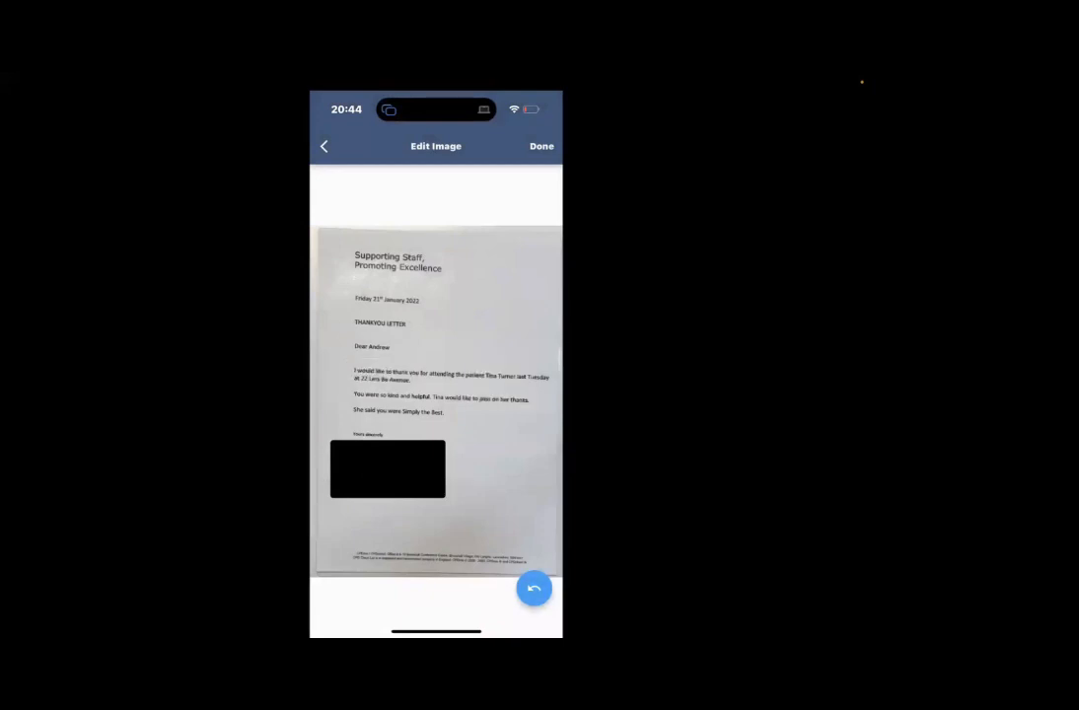
click(534, 589)
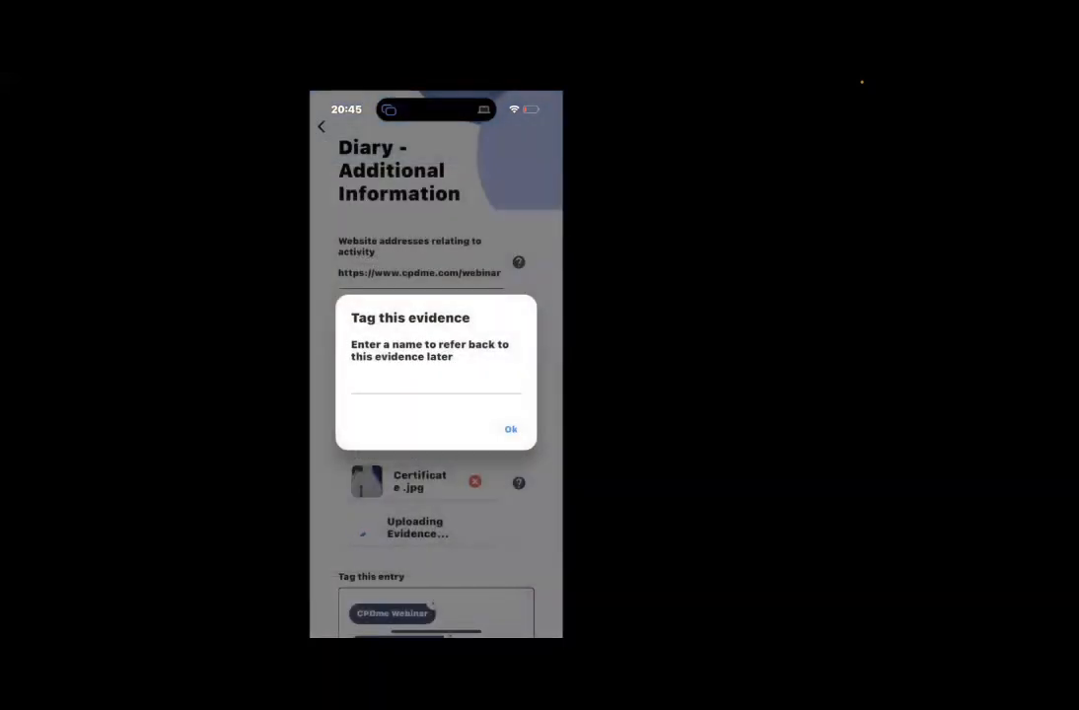
Name the scanned evidence Thankyou letter and upload it
text(Tha)
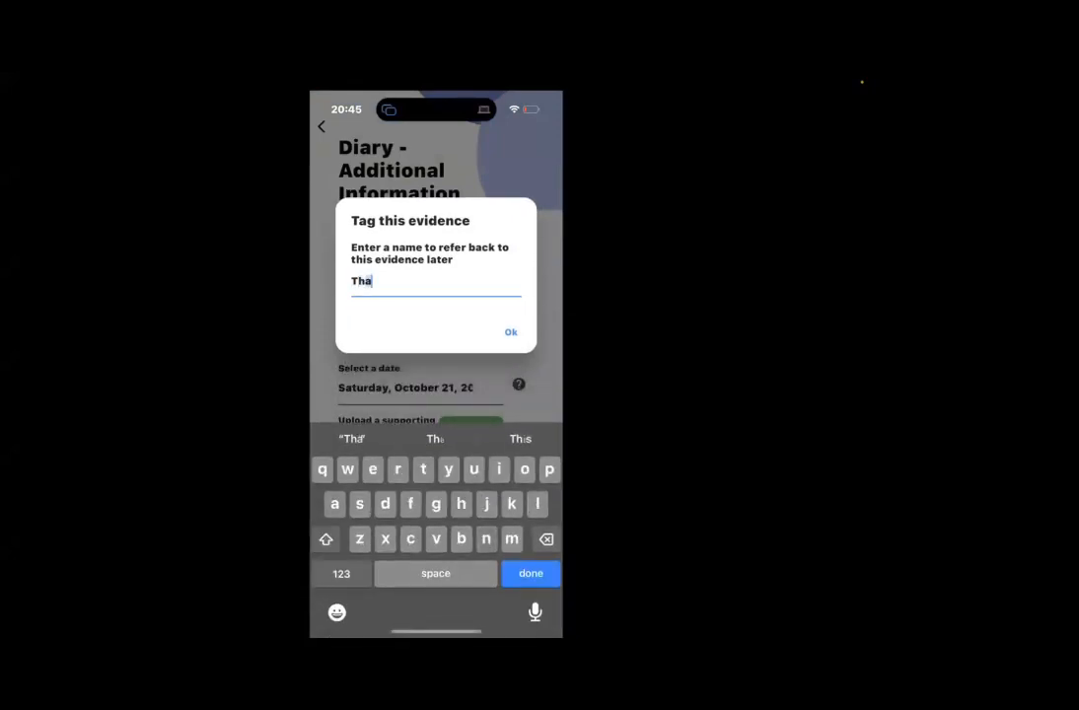
text(nkyou l)
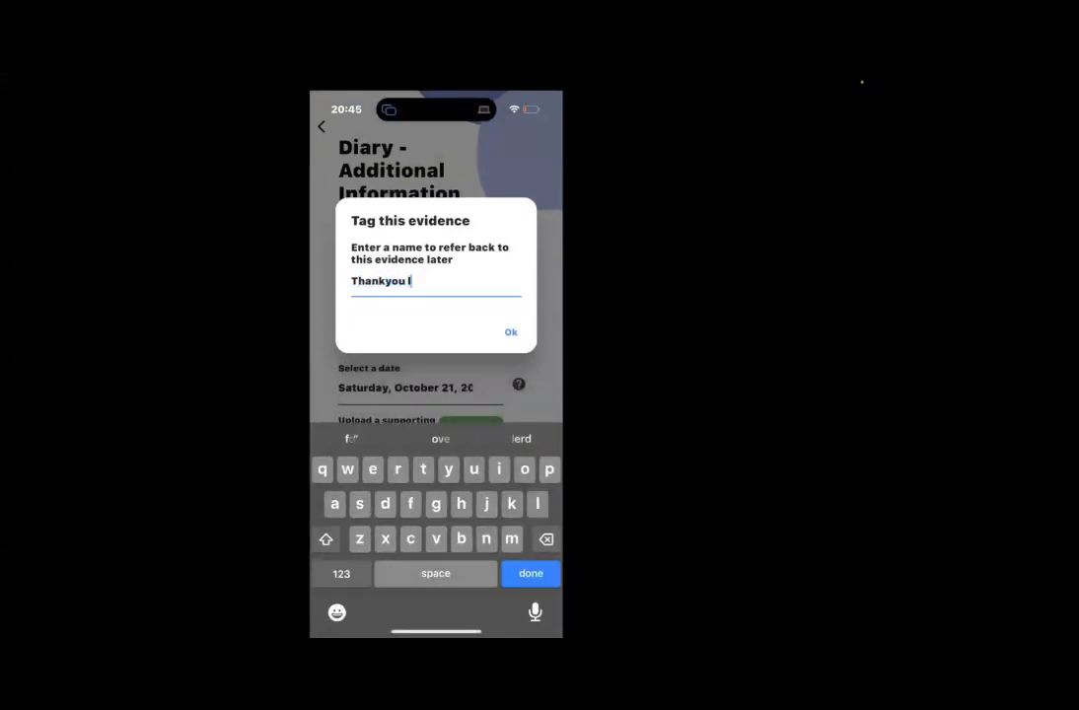
text(etter)
key(Return)
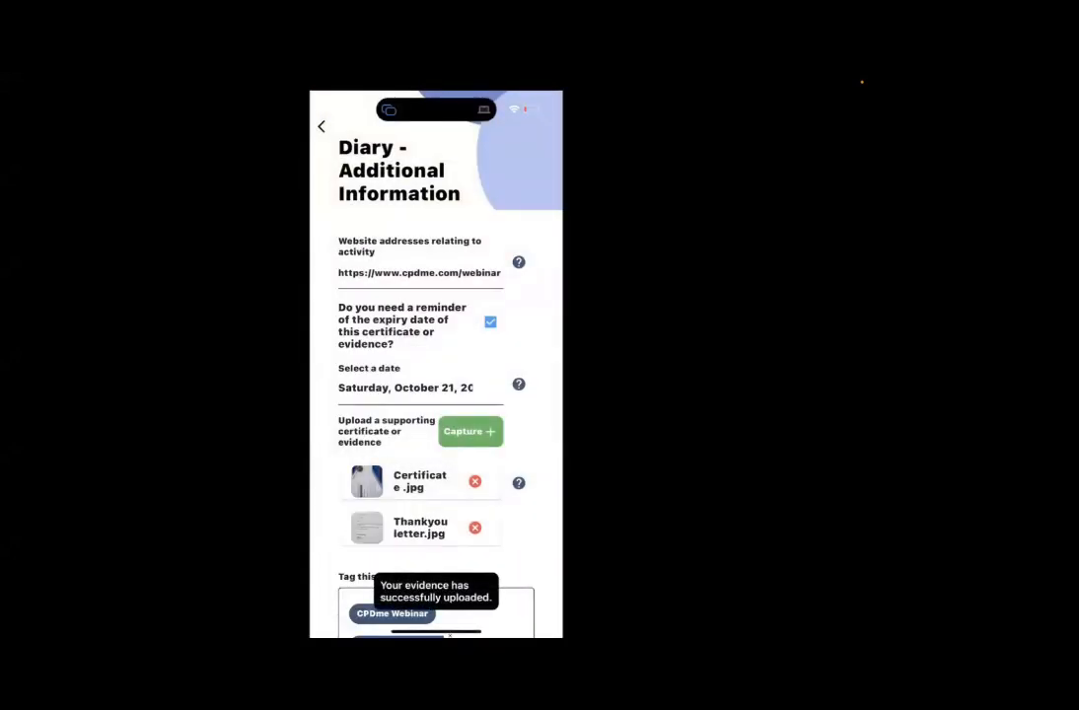
Save and exit the diary entry, returning to the entries list
scroll(436, 395, down, 4)
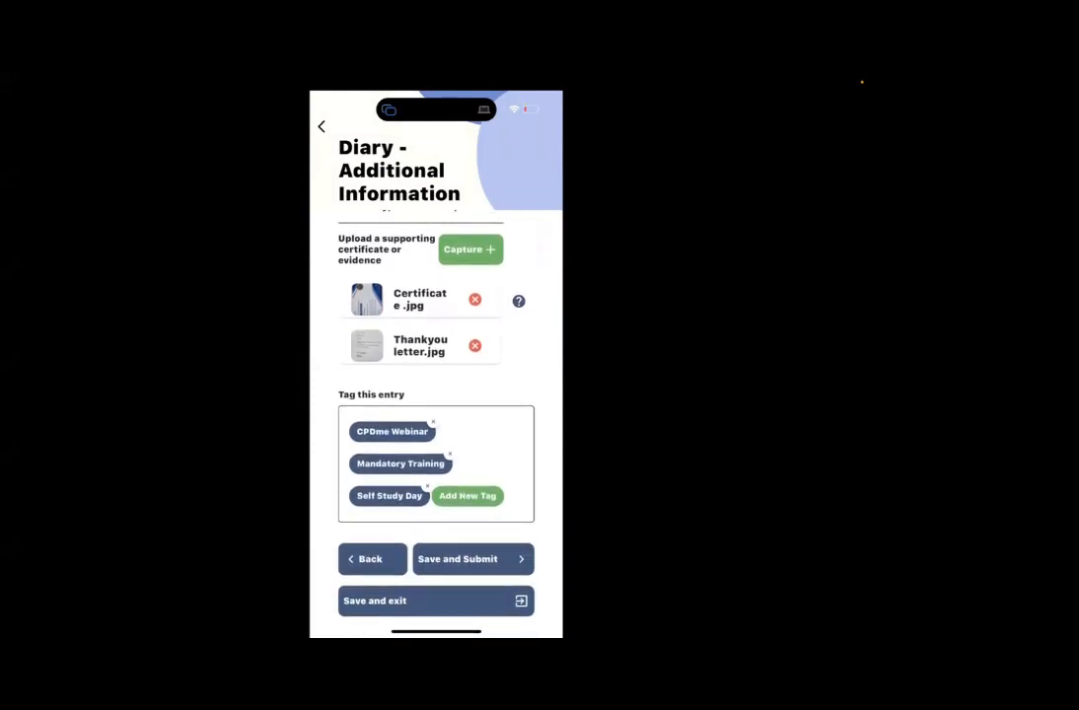
click(436, 601)
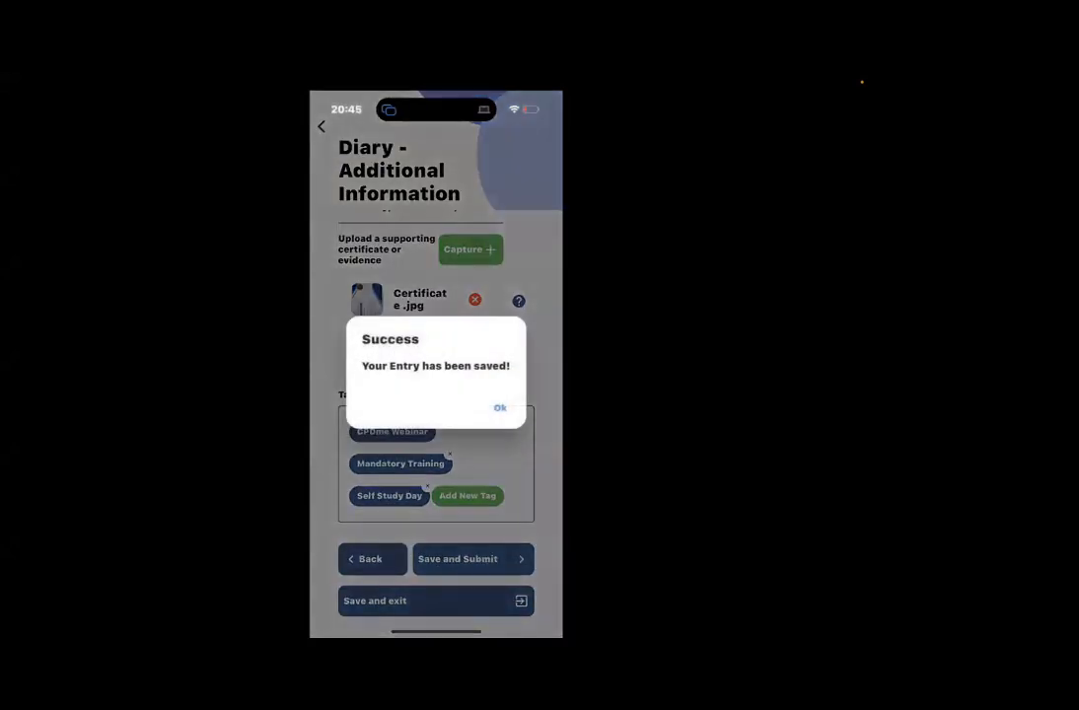
click(498, 408)
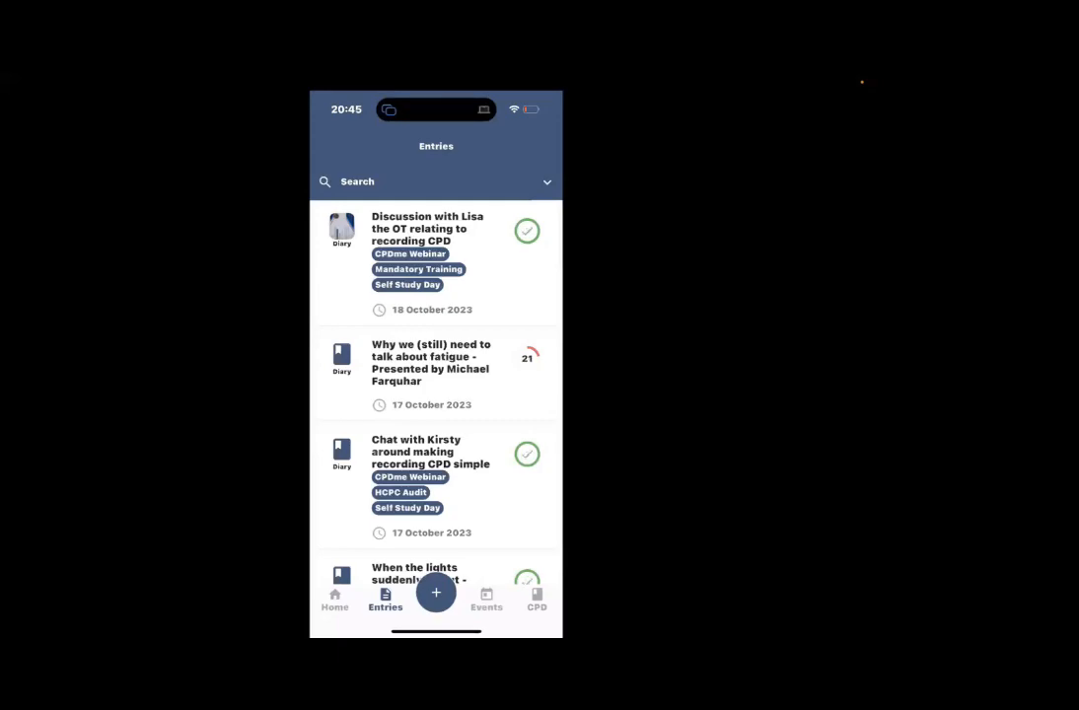
Capture new unassigned evidence by photographing the CPDme poster with the camera, accept the photo and proceed to naming it
click(436, 592)
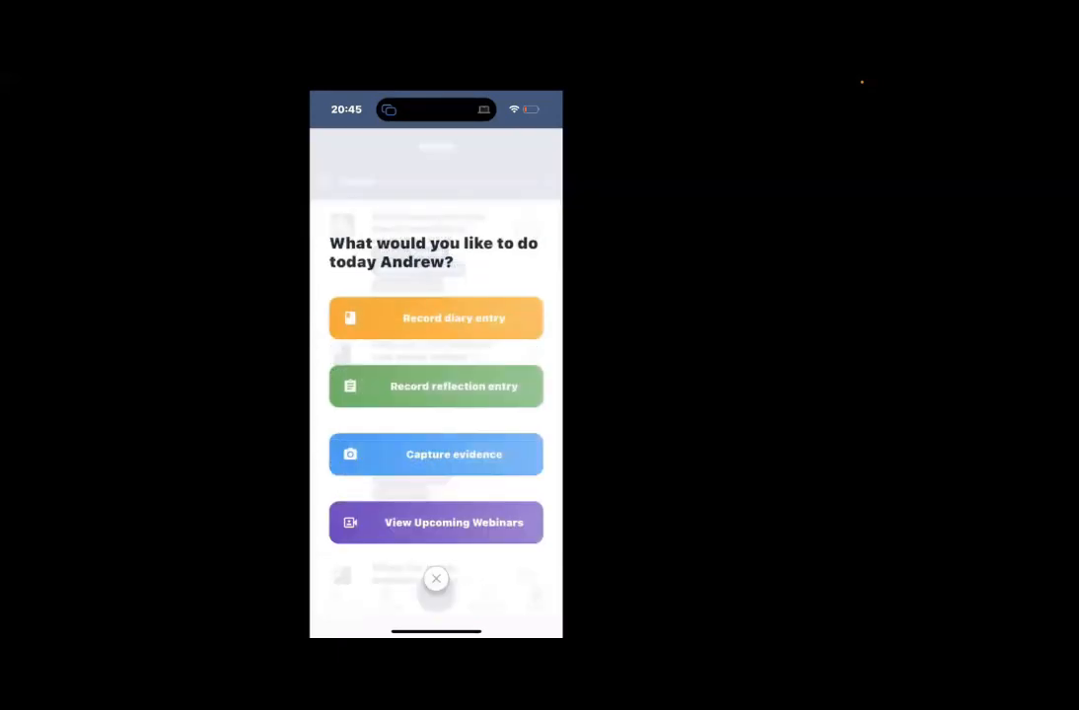
click(436, 454)
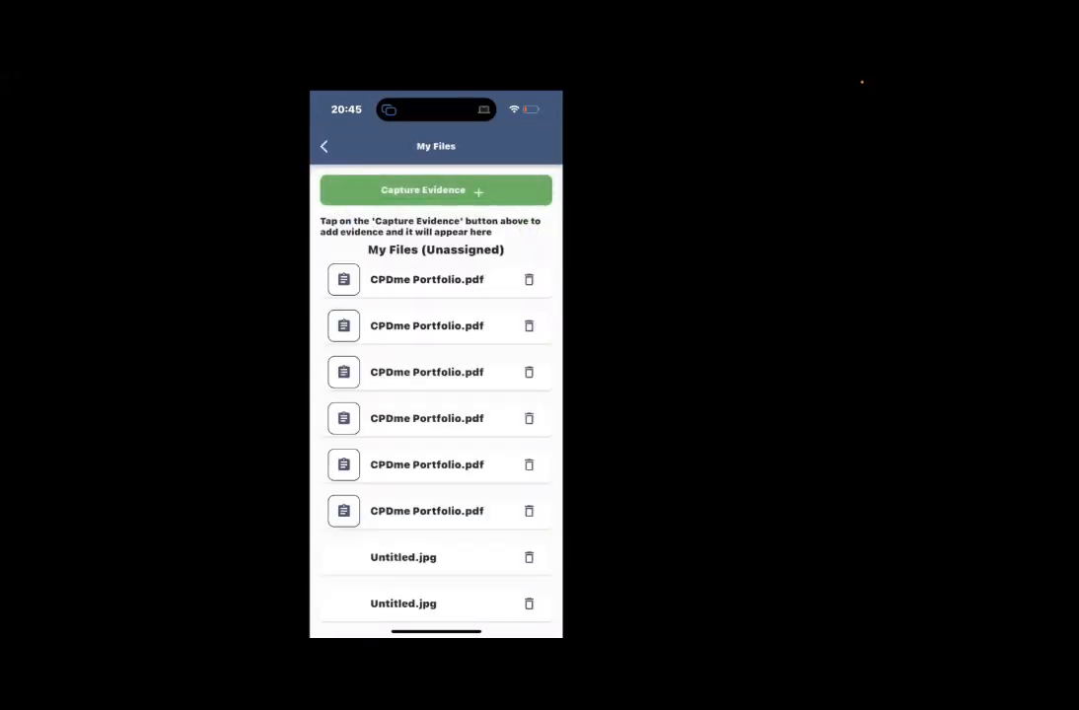
click(436, 190)
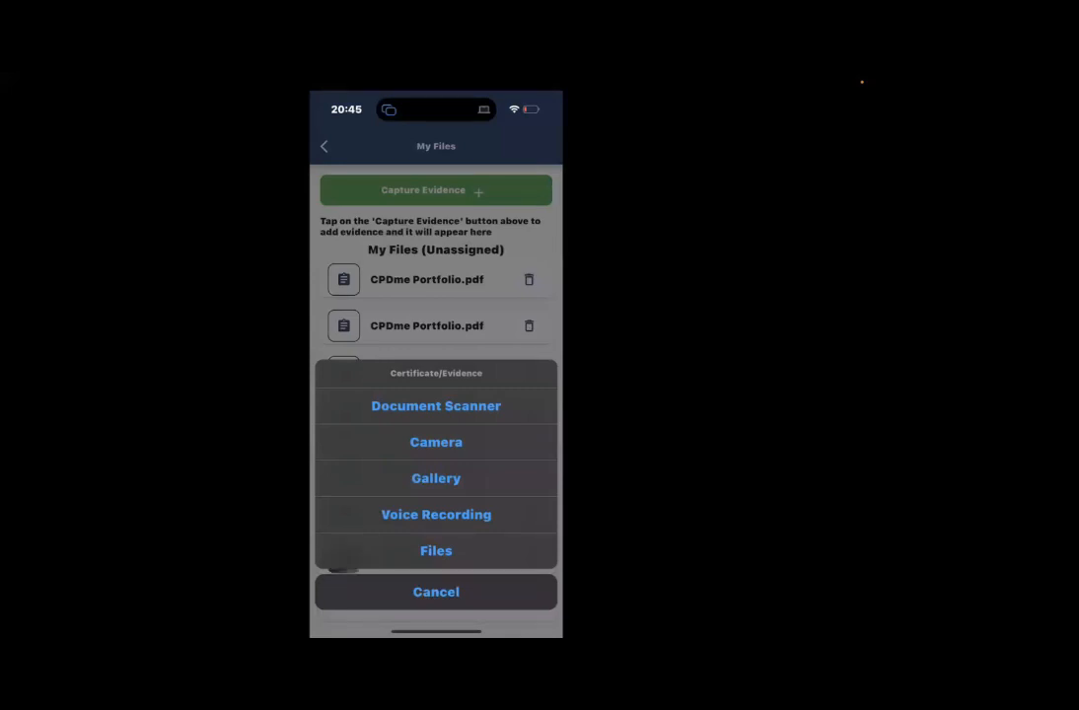
click(436, 442)
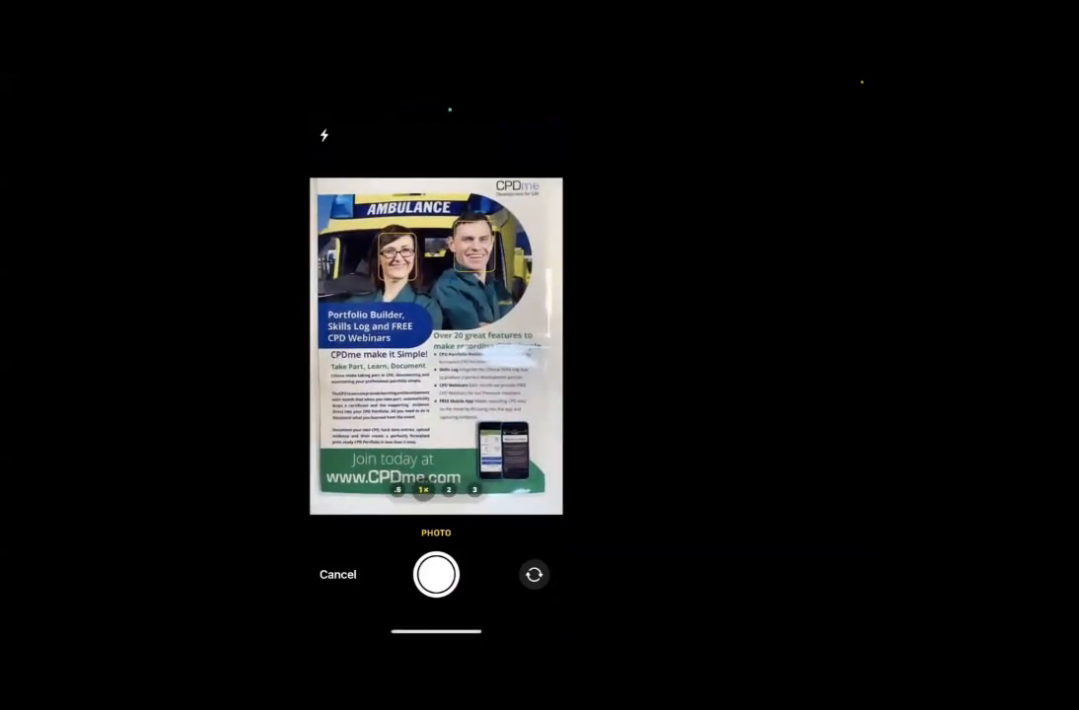
click(436, 575)
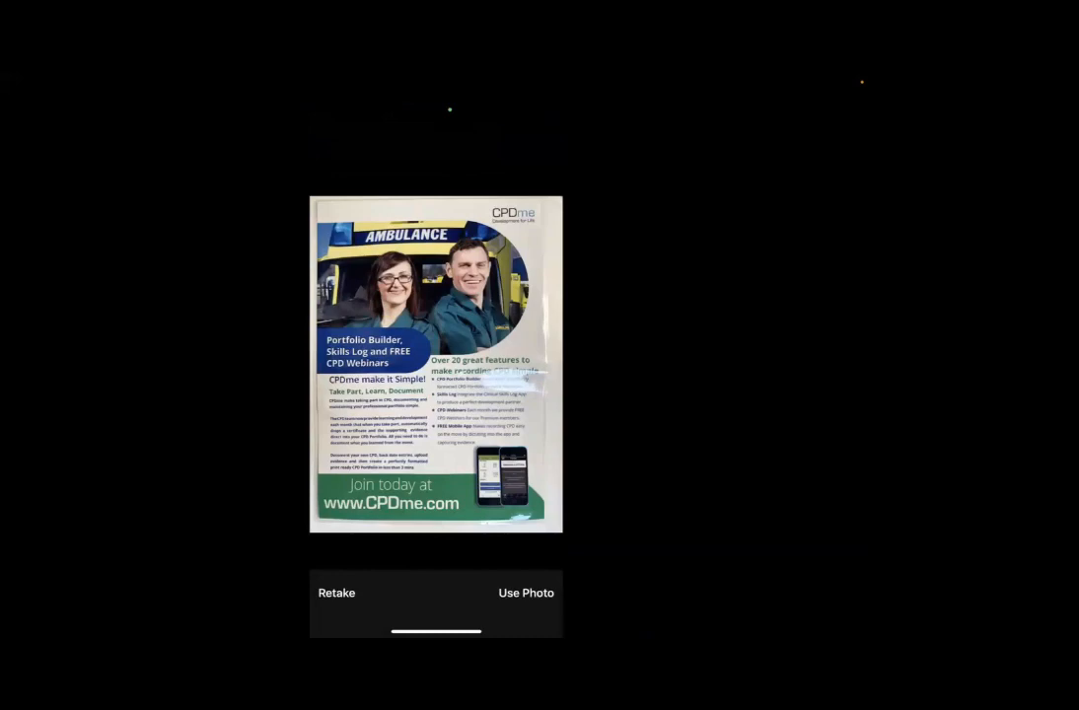
click(525, 593)
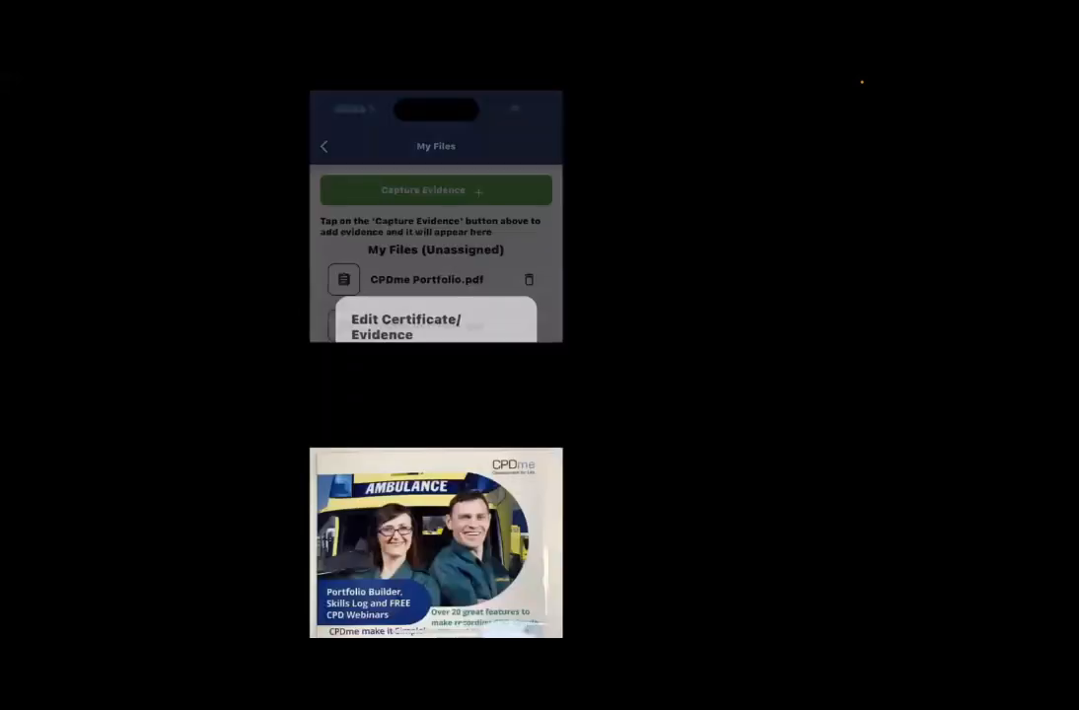
click(465, 427)
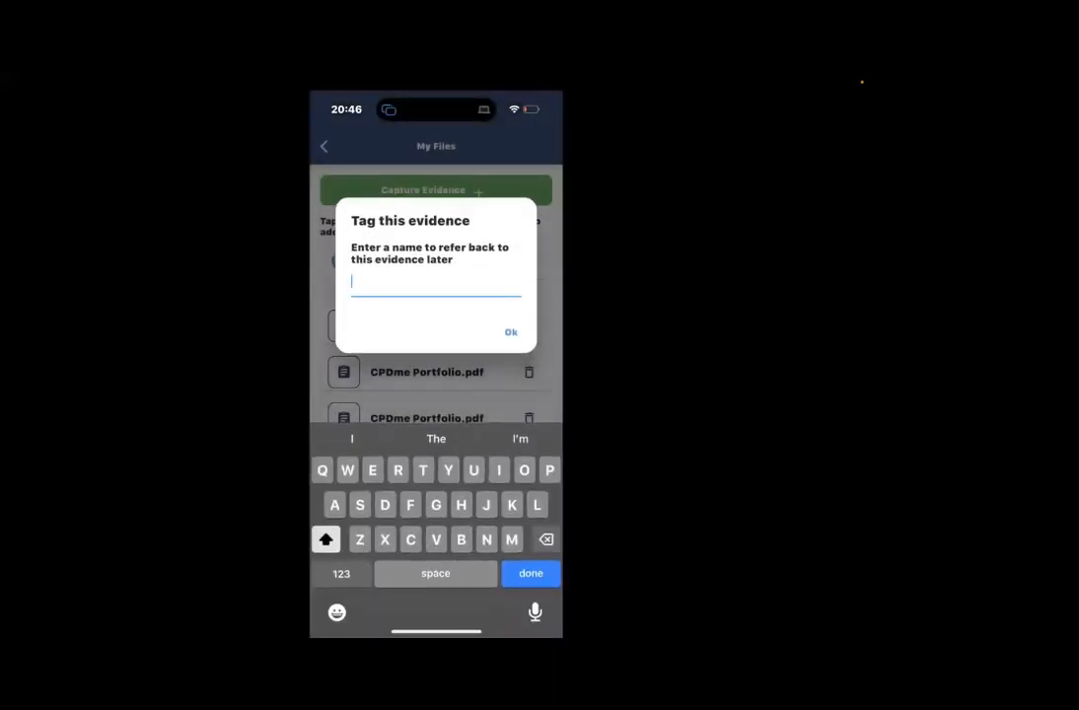
Name the captured photo Screen shot 2023 conference and finish adding it to My Files
text(Scree)
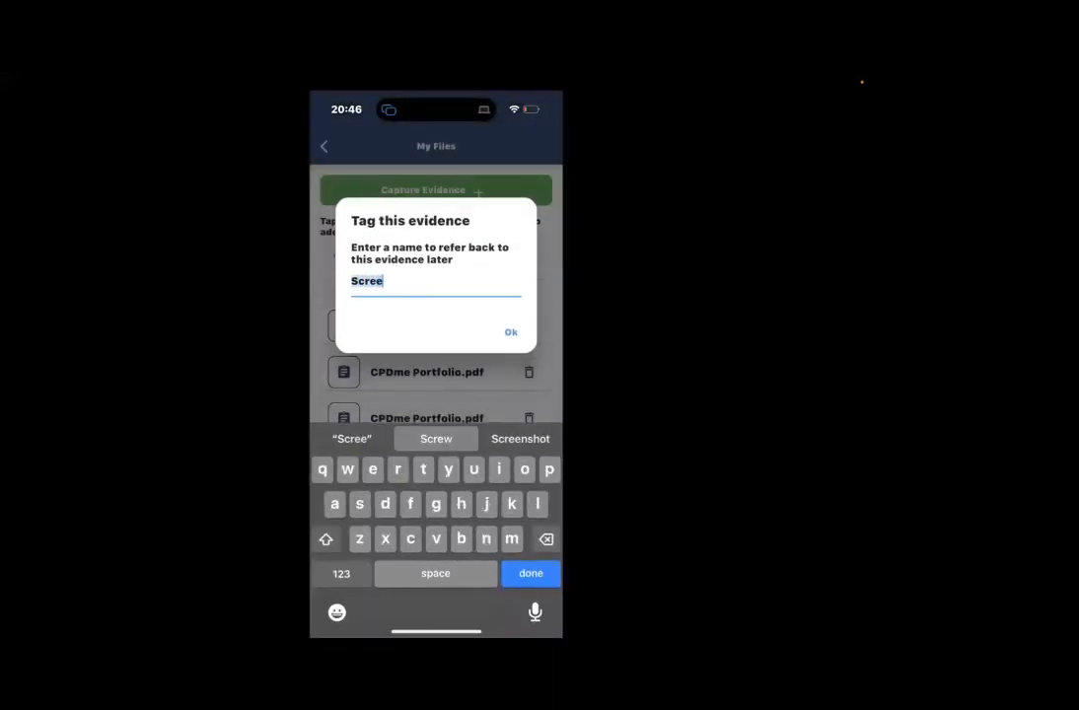
text(n shot )
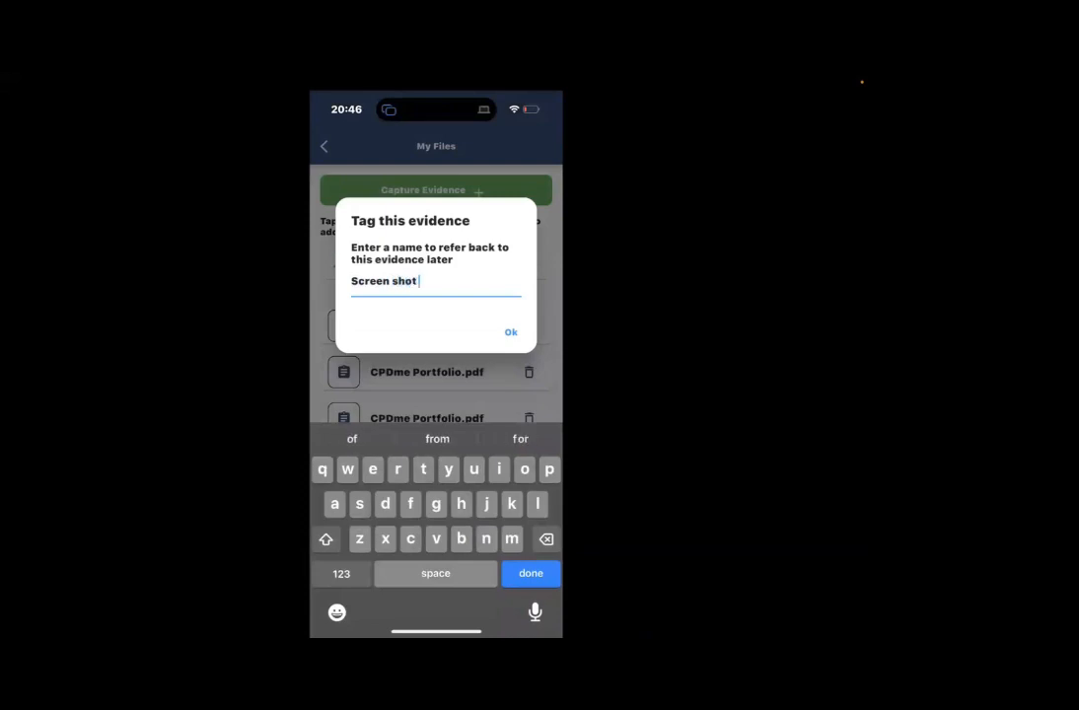
text(2018)
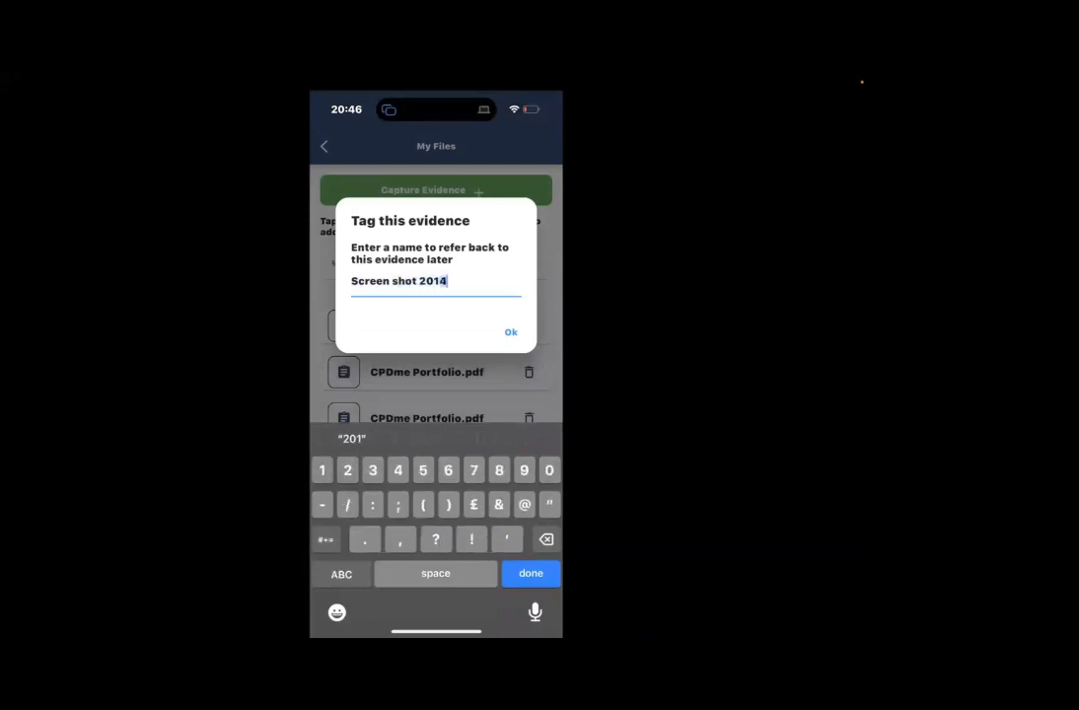
key(BackSpace)
key(BackSpace)
text(23)
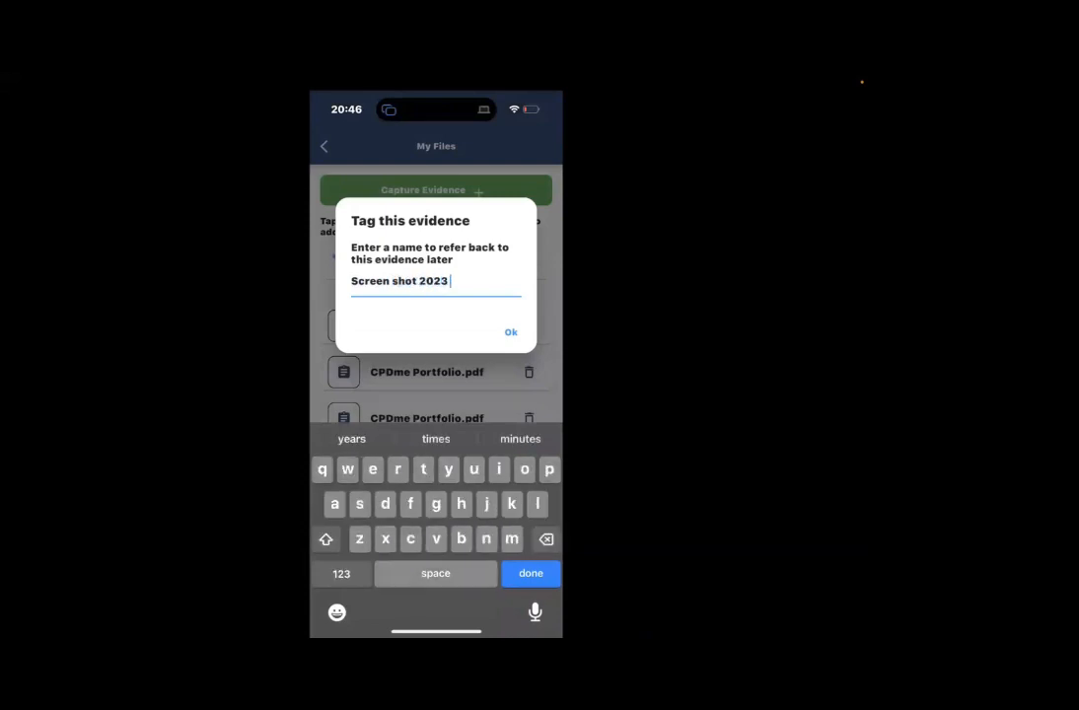
text( confere)
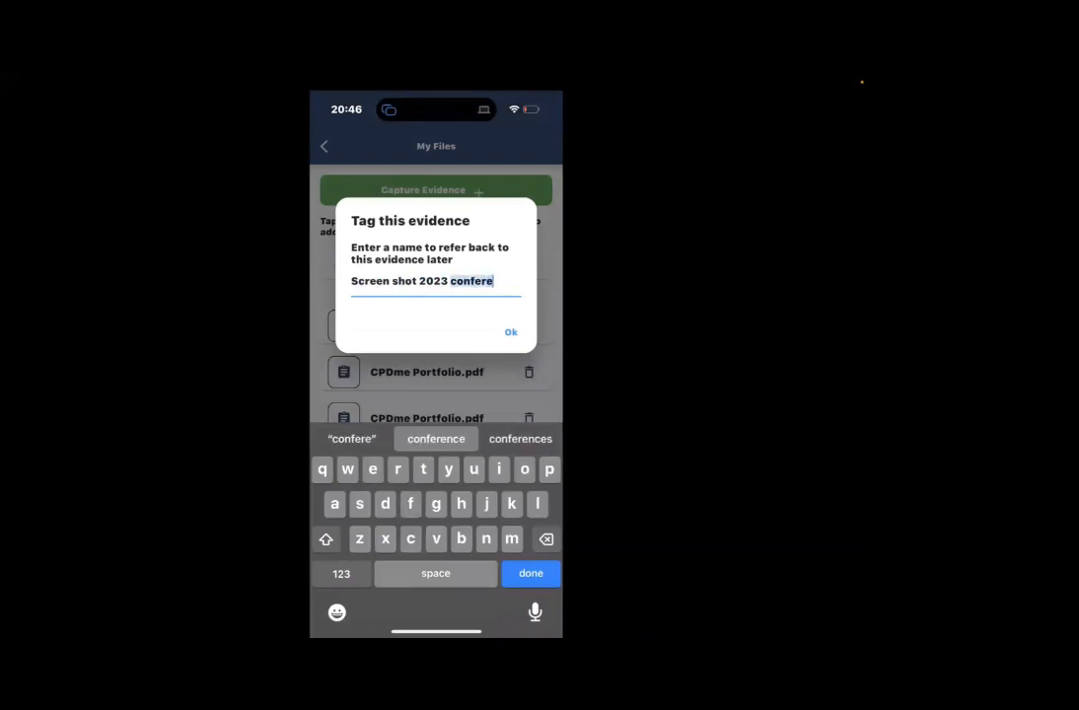
click(436, 439)
click(511, 332)
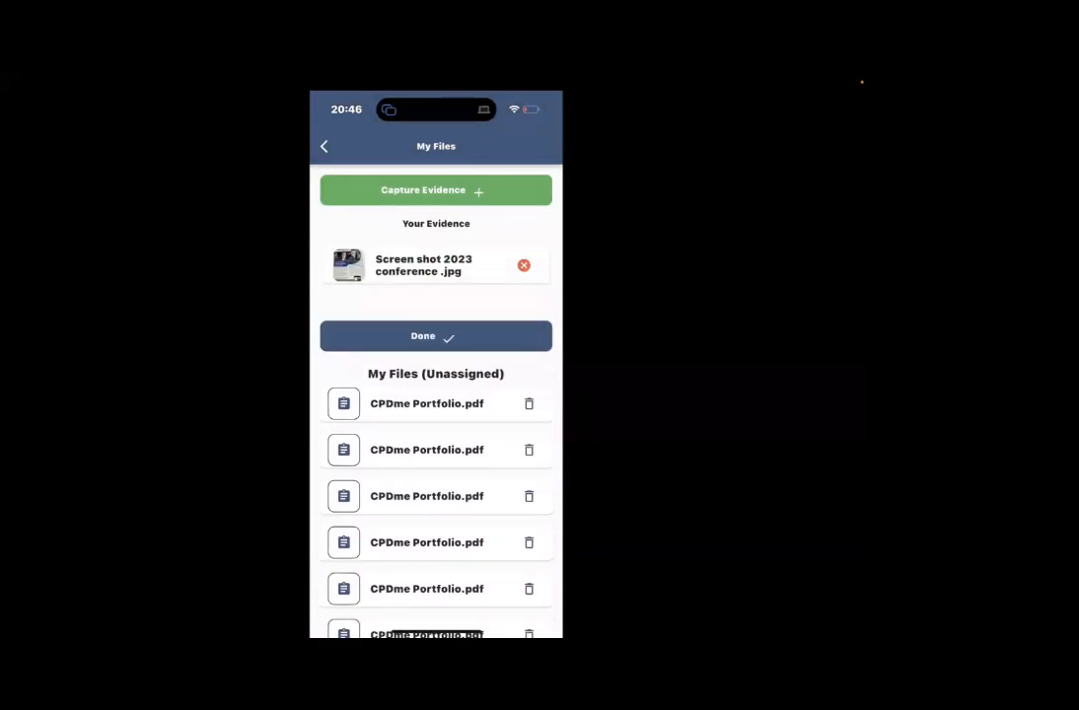
click(436, 337)
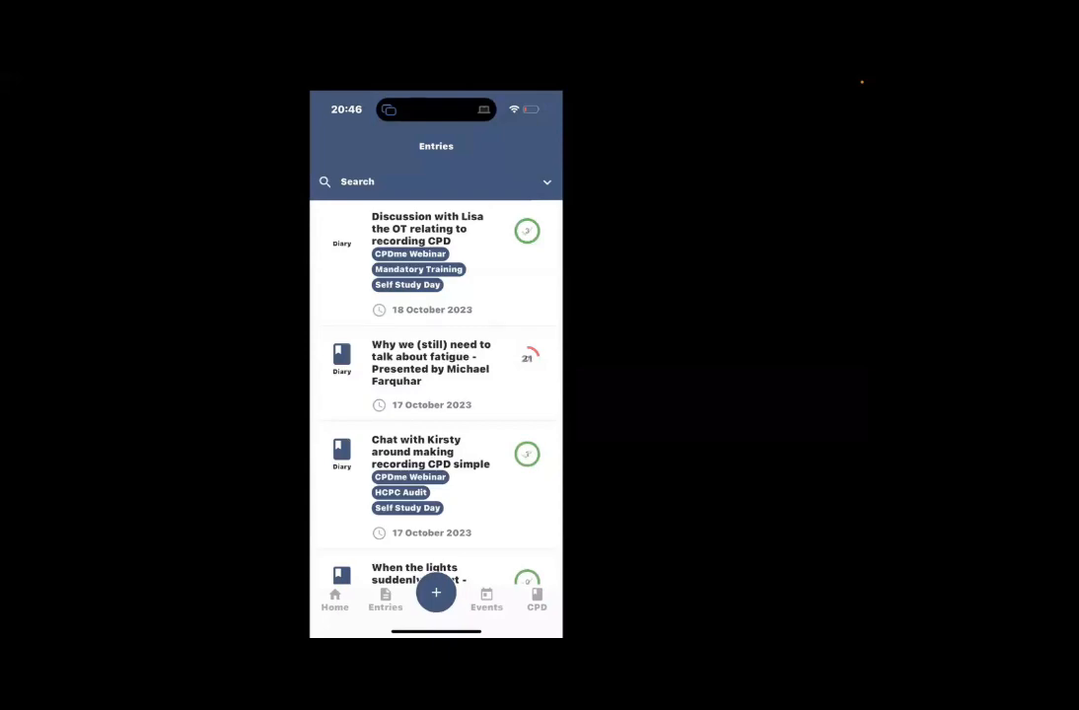
click(436, 591)
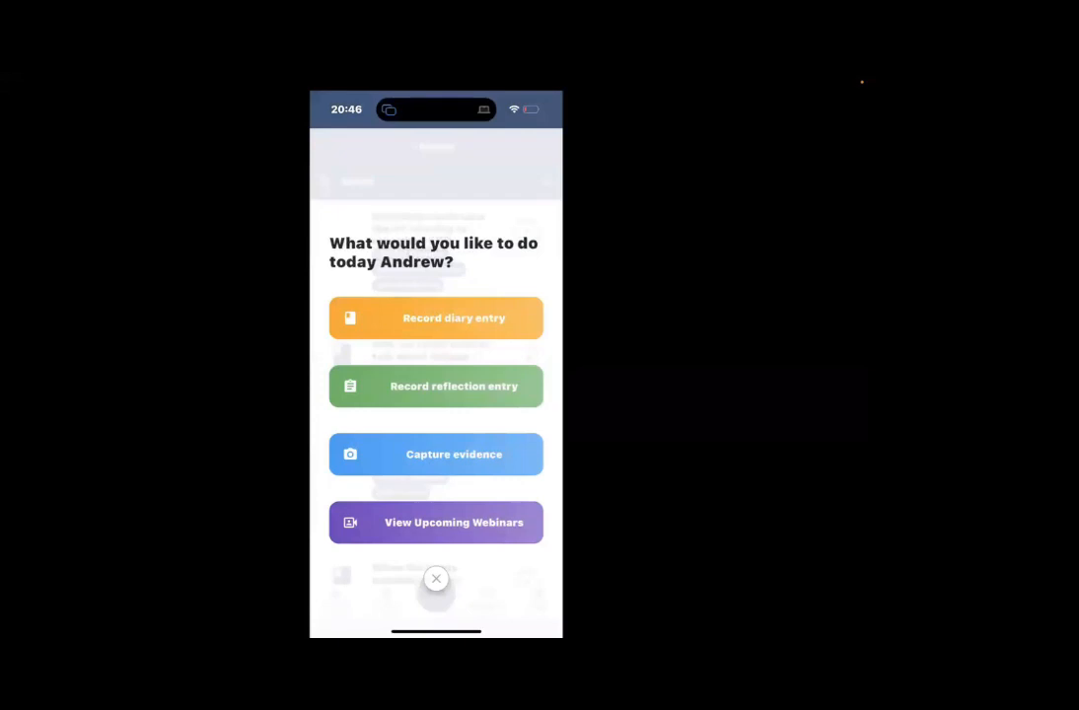
click(436, 579)
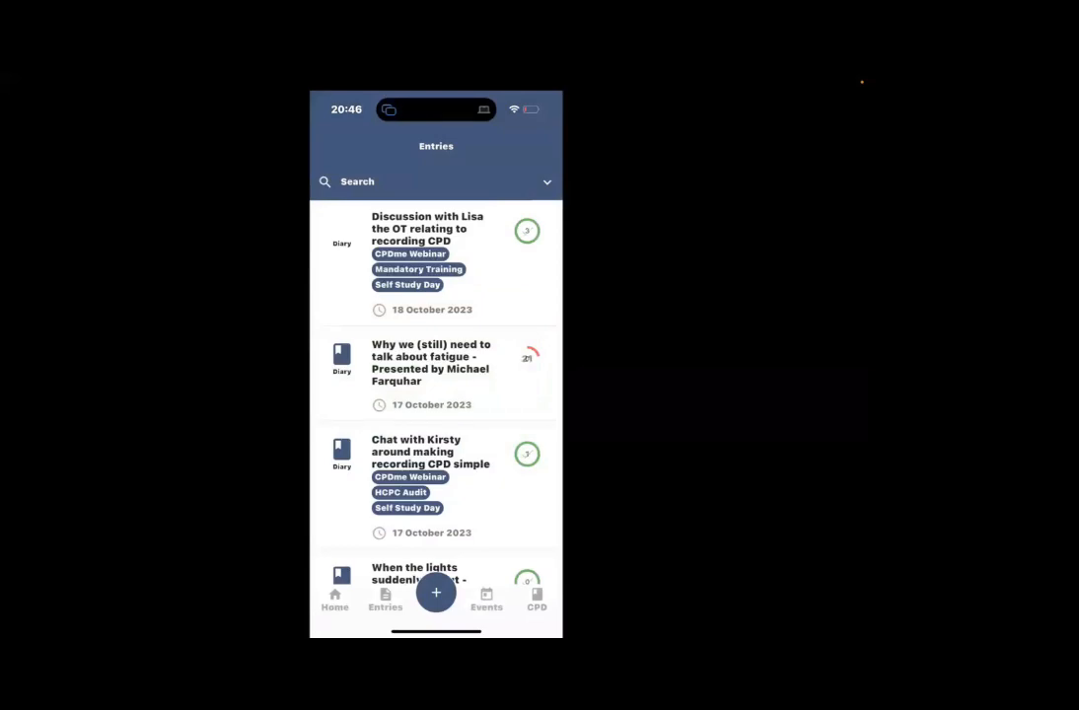
Browse the upcoming webinars in the CPD shared area and the videos in CPDhub Library 2023
click(537, 599)
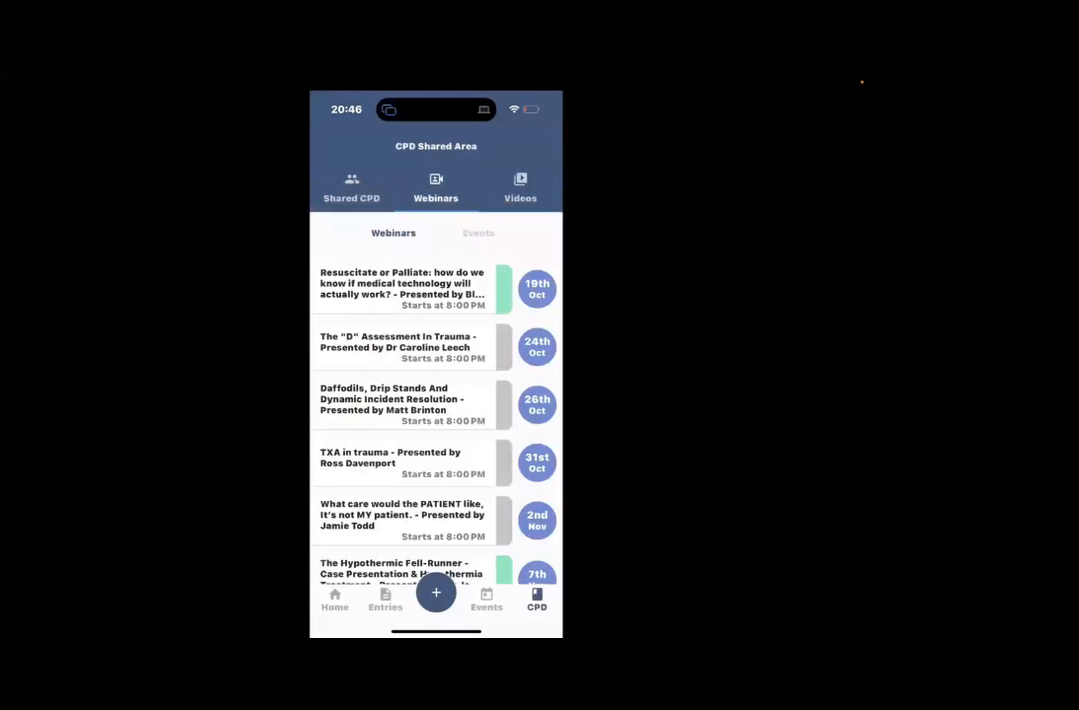
scroll(412, 425, down, 5)
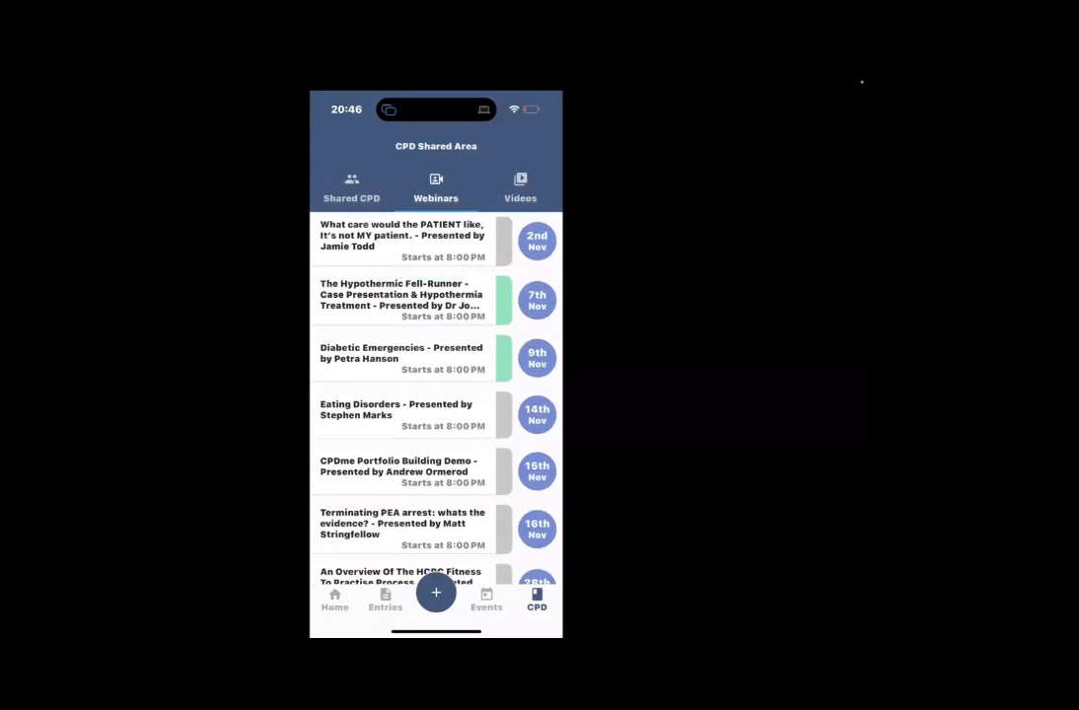
scroll(412, 425, up, 7)
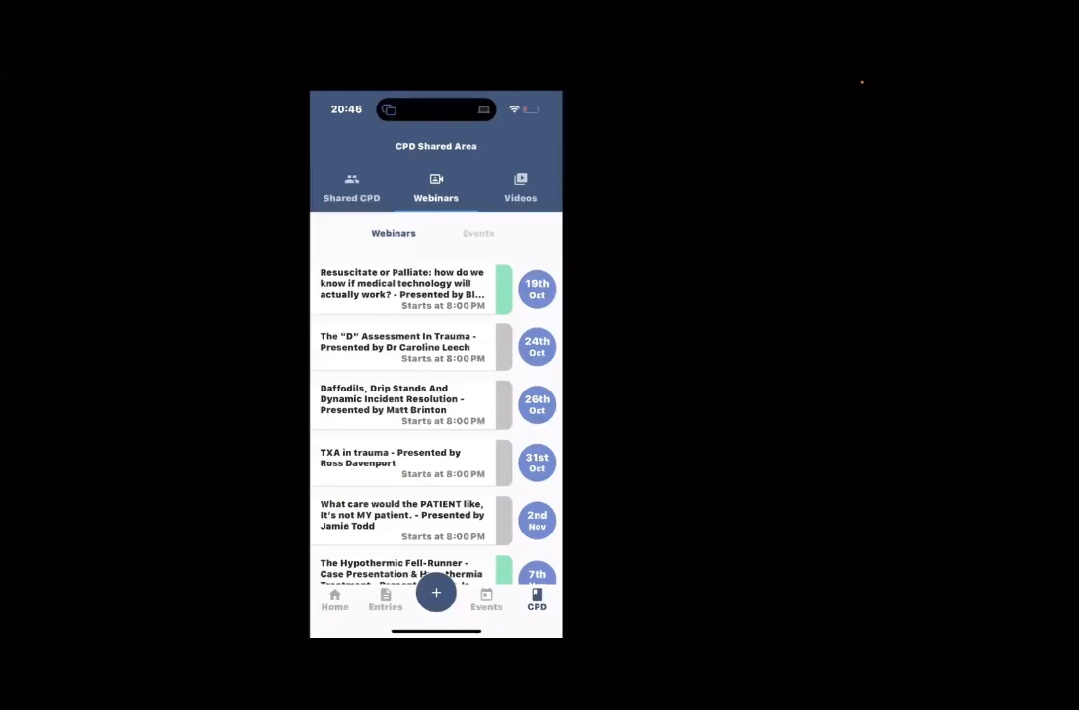
click(520, 188)
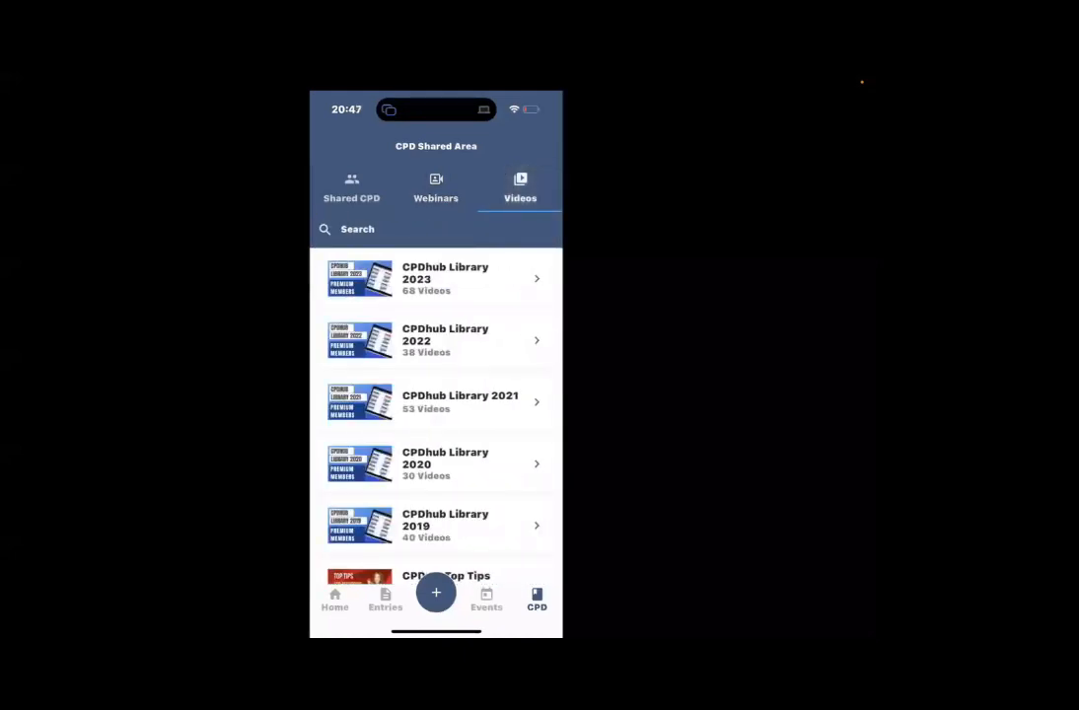
click(445, 279)
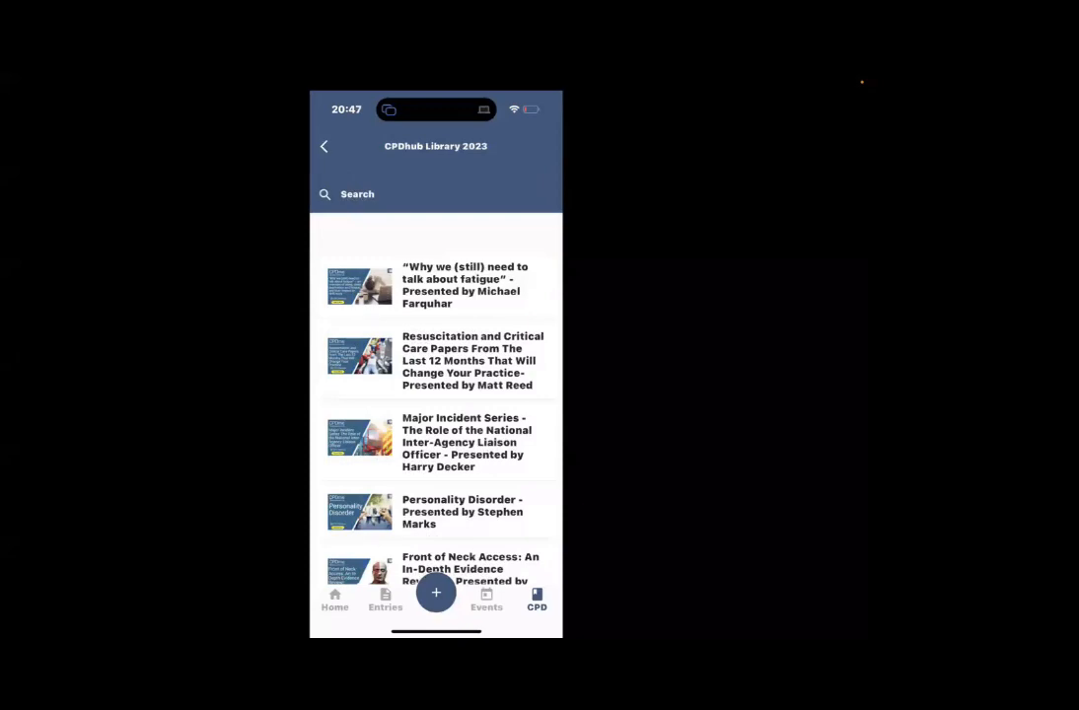
scroll(436, 395, down, 15)
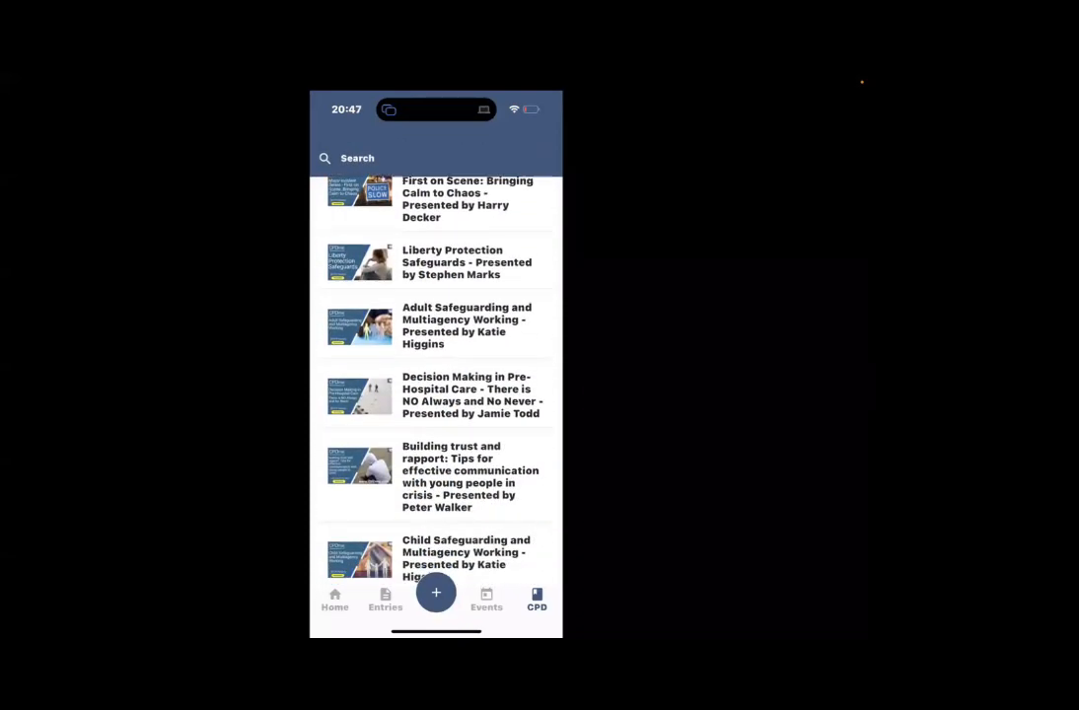
scroll(436, 394, up, 15)
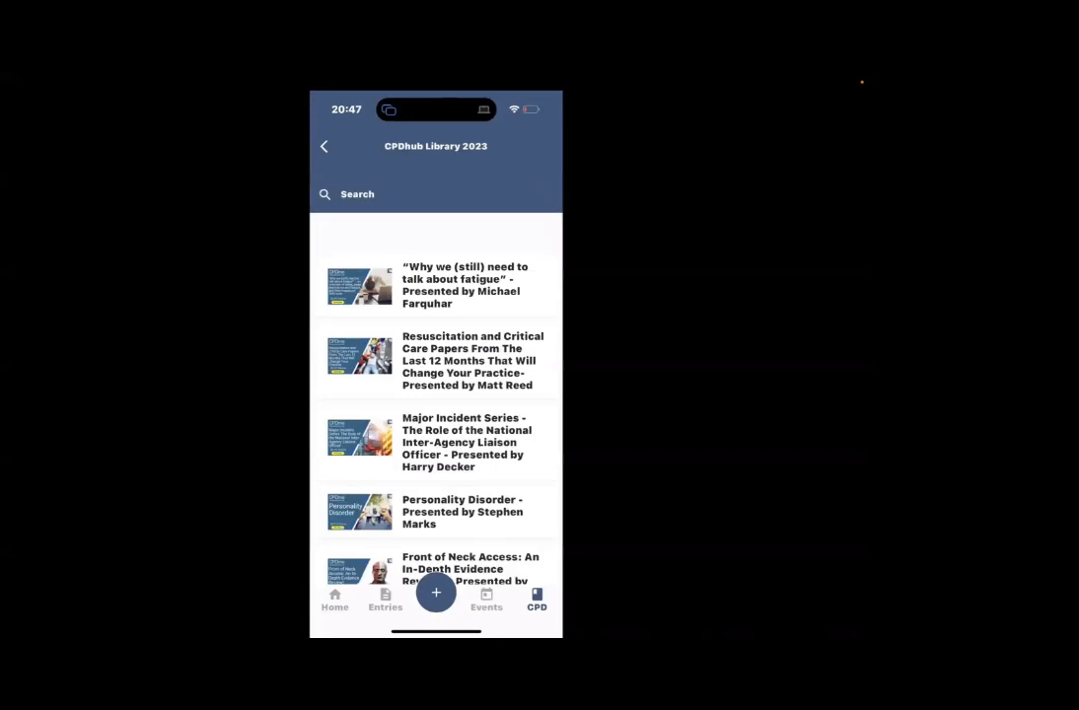
Return to the mobile app's dashboard and stop mirroring the phone screen to switch back to the web dashboard in Safari
click(334, 599)
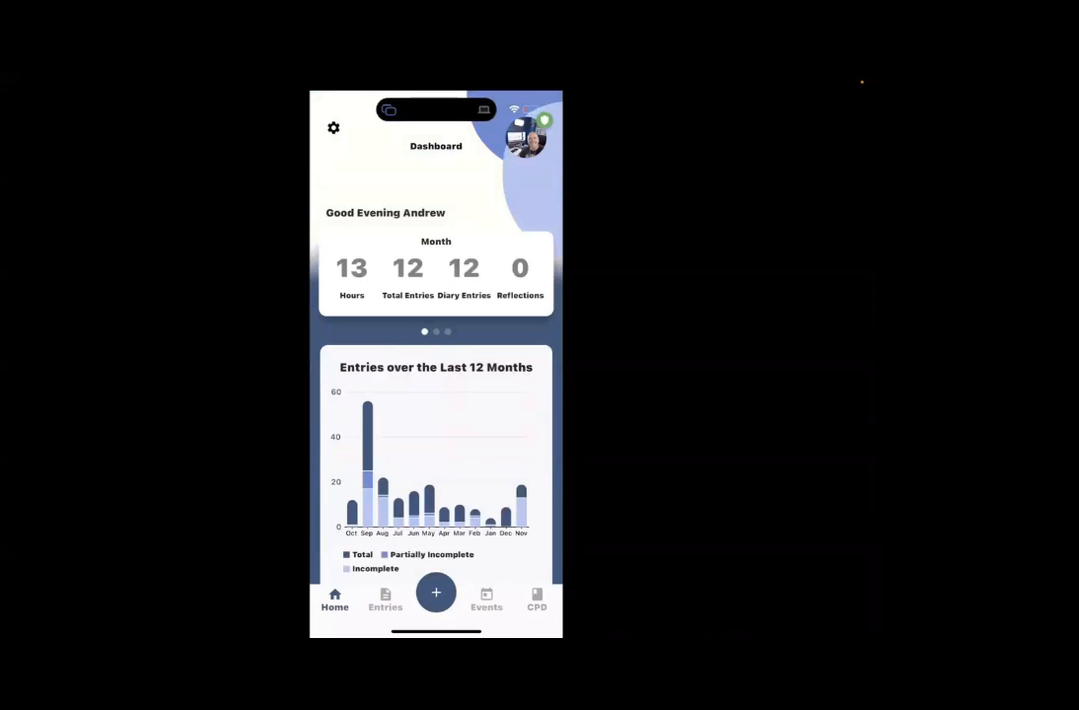
drag(533, 95, 533, 395)
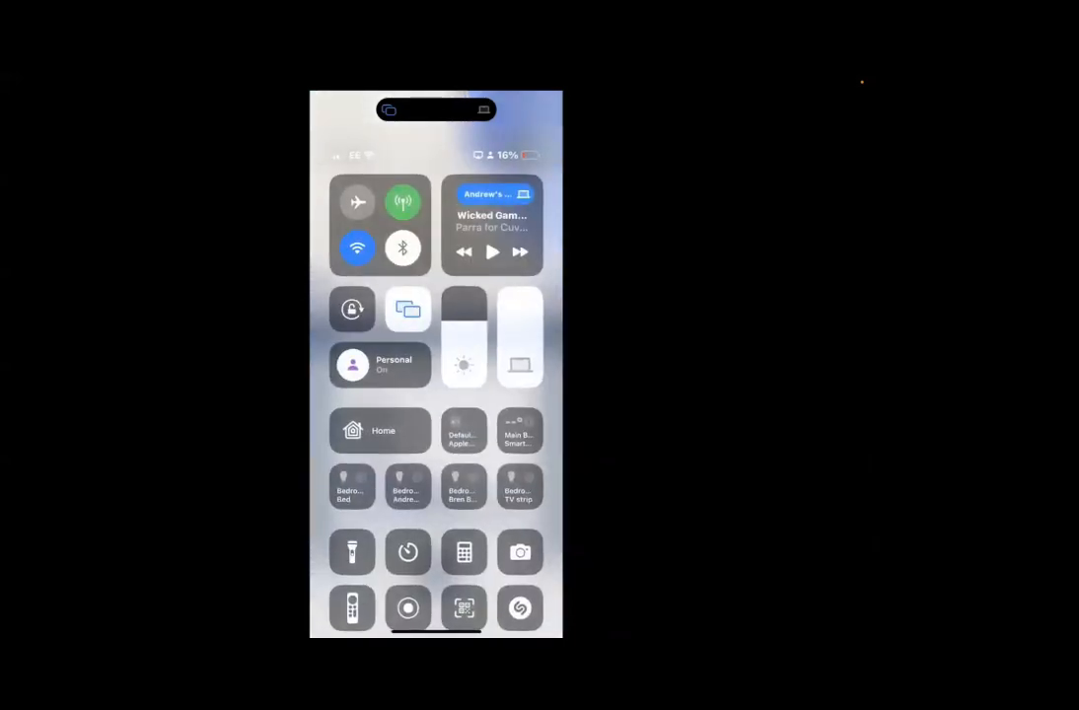
click(410, 309)
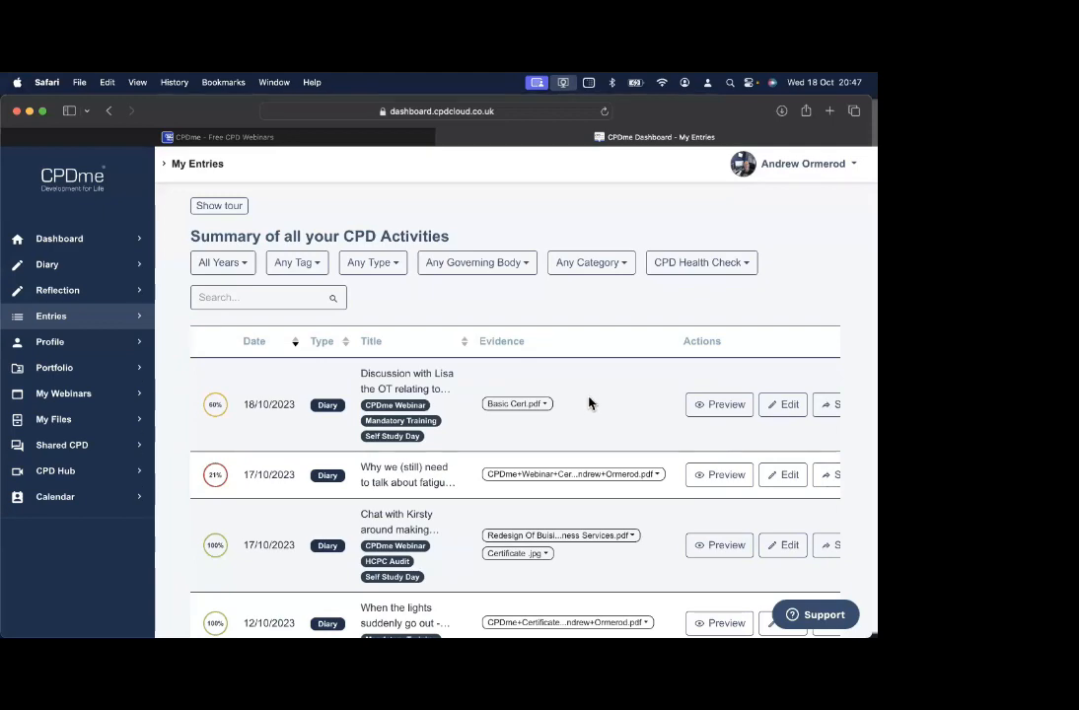
Reload the web entries list and read through the preview of the diary entry dated 18/10/2023
click(59, 292)
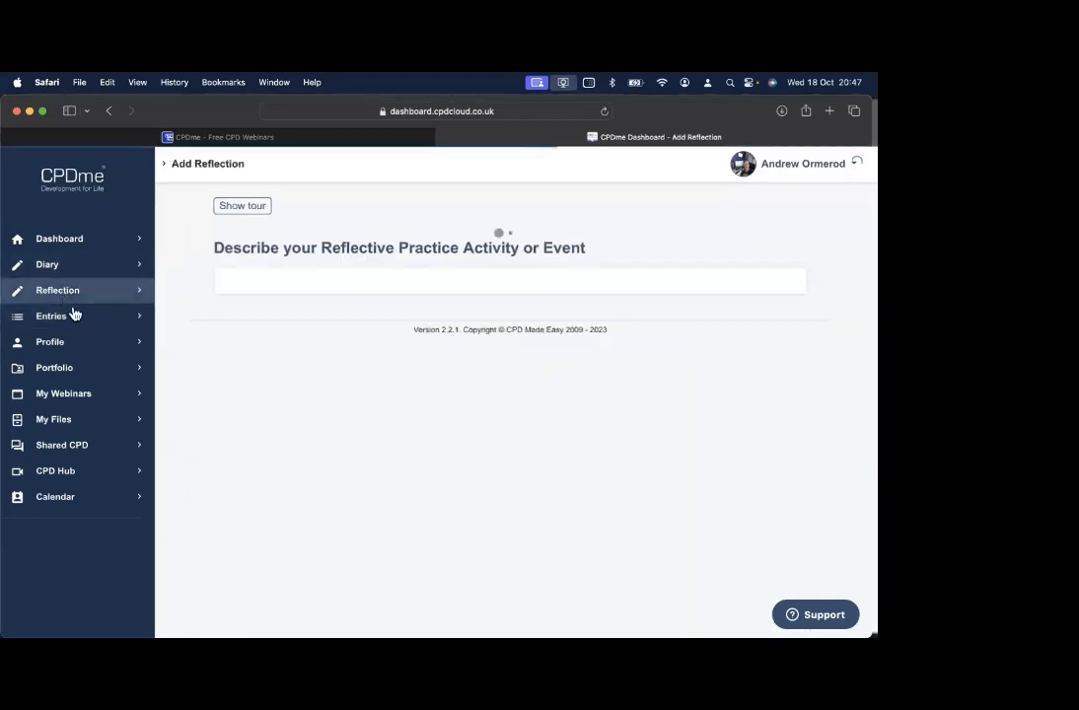
click(60, 320)
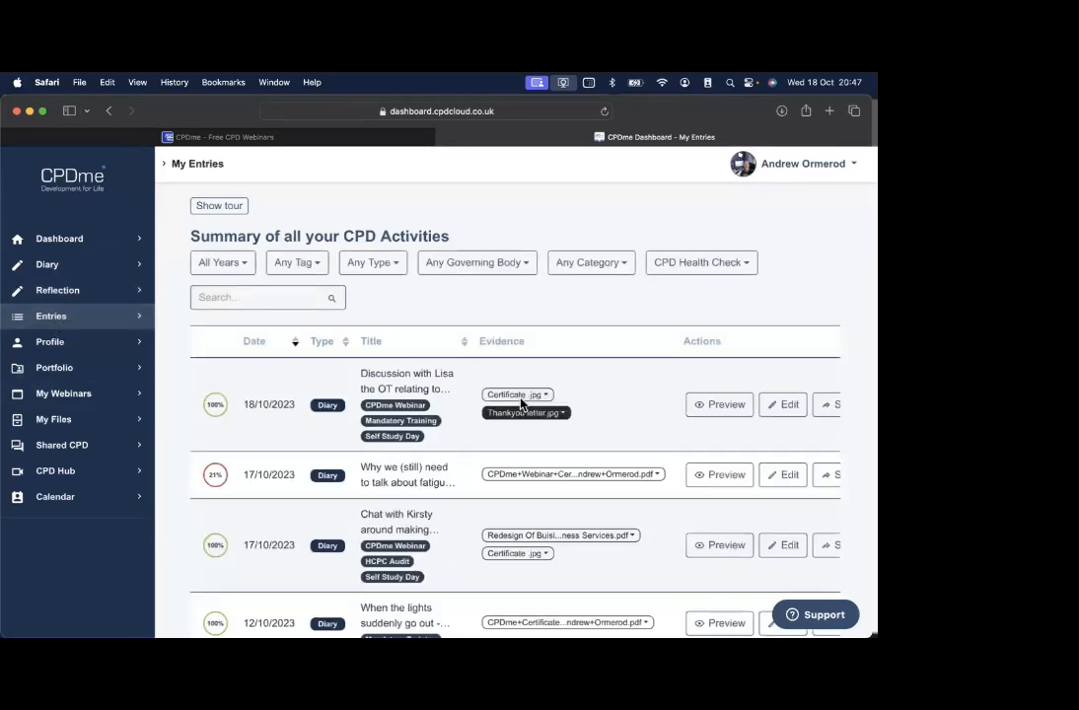
click(724, 406)
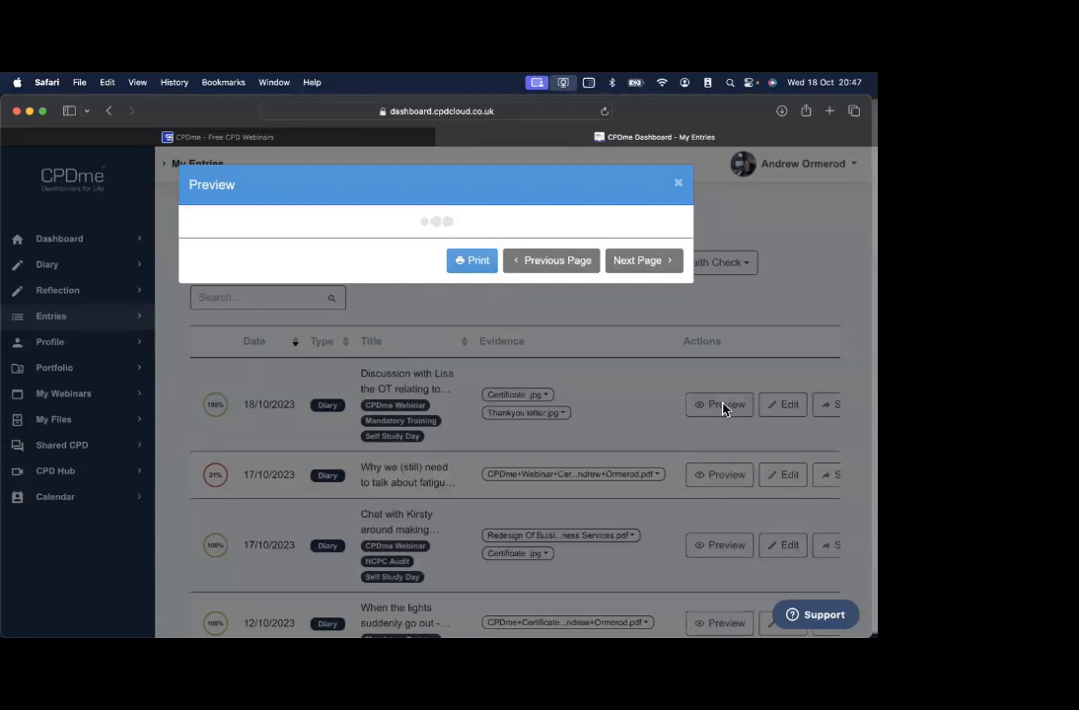
scroll(559, 412, down, 3)
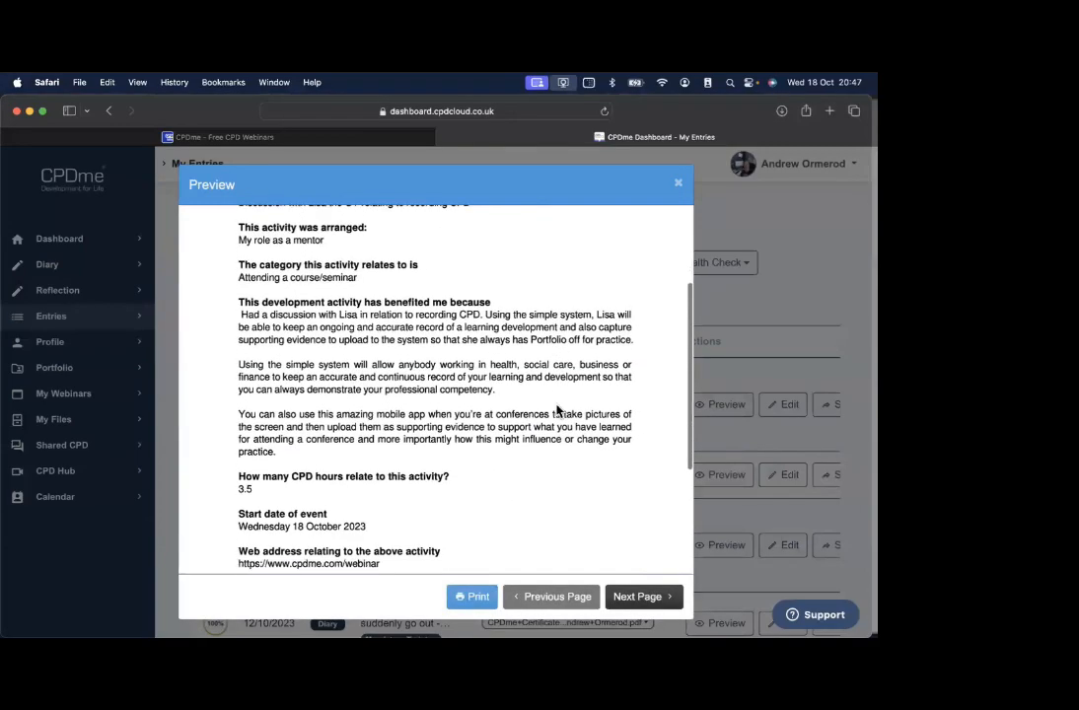
scroll(557, 403, down, 4)
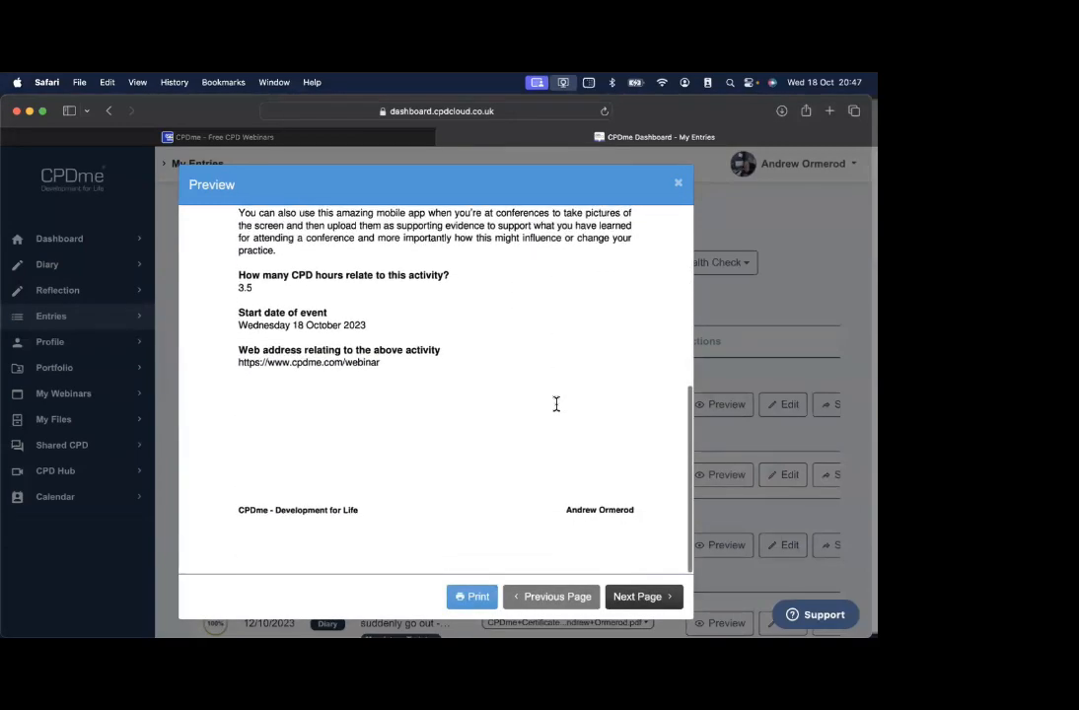
scroll(556, 404, up, 4)
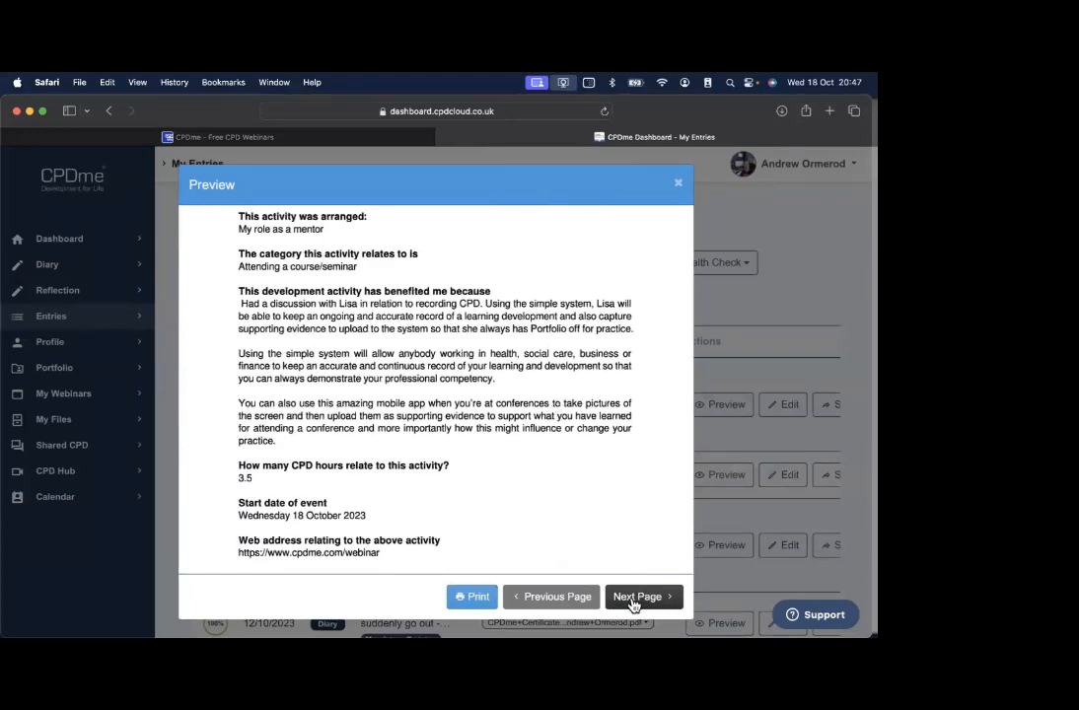
Page through the preview's attached evidence, examining the certificate and the thank-you letter
click(640, 599)
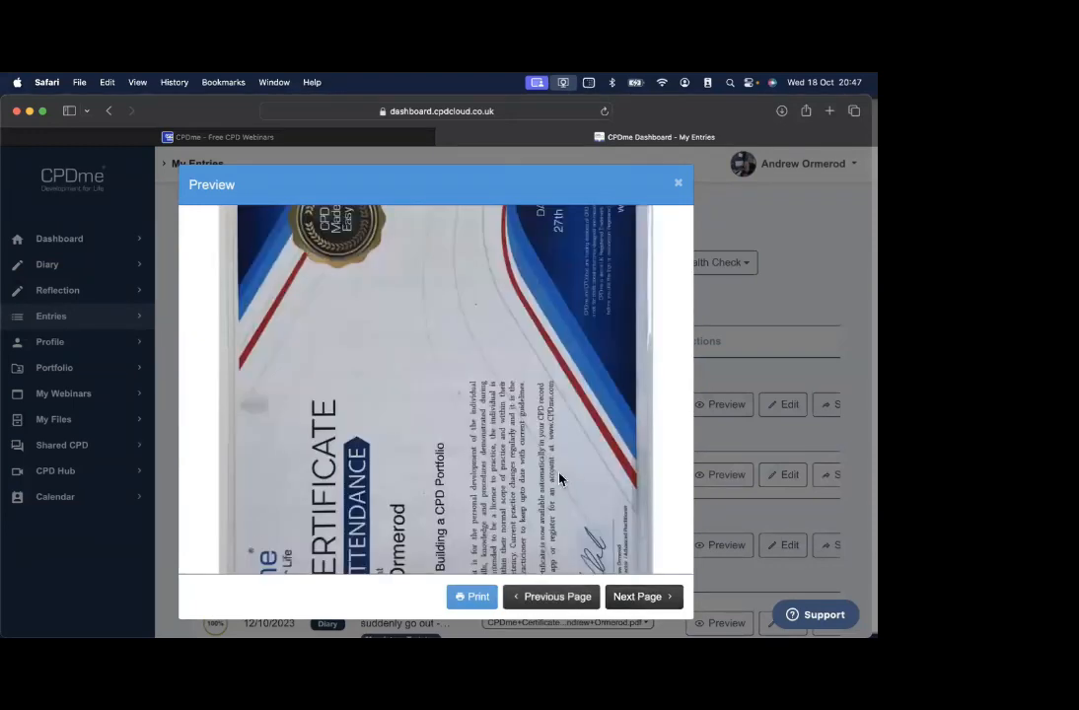
scroll(559, 480, down, 5)
click(643, 600)
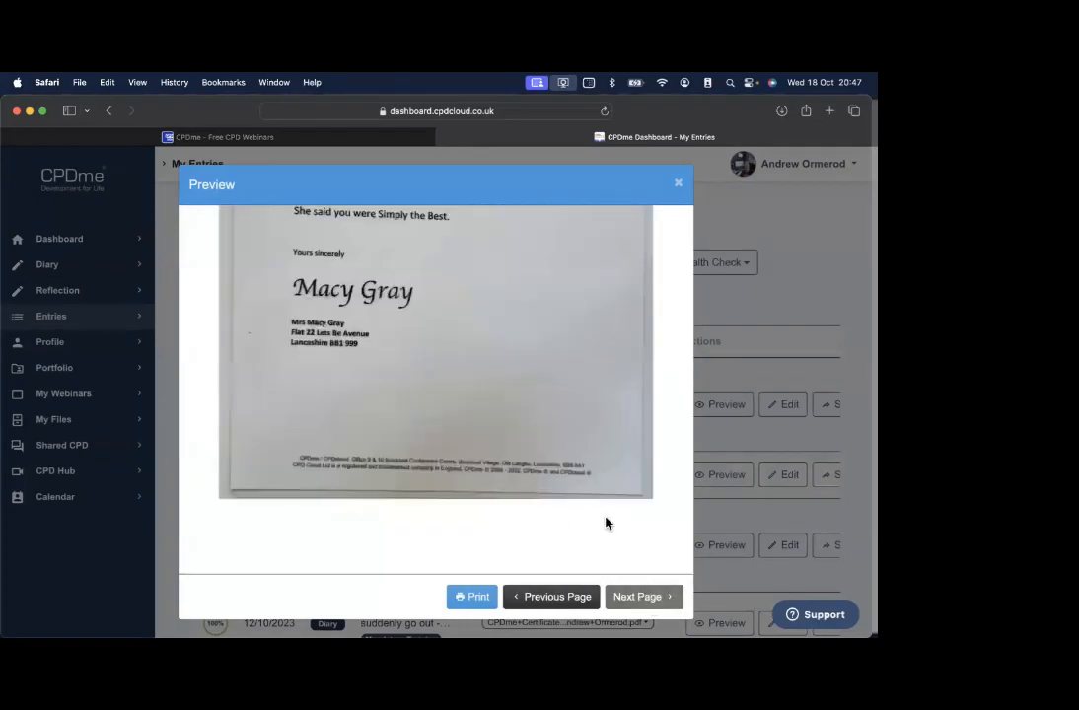
scroll(606, 521, up, 5)
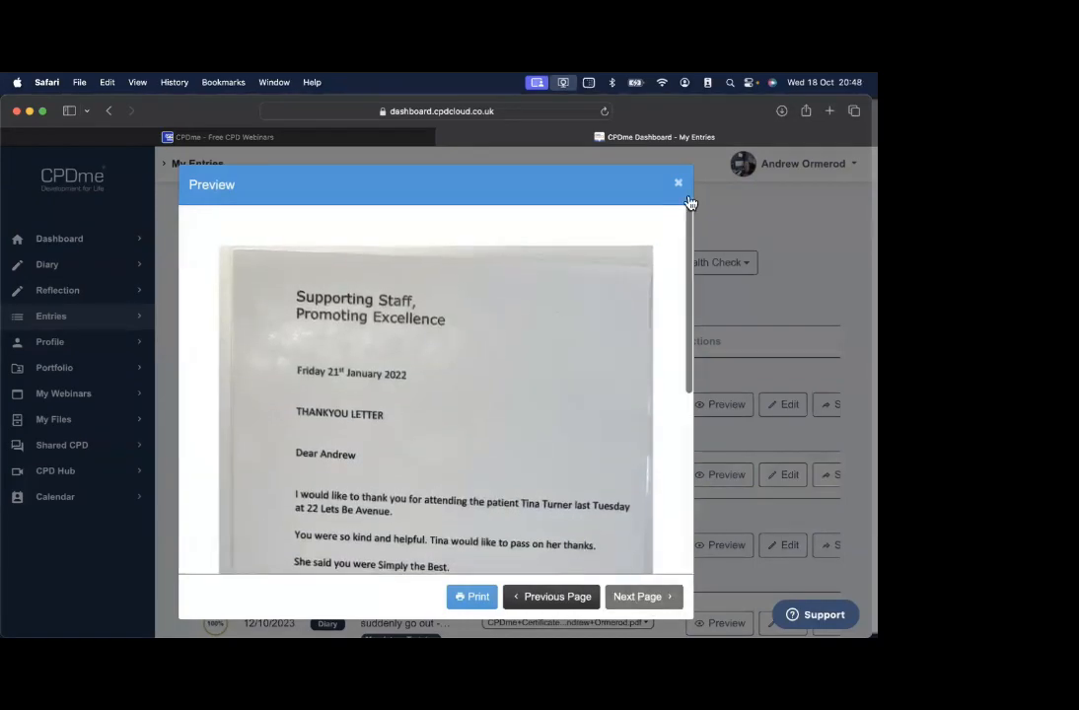
Close the entry preview and start creating a print-ready portfolio in the Portfolio Builder
click(677, 183)
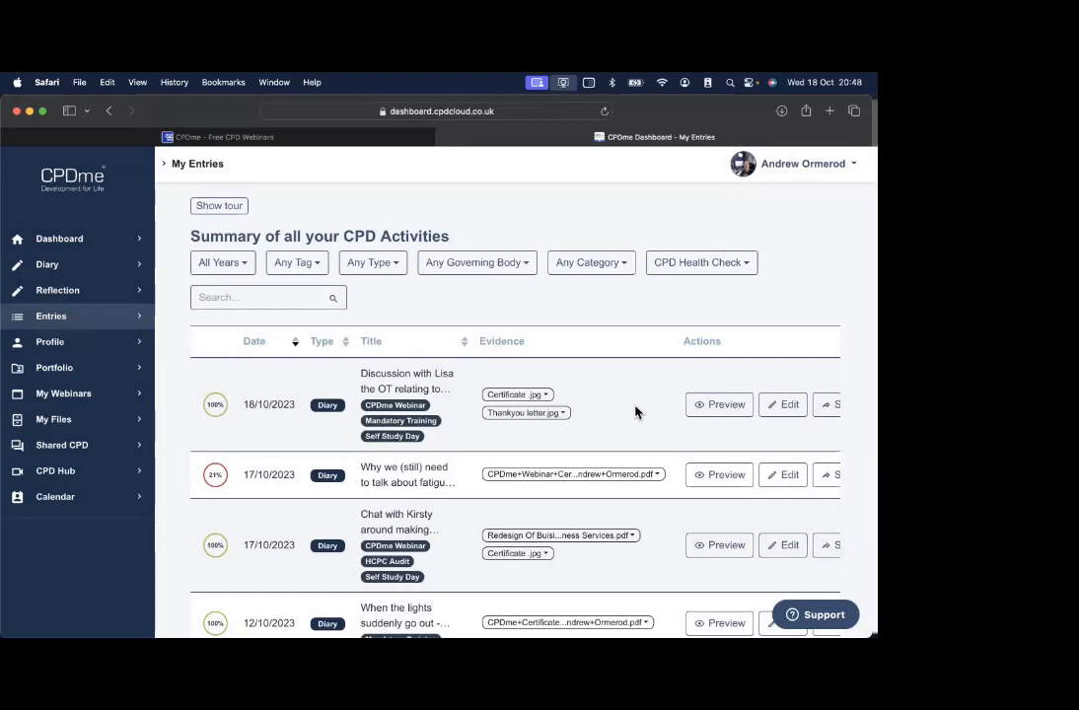
click(56, 371)
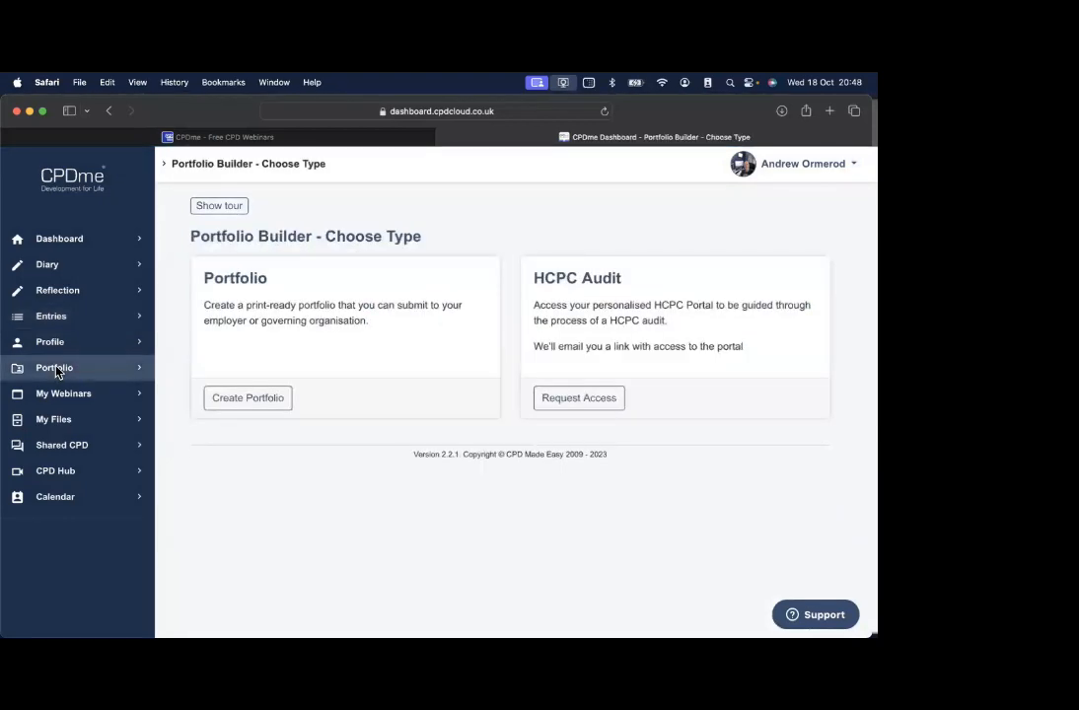
click(253, 398)
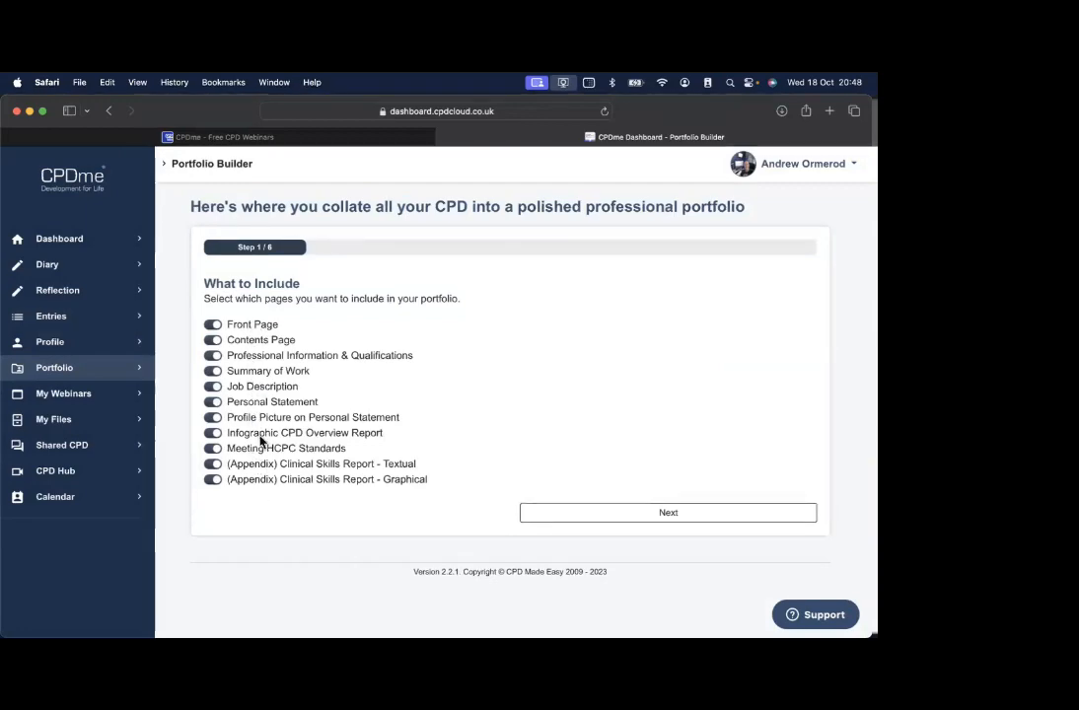
Exclude the textual and graphical Clinical Skills Report appendices from the portfolio and continue to the front page settings
click(212, 480)
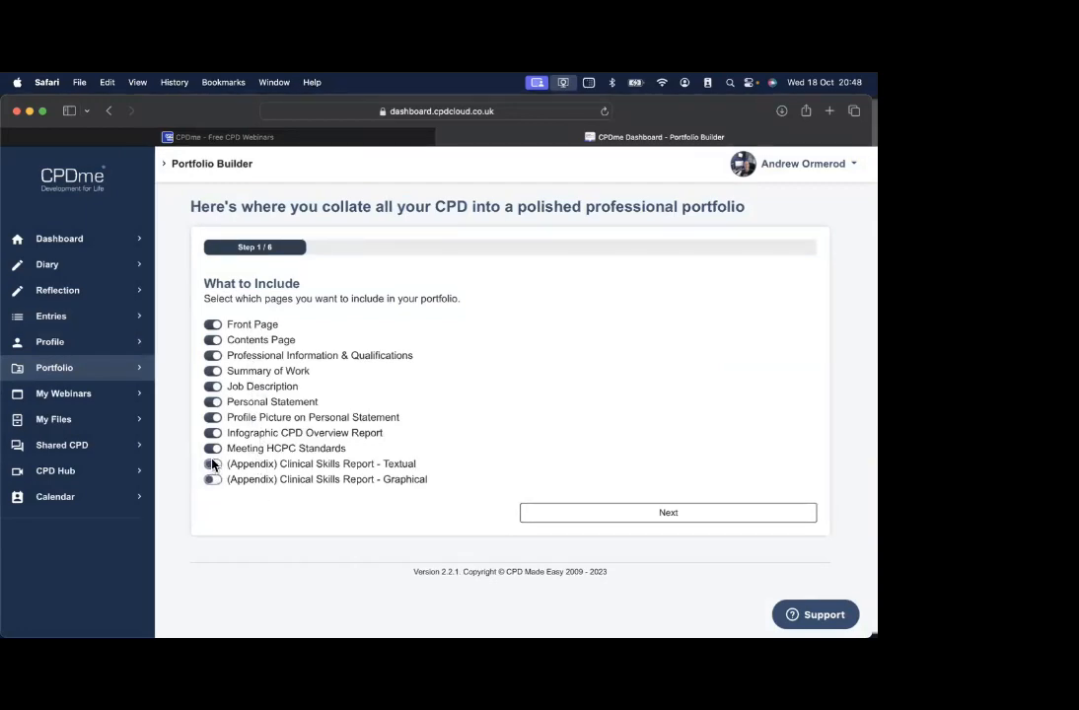
click(212, 464)
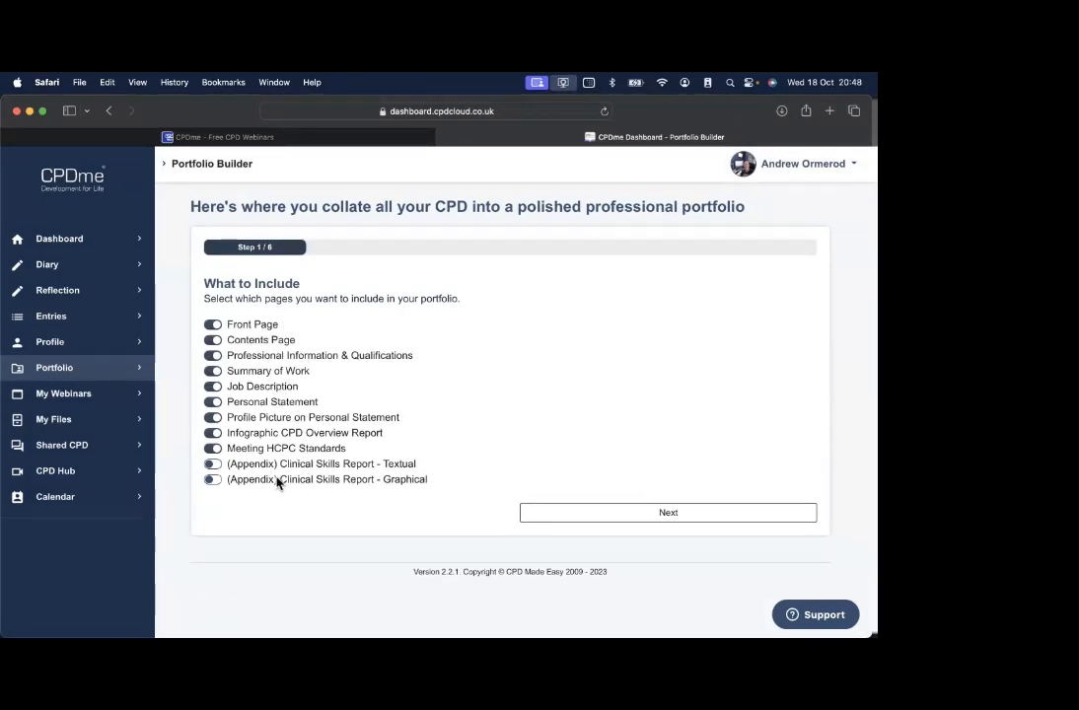
click(642, 513)
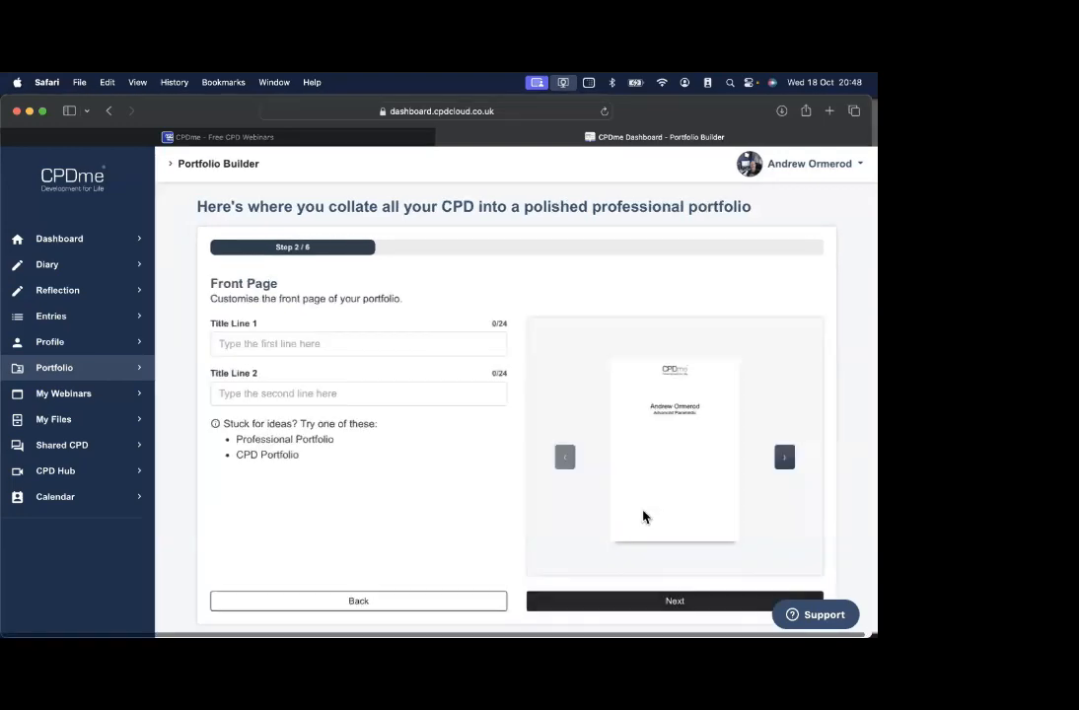
Set the front page's title lines to "CPD Portfolio" and "Supervision Oct 2023"
click(322, 343)
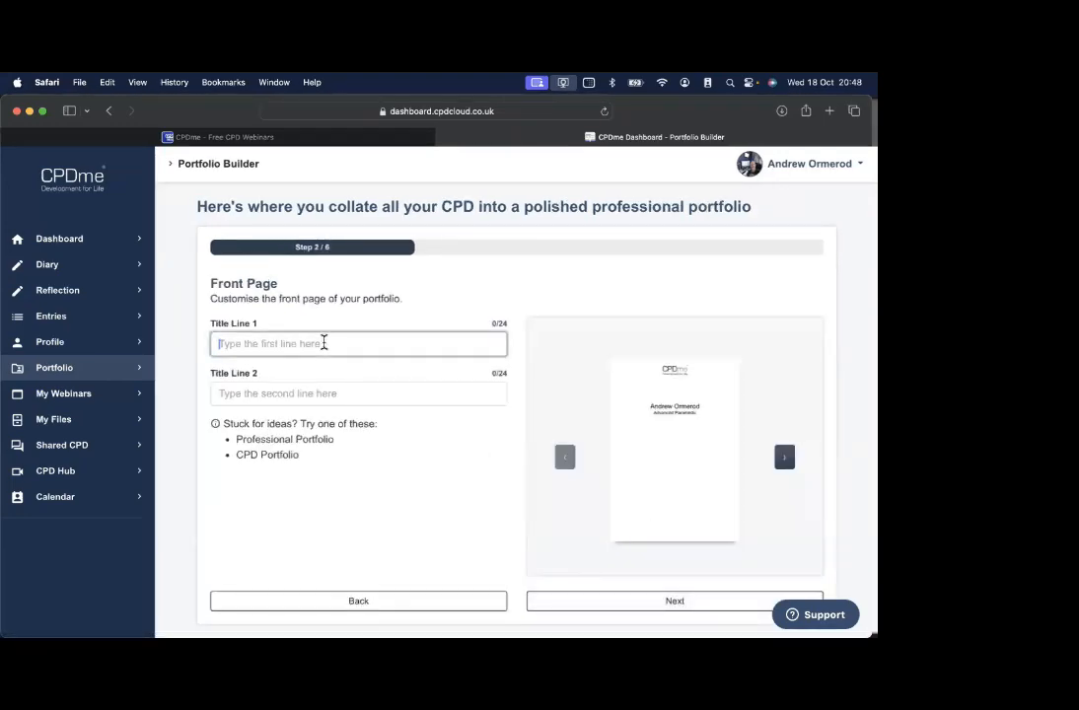
text(CPD Po)
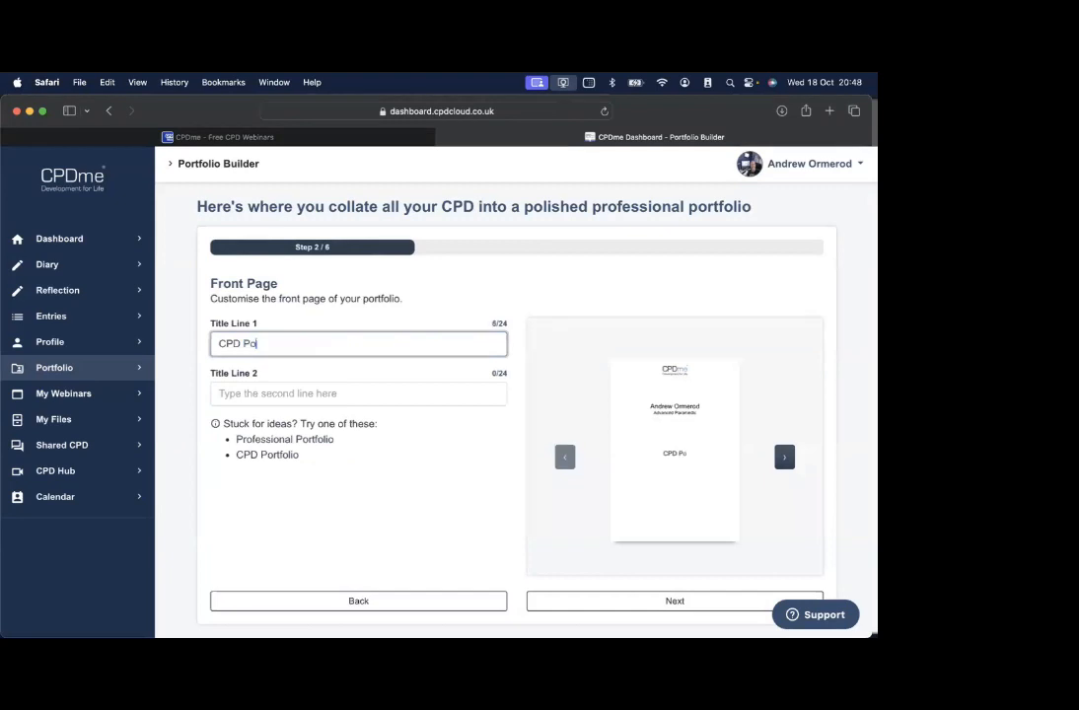
text(rtfolio)
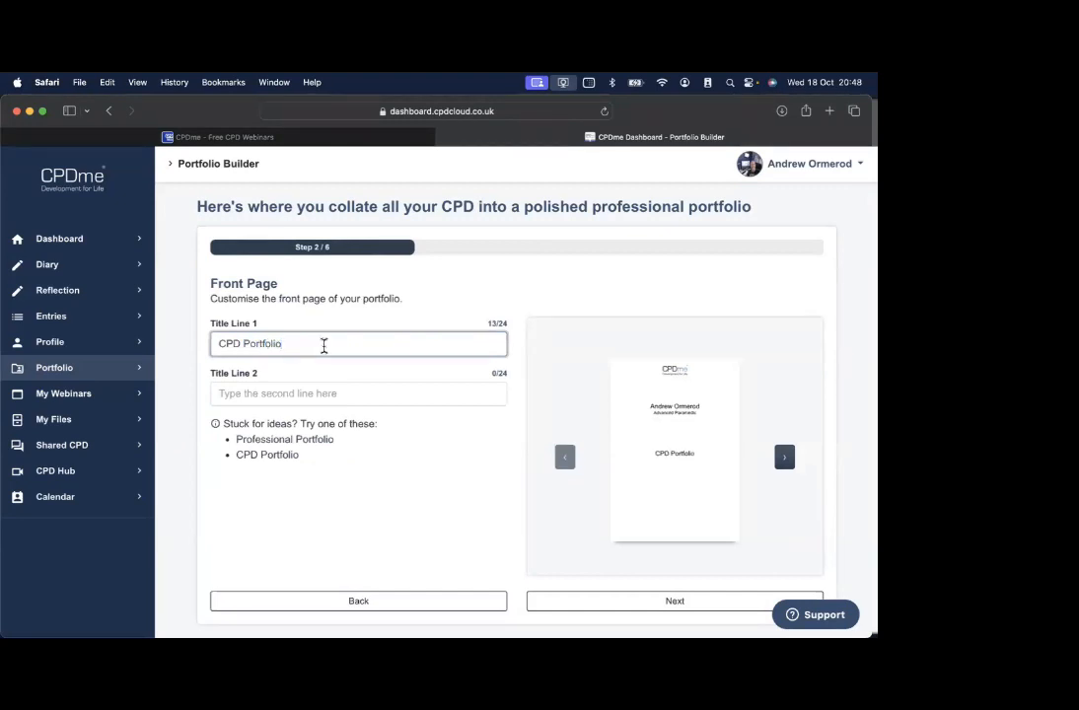
click(314, 396)
text(Su)
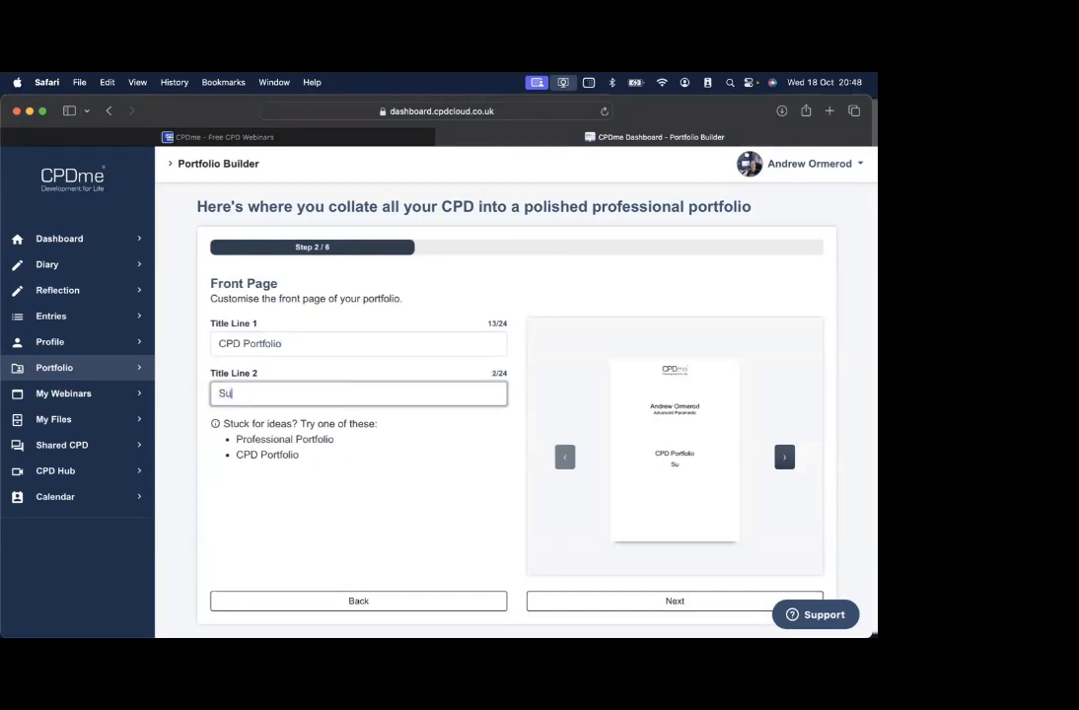
text(pervision Session)
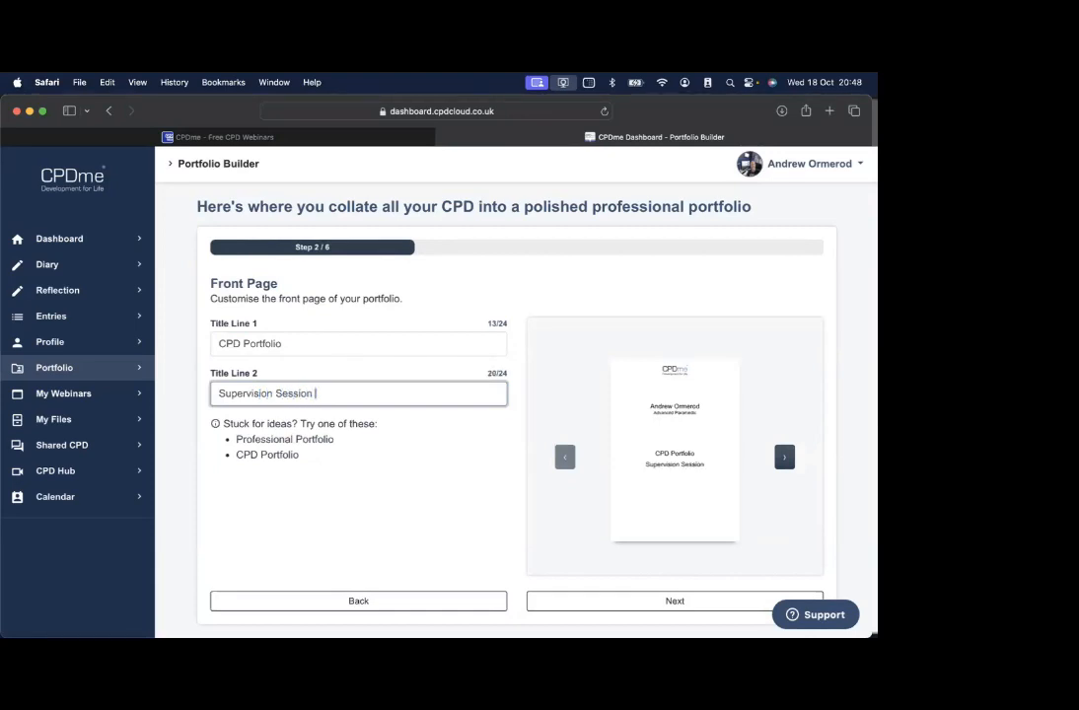
text( Oct)
key(BackSpace)
text(2)
key(BackSpace)
key(BackSpace)
key(BackSpace)
key(BackSpace)
key(BackSpace)
key(BackSpace)
key(BackSpace)
key(BackSpace)
key(BackSpace)
key(BackSpace)
key(BackSpace)
key(BackSpace)
text(Oct 2023)
Browse the front page designs, choose the cover with coloured dots in two corners, and continue to the date range
click(785, 458)
click(784, 457)
click(785, 458)
click(785, 458)
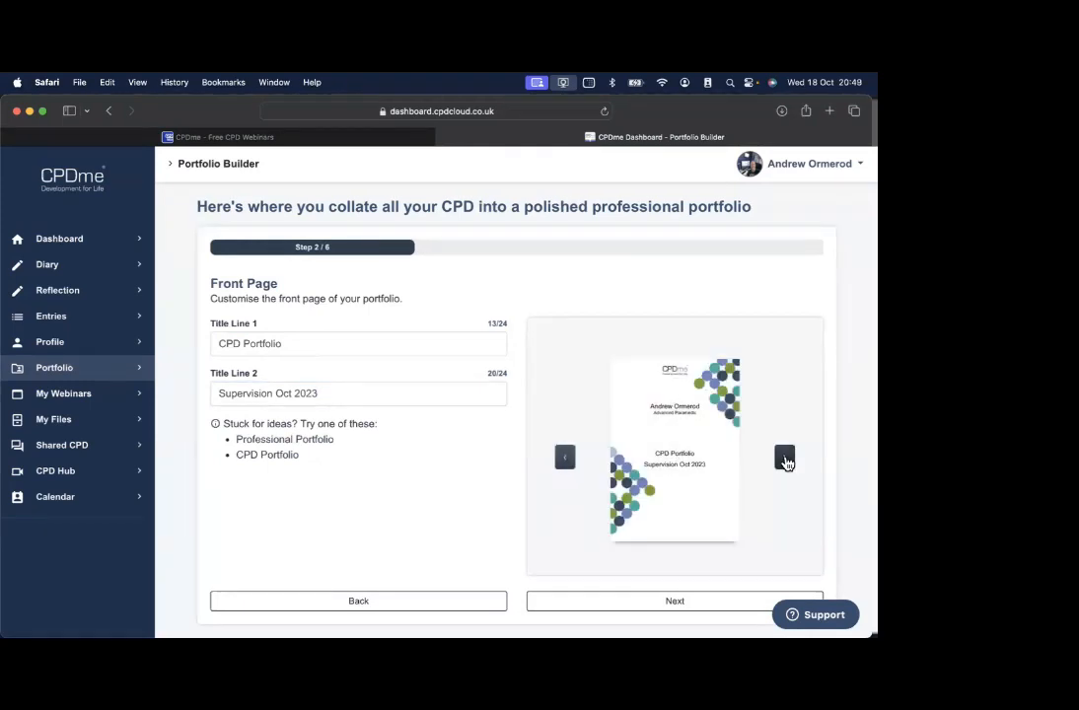
click(784, 457)
click(785, 457)
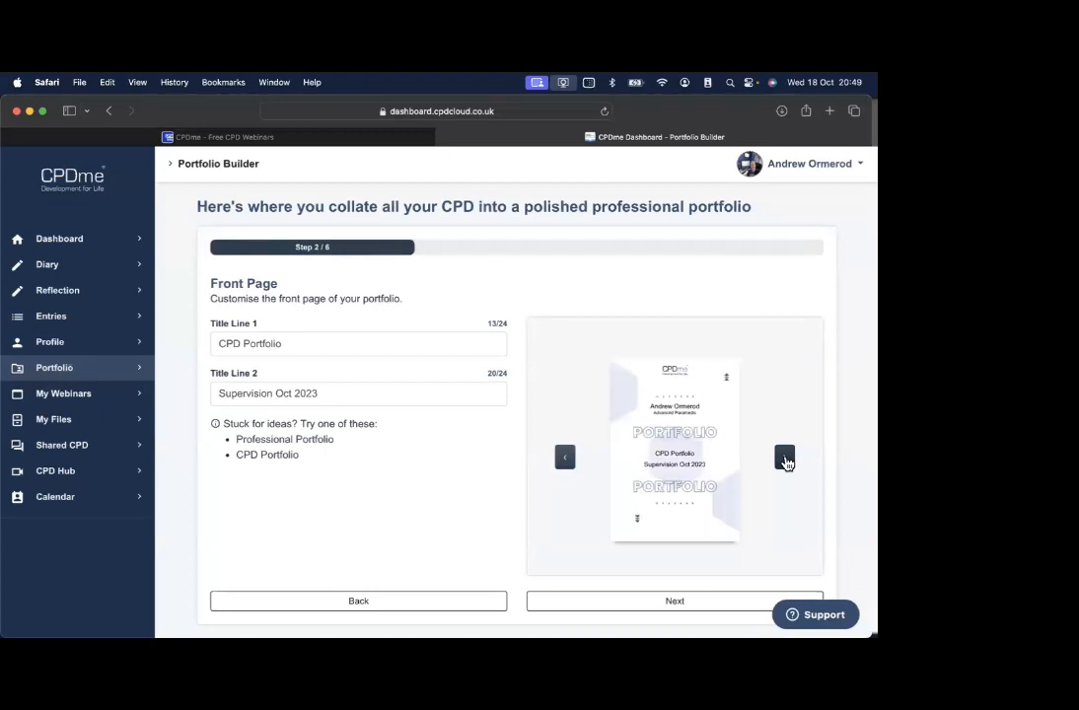
click(784, 458)
click(785, 458)
click(785, 457)
click(785, 458)
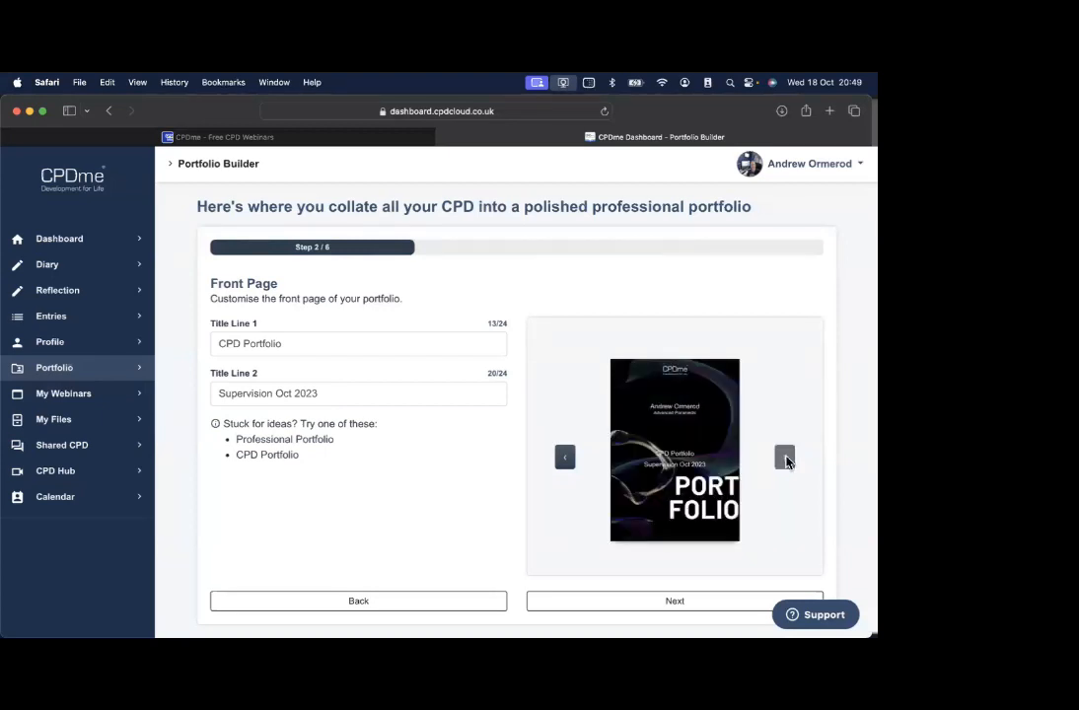
click(564, 458)
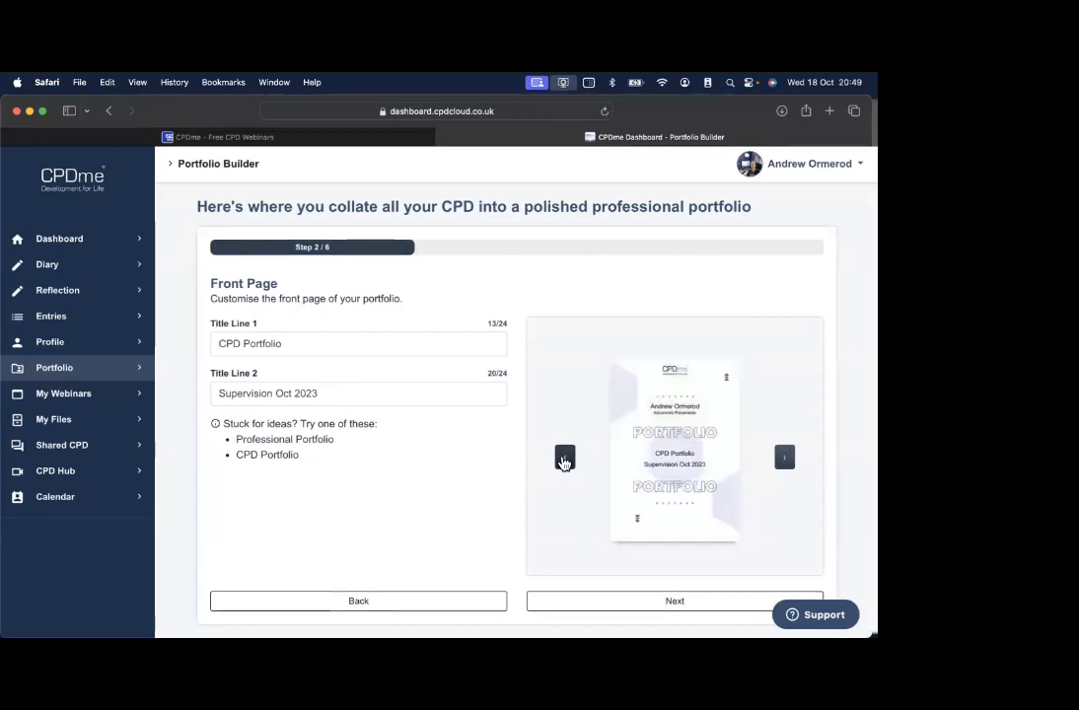
click(564, 458)
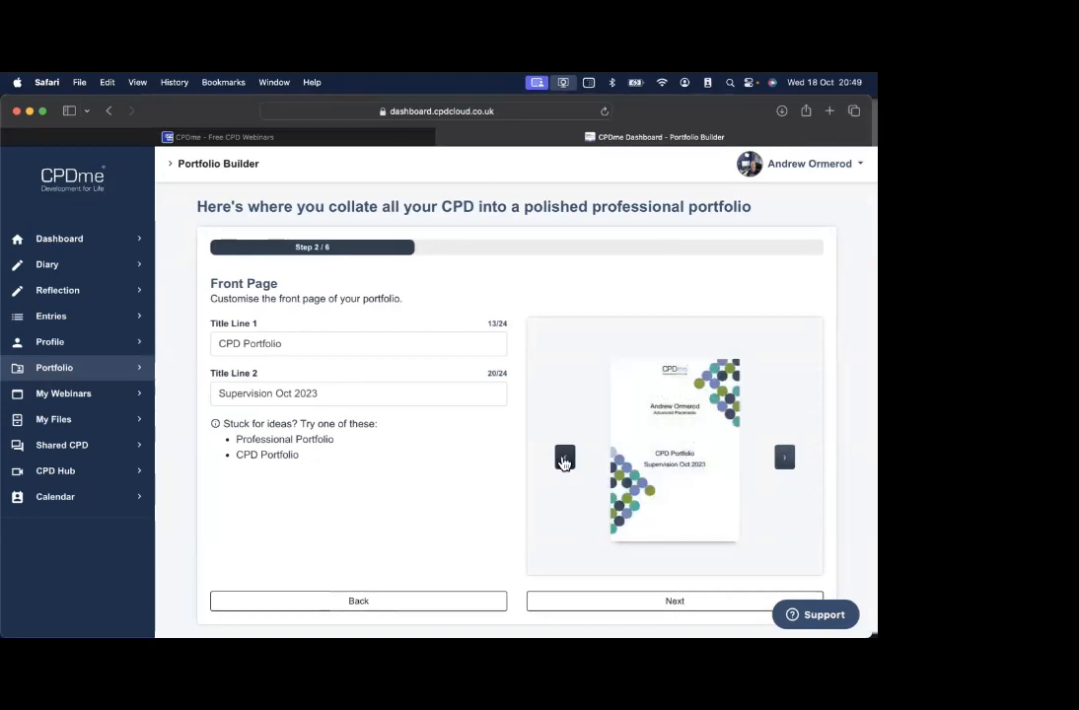
click(677, 604)
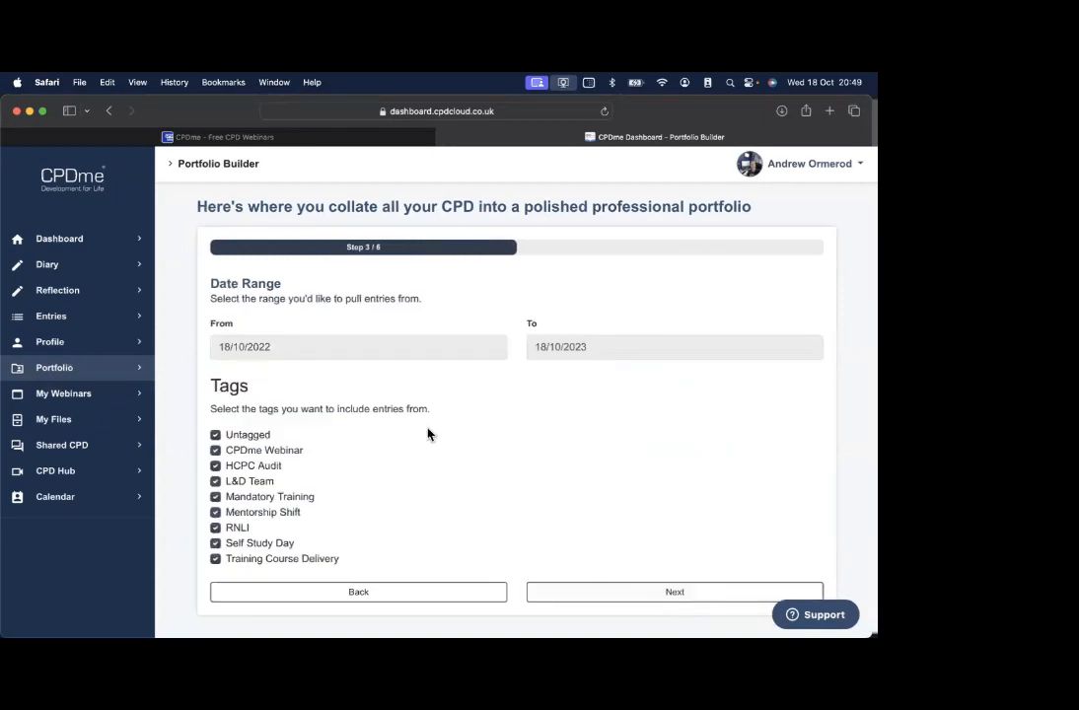
Set the start of the portfolio's date range to 04/10/2023, keep all tags included, and continue to the diary entries
click(382, 352)
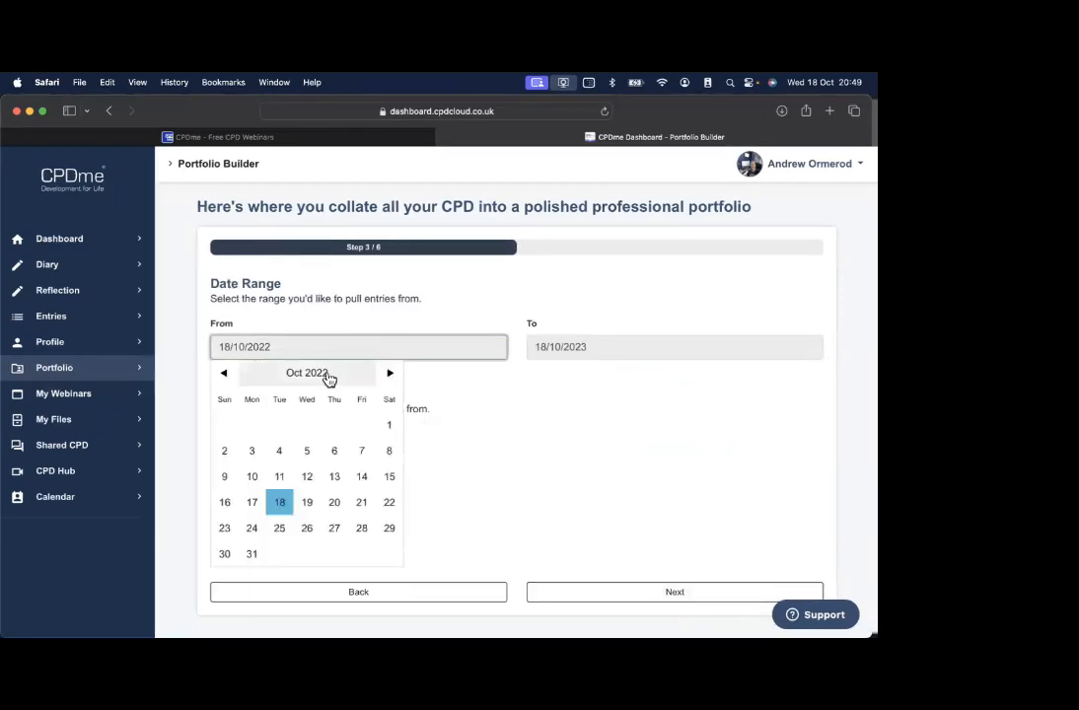
click(328, 375)
click(389, 373)
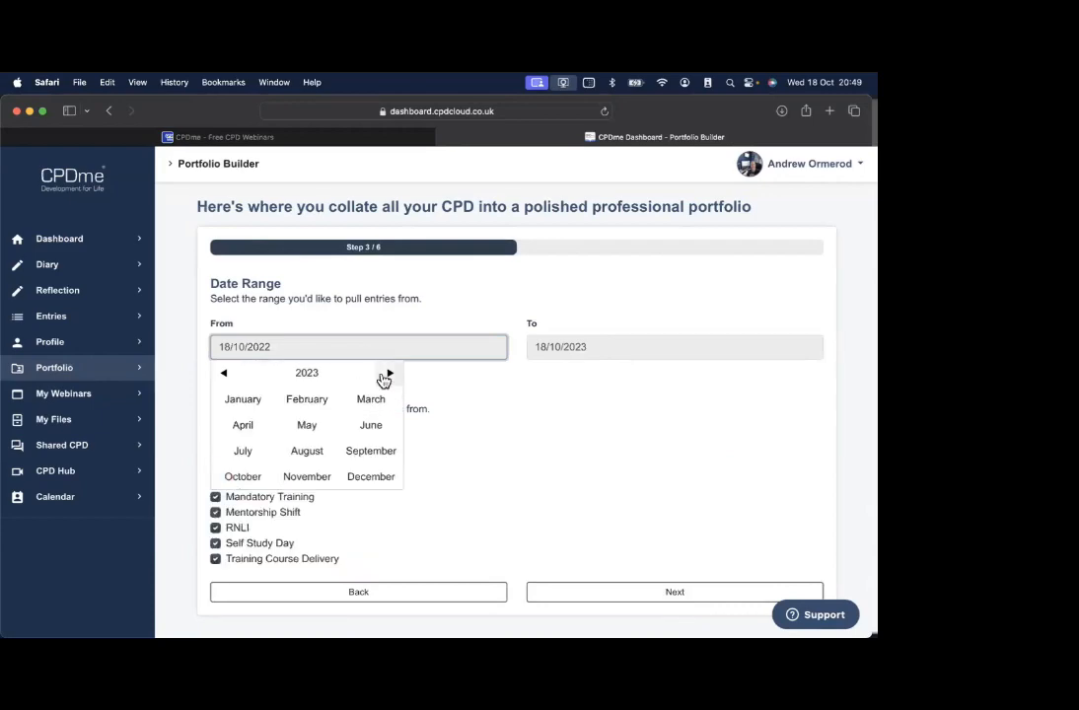
click(264, 482)
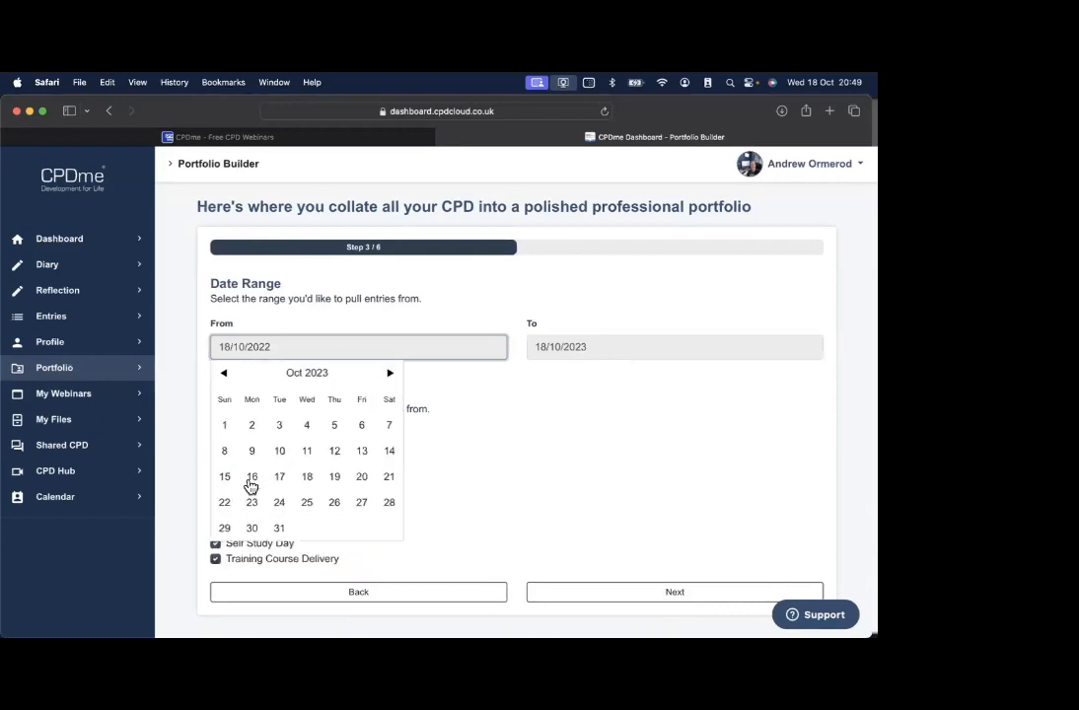
click(307, 426)
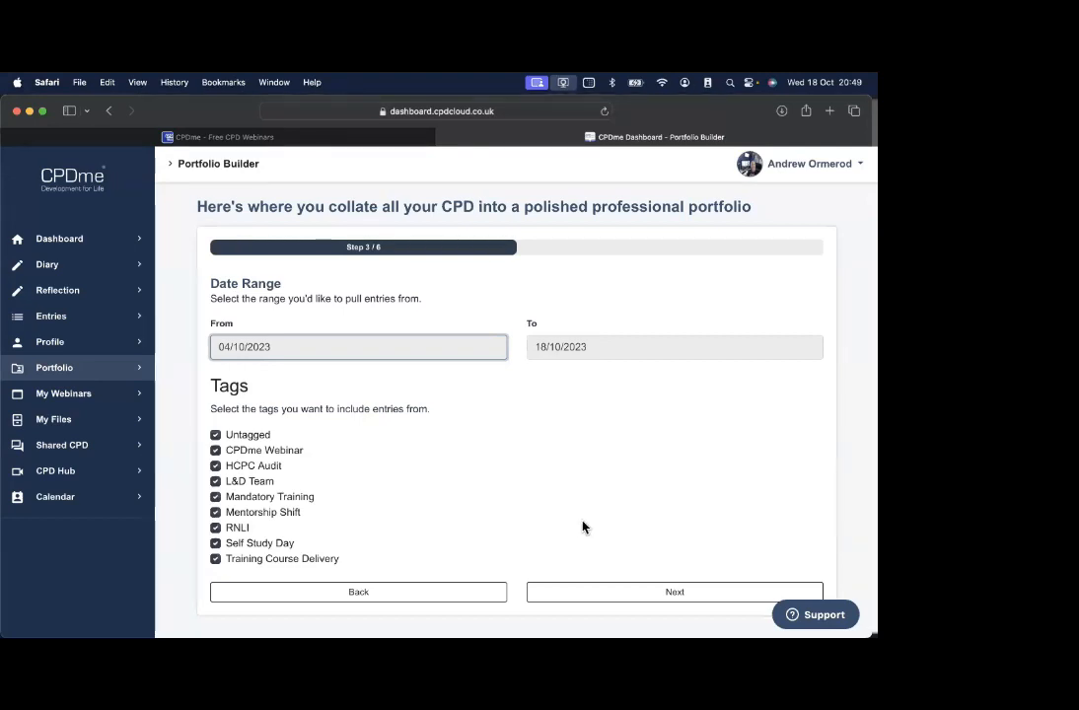
click(636, 592)
Look through the listed diary entries, and try deselecting and reselecting all entries and all evidence in bulk
scroll(582, 494, down, 1)
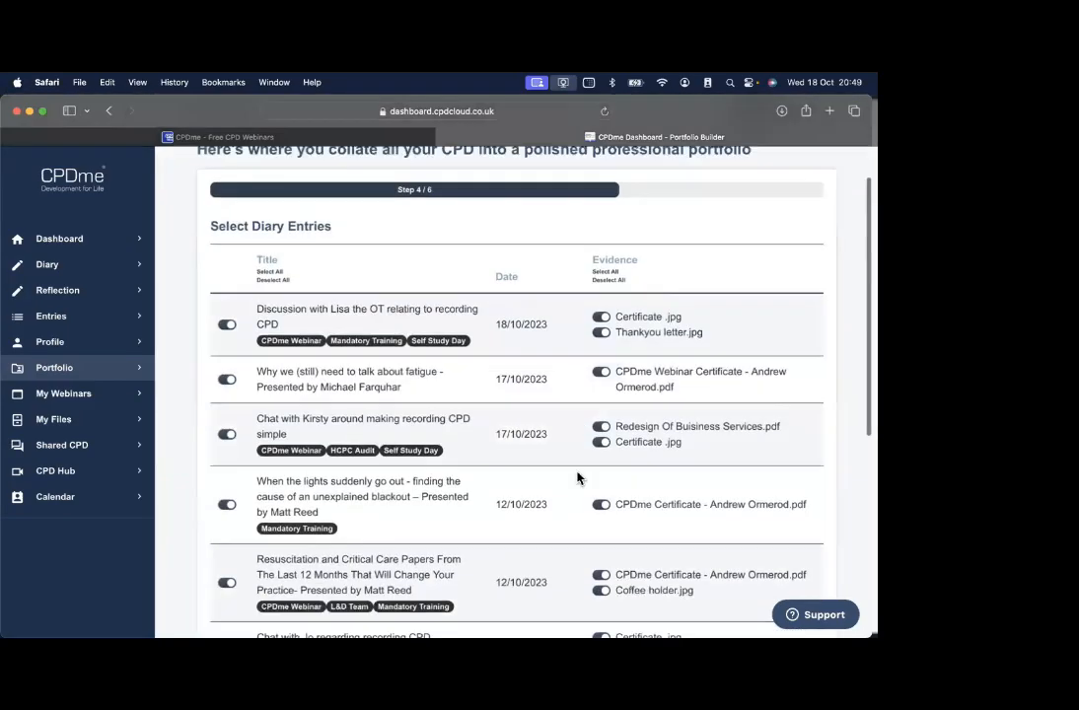
scroll(578, 478, down, 10)
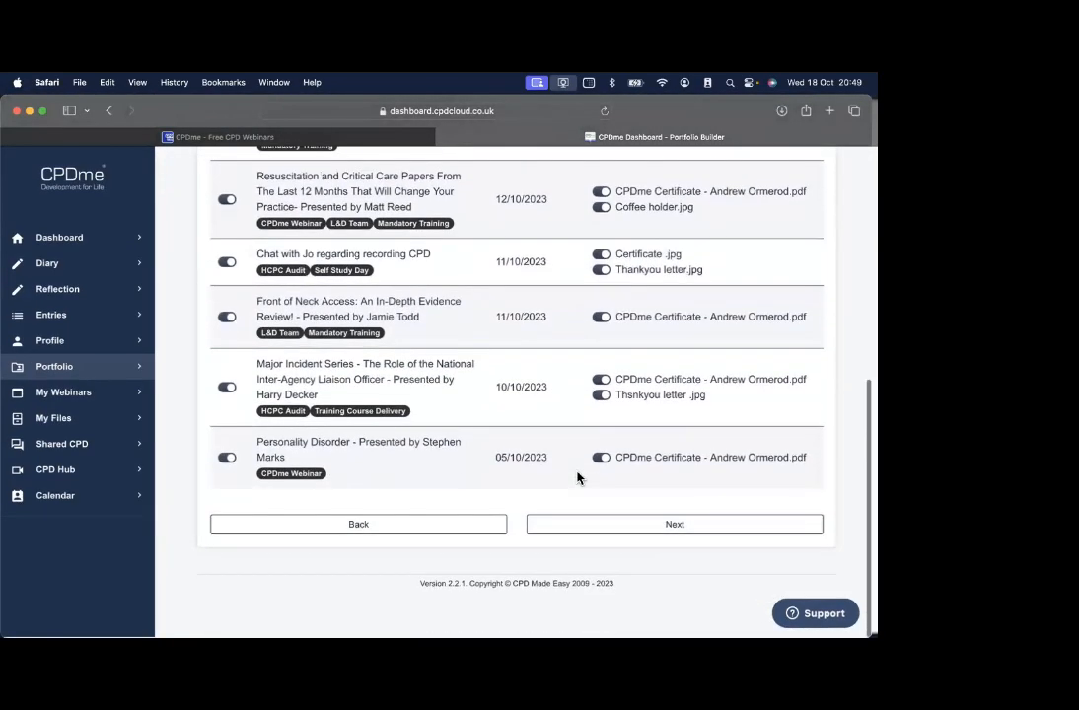
scroll(578, 478, up, 10)
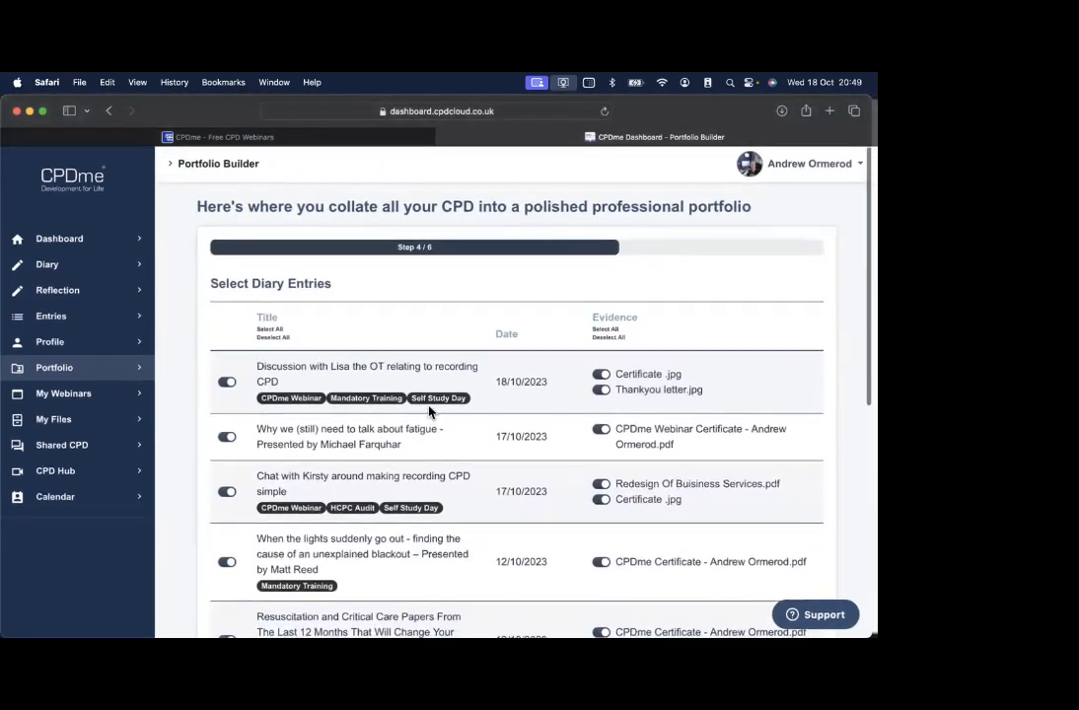
click(273, 337)
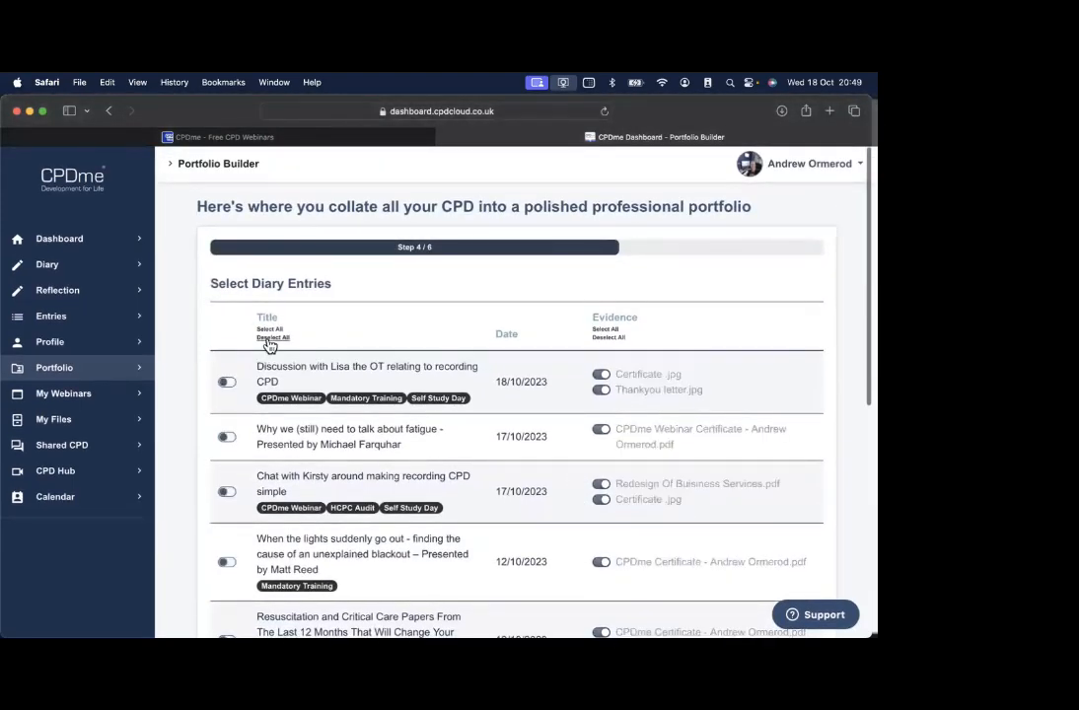
click(612, 338)
click(269, 330)
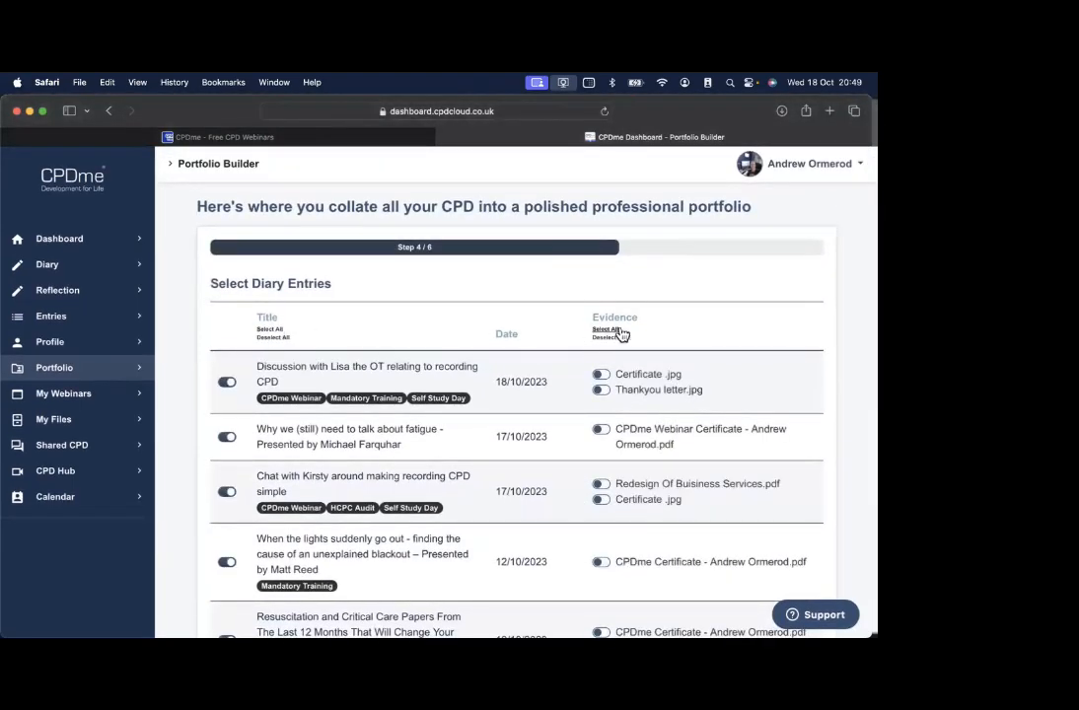
click(618, 331)
Deselect all diary entries and evidence, and include only the three newest entries with all their evidence files
click(288, 338)
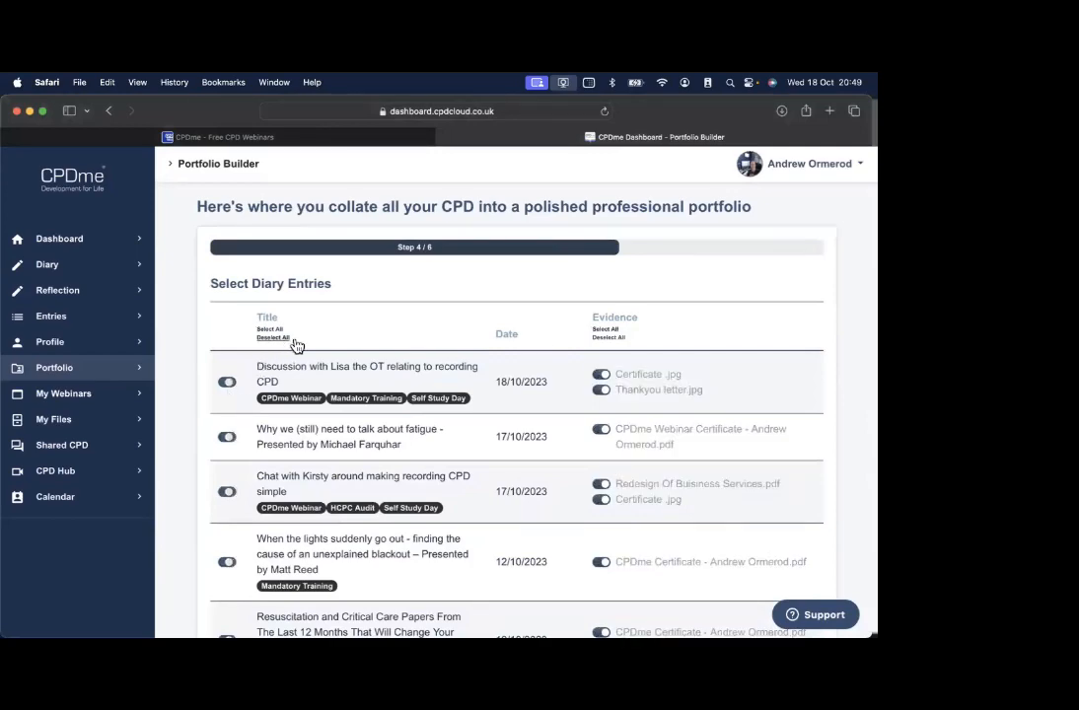
click(226, 381)
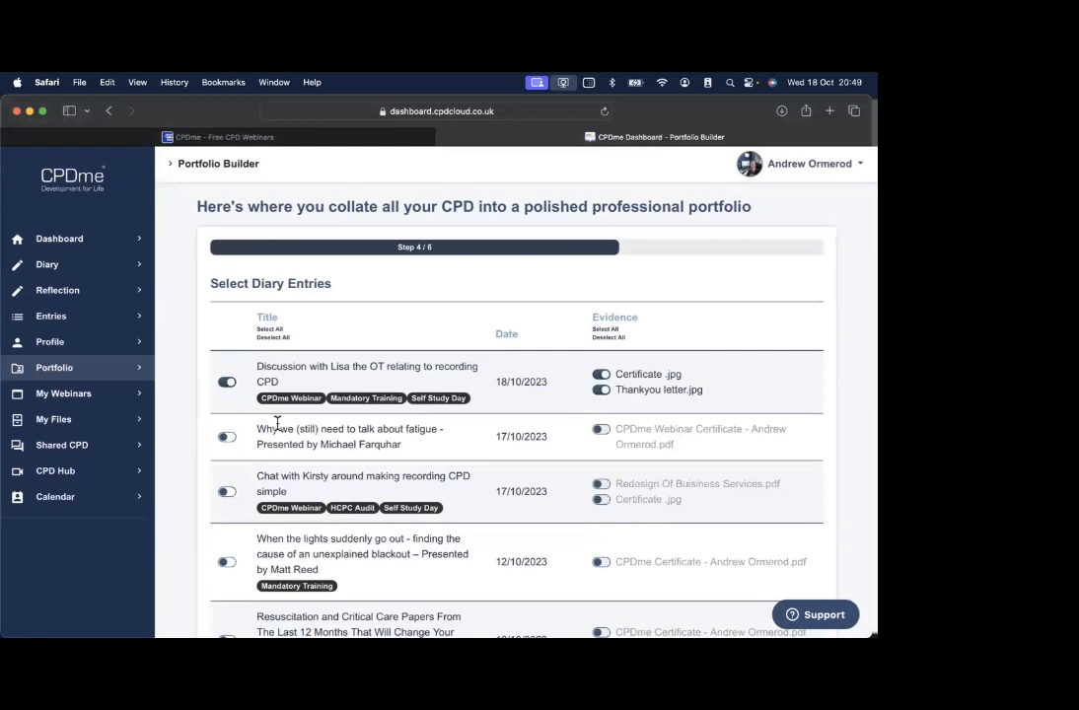
click(228, 439)
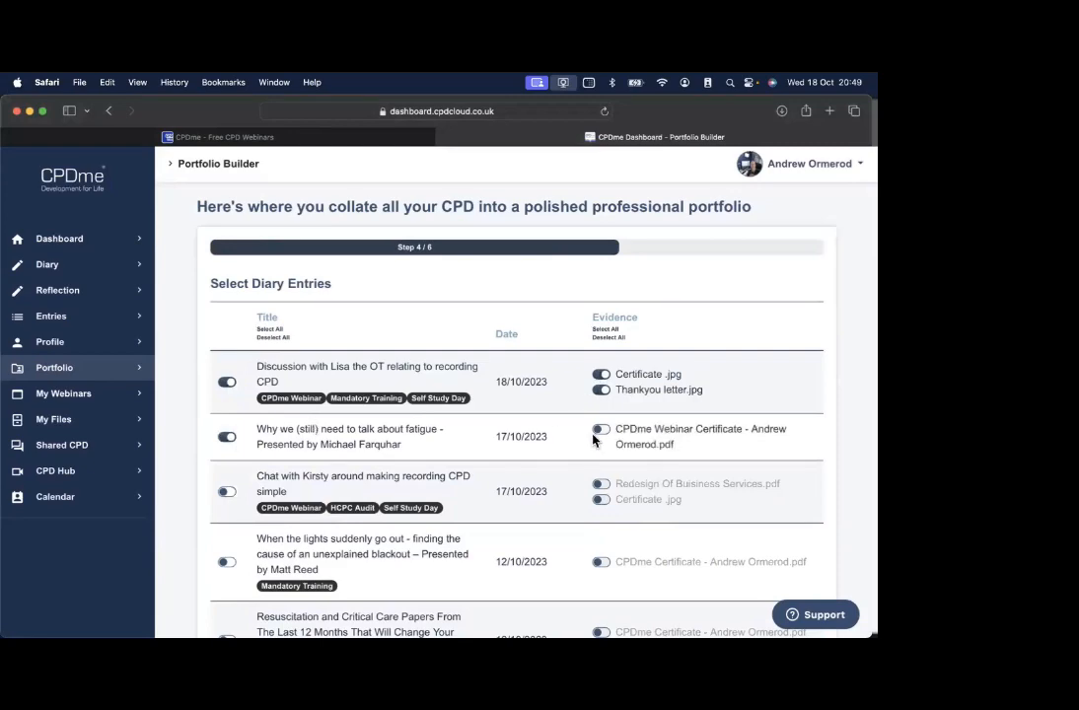
click(227, 491)
click(602, 500)
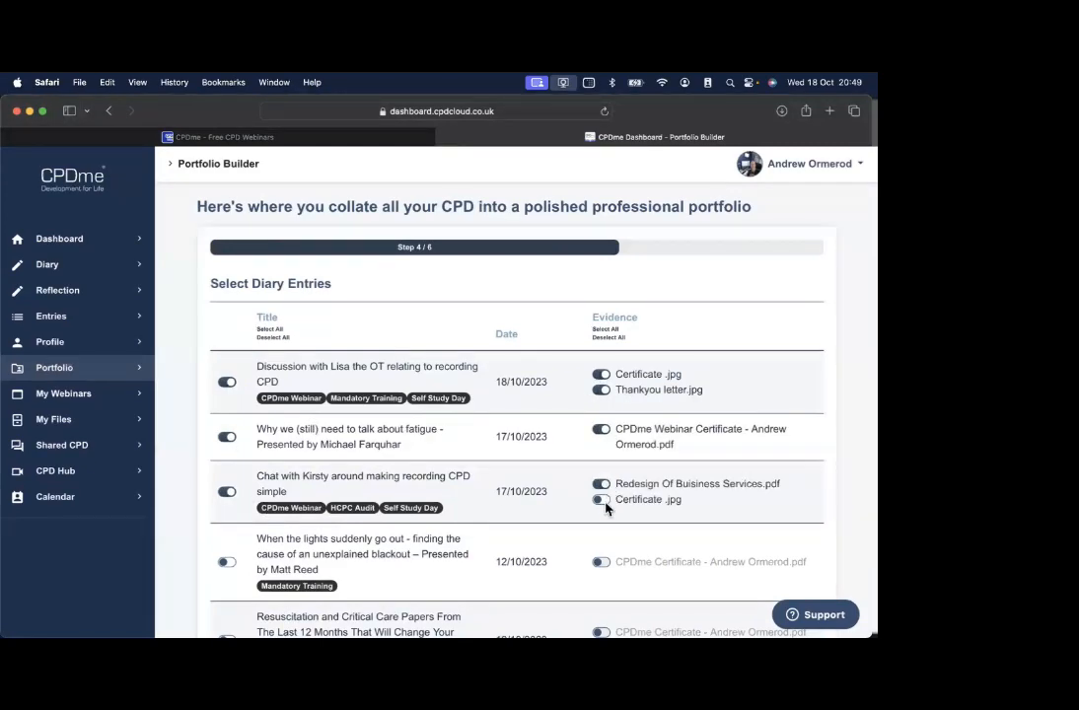
click(602, 500)
Include the 12/10/2023 entry "When the lights suddenly go out" with its certificate, and review the remaining entries in the list
scroll(446, 493, down, 2)
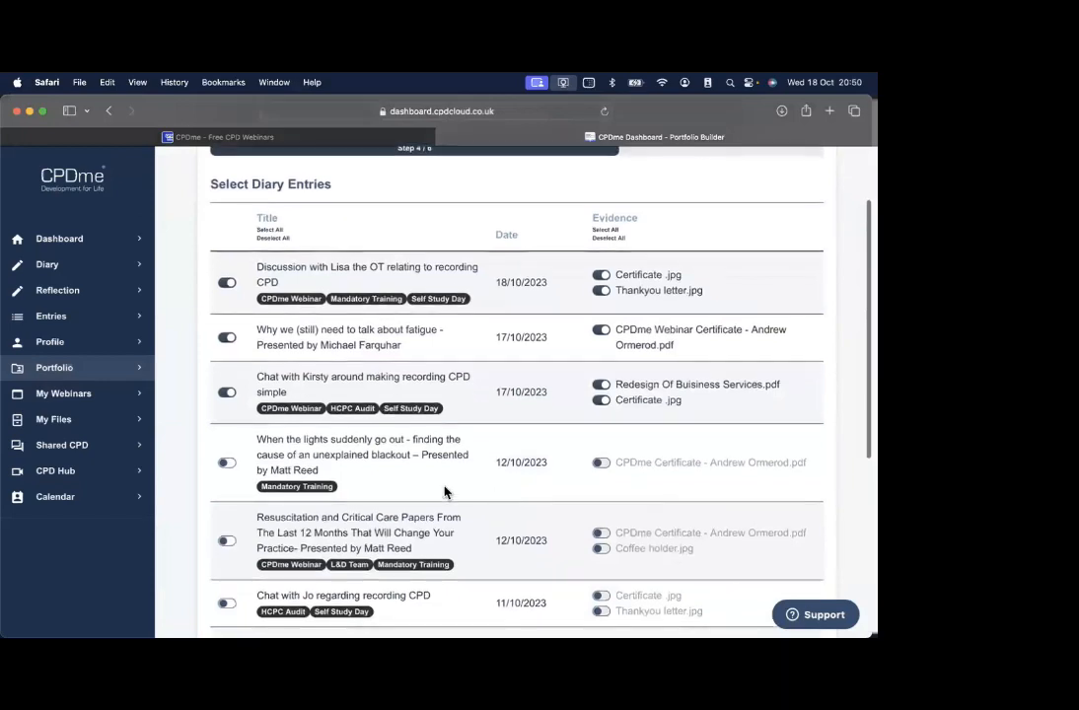
click(230, 465)
click(603, 463)
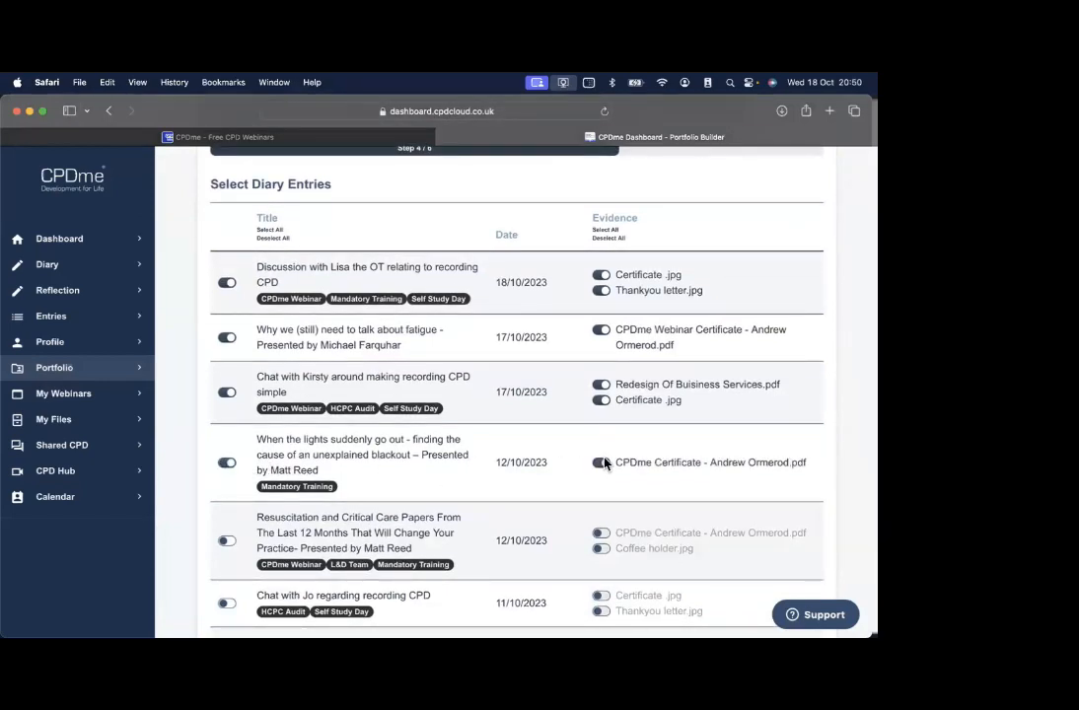
scroll(467, 452, down, 4)
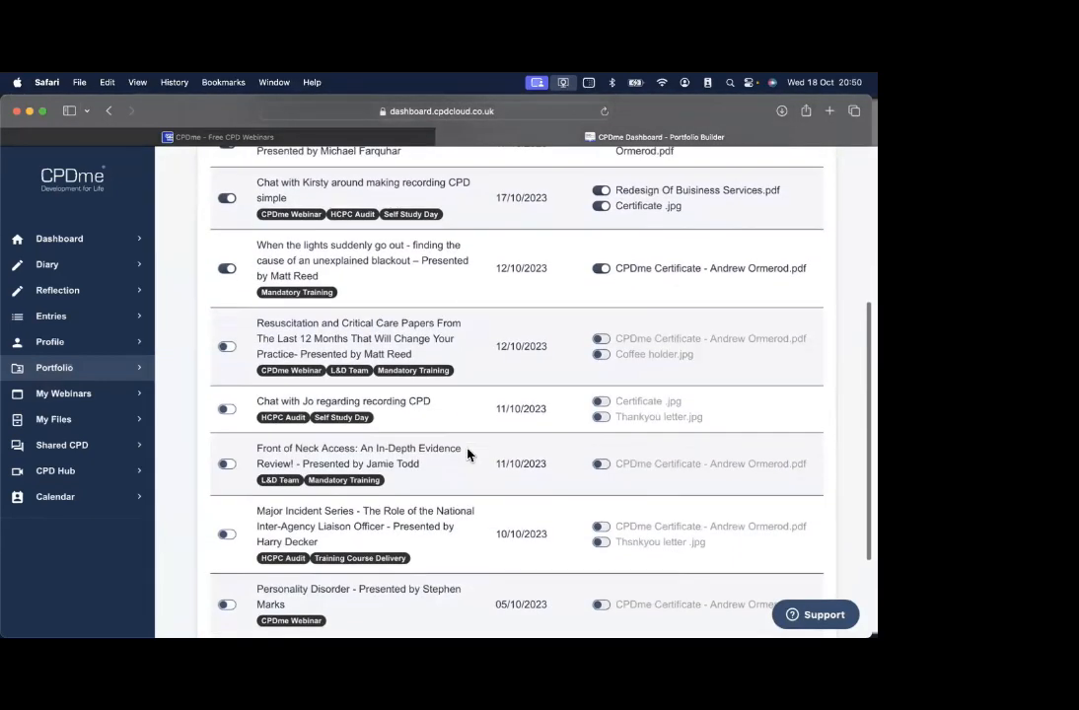
scroll(468, 453, down, 3)
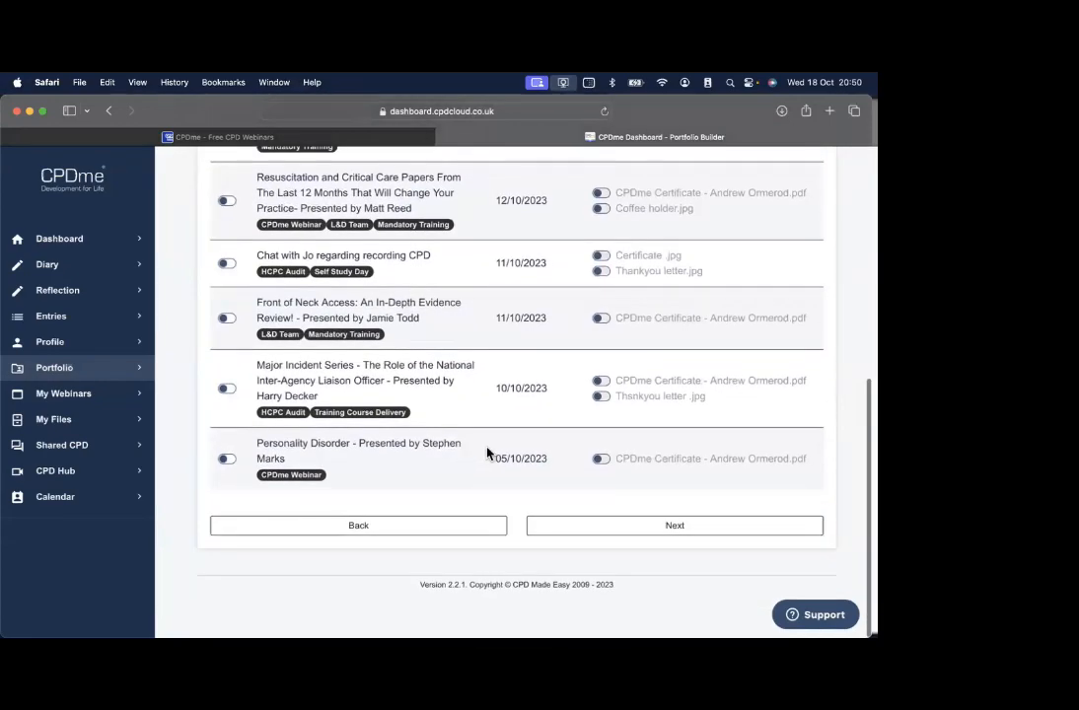
scroll(486, 452, up, 8)
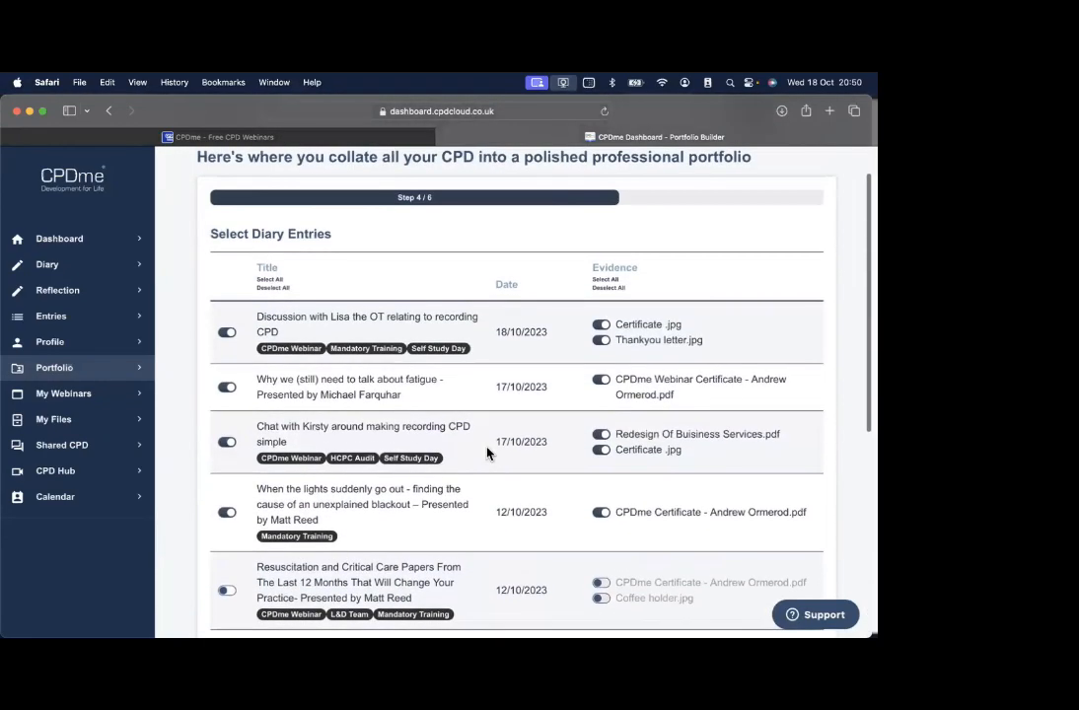
Continue past the diary and reflective entry selections to the final portfolio page, and keep the CPDme branding included
scroll(486, 453, down, 8)
click(687, 530)
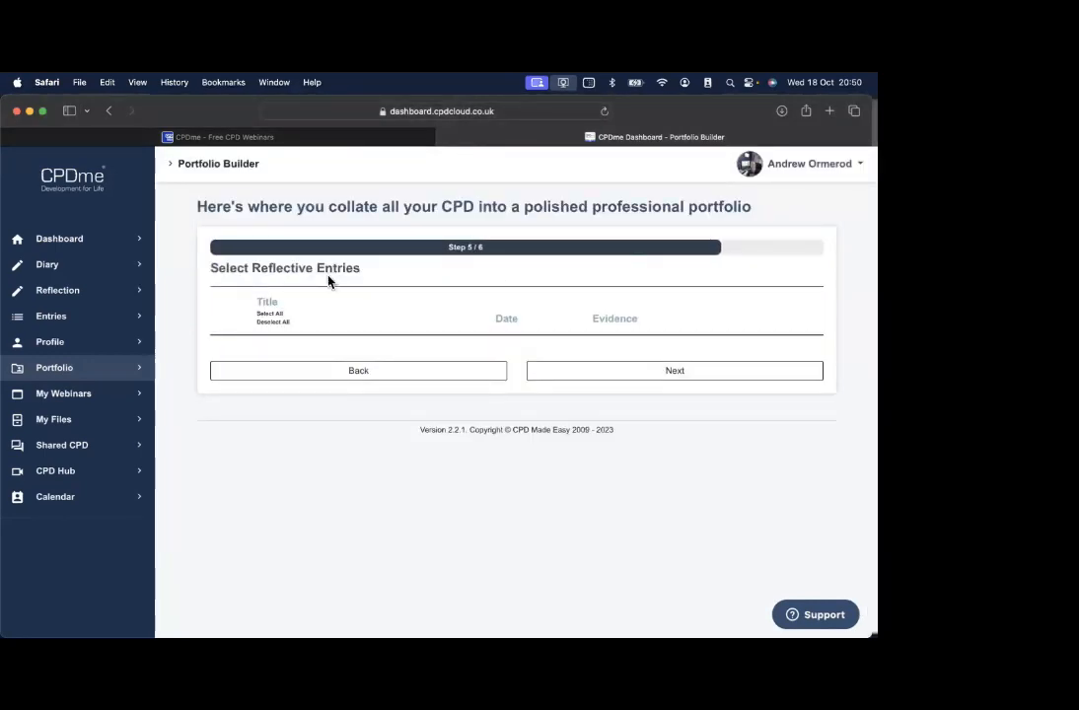
click(654, 372)
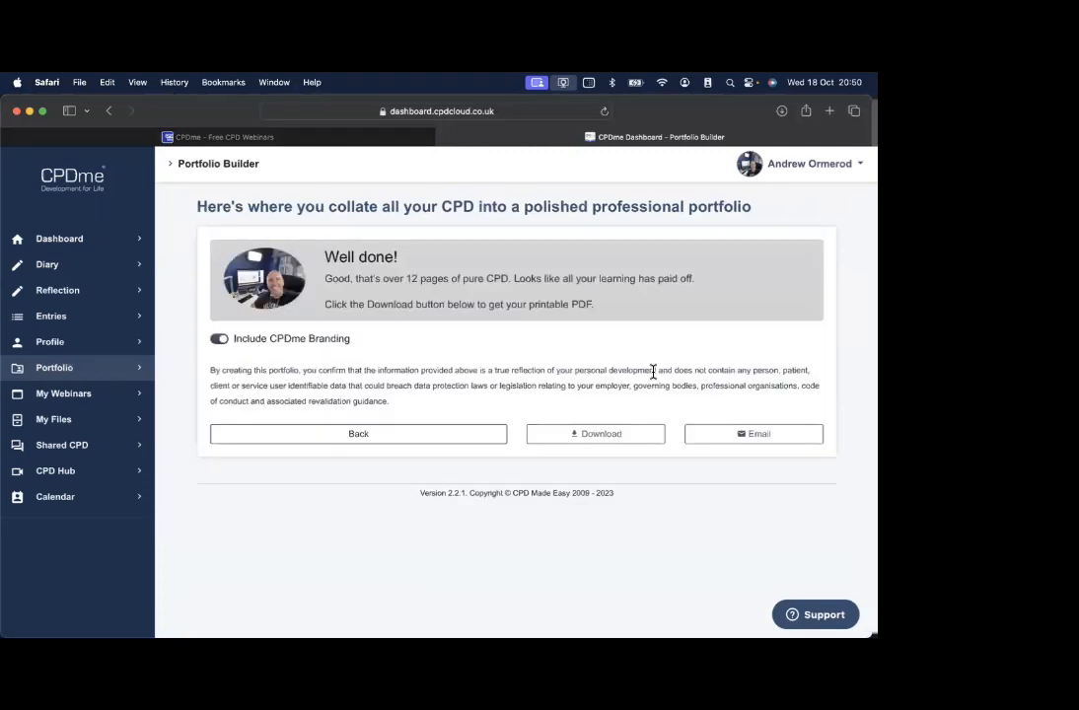
click(219, 340)
click(219, 341)
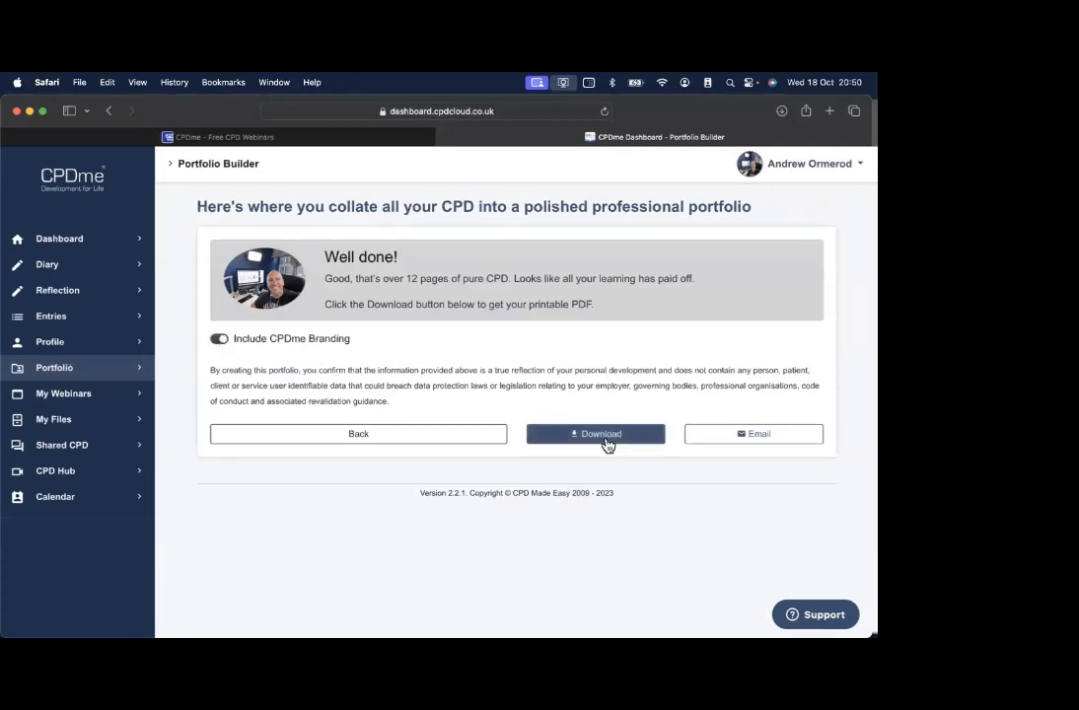
Request the finished portfolio by email, download it as well, and dismiss the notice and the video shown during the download
click(745, 437)
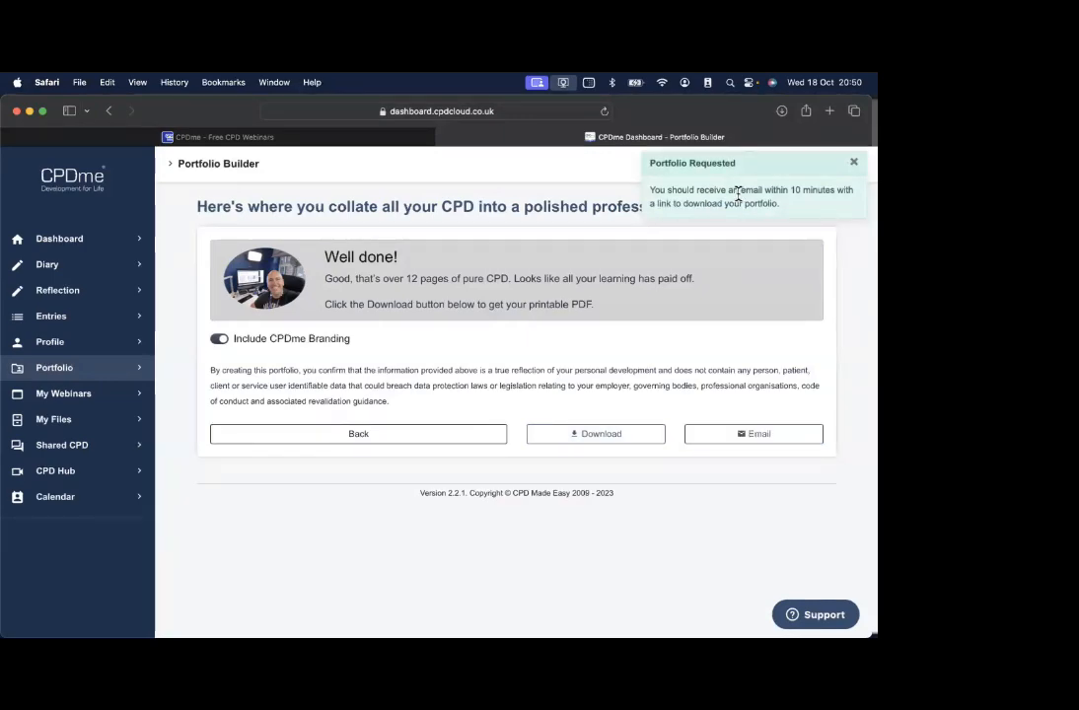
click(638, 437)
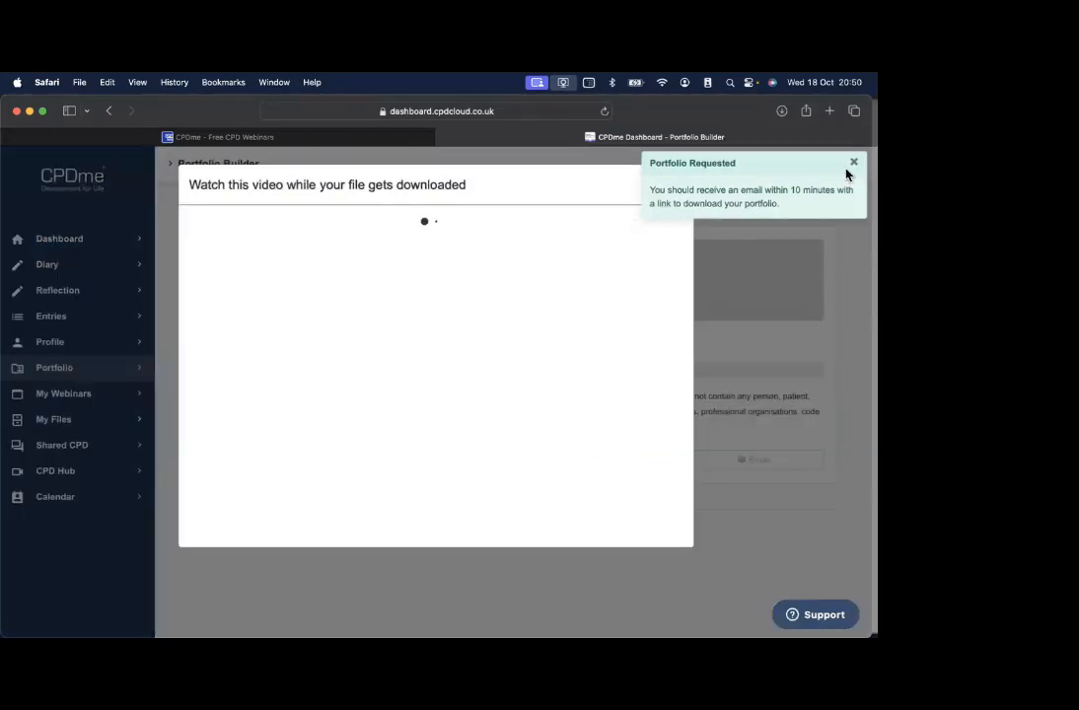
click(854, 164)
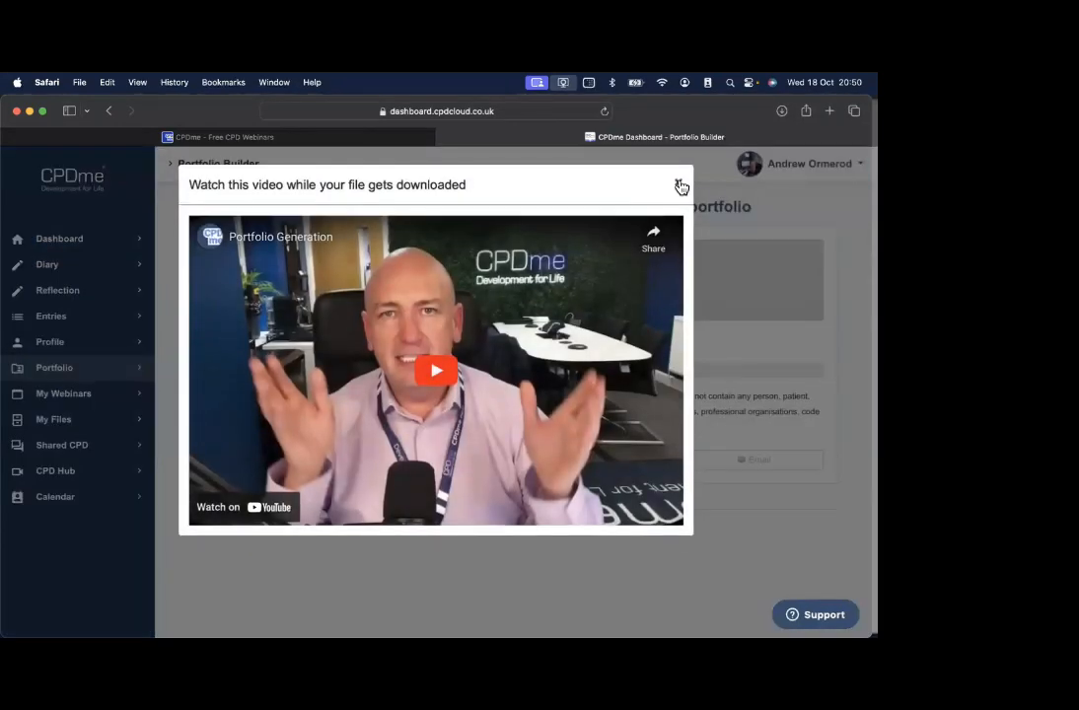
click(680, 186)
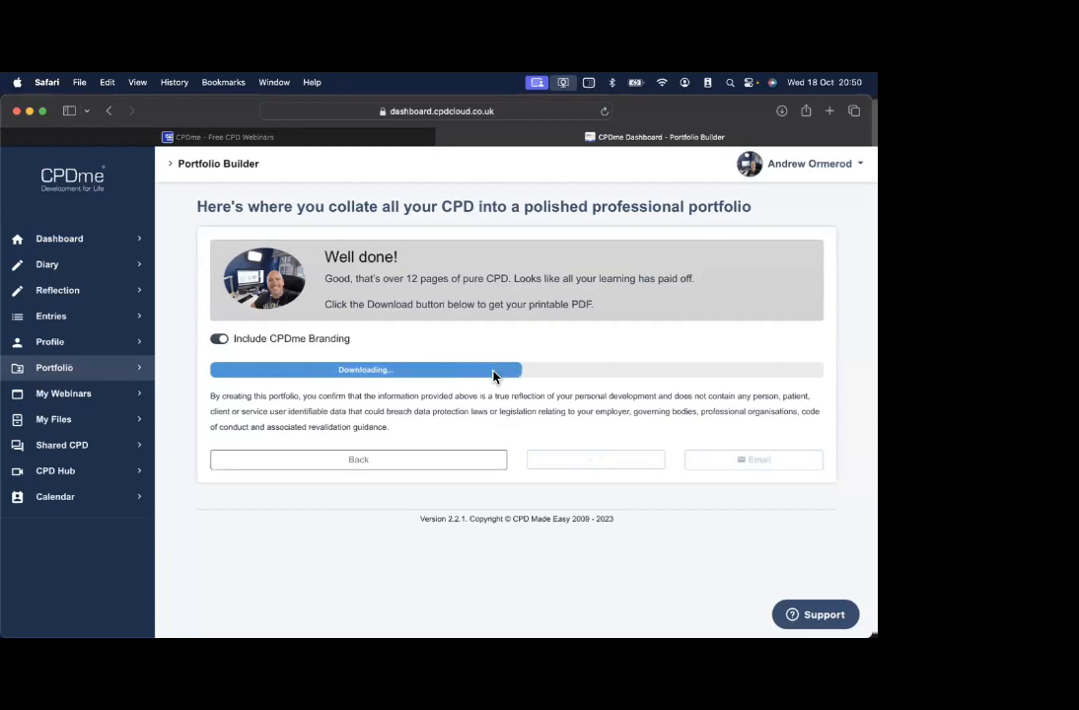
Request access to the HCPC audit portal for the period from 1 October 2023 to 18 October 2023
click(69, 370)
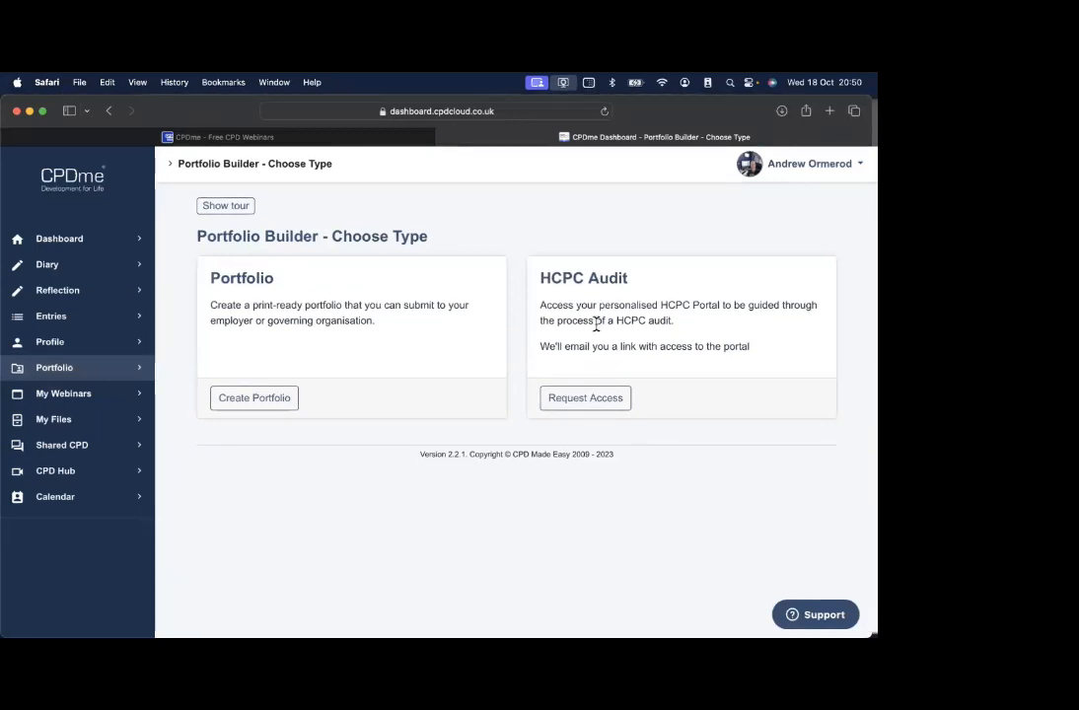
click(582, 400)
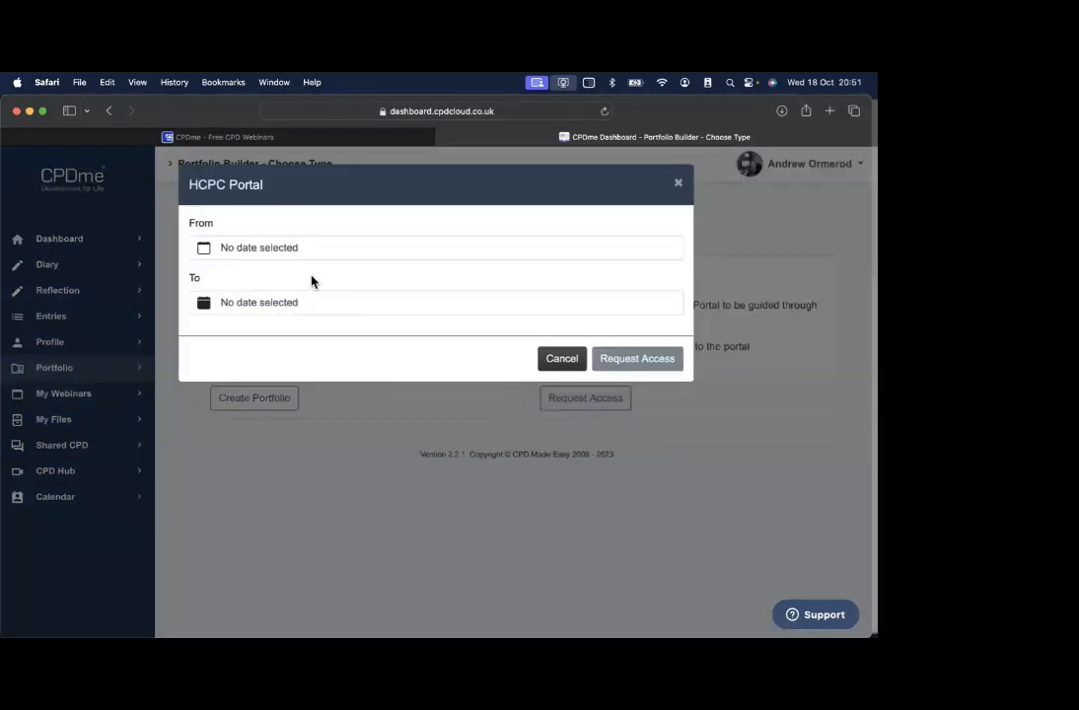
click(275, 249)
click(208, 356)
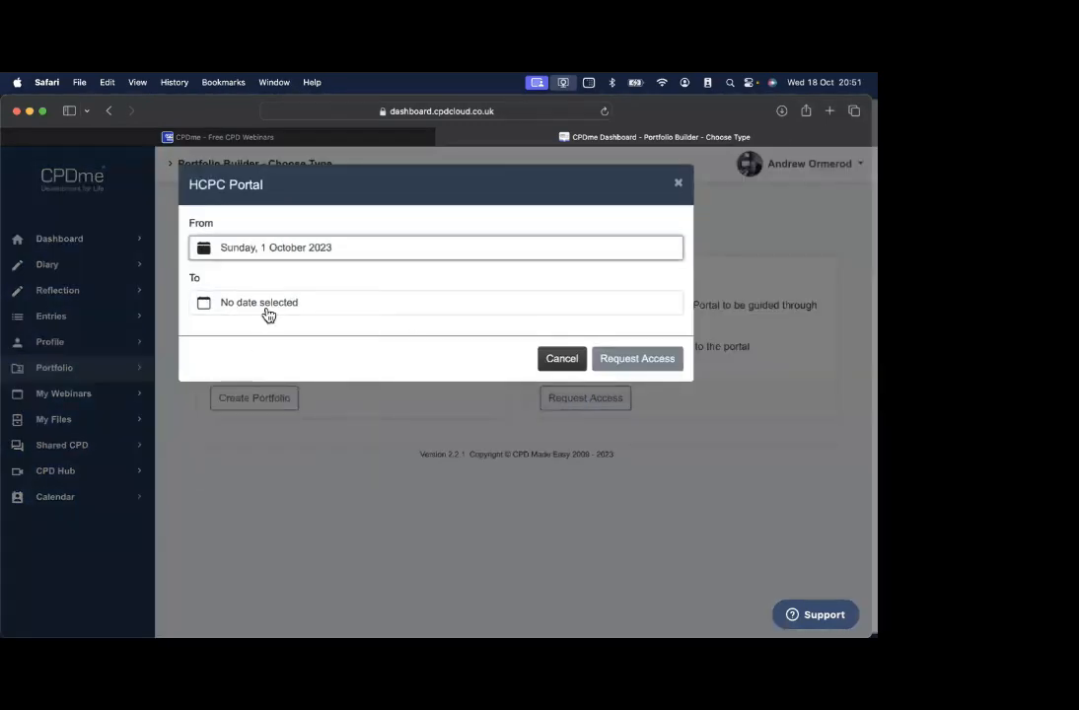
click(267, 314)
click(289, 458)
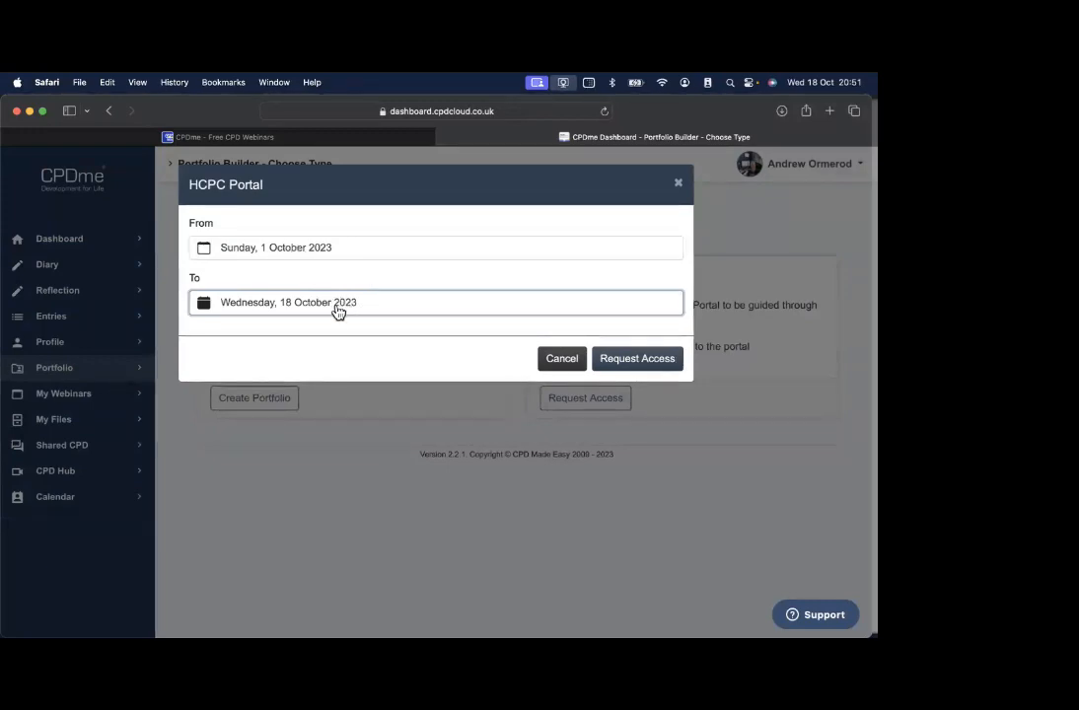
click(631, 361)
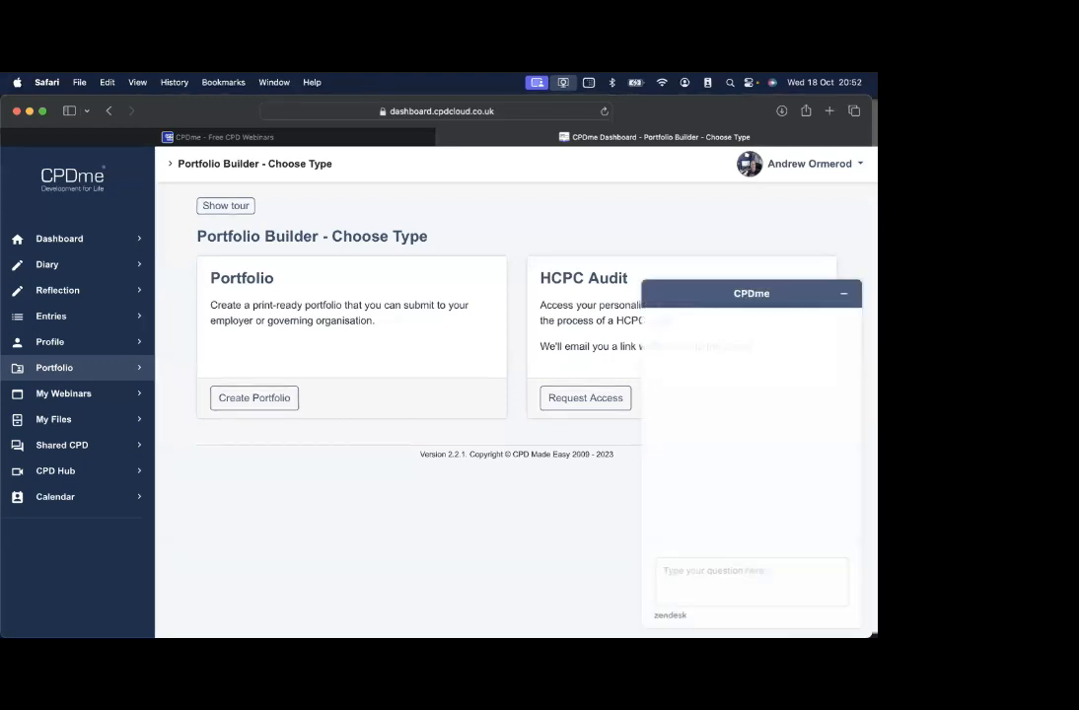
Send the question "I am being audited plkease help me" to the CPDme support chat bot
click(735, 581)
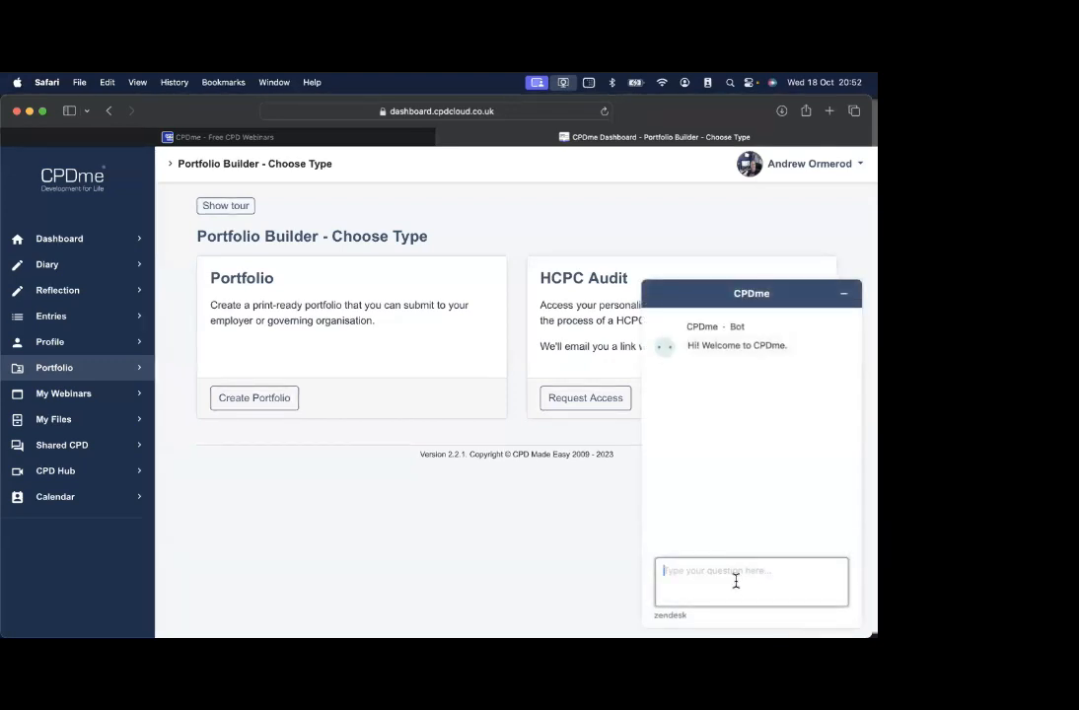
text(I am being)
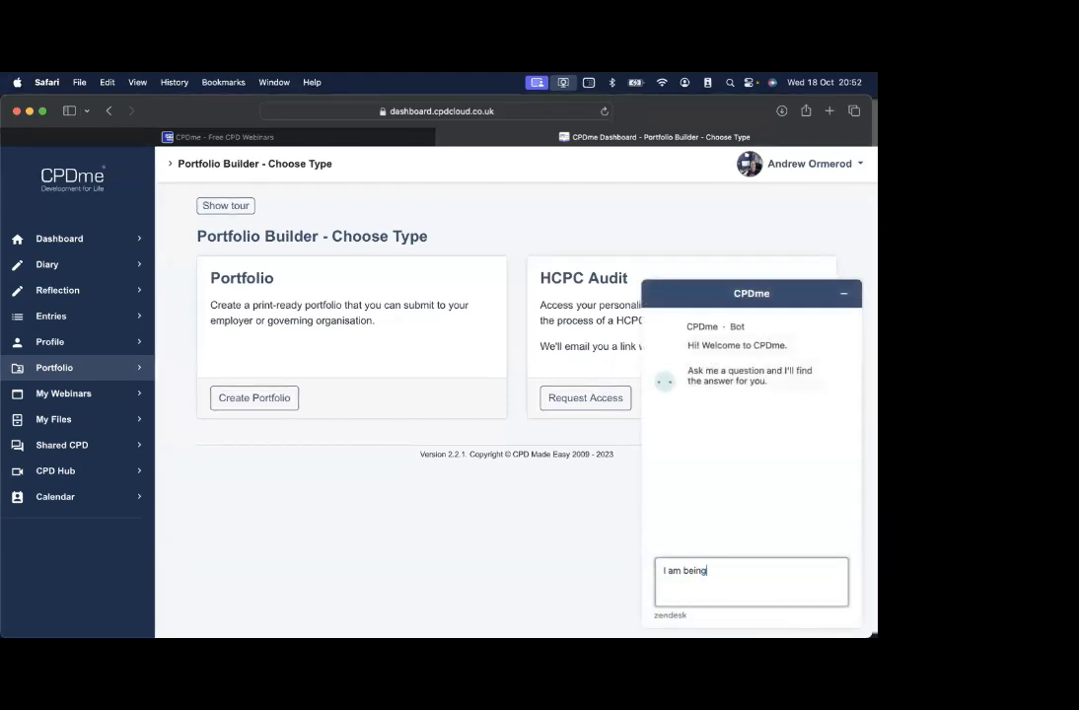
text( audited plkease help)
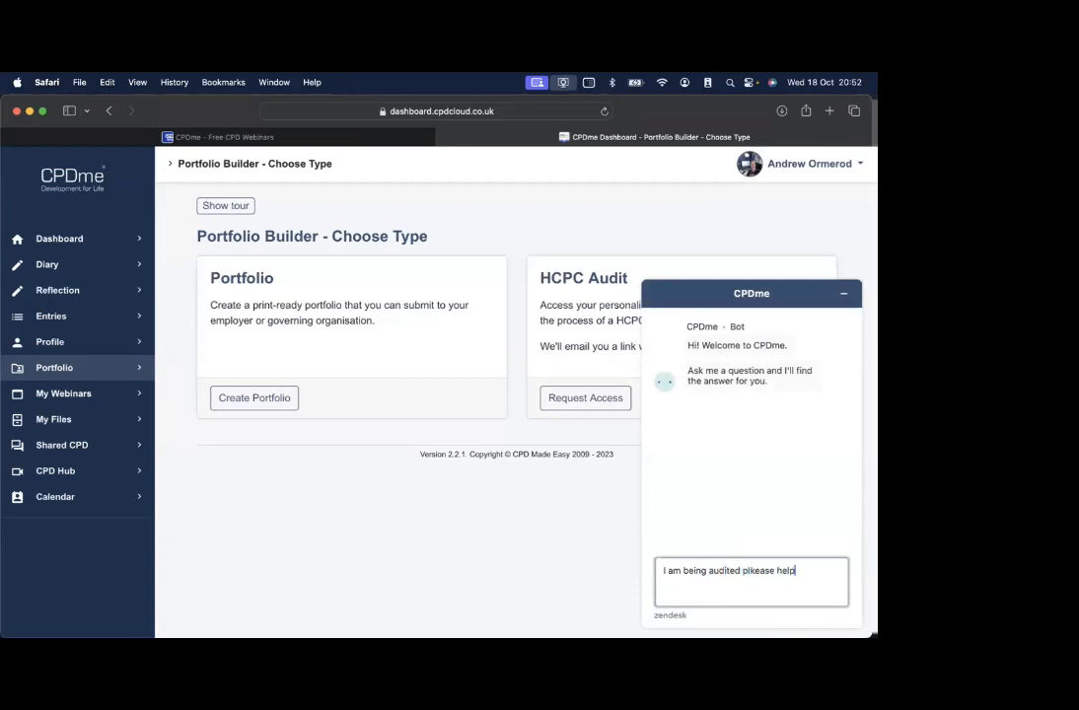
text( me)
key(Return)
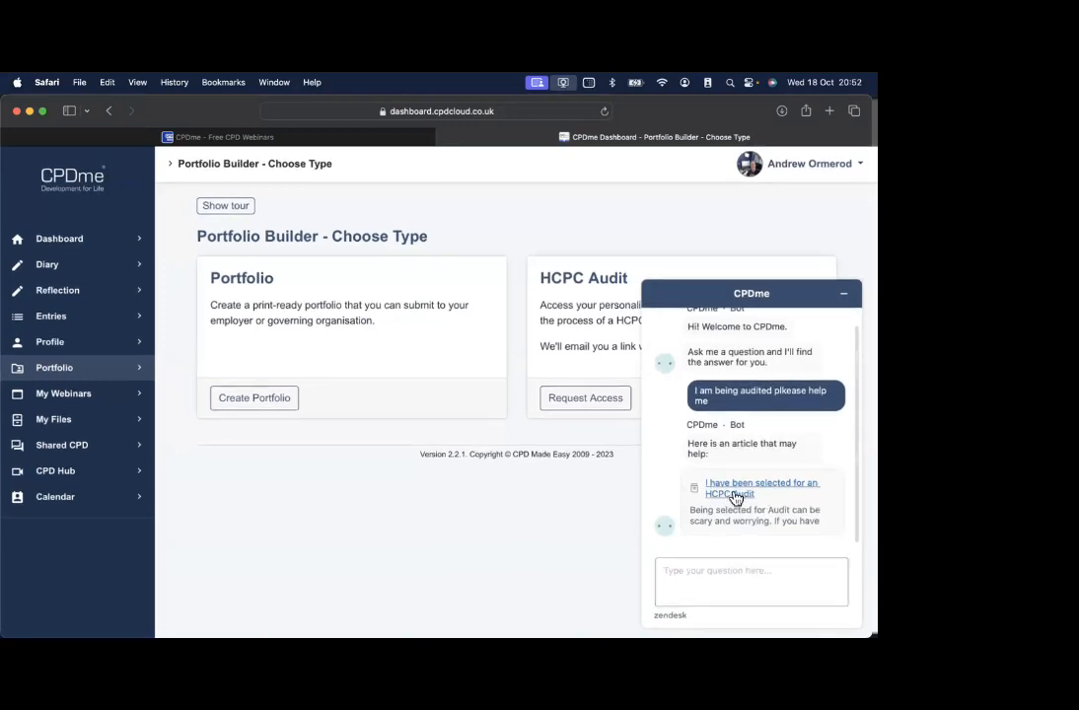
Open the suggested article "I have been selected for an HCPC Audit" and read through its tips and links
click(764, 492)
scroll(761, 490, down, 2)
scroll(761, 491, down, 6)
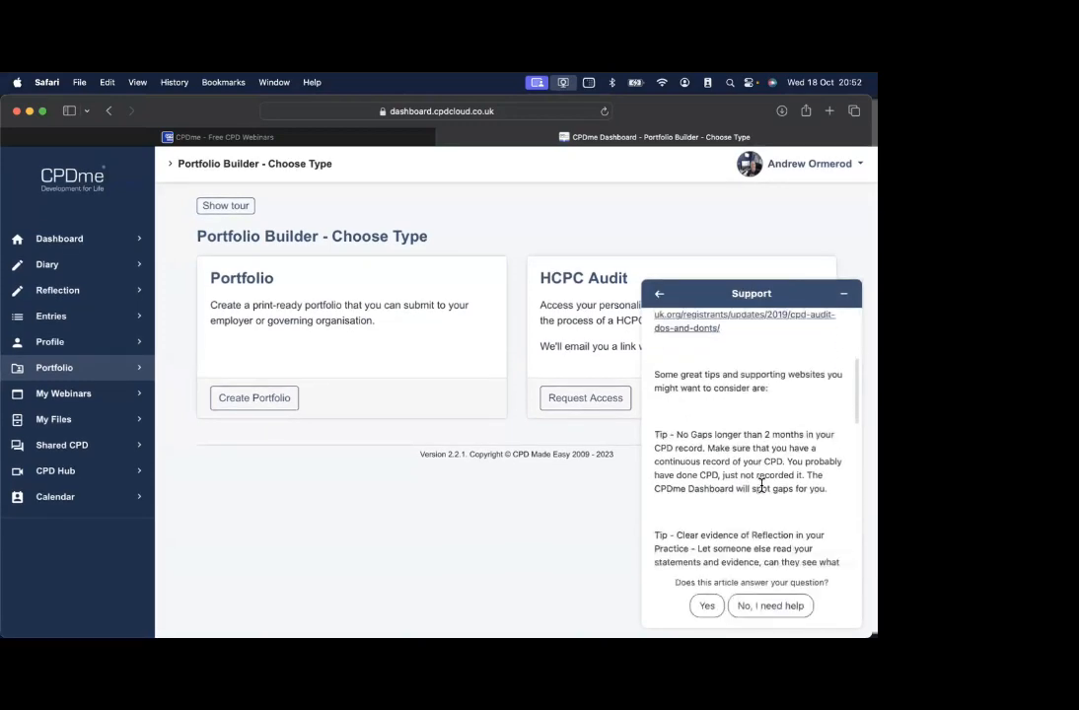
scroll(762, 487, down, 6)
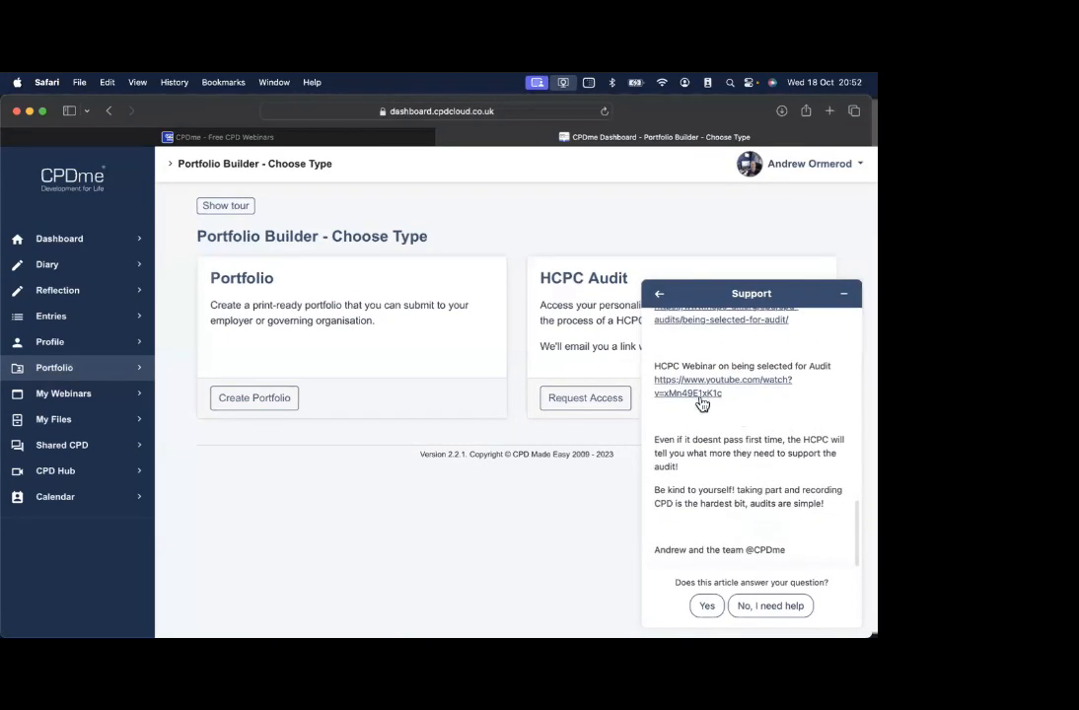
Answer that the article did not help because it is not related to the question, and minimise the support chat
click(775, 608)
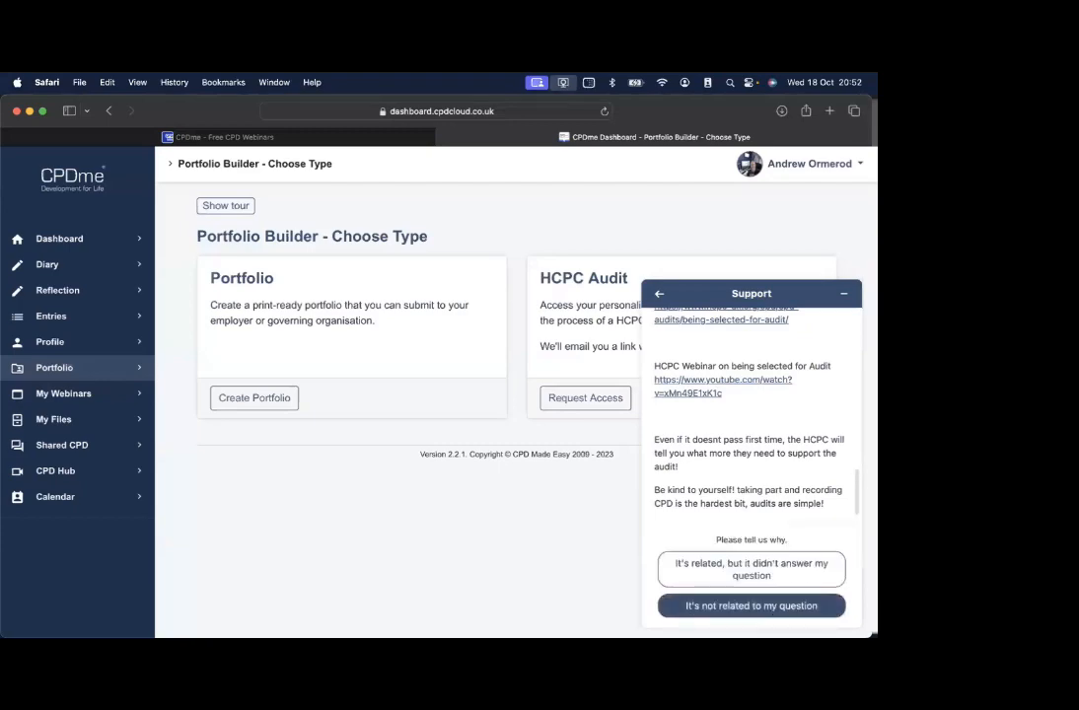
click(767, 606)
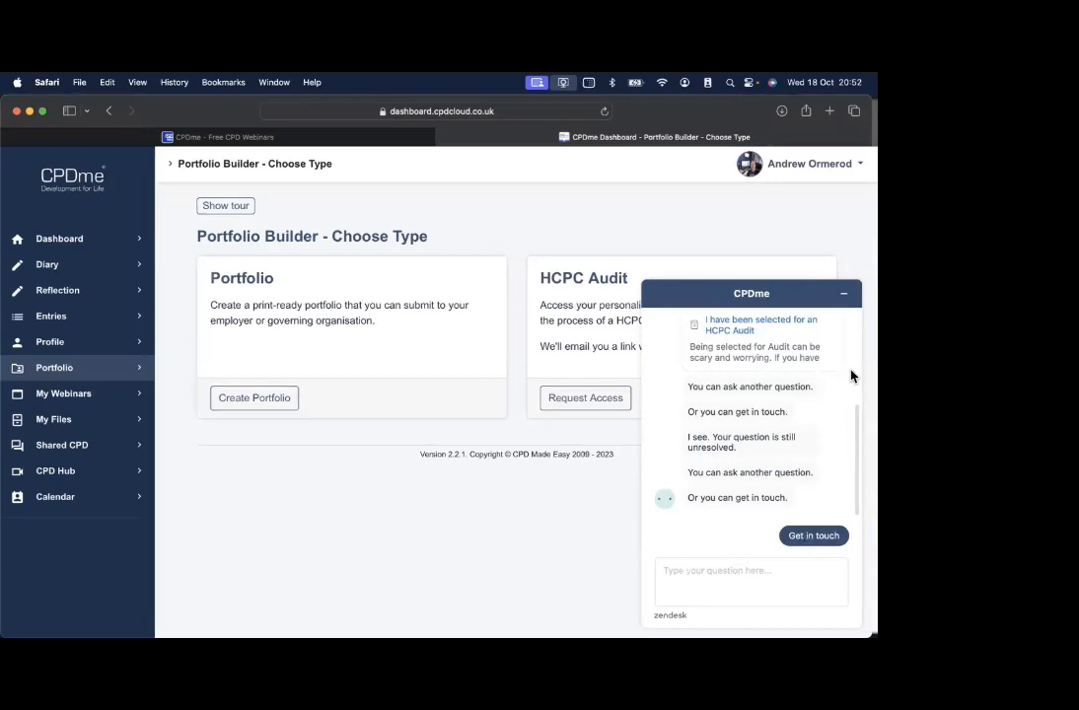
click(846, 297)
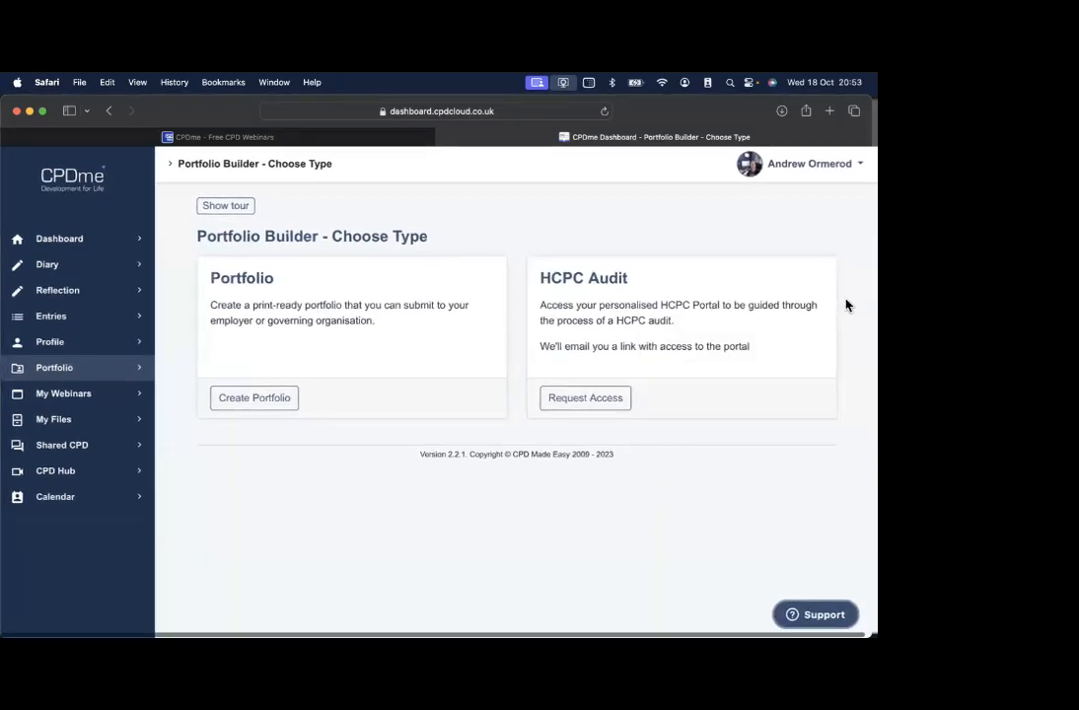
Open the CPD Hub and look through the recorded webinars in the CPDhub Library 2023
click(65, 473)
scroll(451, 365, down, 8)
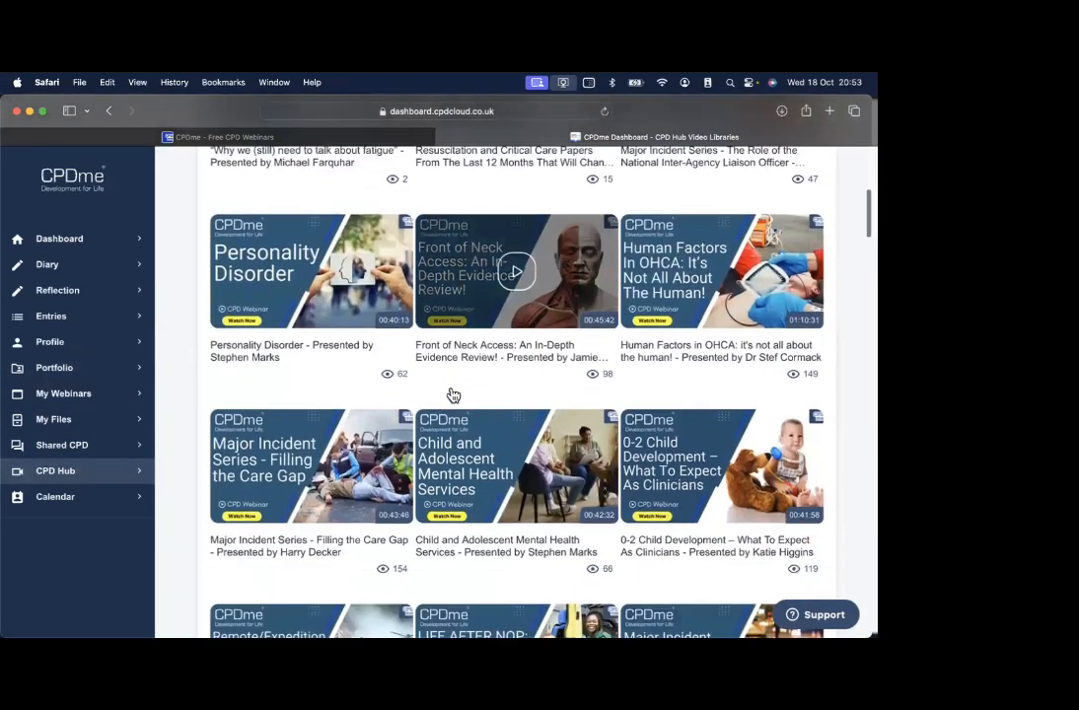
scroll(452, 395, down, 3)
scroll(453, 395, up, 12)
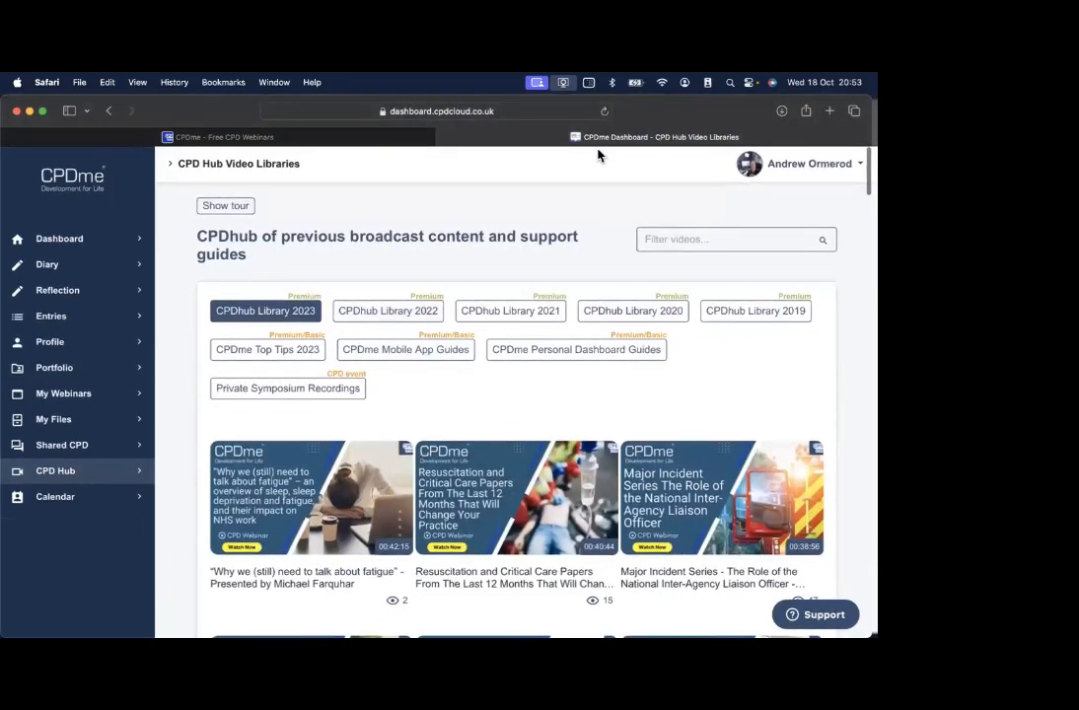
Look through the upcoming live webinars on the CPDme Free CPD Webinars page, and return to the CPD Hub video libraries
click(274, 140)
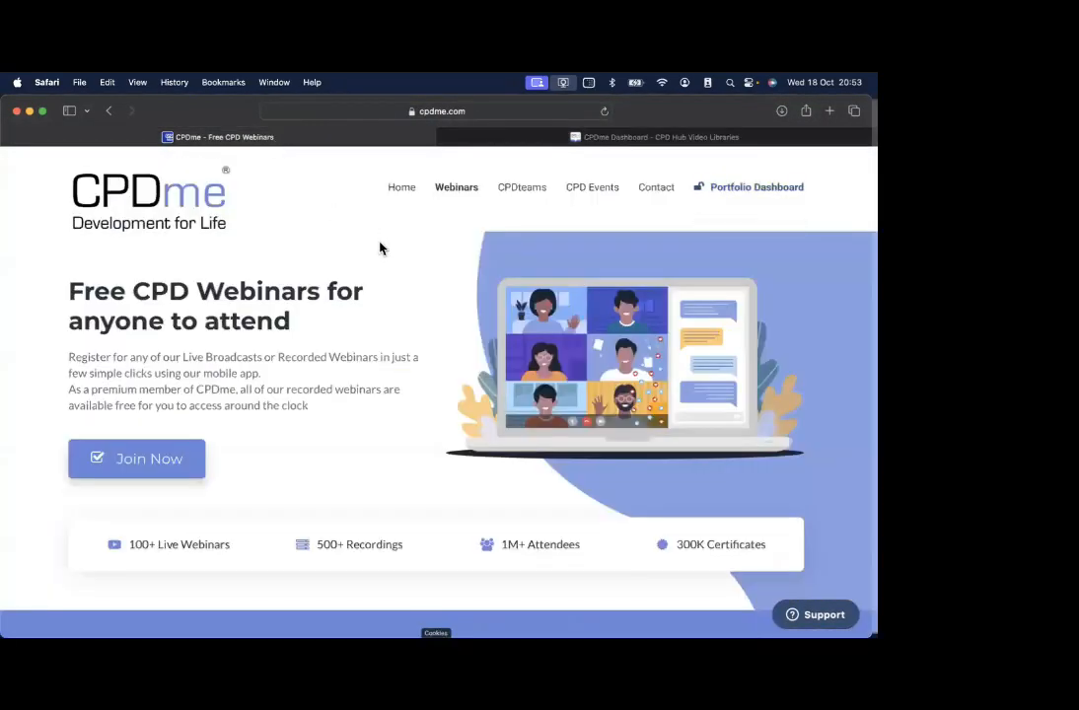
scroll(380, 249, down, 5)
scroll(383, 250, down, 20)
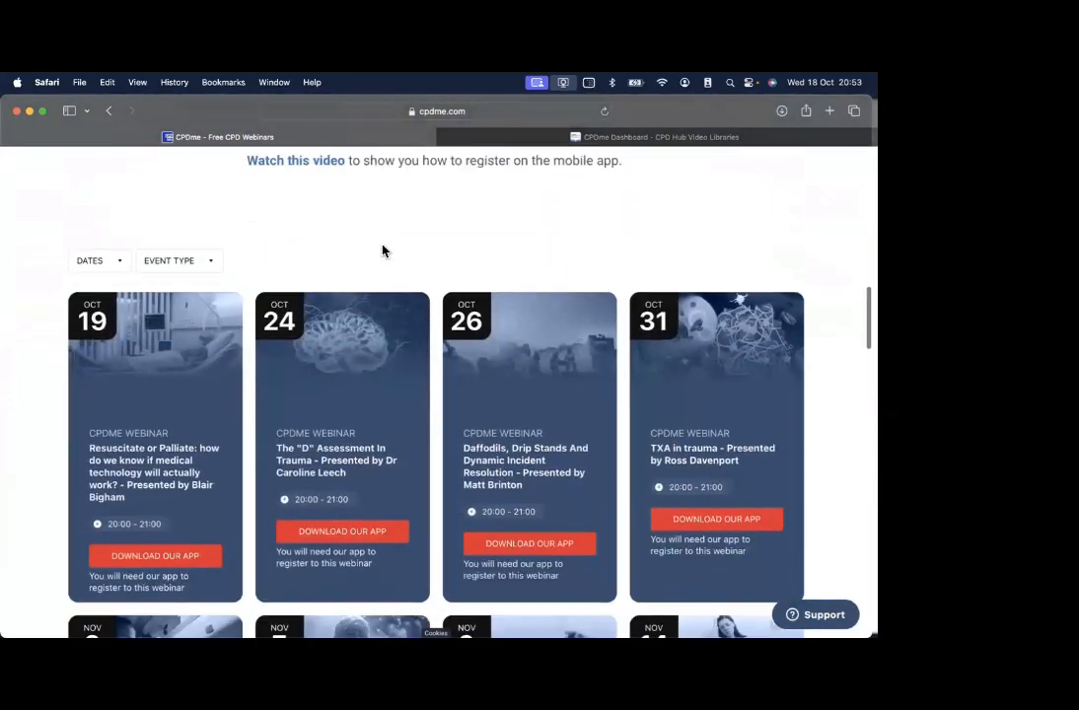
scroll(382, 251, down, 3)
scroll(383, 252, down, 5)
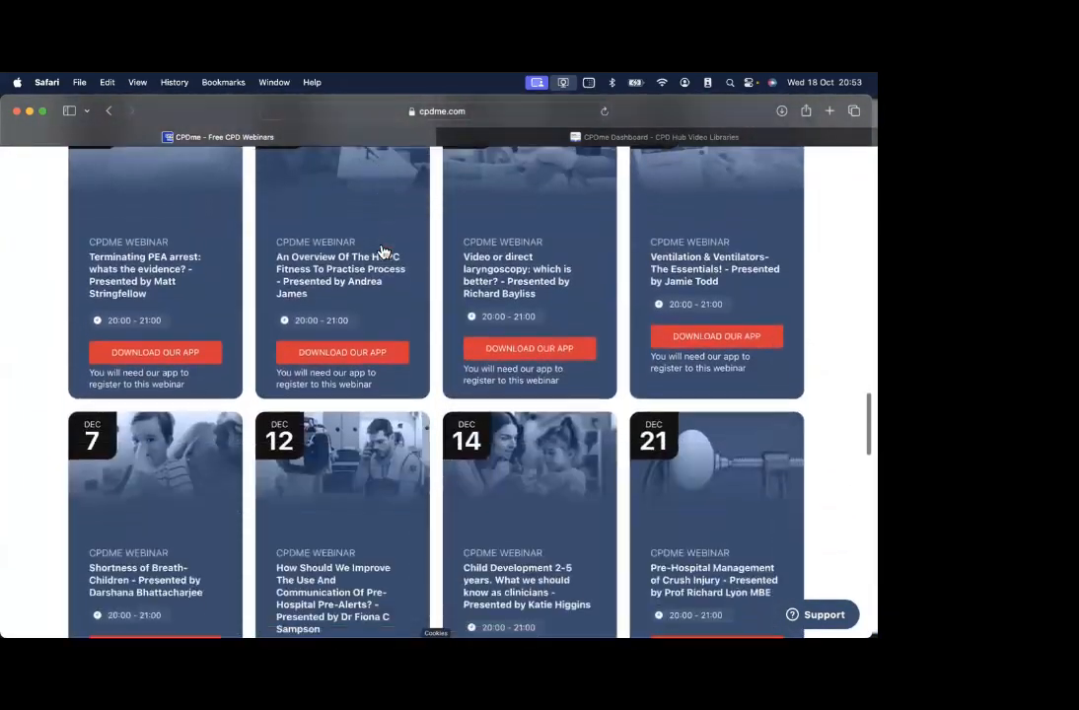
scroll(383, 252, up, 10)
scroll(383, 252, up, 15)
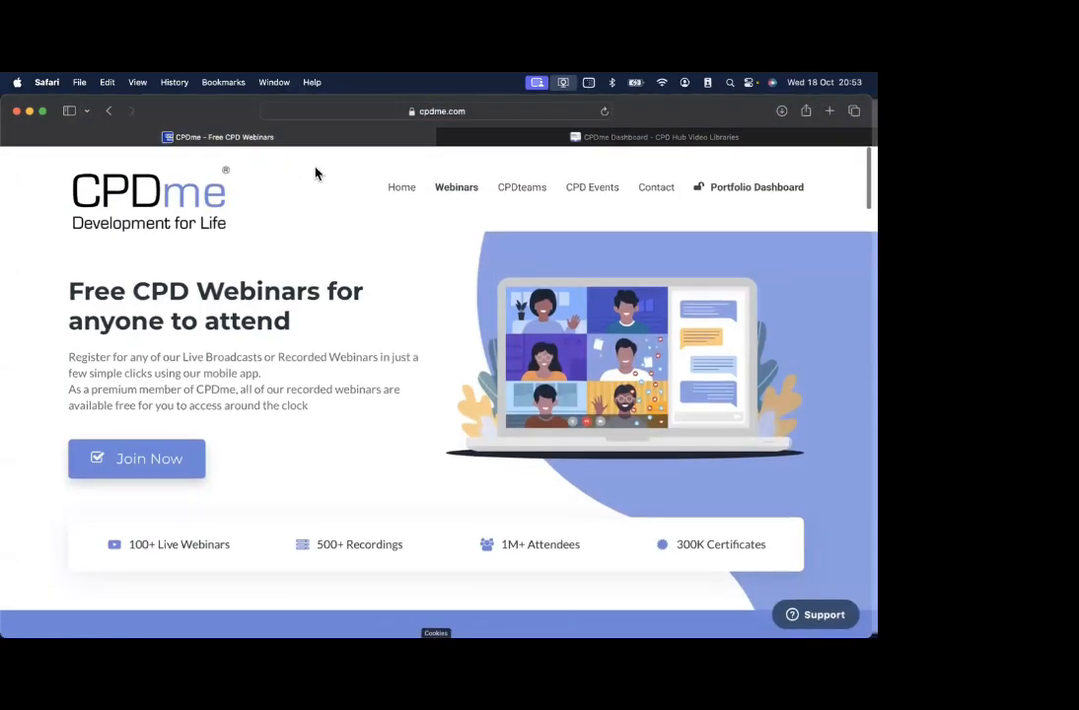
click(669, 139)
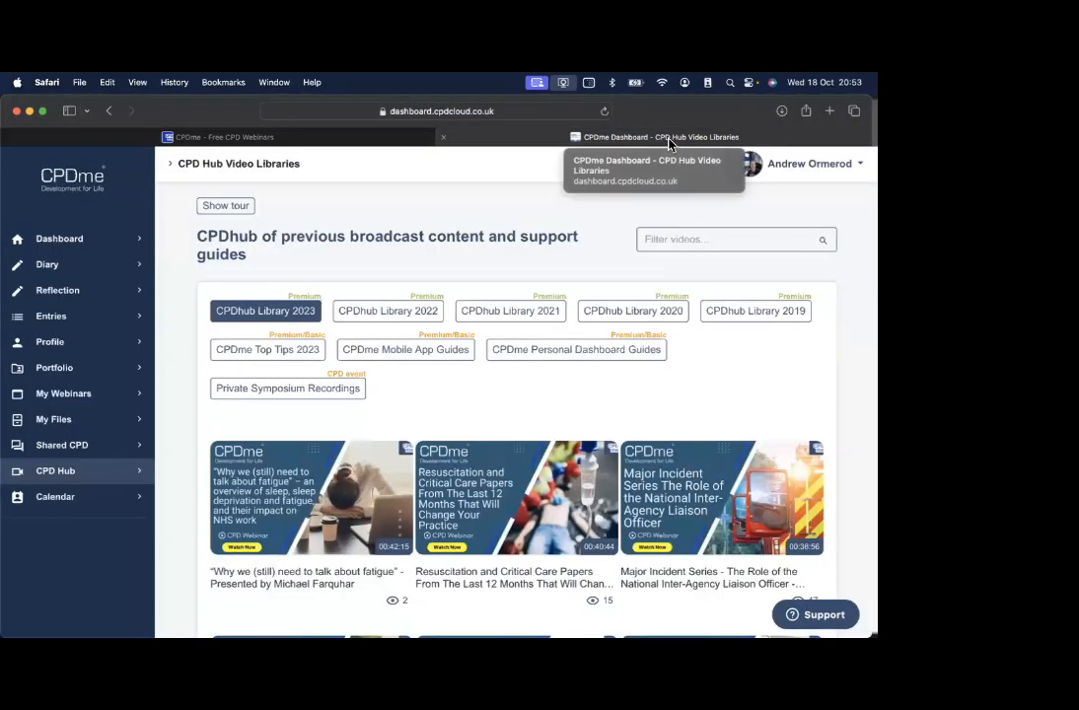